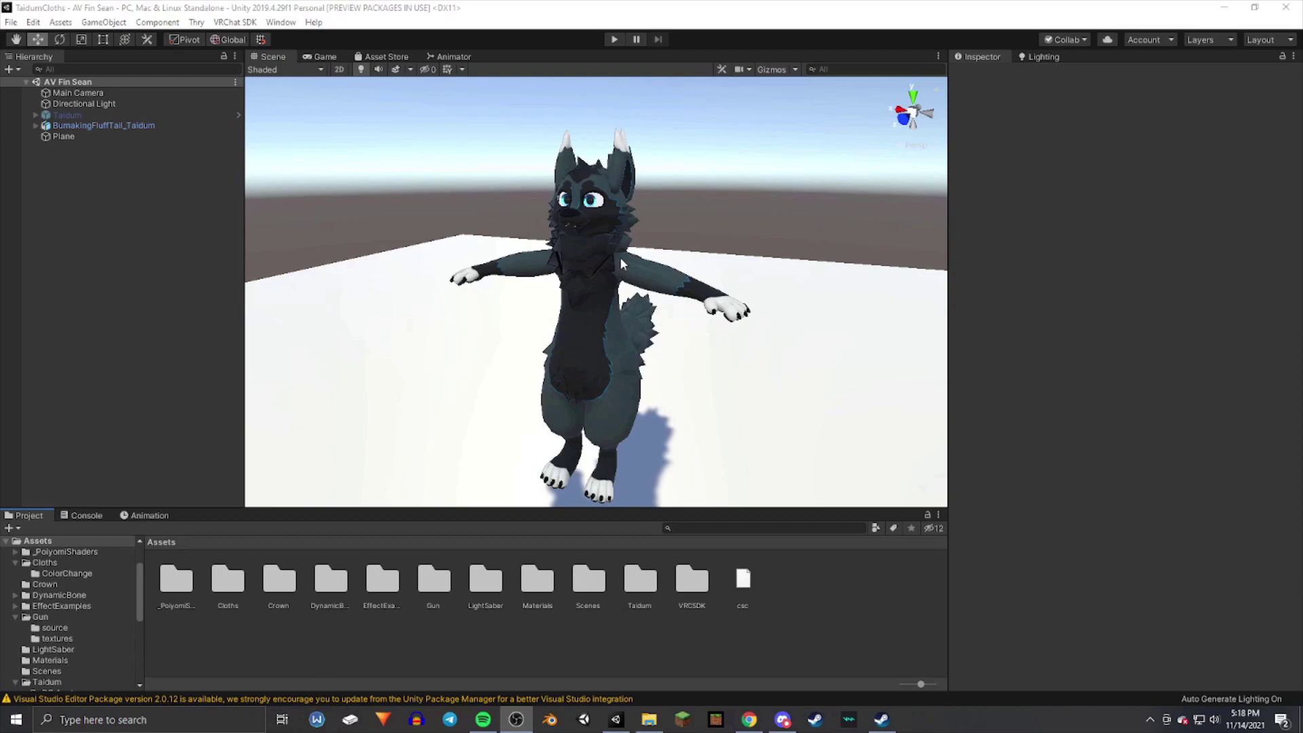
- Fly the scene camera around the avatar for a closer look
{"action": "mouse_move", "coordinate": [684, 262]}
{"action": "left_mouse_down", "text": "alt"}
{"action": "mouse_move", "coordinate": [621, 264]}
{"action": "mouse_move", "coordinate": [704, 262]}
{"action": "left_mouse_up", "text": "alt"}
{"action": "key", "text": "w"}
{"action": "right_click_drag", "start_coordinate": [703, 262], "coordinate": [721, 269]}
{"action": "key", "text": "a"}
{"action": "key", "text": "s"}
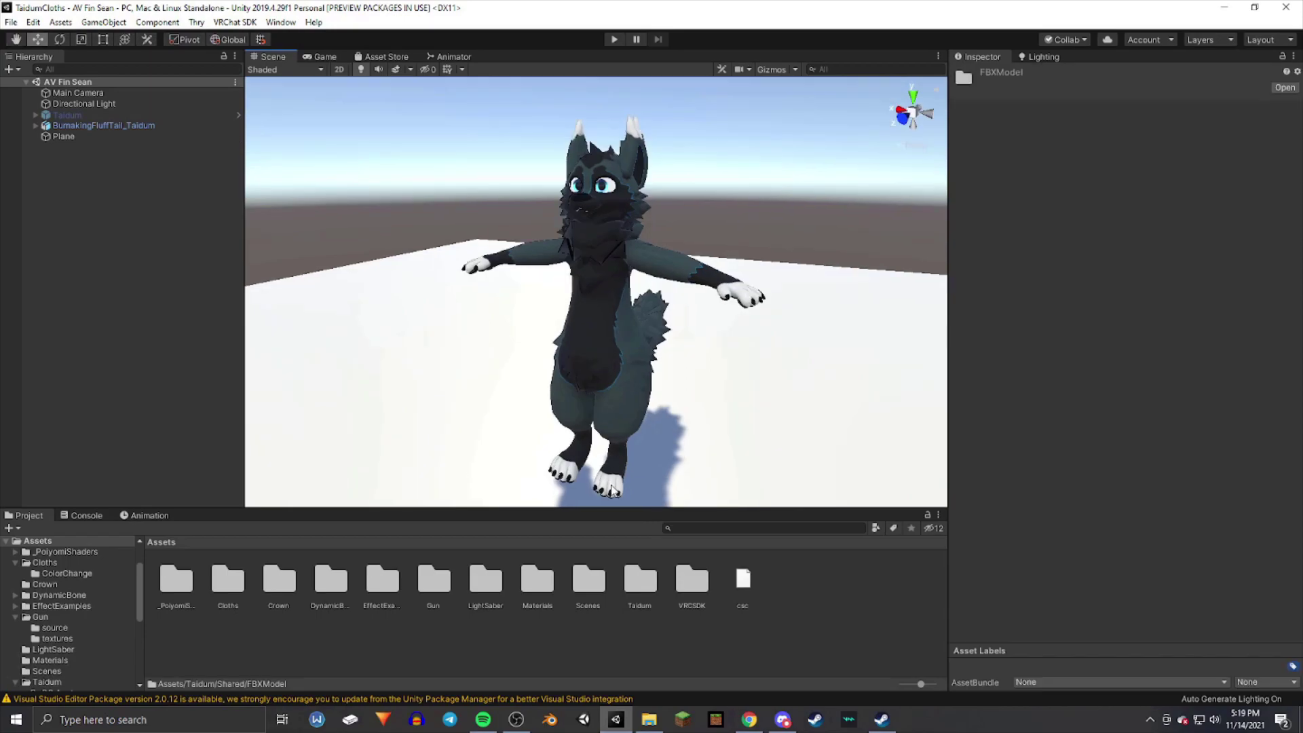
- Open FluffTail_Taidum.blend from the FluffyTaidum > FluffTail_Taidum folder in File Explorer
{"action": "mouse_move", "coordinate": [649, 720]}
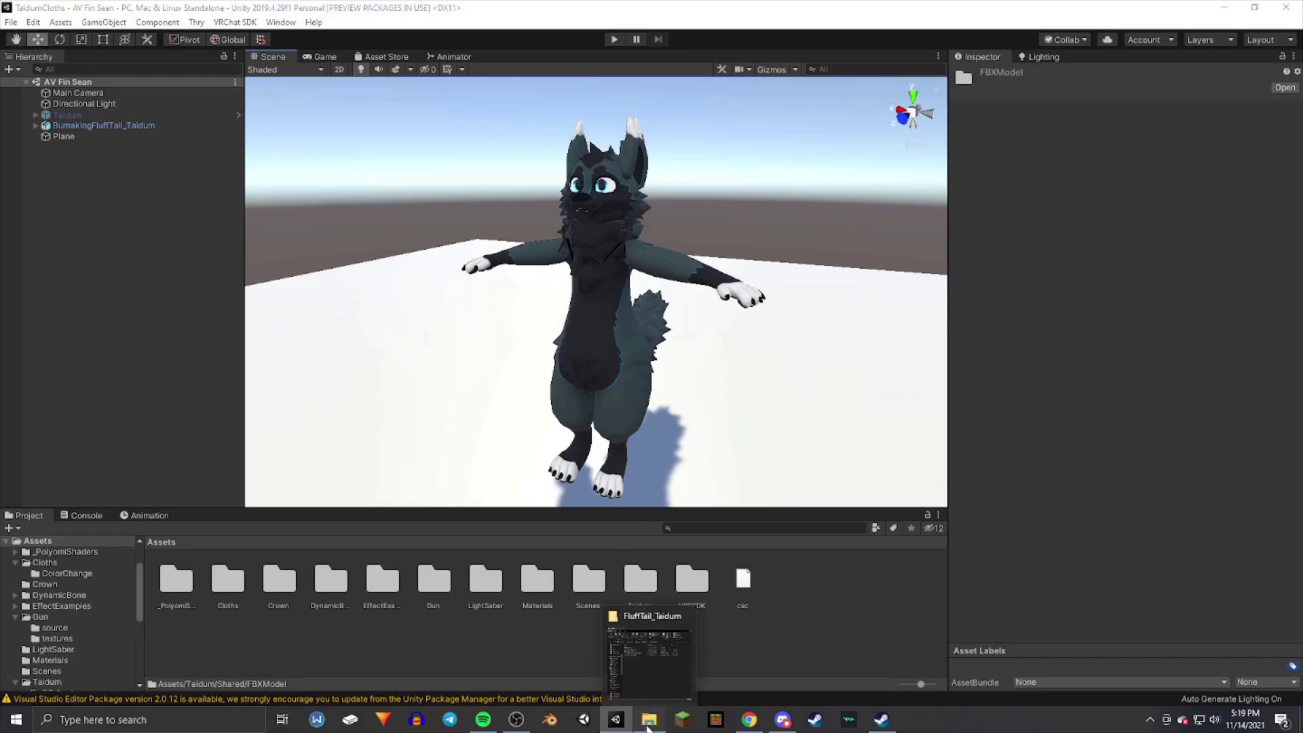
{"action": "left_click", "coordinate": [652, 655]}
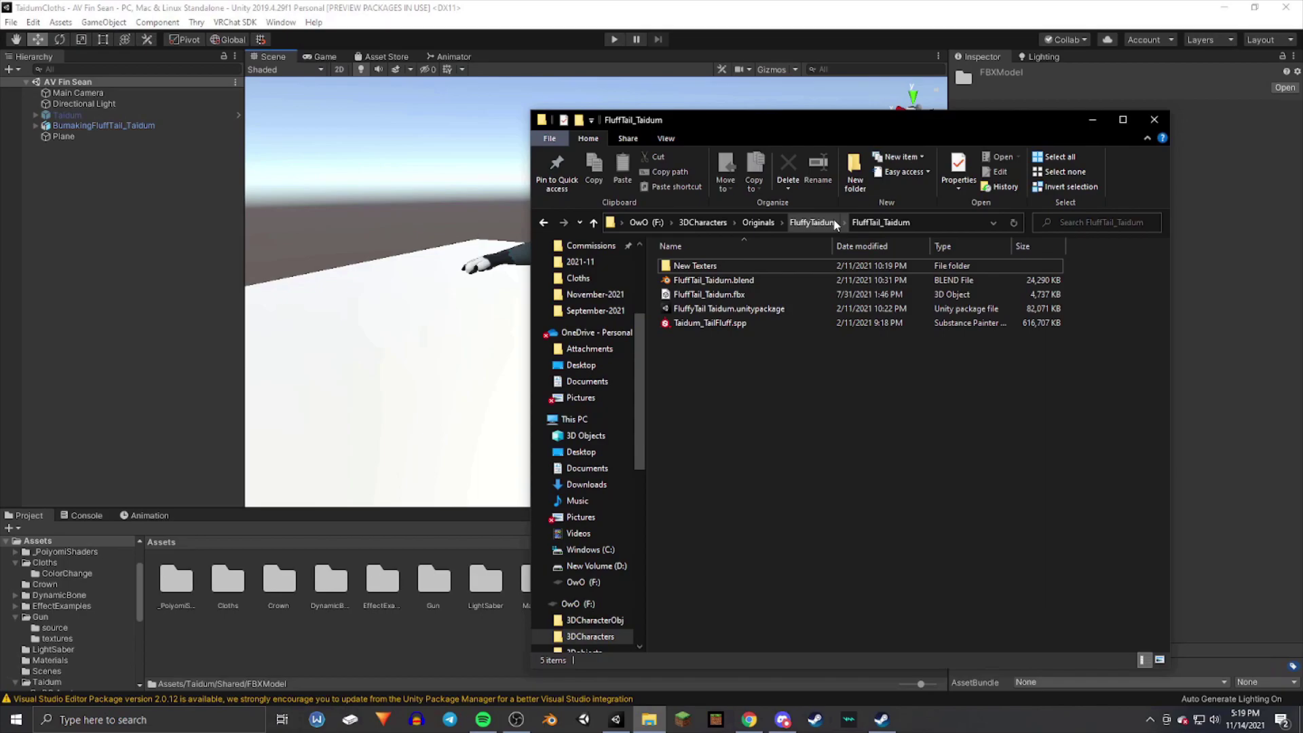
{"action": "left_click", "coordinate": [834, 223]}
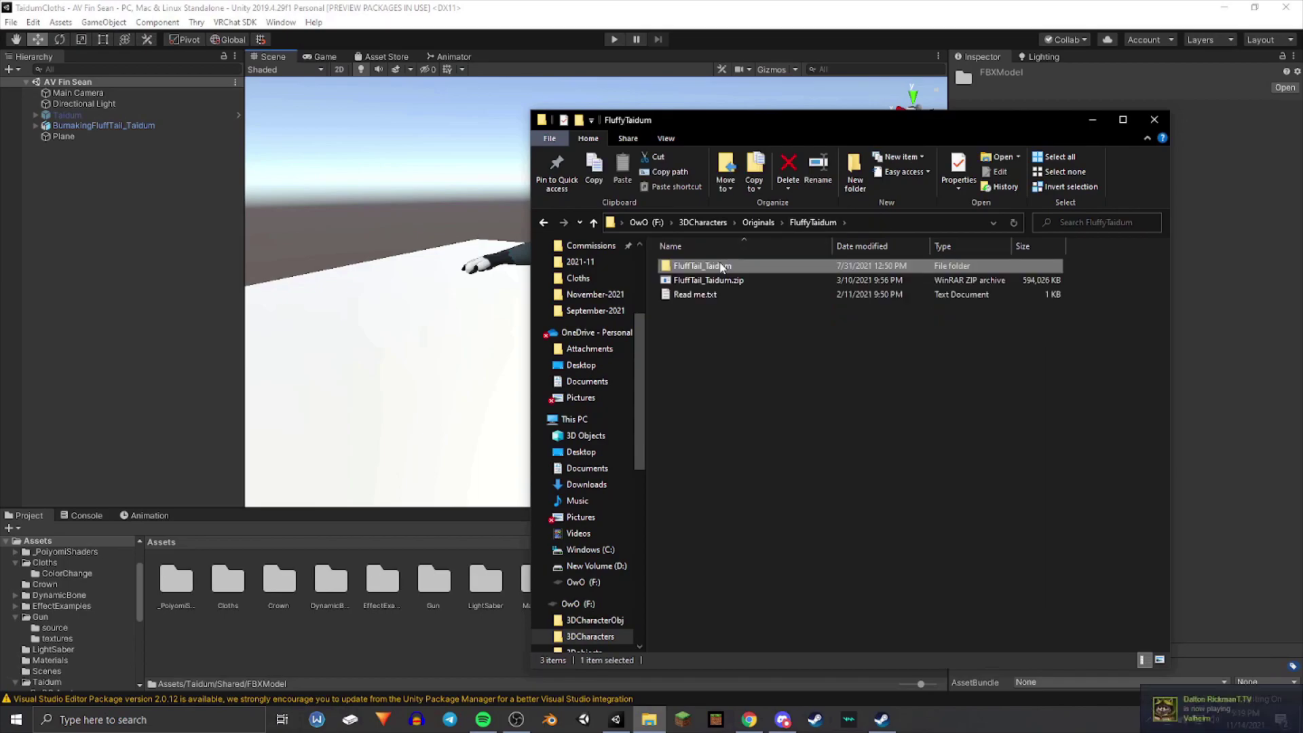
{"action": "left_click", "coordinate": [748, 382]}
{"action": "double_click", "coordinate": [701, 270]}
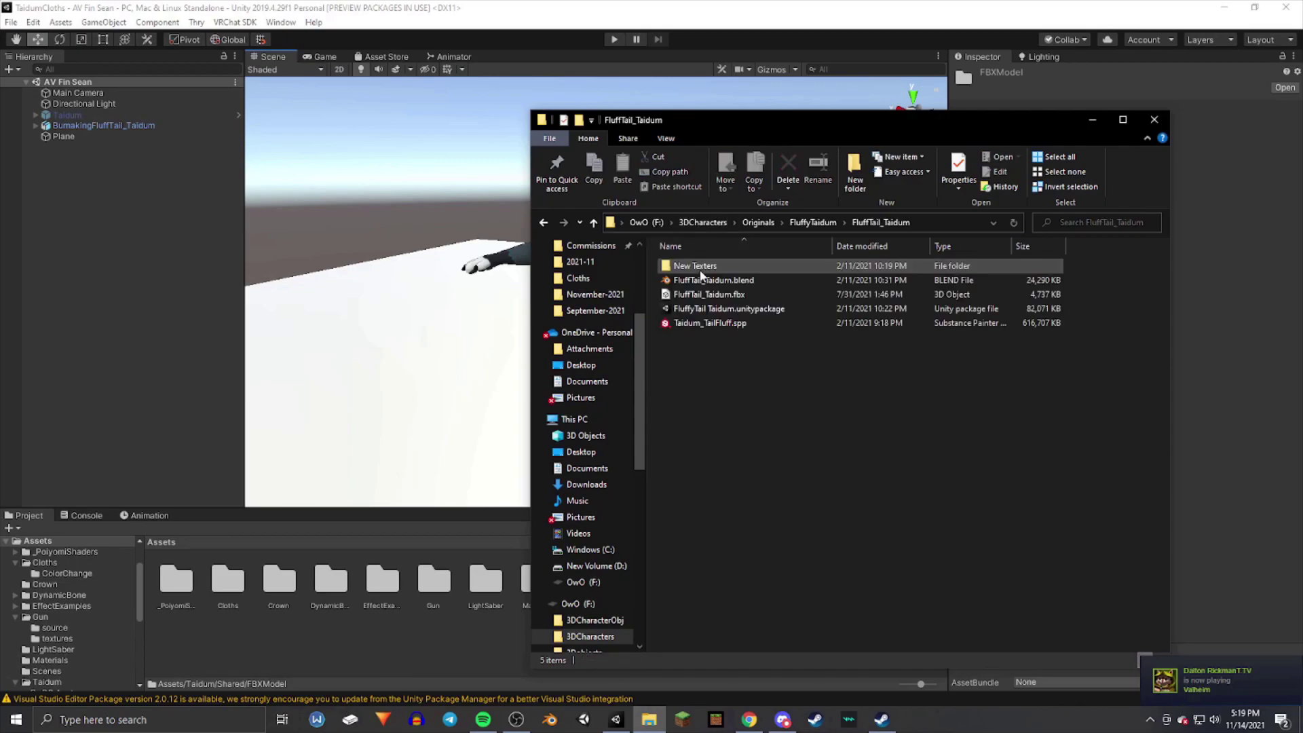
{"action": "left_click", "coordinate": [697, 281]}
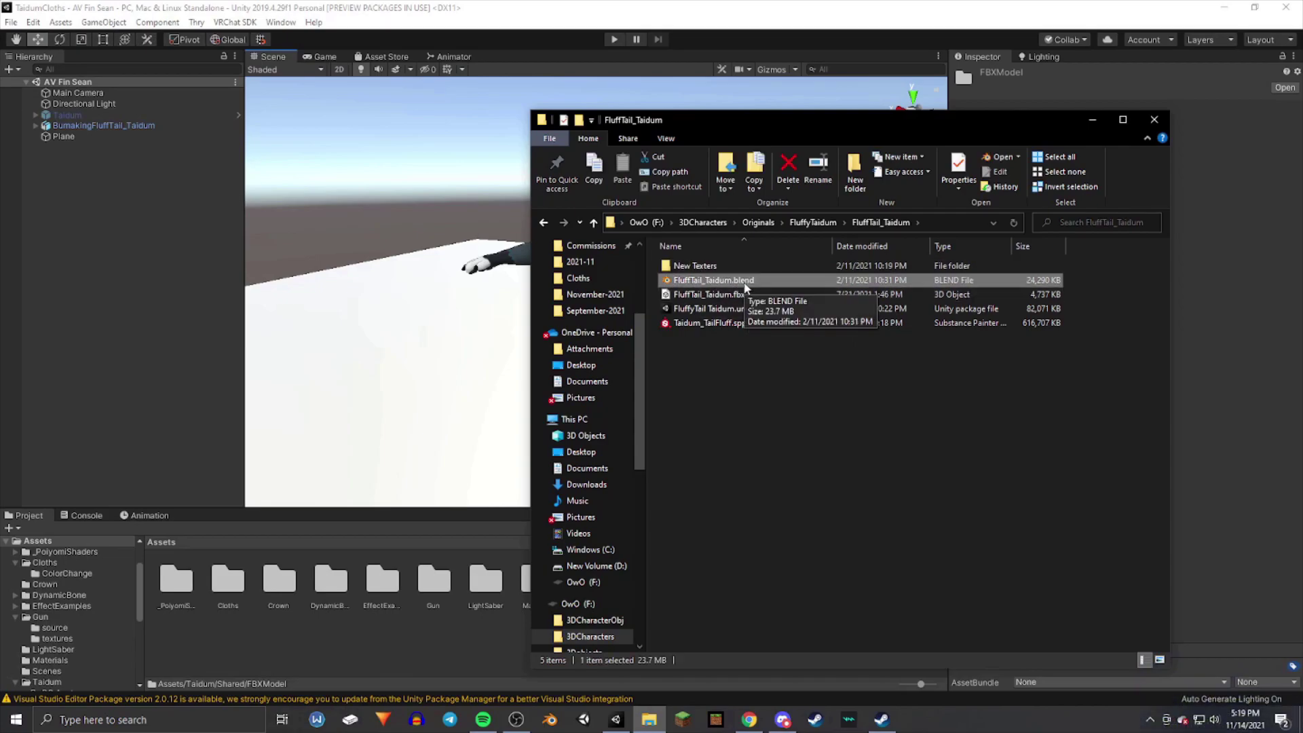
{"action": "double_click", "coordinate": [712, 281]}
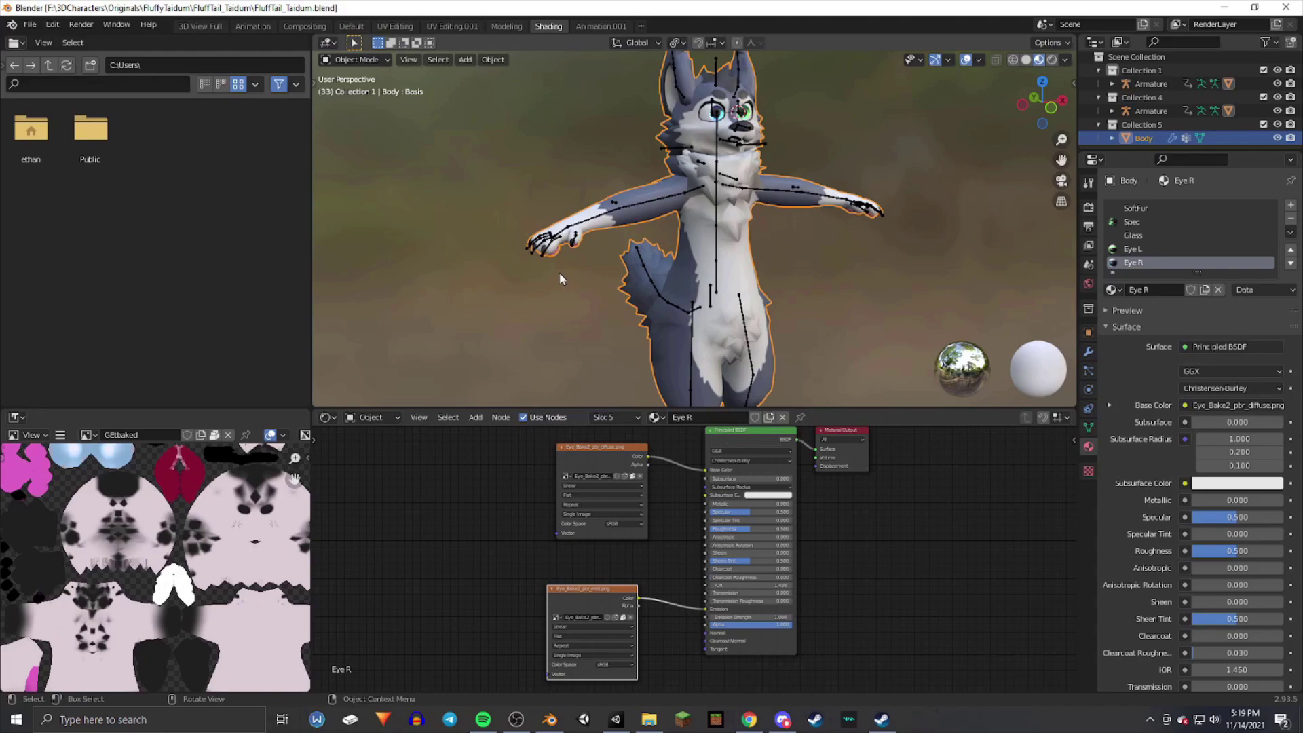
- Add a new Layout workspace from the General workspace templates
{"action": "middle_click_drag", "start_coordinate": [559, 272], "coordinate": [576, 273]}
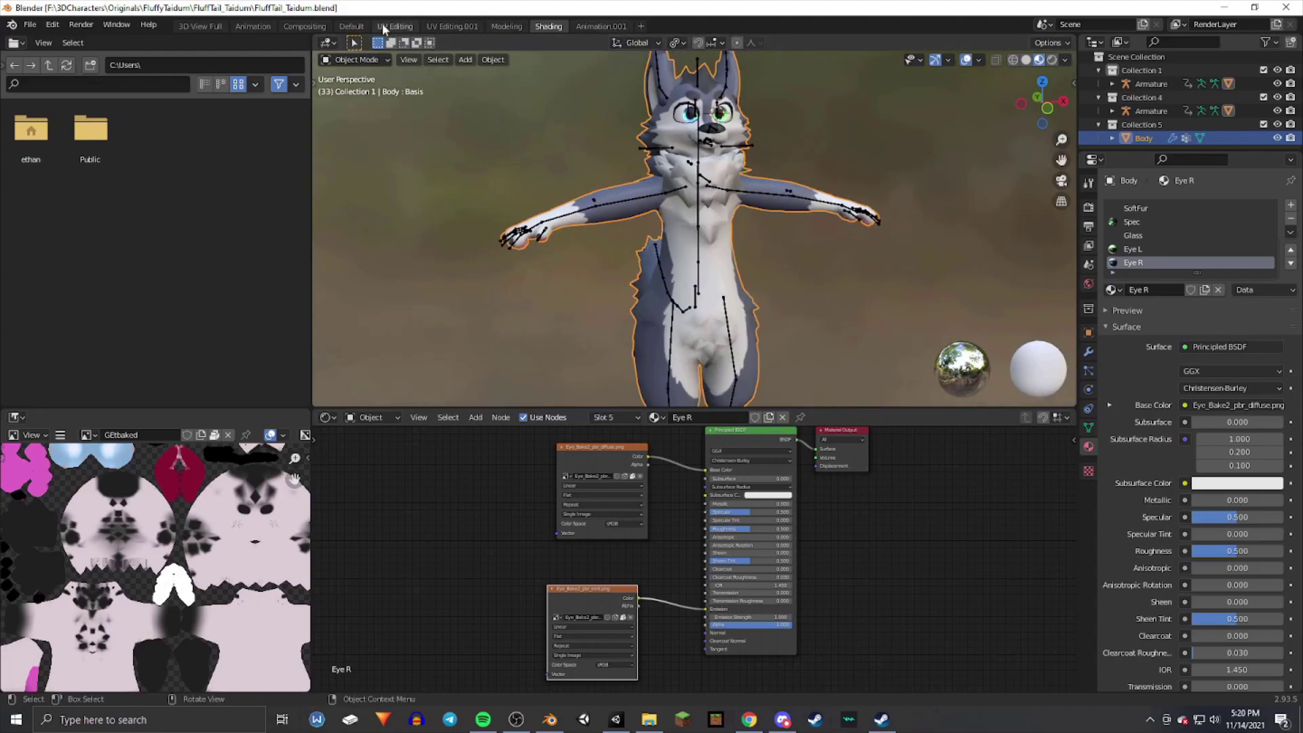
{"action": "left_click", "coordinate": [363, 28]}
{"action": "left_click", "coordinate": [641, 25]}
{"action": "mouse_move", "coordinate": [651, 52]}
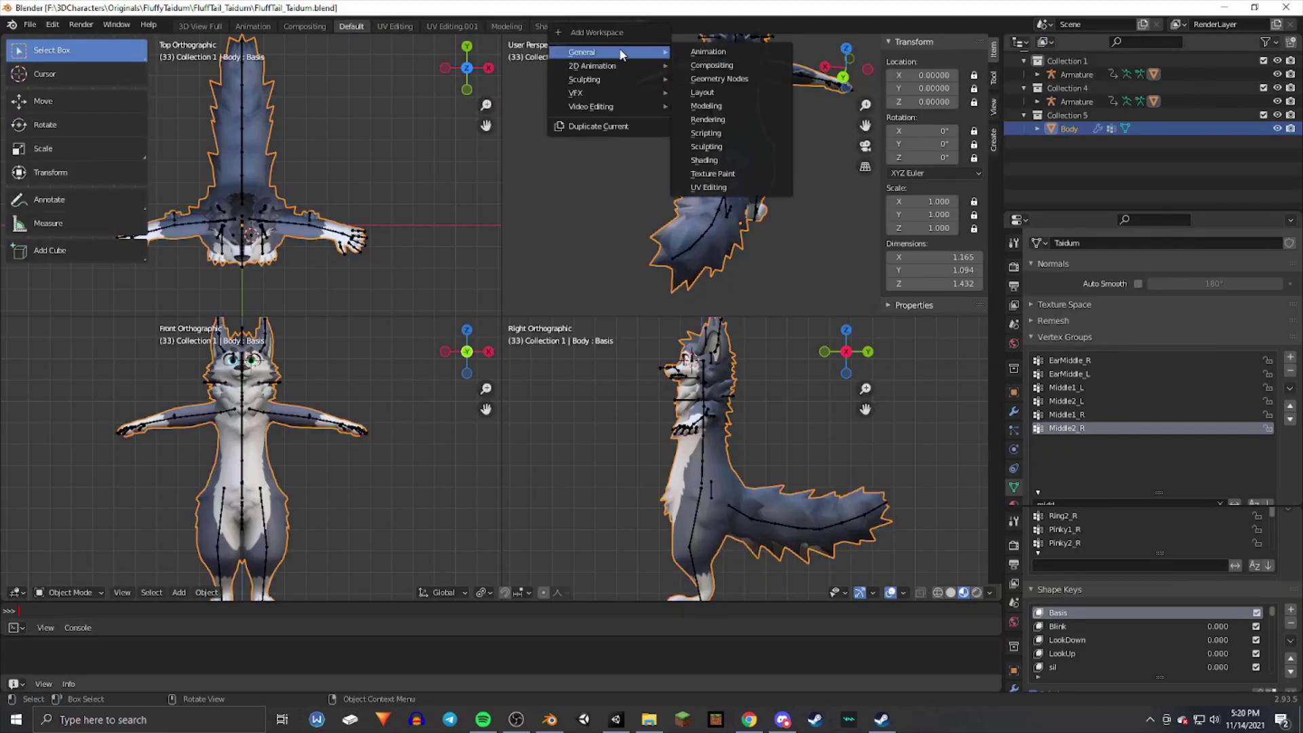
{"action": "left_click", "coordinate": [715, 95]}
- Zoom, pan and orbit around the wolf, selecting its armature in the viewport
{"action": "scroll", "coordinate": [560, 248], "scroll_direction": "up", "scroll_amount": 6}
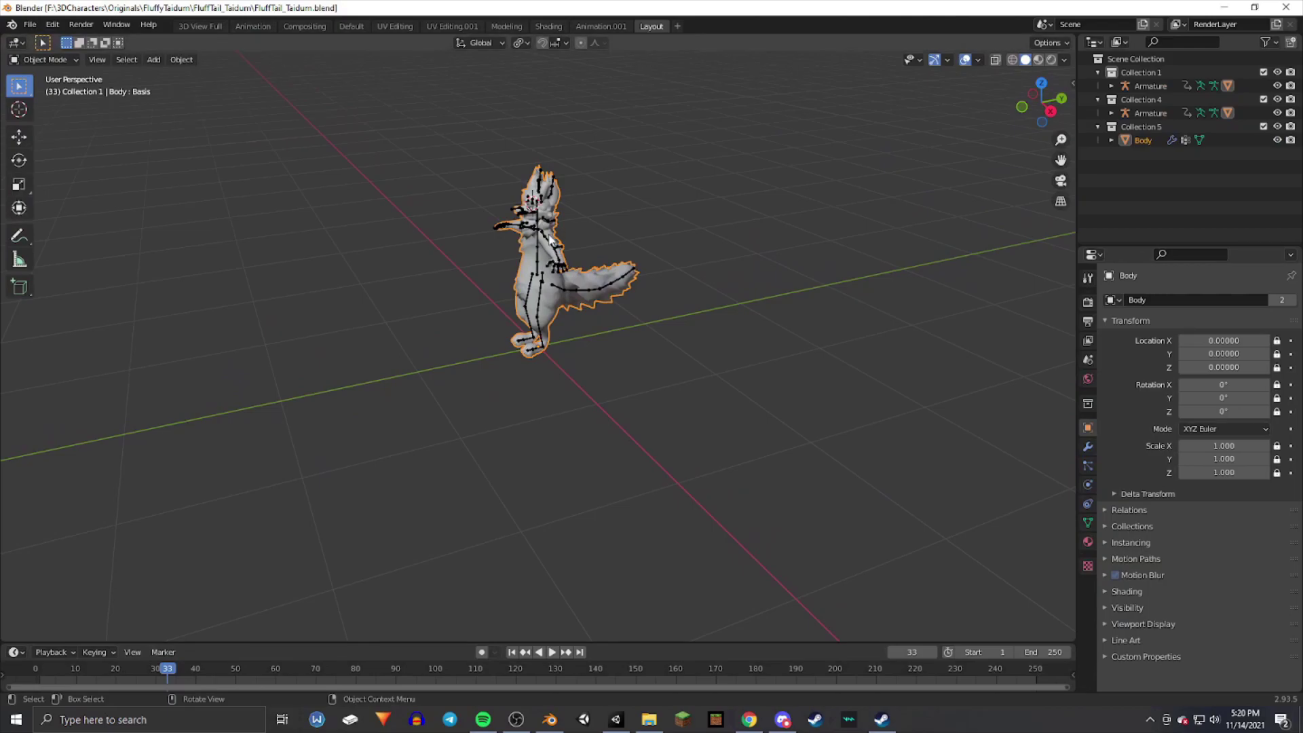
{"action": "middle_click_drag", "start_coordinate": [551, 243], "coordinate": [579, 280], "text": "shift"}
{"action": "scroll", "coordinate": [579, 280], "scroll_direction": "up", "scroll_amount": 3}
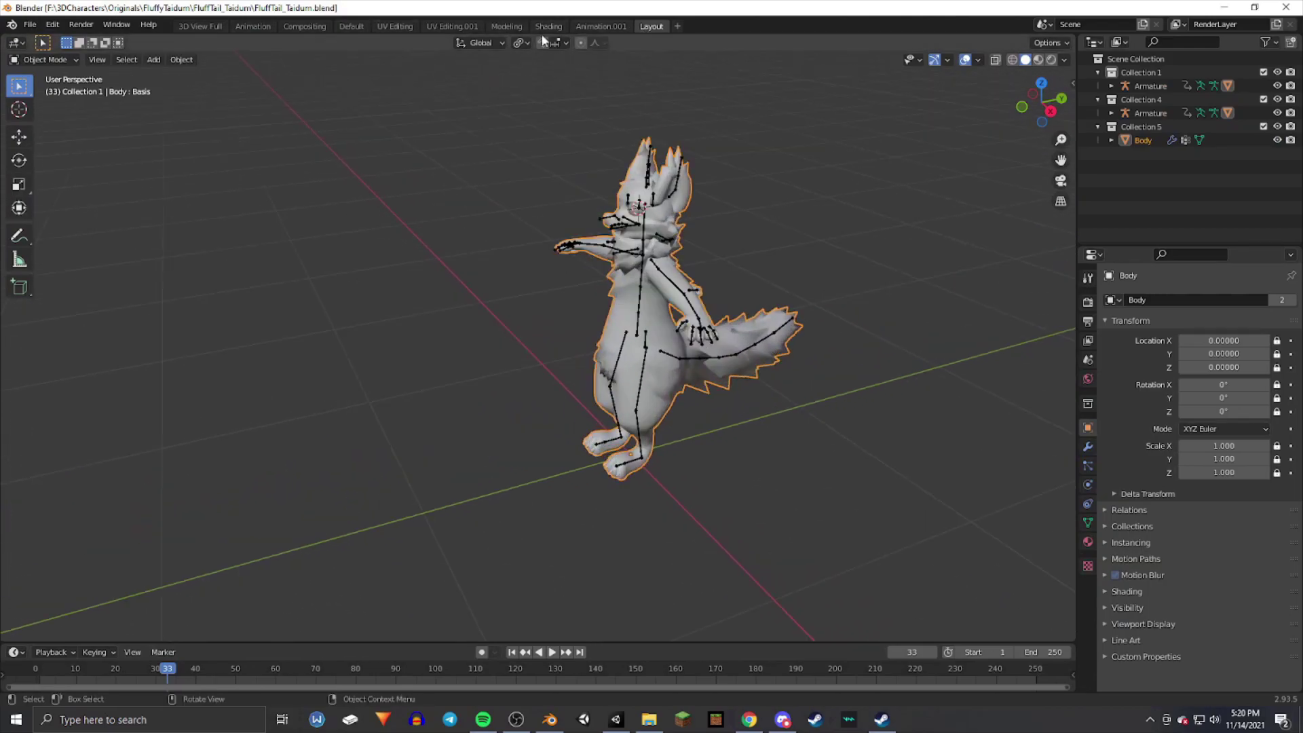
{"action": "left_click", "coordinate": [676, 28]}
{"action": "mouse_move", "coordinate": [672, 53]}
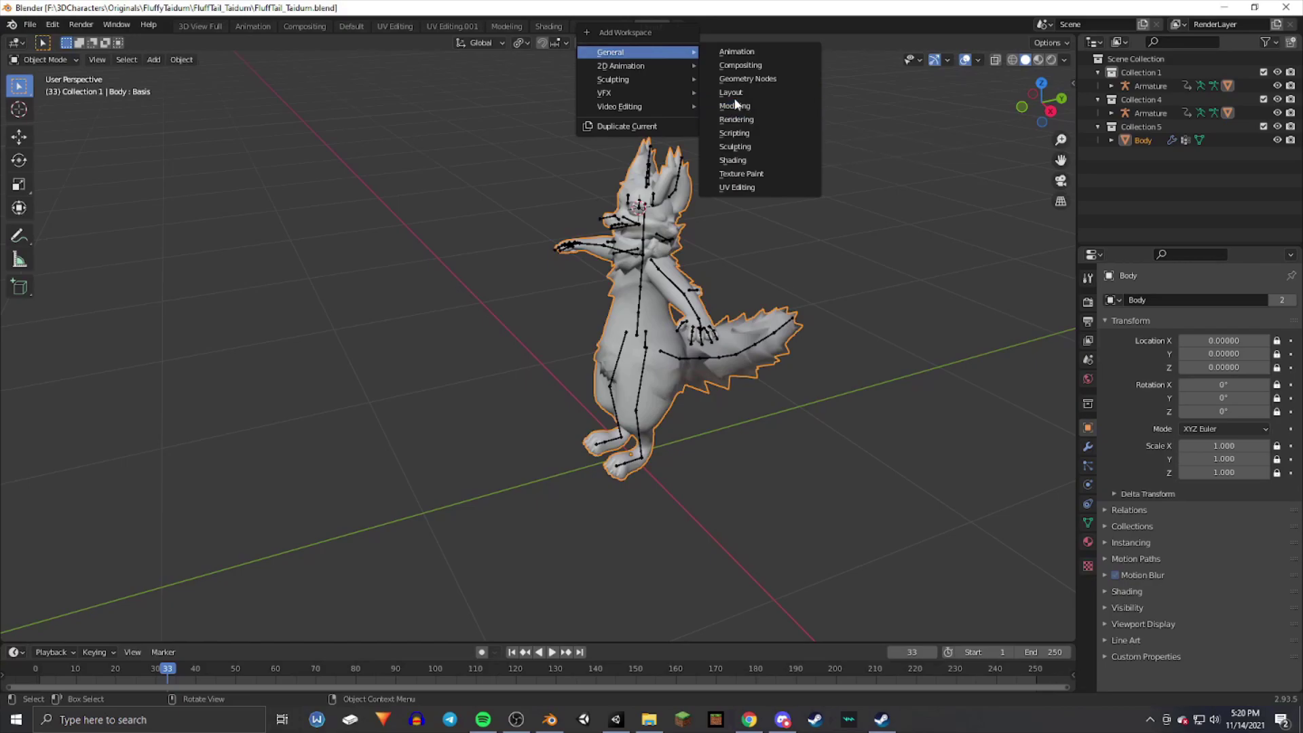
{"action": "middle_click_drag", "start_coordinate": [454, 235], "coordinate": [536, 261]}
{"action": "left_click", "coordinate": [603, 284]}
{"action": "middle_click_drag", "start_coordinate": [625, 303], "coordinate": [689, 250]}
{"action": "scroll", "coordinate": [603, 292], "scroll_direction": "up", "scroll_amount": 3}
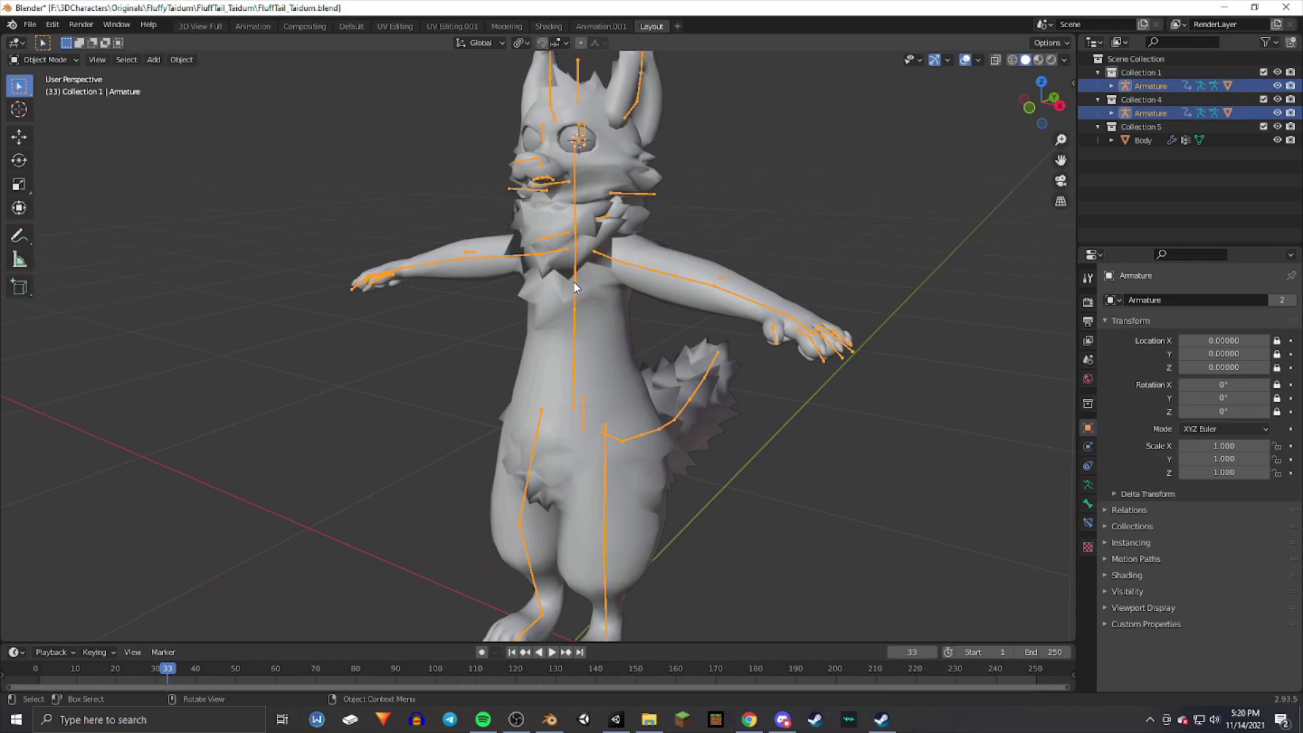
- Switch the viewport shading between Solid and Material Preview, ending on Material Preview
{"action": "left_click", "coordinate": [1038, 60]}
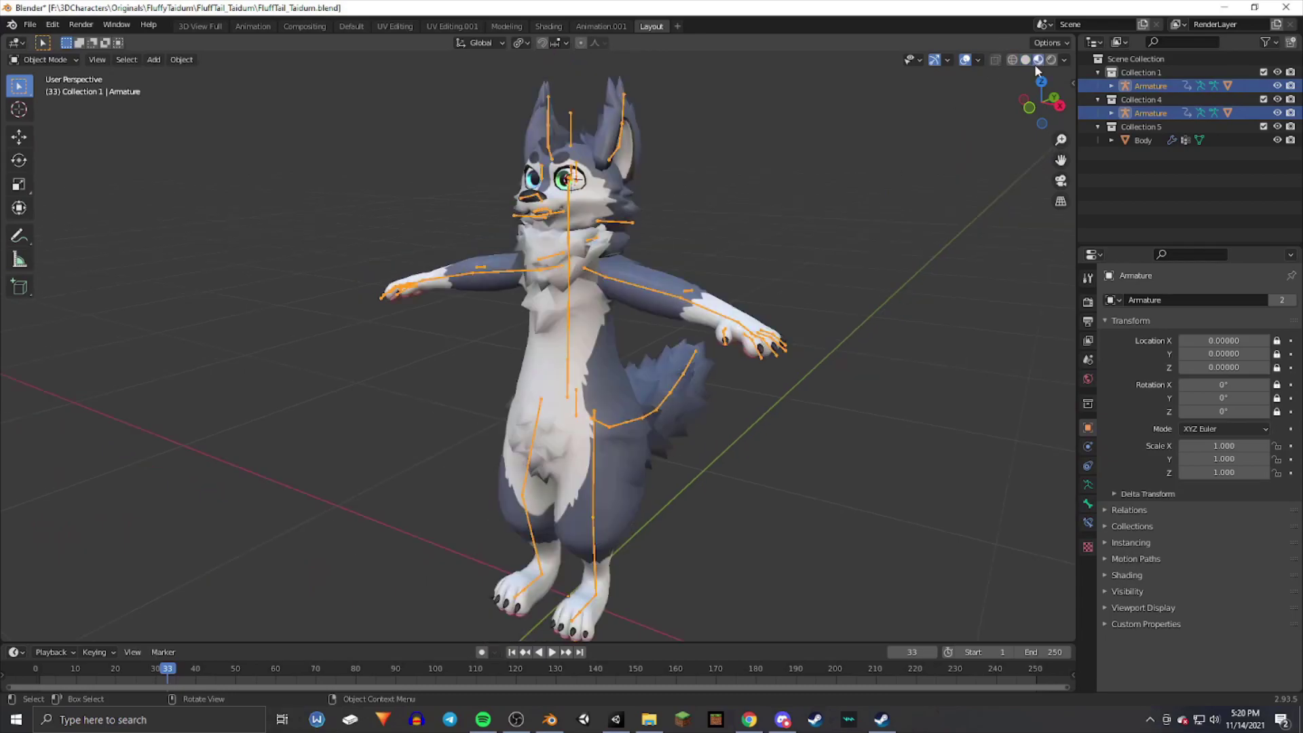
{"action": "left_click", "coordinate": [1027, 60]}
{"action": "scroll", "coordinate": [686, 198], "scroll_direction": "up", "scroll_amount": 1}
{"action": "scroll", "coordinate": [668, 222], "scroll_direction": "down", "scroll_amount": 1}
{"action": "mouse_move", "coordinate": [665, 232]}
{"action": "middle_mouse_down"}
{"action": "mouse_move", "coordinate": [629, 234]}
{"action": "mouse_move", "coordinate": [651, 241]}
{"action": "middle_mouse_up"}
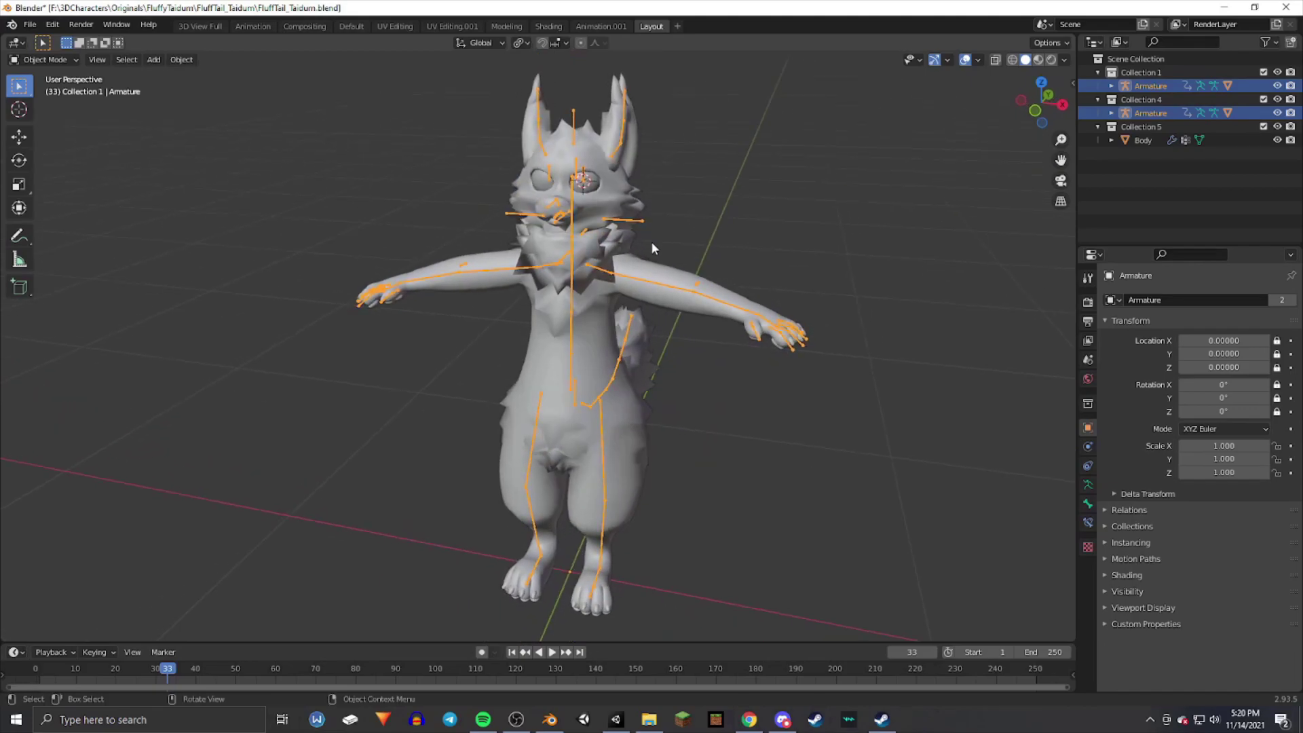
{"action": "left_click", "coordinate": [1038, 60]}
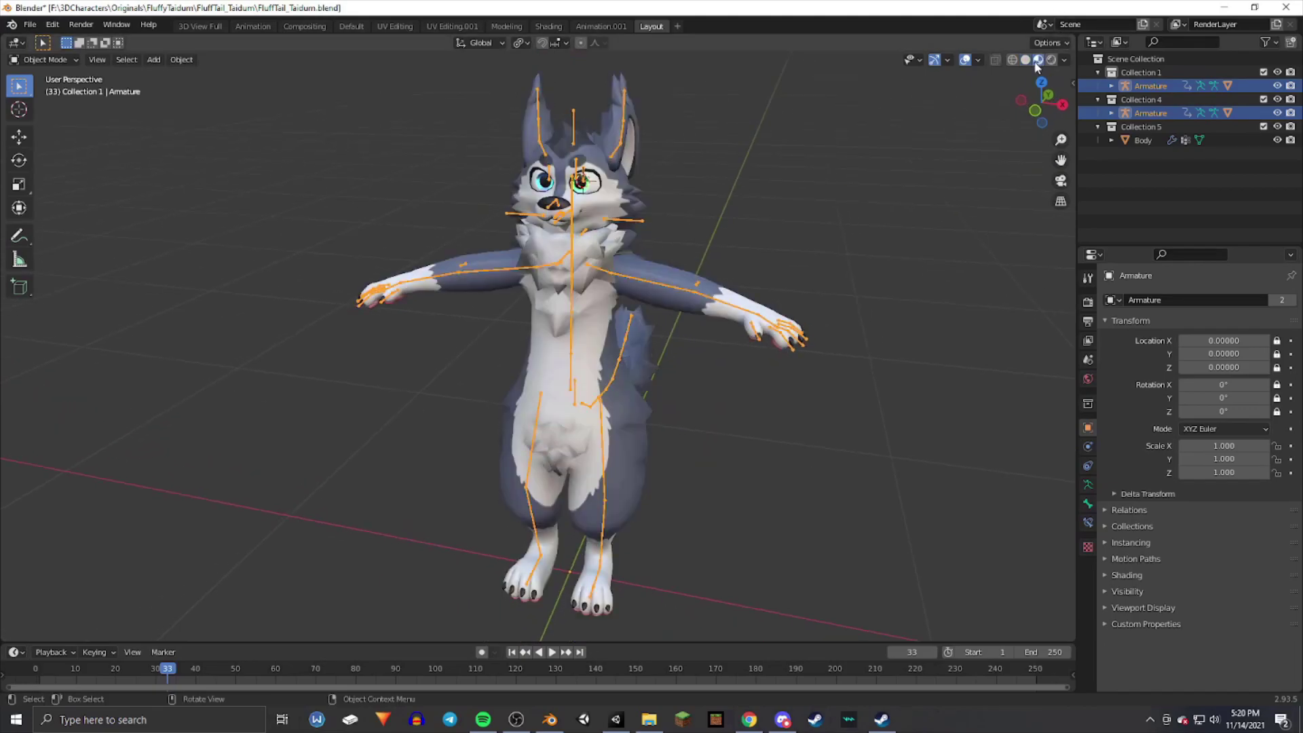
{"action": "scroll", "coordinate": [714, 226], "scroll_direction": "up", "scroll_amount": 2}
{"action": "mouse_move", "coordinate": [714, 226]}
{"action": "middle_mouse_down"}
{"action": "mouse_move", "coordinate": [674, 217]}
{"action": "mouse_move", "coordinate": [666, 233]}
{"action": "middle_mouse_up"}
{"action": "key", "text": "z"}
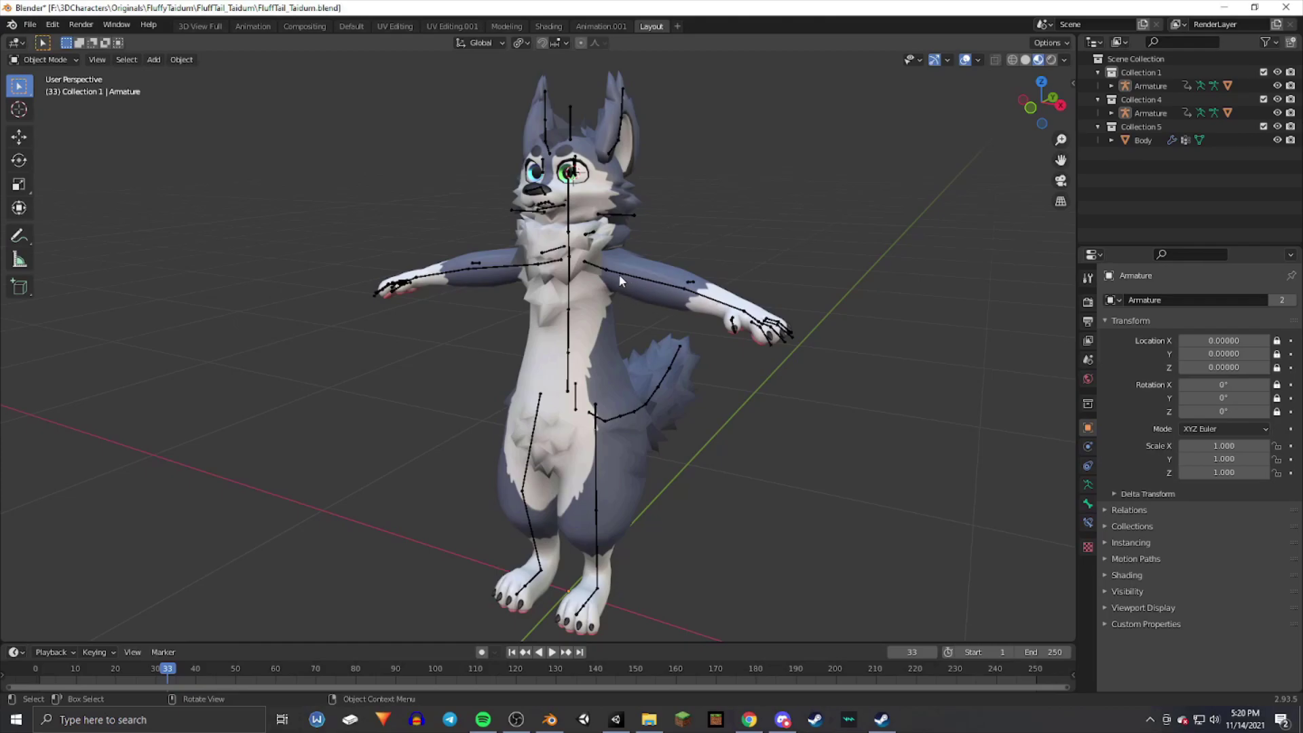
- Orbit, pan and zoom around the textured wolf model to inspect it
{"action": "mouse_move", "coordinate": [724, 269]}
{"action": "middle_mouse_down"}
{"action": "mouse_move", "coordinate": [560, 317]}
{"action": "mouse_move", "coordinate": [377, 269]}
{"action": "mouse_move", "coordinate": [361, 157]}
{"action": "mouse_move", "coordinate": [660, 131]}
{"action": "mouse_move", "coordinate": [864, 267]}
{"action": "mouse_move", "coordinate": [720, 296]}
{"action": "mouse_move", "coordinate": [730, 275]}
{"action": "middle_mouse_up"}
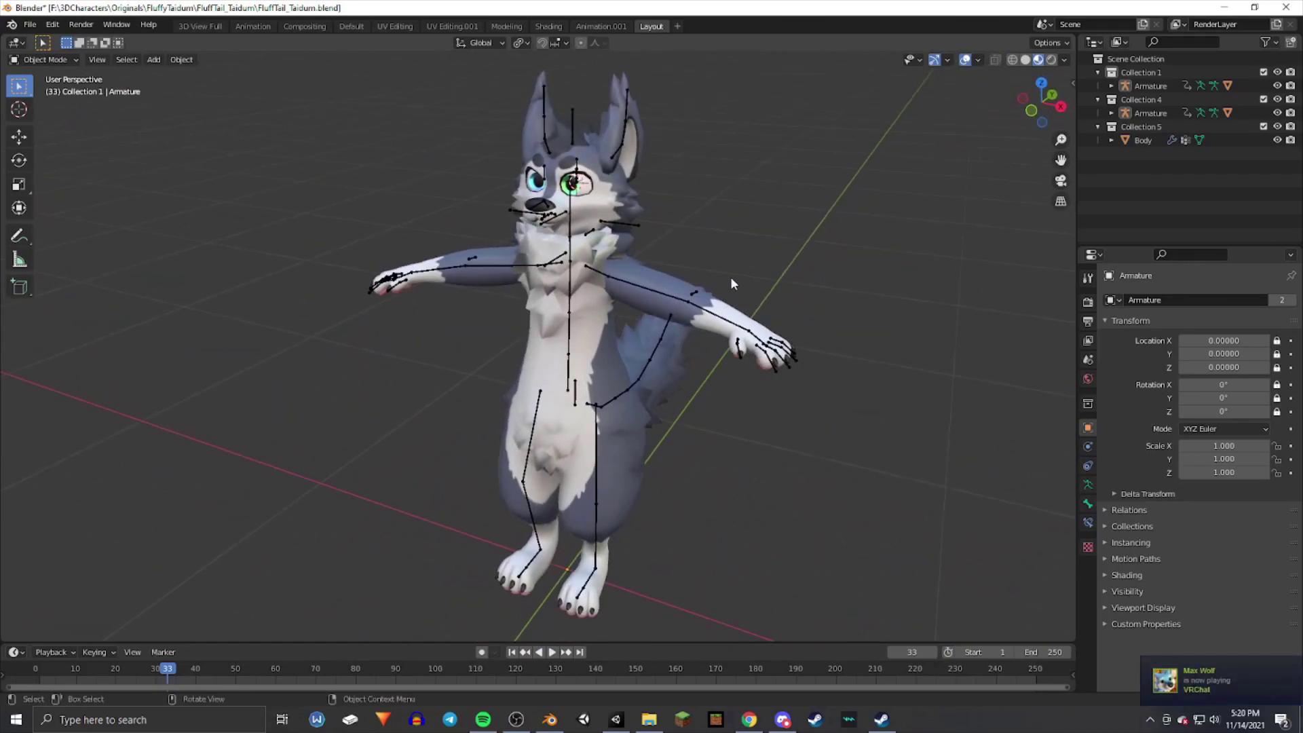
{"action": "middle_click_drag", "start_coordinate": [616, 165], "coordinate": [593, 177], "text": "shift"}
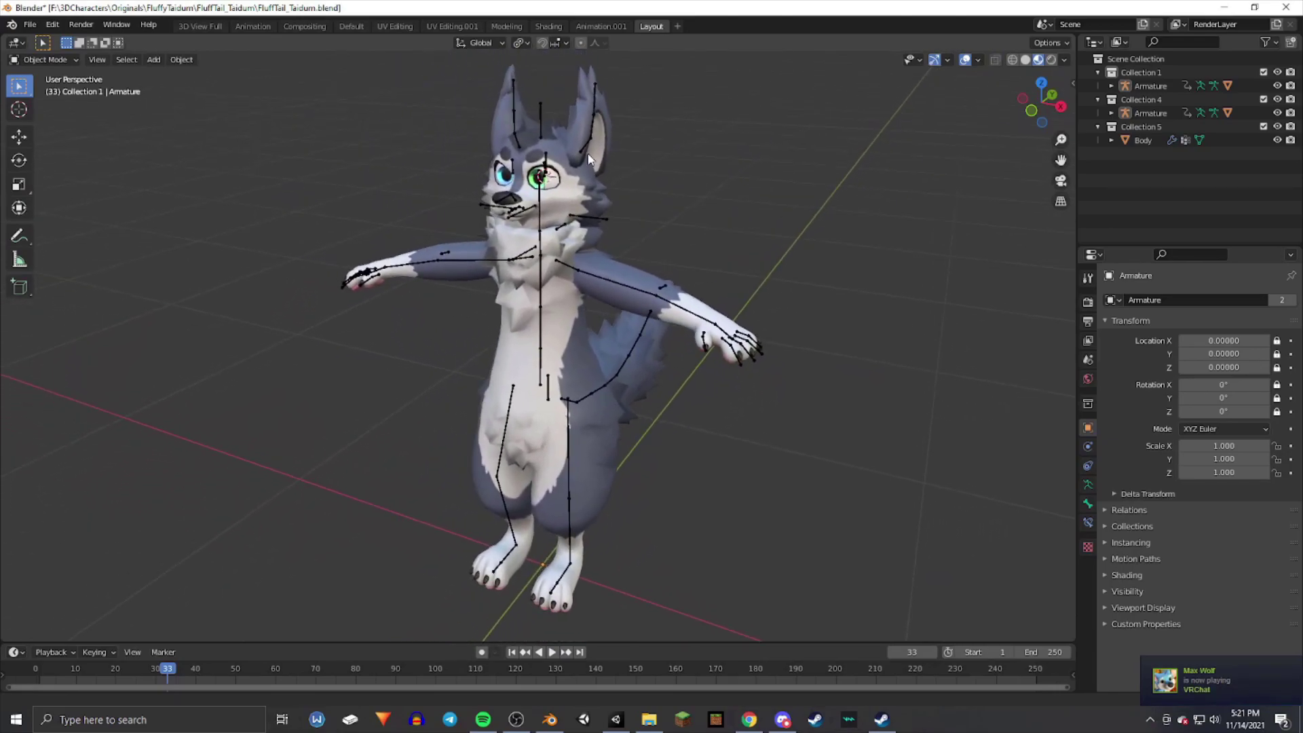
{"action": "scroll", "coordinate": [639, 309], "scroll_direction": "up", "scroll_amount": 5}
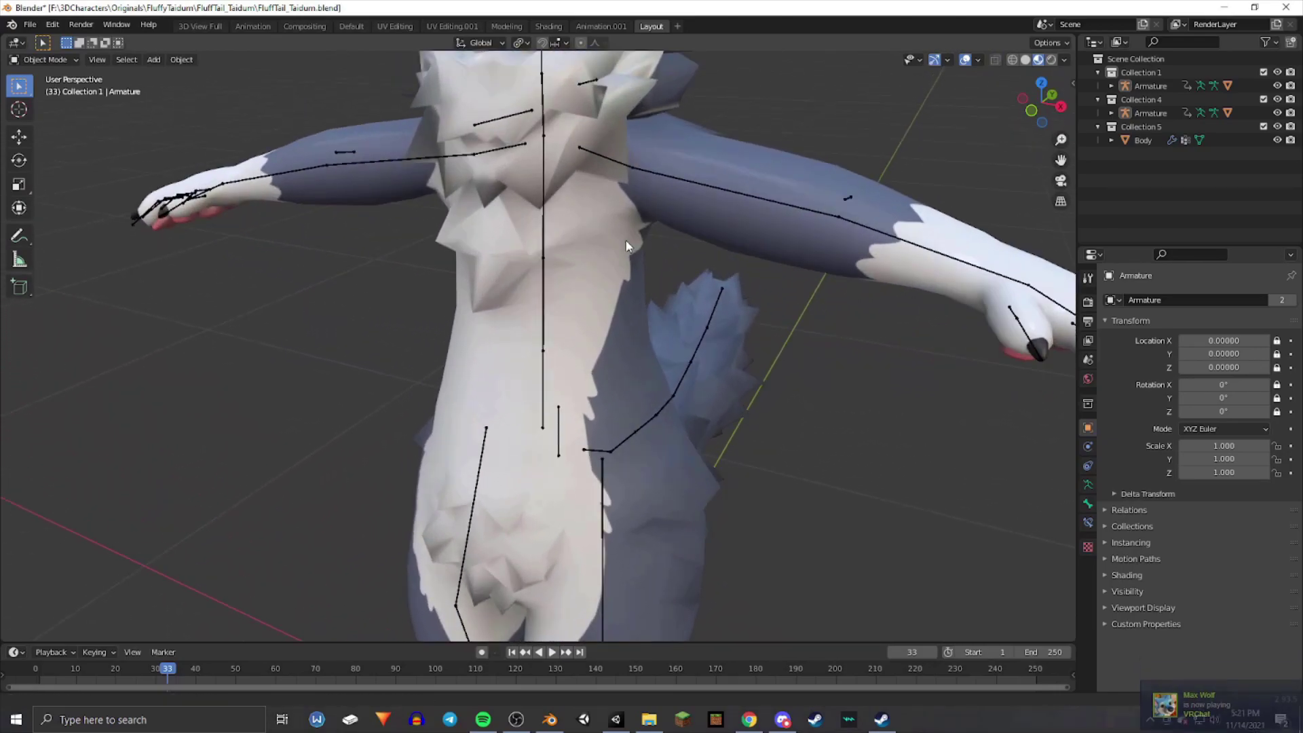
{"action": "scroll", "coordinate": [621, 287], "scroll_direction": "down", "scroll_amount": 6}
{"action": "scroll", "coordinate": [644, 303], "scroll_direction": "up", "scroll_amount": 8}
{"action": "scroll", "coordinate": [611, 180], "scroll_direction": "down", "scroll_amount": 9}
{"action": "scroll", "coordinate": [658, 310], "scroll_direction": "down", "scroll_amount": 1}
{"action": "scroll", "coordinate": [654, 204], "scroll_direction": "up", "scroll_amount": 7}
{"action": "scroll", "coordinate": [660, 314], "scroll_direction": "down", "scroll_amount": 7}
{"action": "scroll", "coordinate": [637, 259], "scroll_direction": "up", "scroll_amount": 3}
{"action": "scroll", "coordinate": [638, 256], "scroll_direction": "down", "scroll_amount": 3}
{"action": "scroll", "coordinate": [638, 256], "scroll_direction": "up", "scroll_amount": 3}
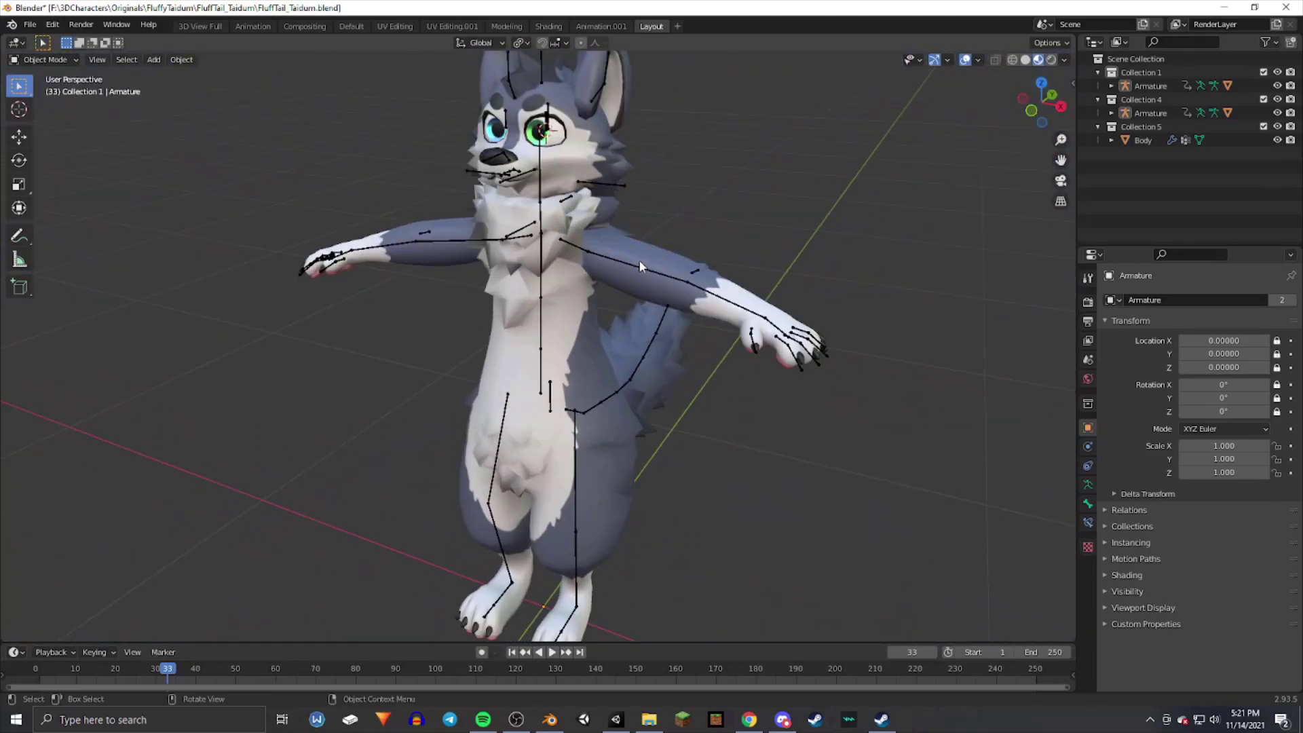
{"action": "scroll", "coordinate": [638, 256], "scroll_direction": "down", "scroll_amount": 3}
{"action": "middle_click_drag", "start_coordinate": [632, 214], "coordinate": [626, 215]}
{"action": "scroll", "coordinate": [624, 212], "scroll_direction": "up", "scroll_amount": 3}
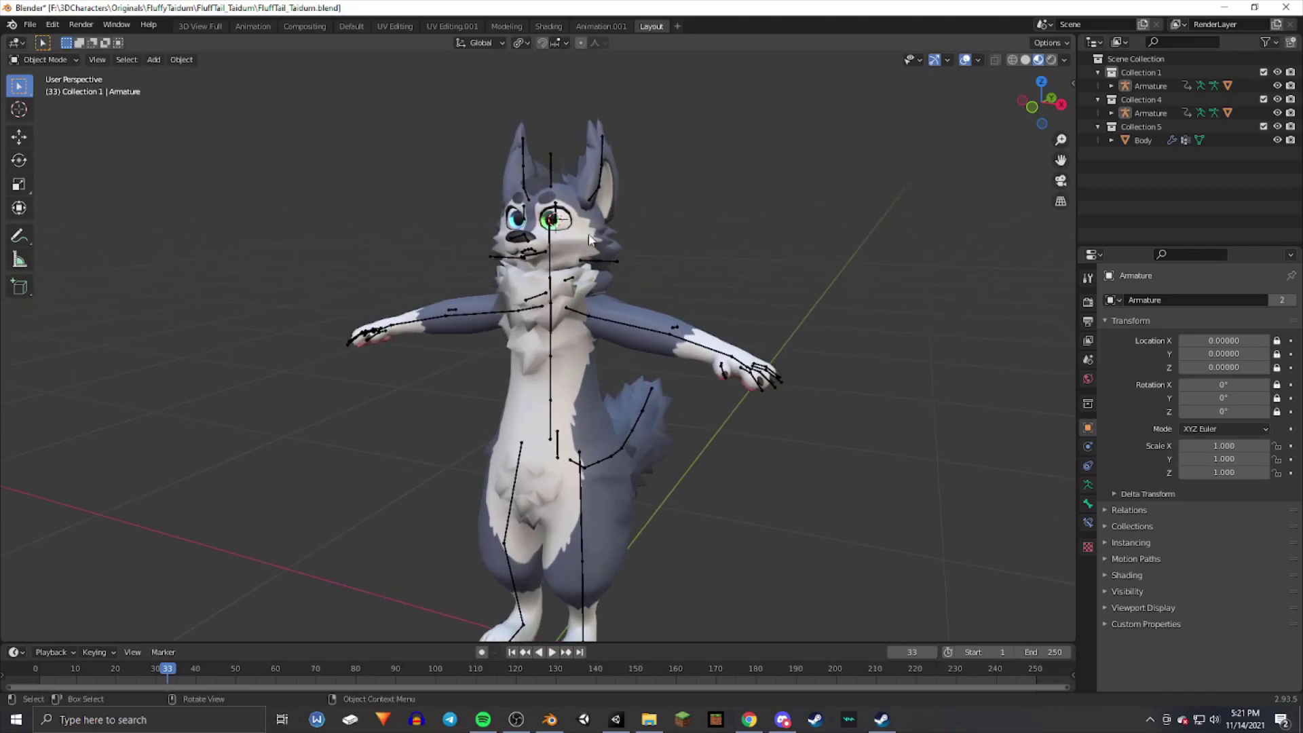
{"action": "scroll", "coordinate": [611, 244], "scroll_direction": "up", "scroll_amount": 3}
{"action": "middle_click_drag", "start_coordinate": [598, 231], "coordinate": [622, 296]}
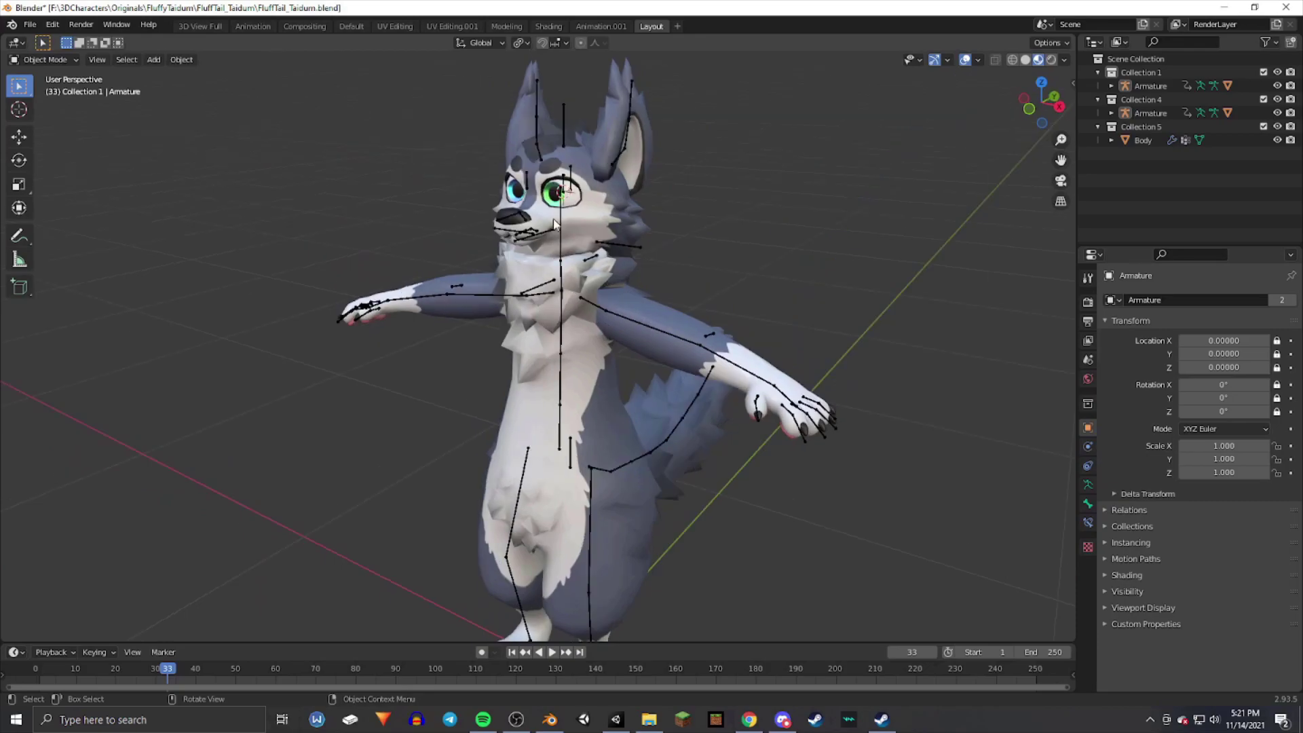
{"action": "middle_click_drag", "start_coordinate": [555, 223], "coordinate": [582, 248]}
{"action": "scroll", "coordinate": [553, 222], "scroll_direction": "up", "scroll_amount": 2}
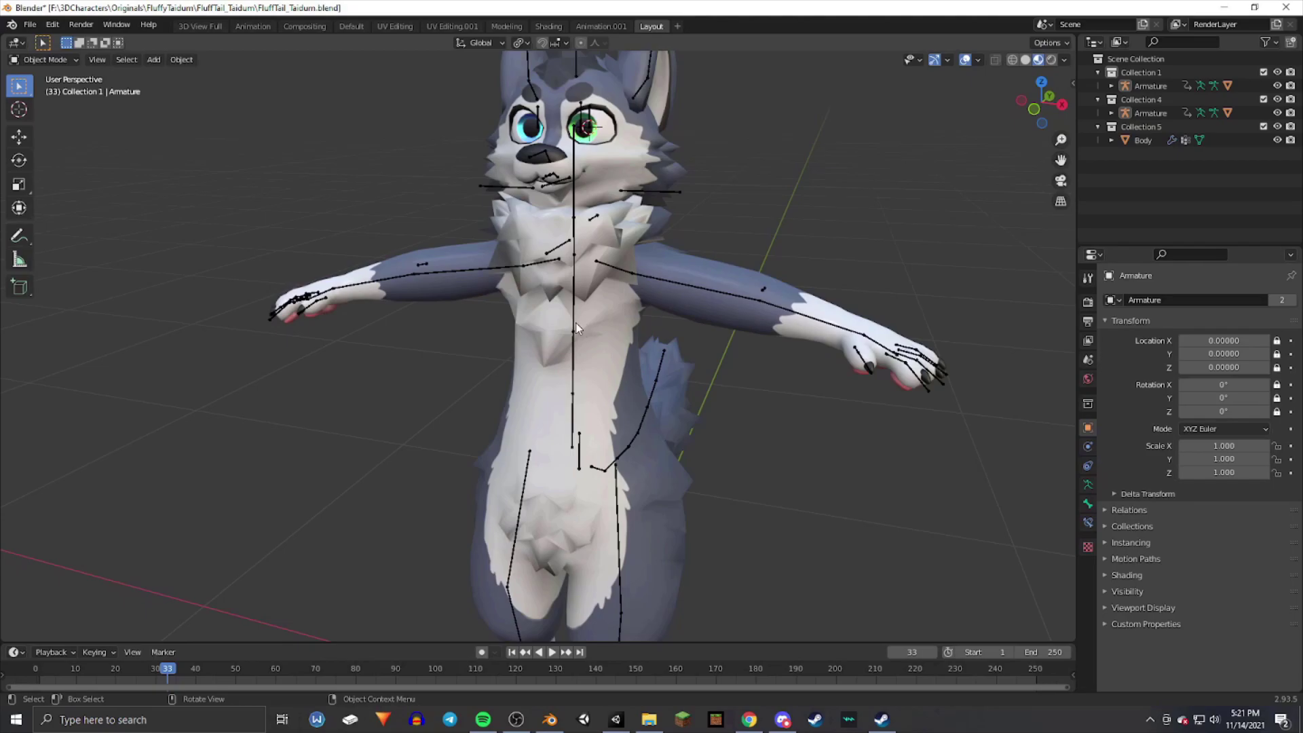
- Select the armature, then the Body mesh, in the viewport
{"action": "left_click", "coordinate": [575, 323]}
{"action": "middle_click_drag", "start_coordinate": [642, 336], "coordinate": [625, 311]}
{"action": "left_click", "coordinate": [627, 312]}
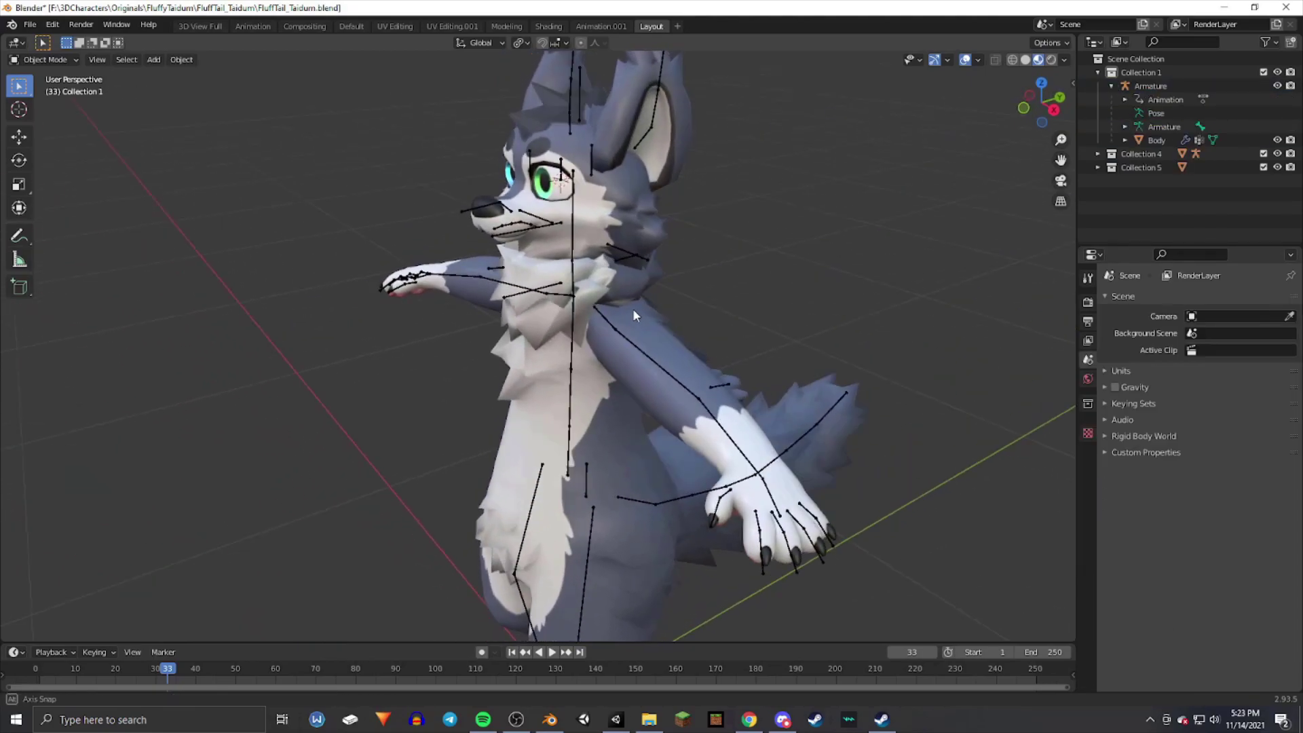
{"action": "middle_click_drag", "start_coordinate": [633, 308], "coordinate": [505, 292]}
{"action": "scroll", "coordinate": [630, 273], "scroll_direction": "up", "scroll_amount": 2}
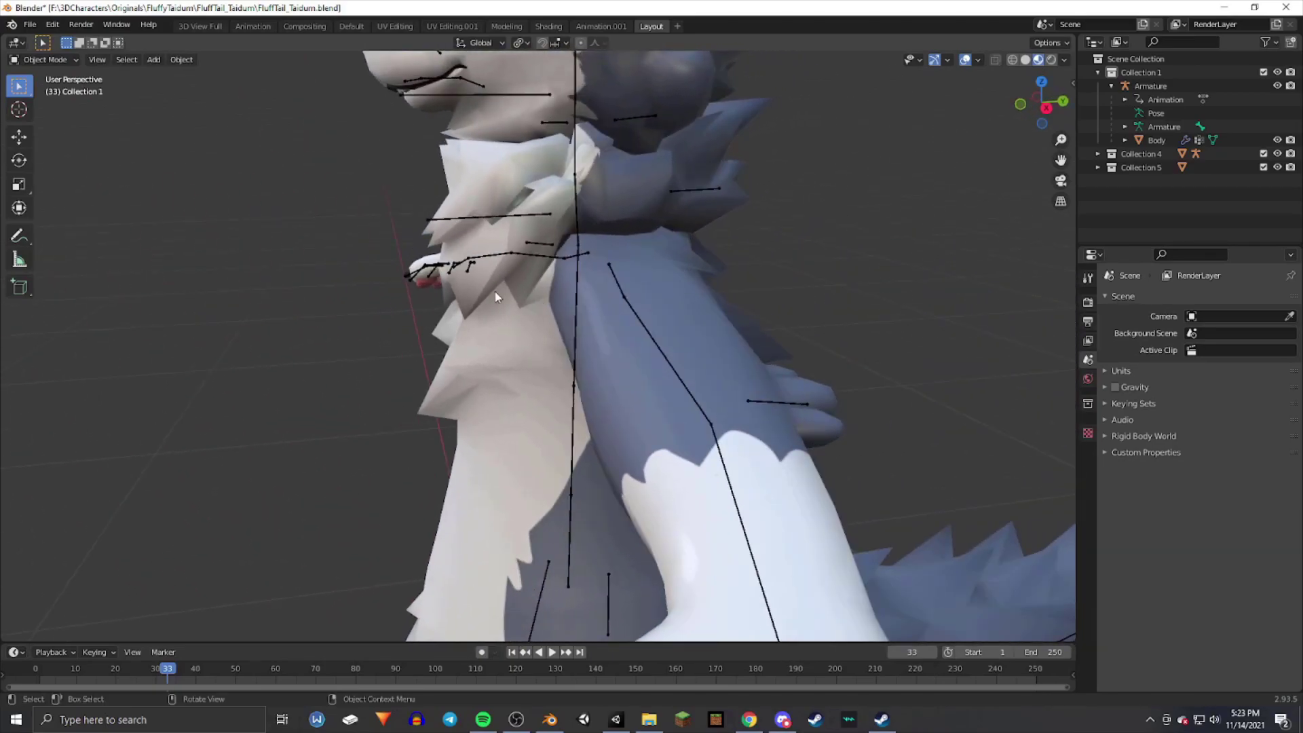
- Select Body in the Outliner and show its vertex groups and shape keys Basis, Blink, LookDown, LookUp
{"action": "middle_click_drag", "start_coordinate": [480, 229], "coordinate": [612, 251]}
{"action": "middle_click_drag", "start_coordinate": [522, 287], "coordinate": [702, 266], "text": "shift"}
{"action": "scroll", "coordinate": [488, 314], "scroll_direction": "up", "scroll_amount": 2}
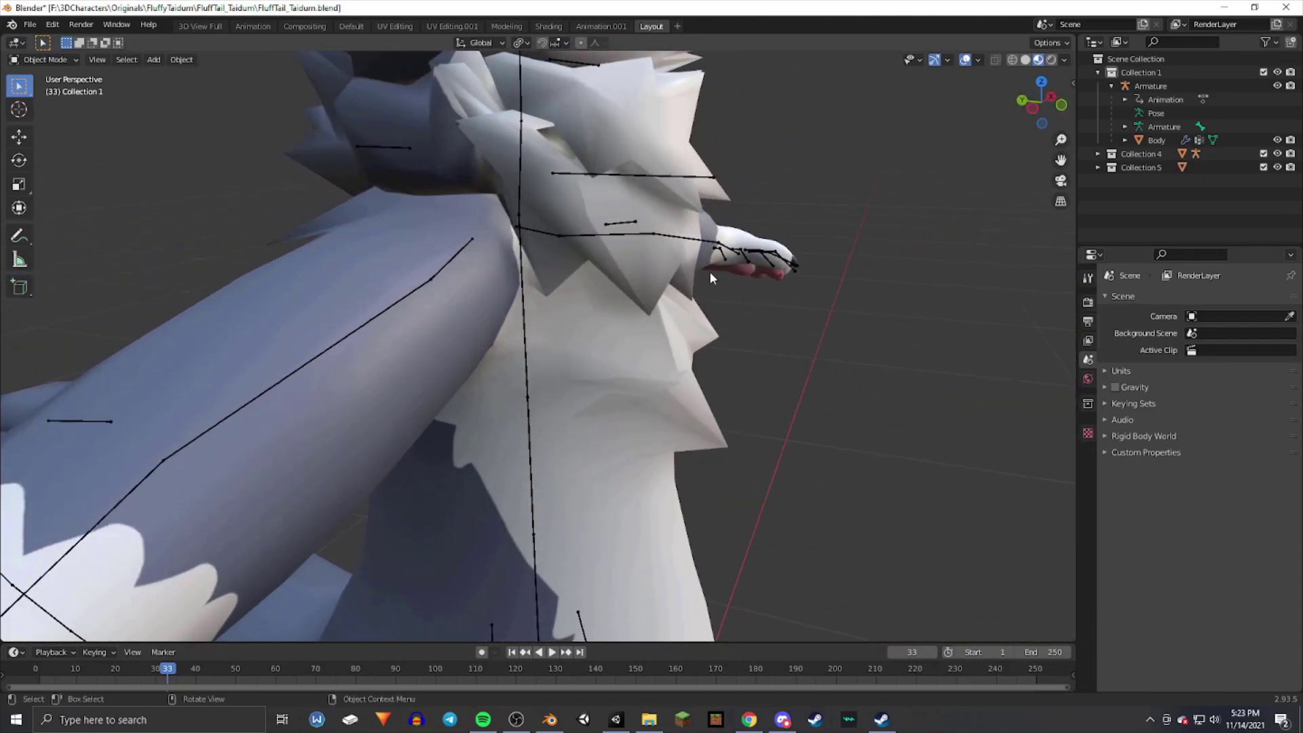
{"action": "middle_click_drag", "start_coordinate": [656, 456], "coordinate": [605, 405]}
{"action": "middle_click_drag", "start_coordinate": [515, 359], "coordinate": [406, 350]}
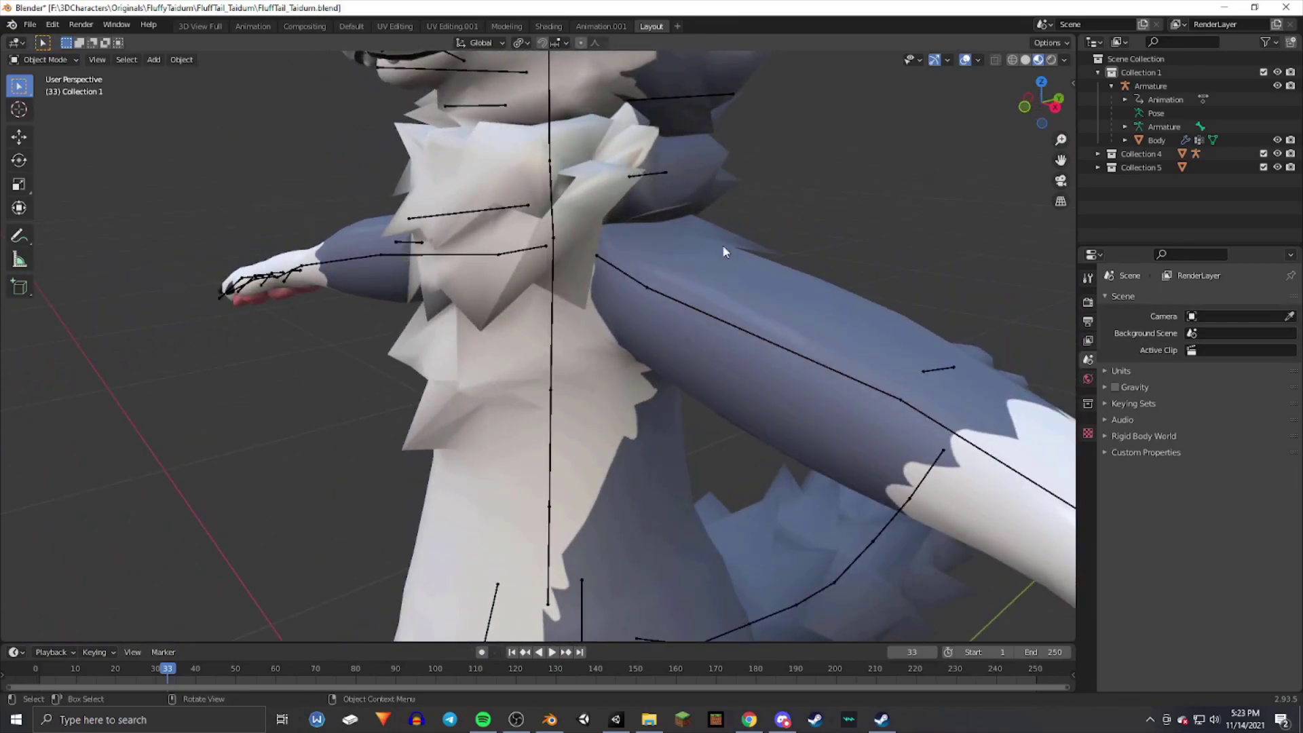
{"action": "middle_click_drag", "start_coordinate": [332, 303], "coordinate": [631, 355]}
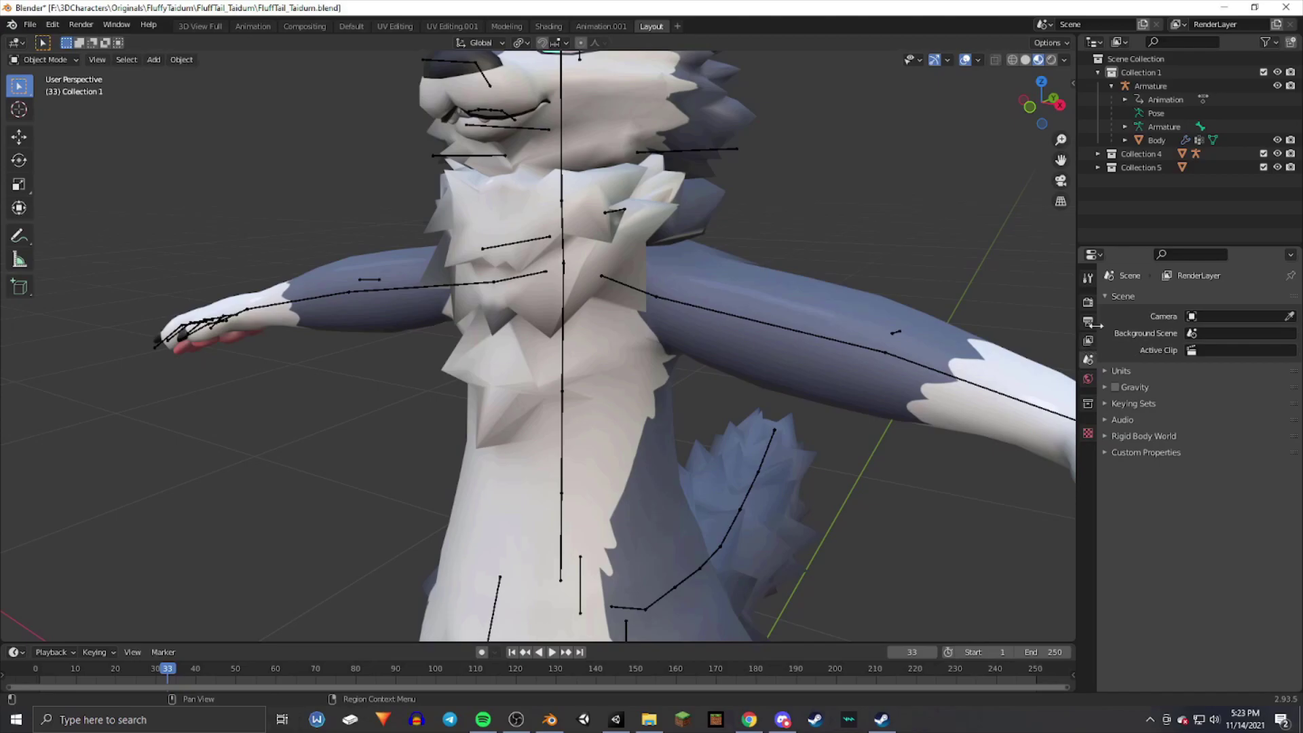
{"action": "left_click", "coordinate": [1156, 140]}
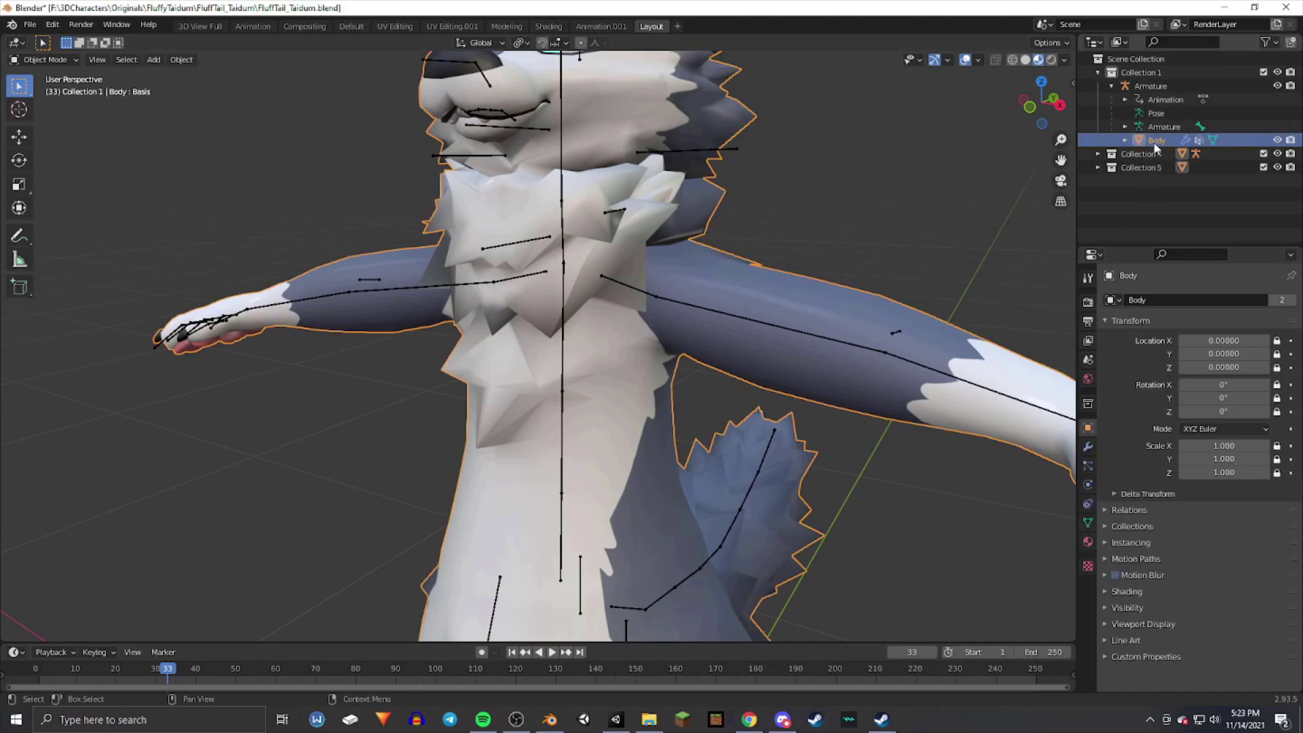
{"action": "left_click", "coordinate": [1088, 523]}
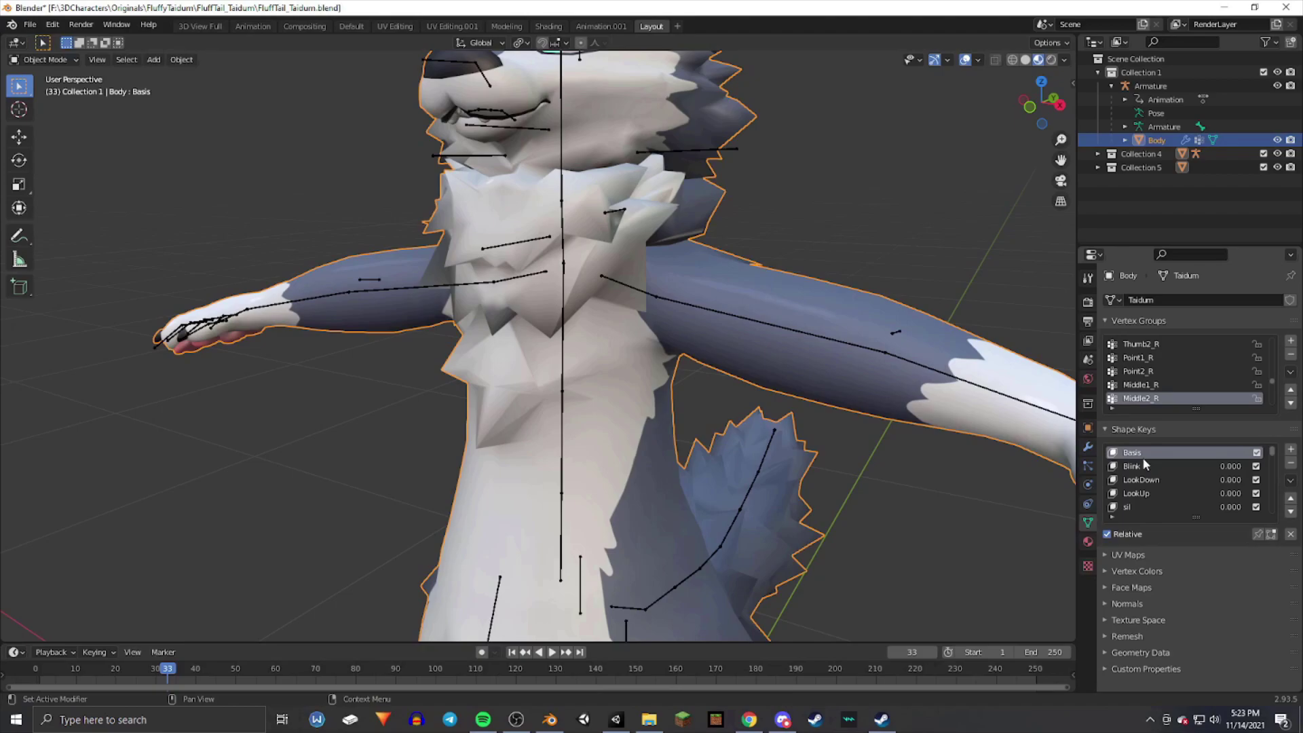
- Add a shape key to Body named 'Shirt' and set its value to 1.000
{"action": "scroll", "coordinate": [1163, 493], "scroll_direction": "down", "scroll_amount": 5}
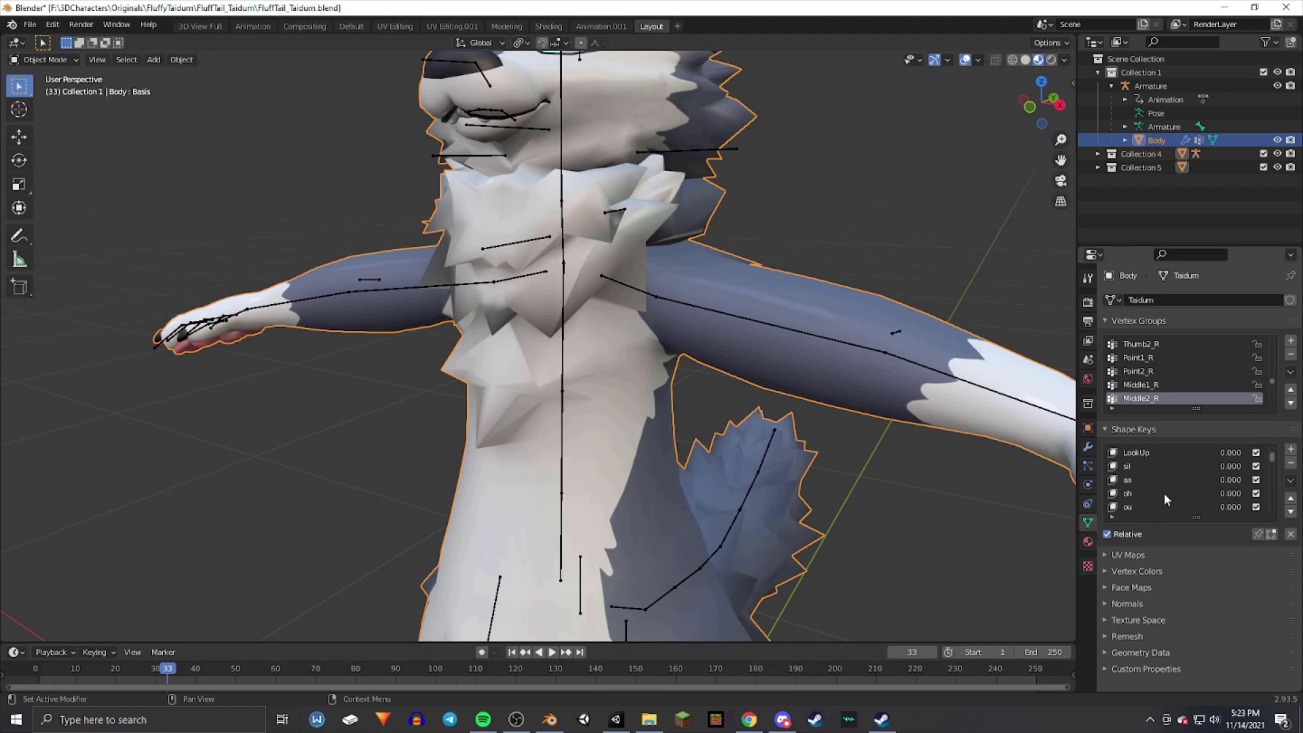
{"action": "scroll", "coordinate": [1167, 498], "scroll_direction": "down", "scroll_amount": 5}
{"action": "left_click", "coordinate": [1290, 449]}
{"action": "double_click", "coordinate": [1153, 509]}
{"action": "type", "text": "Shirt"}
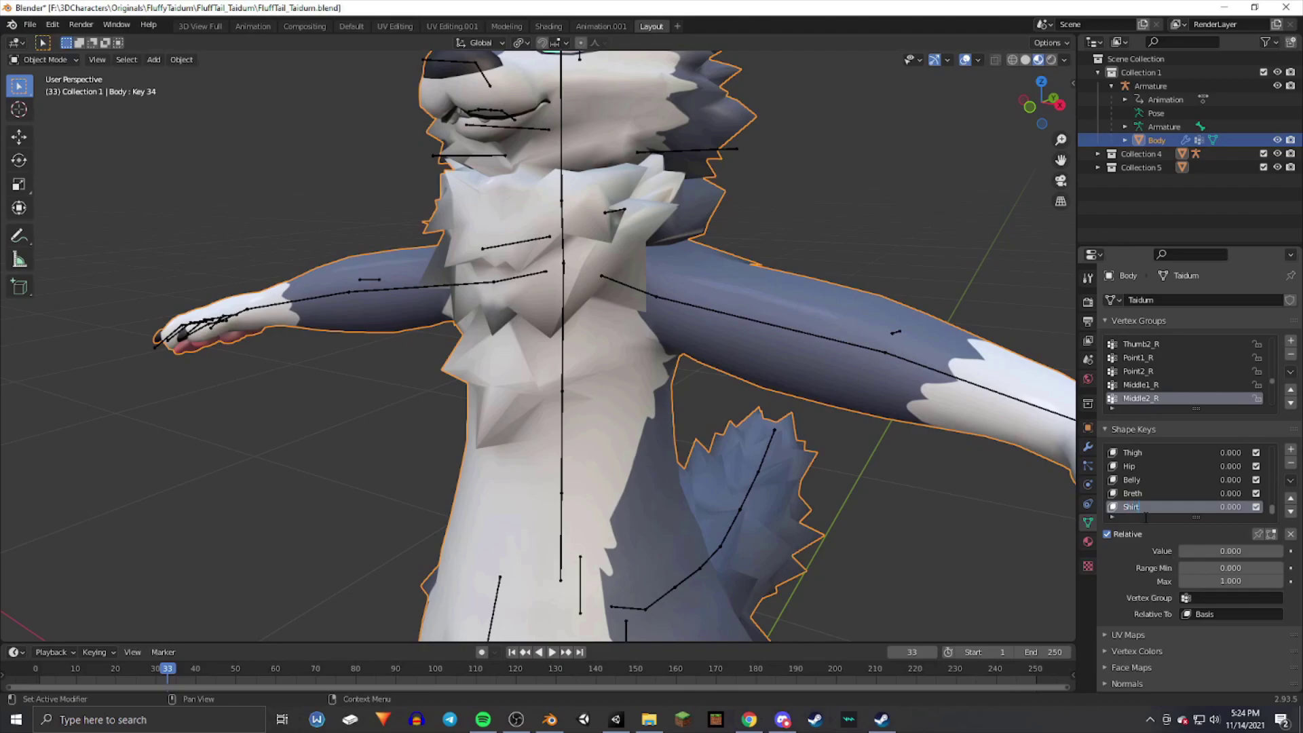
{"action": "key", "text": "Return"}
{"action": "left_click_drag", "start_coordinate": [1191, 551], "coordinate": [1293, 551]}
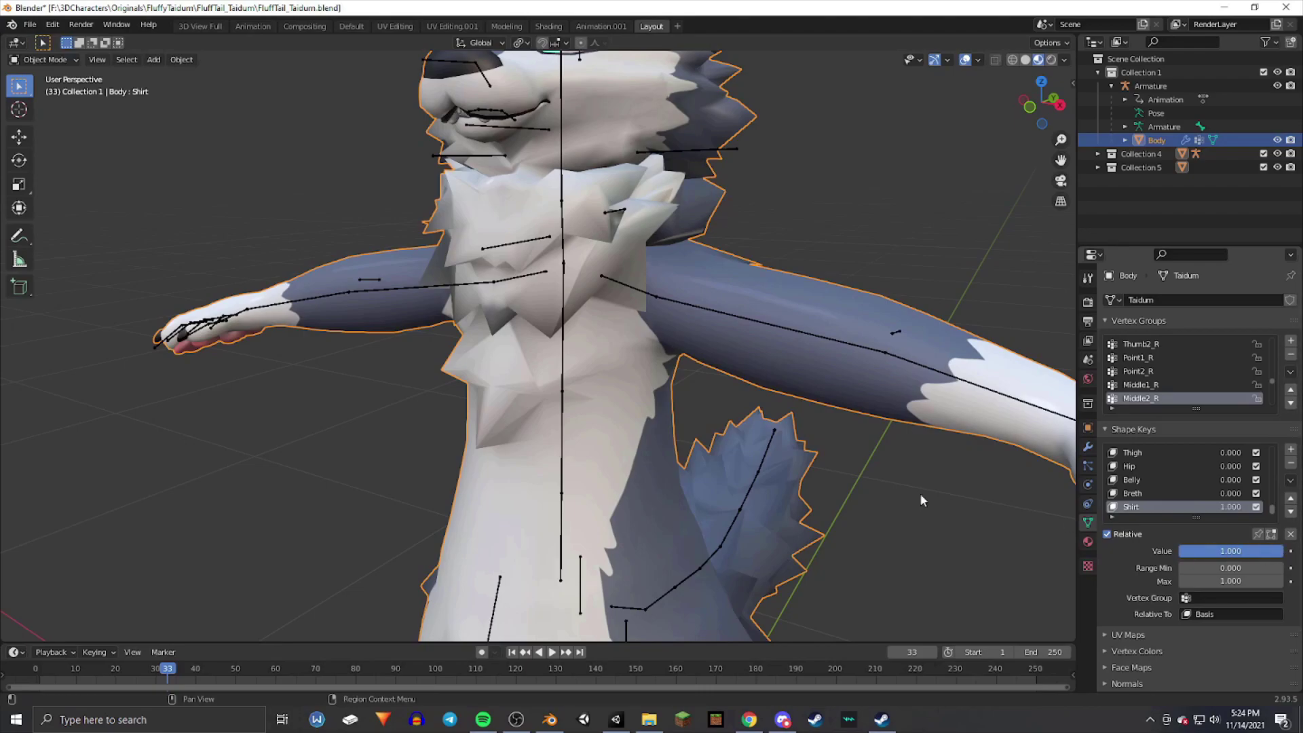
{"action": "middle_click_drag", "start_coordinate": [614, 392], "coordinate": [681, 349]}
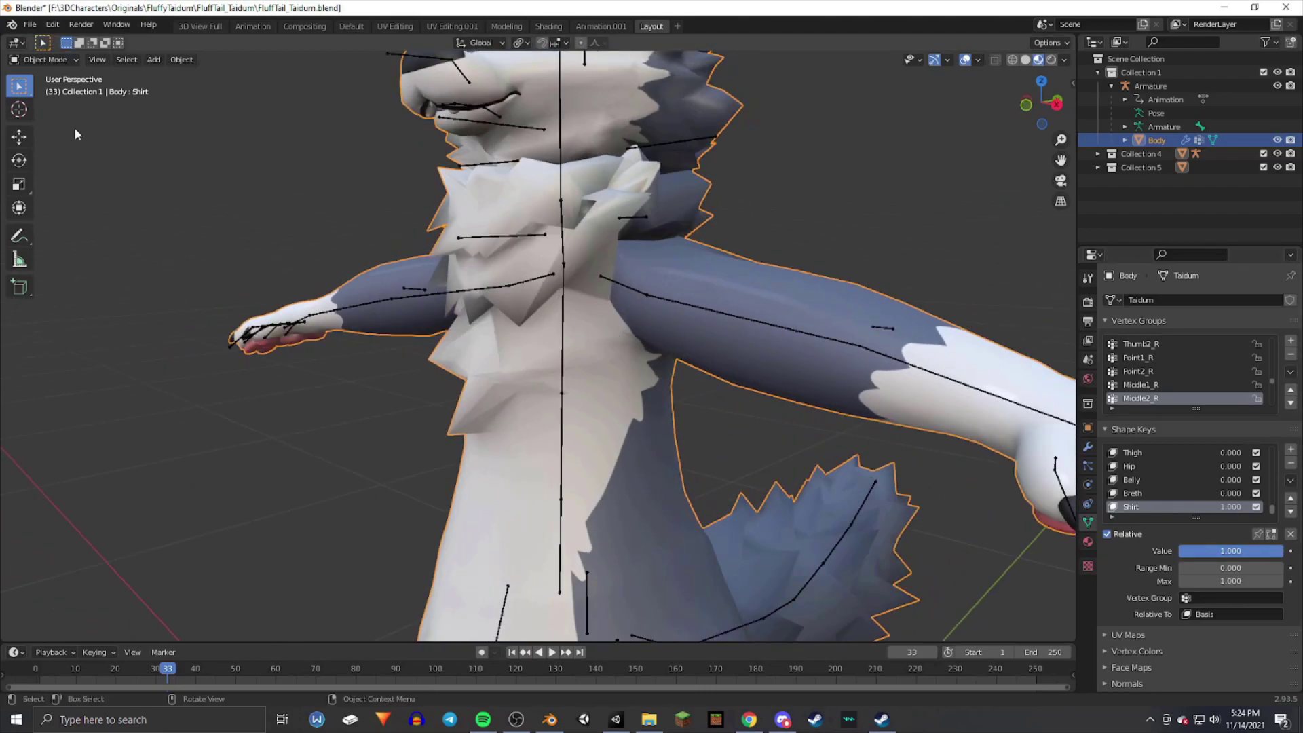
- Put Body into Sculpt Mode and choose the Smooth brush
{"action": "left_click", "coordinate": [60, 61]}
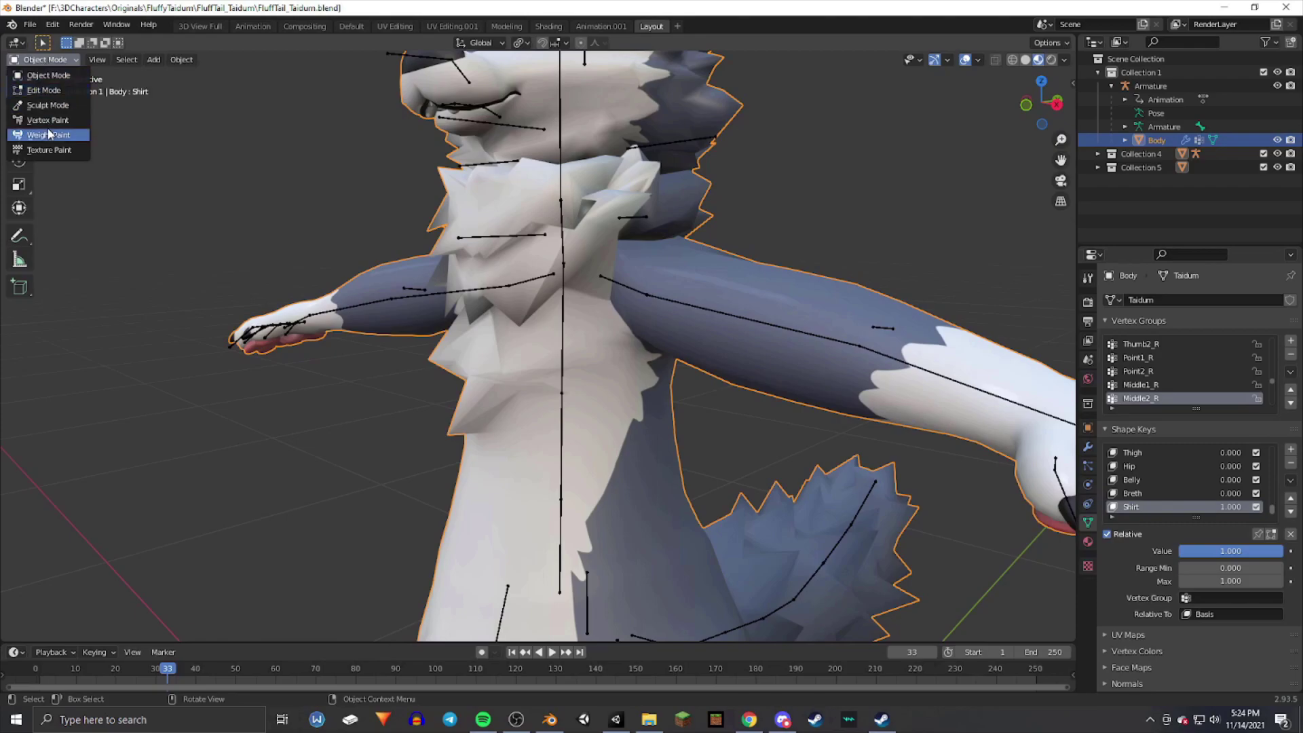
{"action": "left_click", "coordinate": [47, 107]}
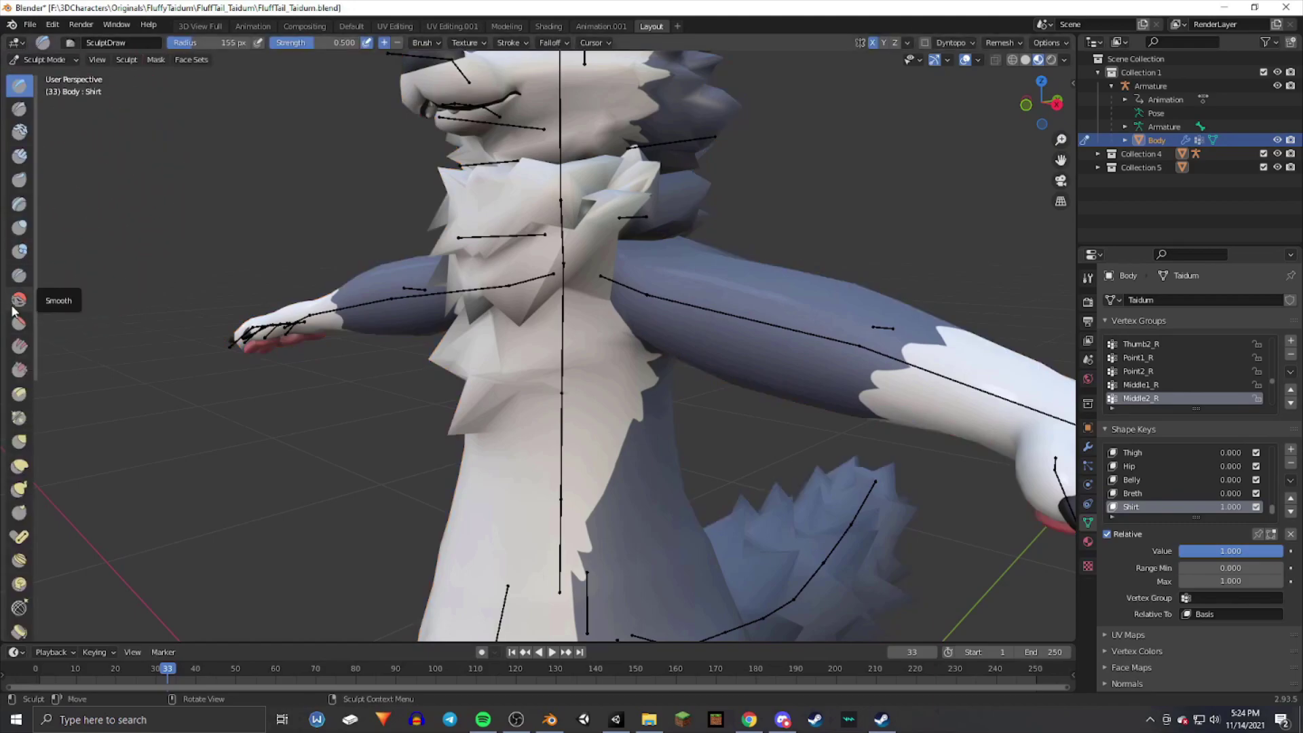
{"action": "left_click", "coordinate": [19, 301]}
- Smooth the chest fluff on the Shirt shape key, orbiting around the chest and arm
{"action": "mouse_move", "coordinate": [166, 326]}
{"action": "middle_mouse_down"}
{"action": "mouse_move", "coordinate": [638, 373]}
{"action": "mouse_move", "coordinate": [619, 369]}
{"action": "middle_mouse_up"}
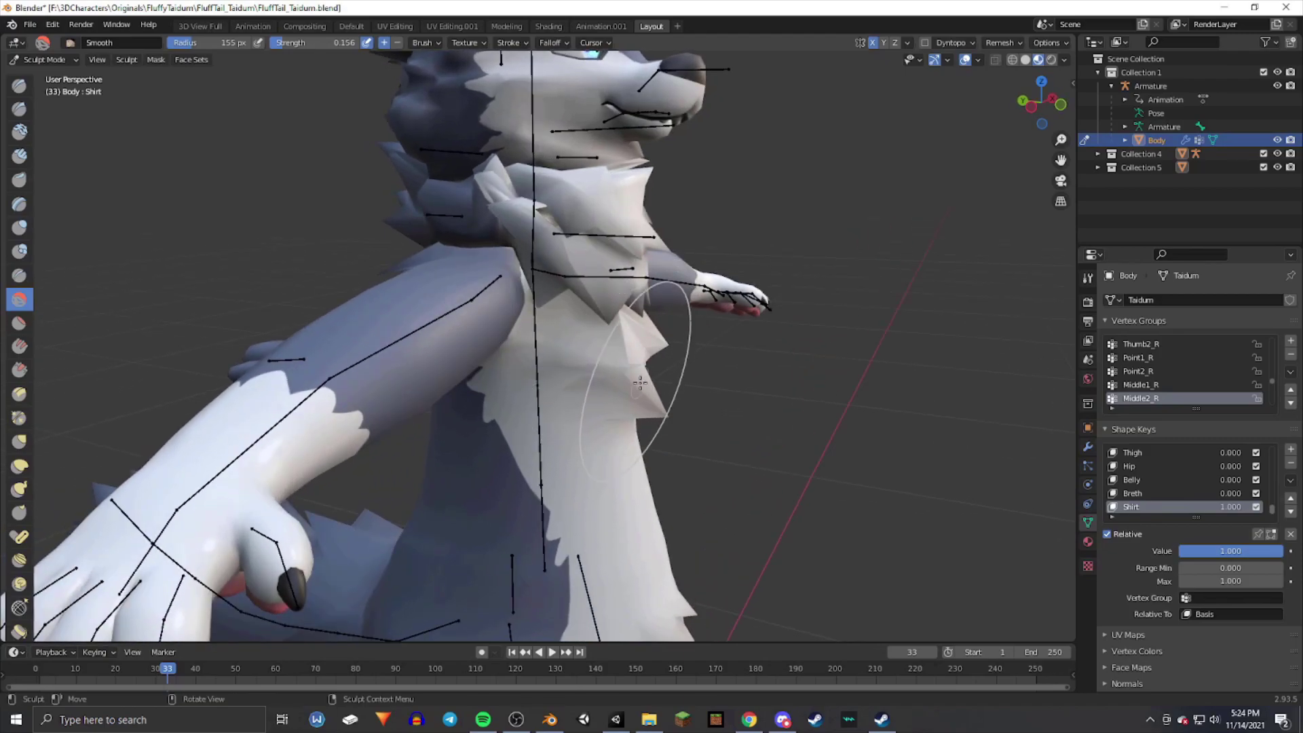
{"action": "middle_click_drag", "start_coordinate": [639, 383], "coordinate": [568, 351]}
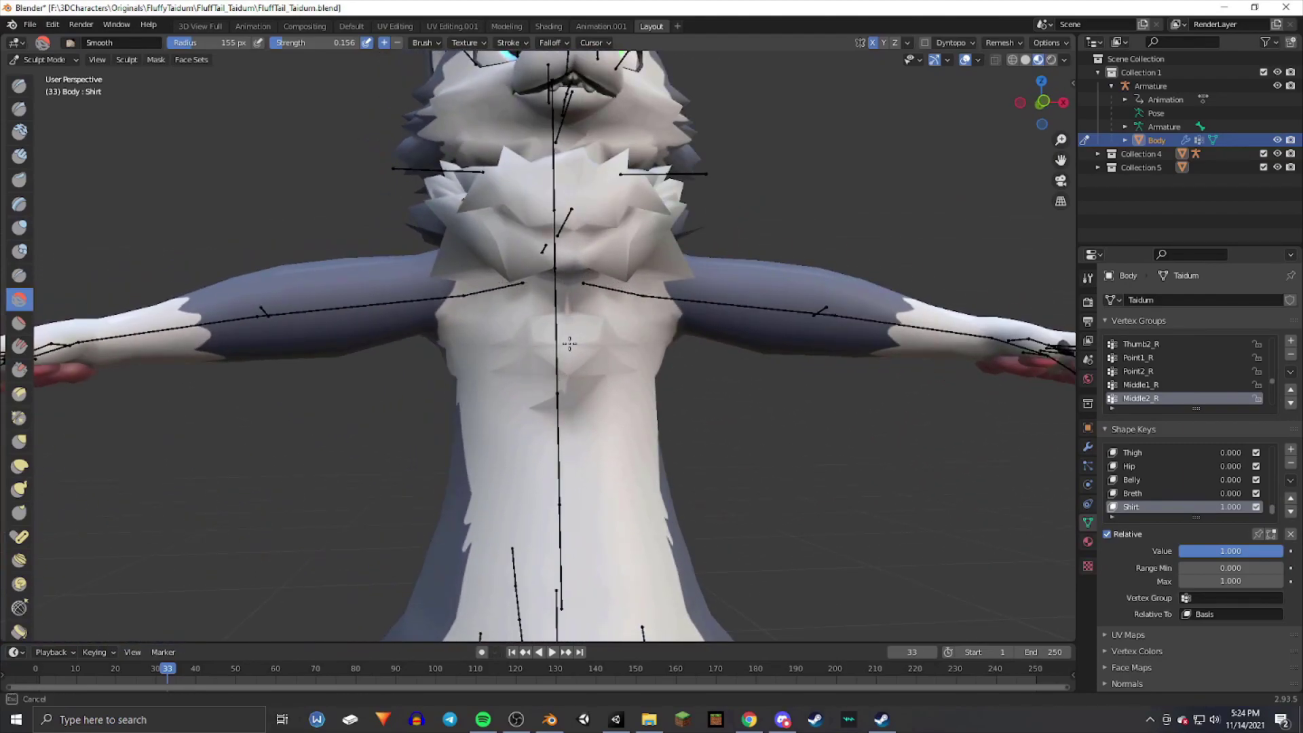
{"action": "middle_click_drag", "start_coordinate": [468, 316], "coordinate": [629, 327]}
{"action": "mouse_move", "coordinate": [655, 378]}
{"action": "middle_mouse_down"}
{"action": "mouse_move", "coordinate": [627, 405]}
{"action": "mouse_move", "coordinate": [646, 372]}
{"action": "mouse_move", "coordinate": [568, 402]}
{"action": "middle_mouse_up"}
{"action": "scroll", "coordinate": [651, 389], "scroll_direction": "down", "scroll_amount": 3}
{"action": "scroll", "coordinate": [618, 399], "scroll_direction": "up", "scroll_amount": 3}
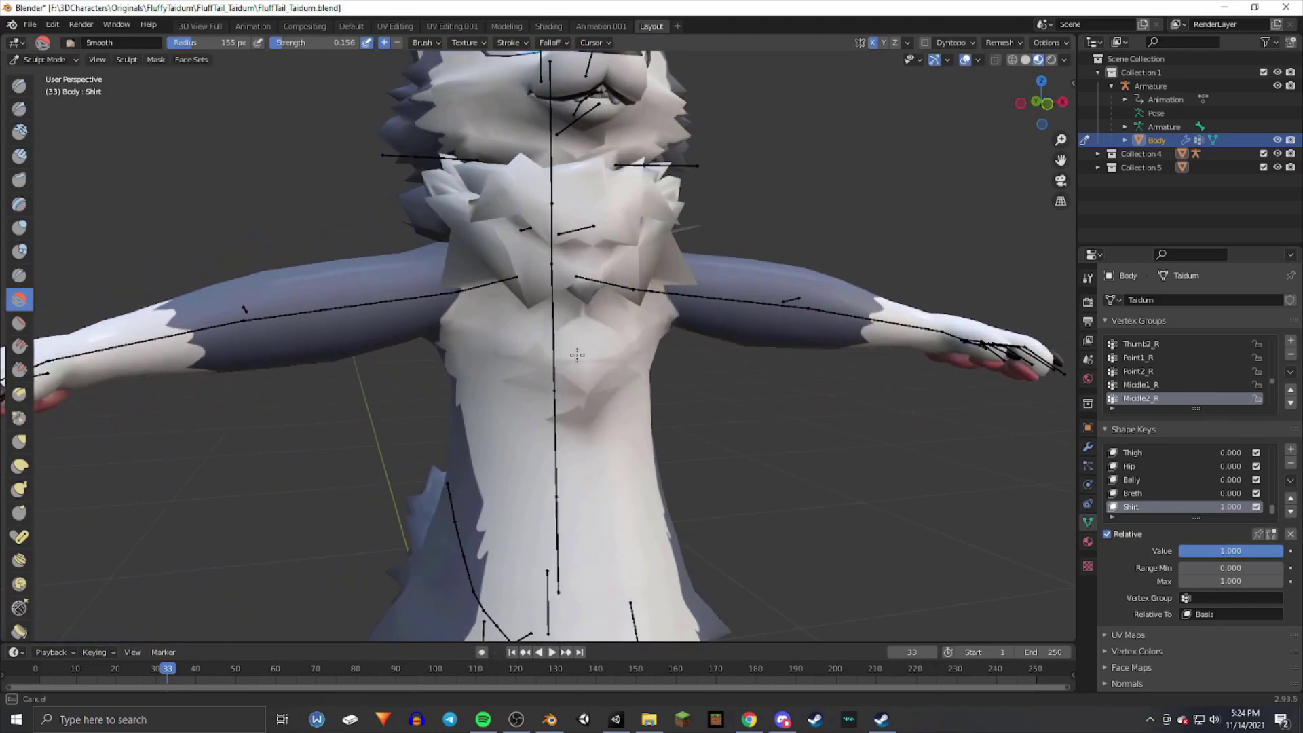
{"action": "mouse_move", "coordinate": [551, 357]}
{"action": "middle_mouse_down"}
{"action": "mouse_move", "coordinate": [617, 371]}
{"action": "mouse_move", "coordinate": [563, 378]}
{"action": "mouse_move", "coordinate": [626, 359]}
{"action": "mouse_move", "coordinate": [660, 320]}
{"action": "mouse_move", "coordinate": [665, 336]}
{"action": "mouse_move", "coordinate": [648, 315]}
{"action": "mouse_move", "coordinate": [466, 292]}
{"action": "mouse_move", "coordinate": [609, 304]}
{"action": "mouse_move", "coordinate": [556, 313]}
{"action": "middle_mouse_up"}
{"action": "scroll", "coordinate": [606, 374], "scroll_direction": "up", "scroll_amount": 3}
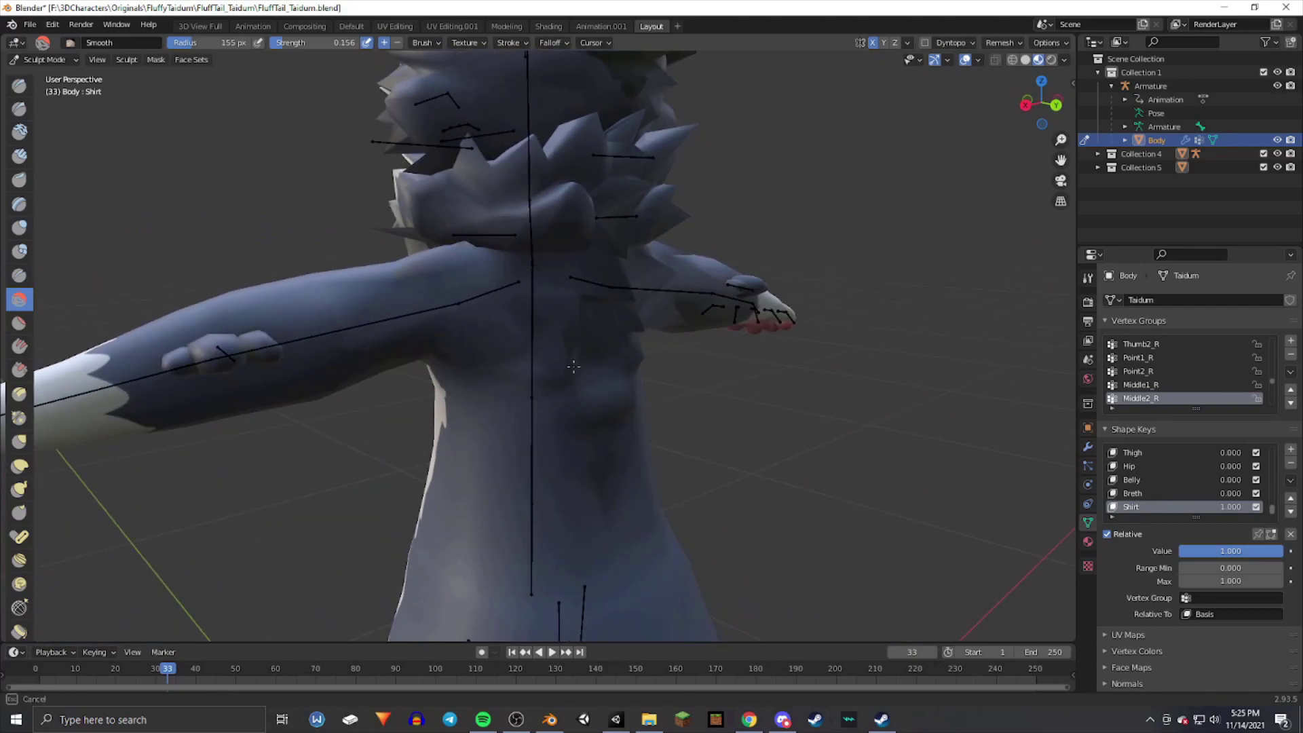
- Smooth the shoulder and upper arm on the Shirt shape key, then orbit back to the front
{"action": "mouse_move", "coordinate": [649, 292]}
{"action": "middle_mouse_down"}
{"action": "mouse_move", "coordinate": [524, 291]}
{"action": "mouse_move", "coordinate": [494, 378]}
{"action": "mouse_move", "coordinate": [555, 387]}
{"action": "mouse_move", "coordinate": [673, 263]}
{"action": "middle_mouse_up"}
{"action": "left_click_drag", "start_coordinate": [672, 222], "coordinate": [671, 213]}
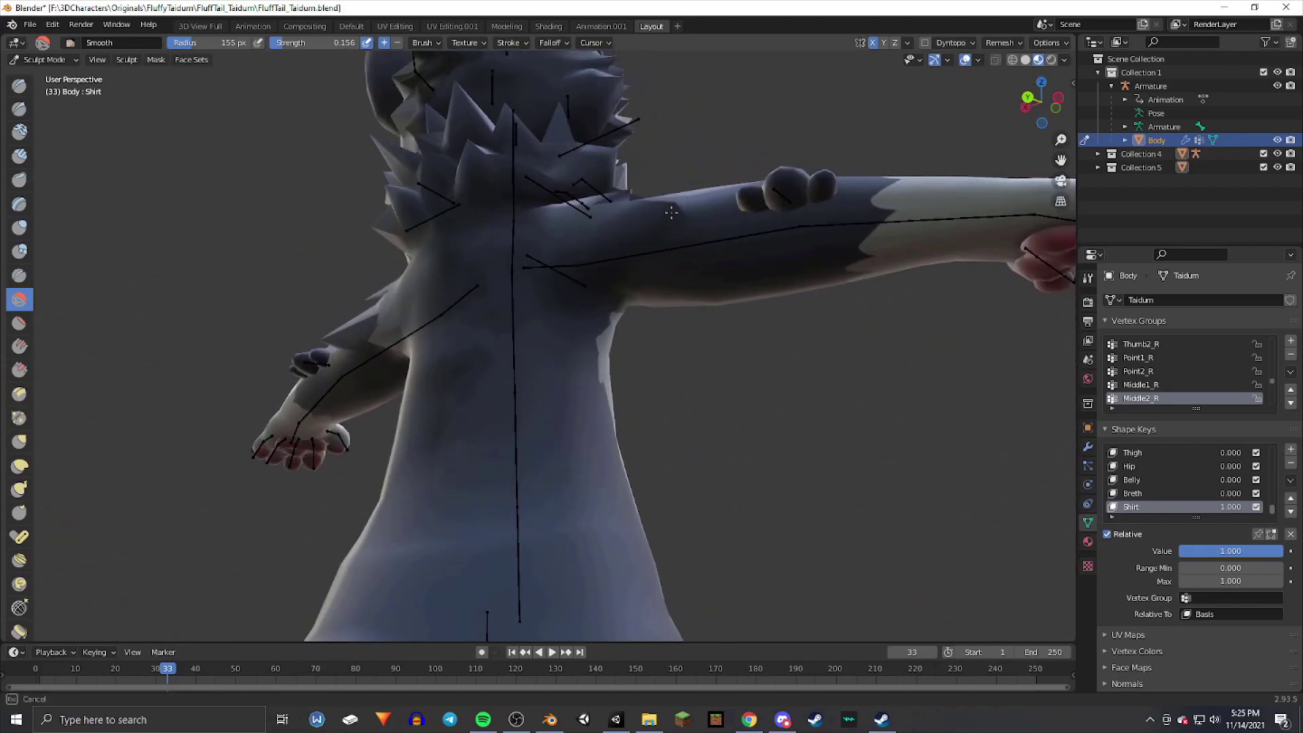
{"action": "mouse_move", "coordinate": [652, 224]}
{"action": "middle_mouse_down"}
{"action": "mouse_move", "coordinate": [485, 303]}
{"action": "mouse_move", "coordinate": [601, 302]}
{"action": "mouse_move", "coordinate": [472, 259]}
{"action": "mouse_move", "coordinate": [259, 324]}
{"action": "mouse_move", "coordinate": [491, 337]}
{"action": "middle_mouse_up"}
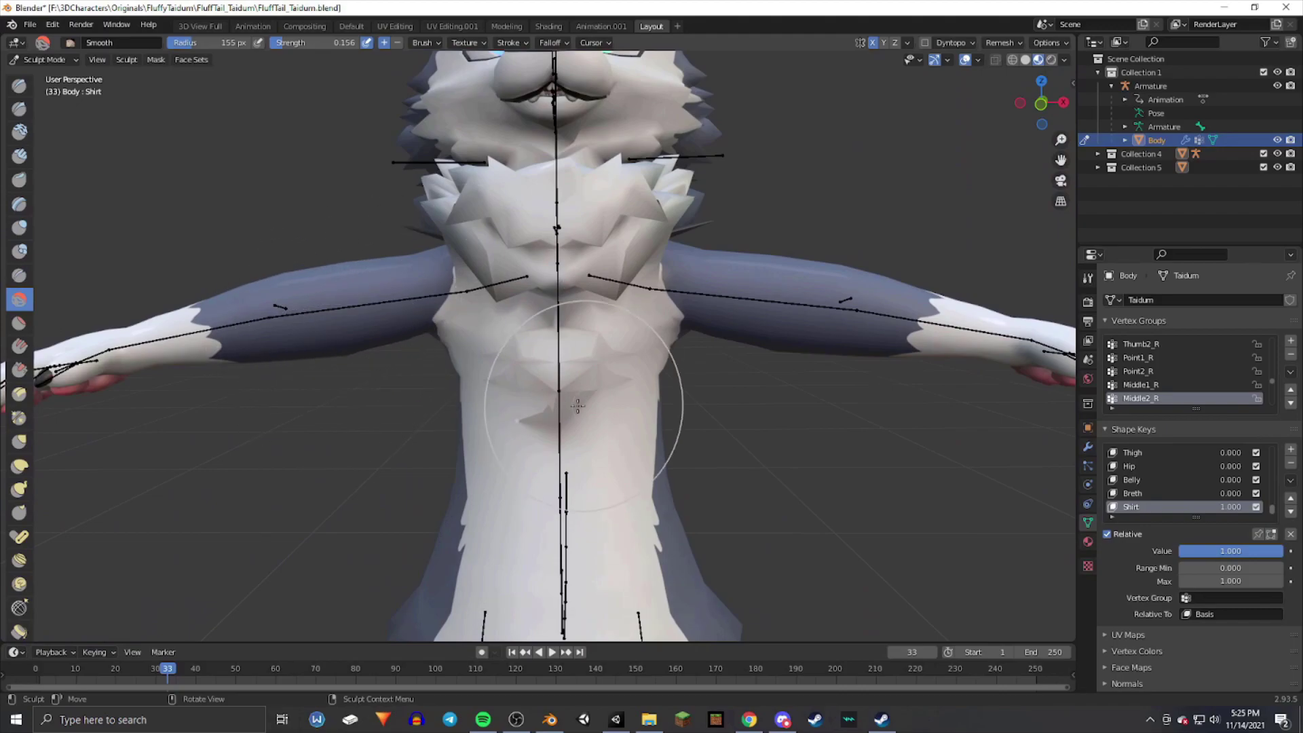
{"action": "scroll", "coordinate": [584, 405], "scroll_direction": "down", "scroll_amount": 4}
{"action": "middle_click_drag", "start_coordinate": [523, 407], "coordinate": [421, 299]}
{"action": "mouse_move", "coordinate": [410, 366]}
{"action": "middle_mouse_down"}
{"action": "mouse_move", "coordinate": [658, 382]}
{"action": "mouse_move", "coordinate": [646, 384]}
{"action": "middle_mouse_up"}
{"action": "mouse_move", "coordinate": [573, 366]}
{"action": "middle_mouse_down"}
{"action": "mouse_move", "coordinate": [516, 353]}
{"action": "mouse_move", "coordinate": [582, 330]}
{"action": "middle_mouse_up"}
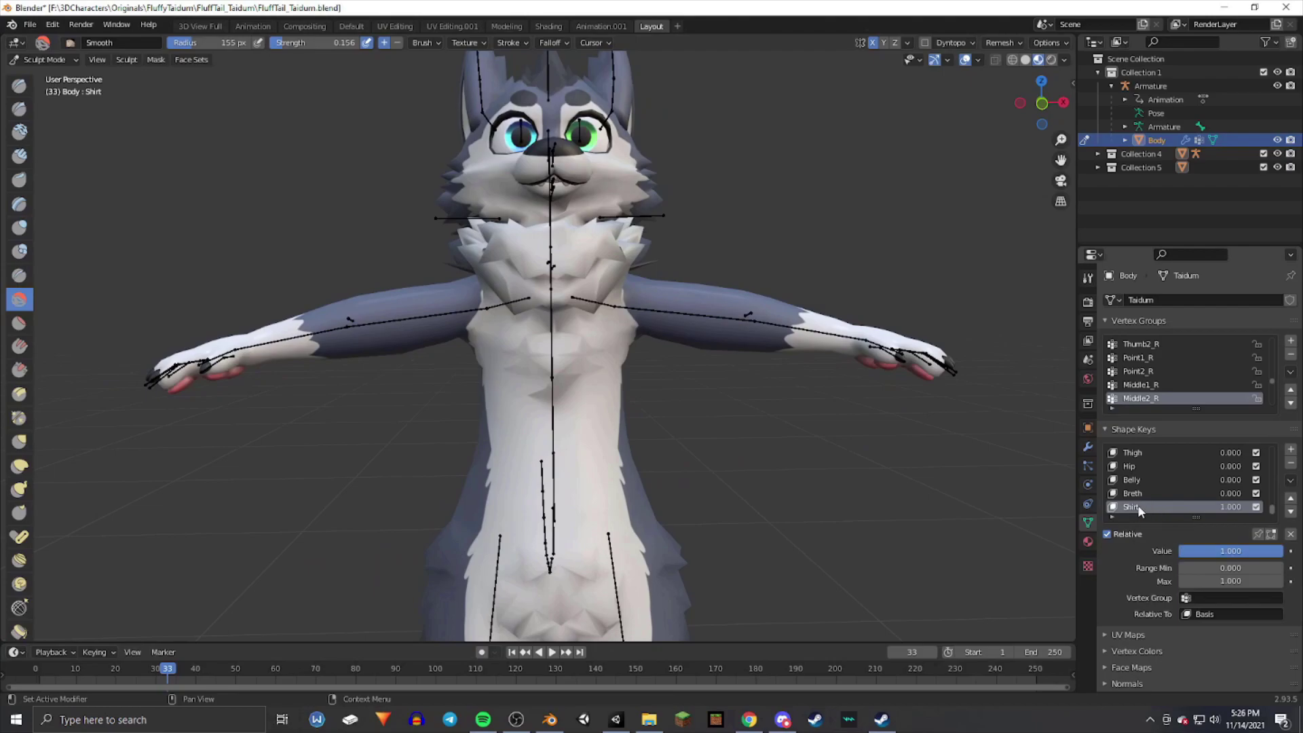
- Drop the Shirt value to 0 and return Body to Object Mode
{"action": "scroll", "coordinate": [654, 378], "scroll_direction": "up", "scroll_amount": 1}
{"action": "middle_click_drag", "start_coordinate": [654, 378], "coordinate": [775, 370]}
{"action": "left_click_drag", "start_coordinate": [1281, 551], "coordinate": [1178, 551]}
{"action": "middle_click_drag", "start_coordinate": [718, 354], "coordinate": [582, 342]}
{"action": "left_click", "coordinate": [34, 59]}
{"action": "left_click", "coordinate": [32, 76]}
{"action": "middle_click_drag", "start_coordinate": [127, 163], "coordinate": [407, 339]}
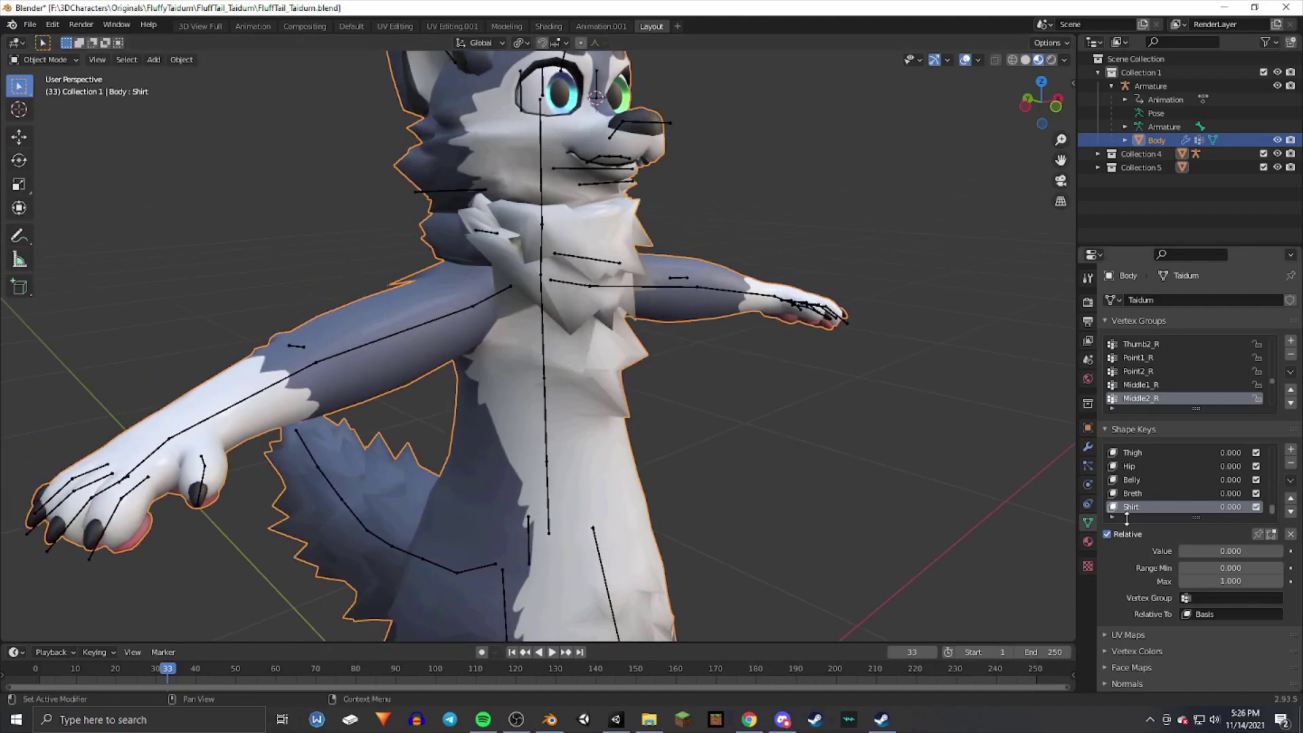
- Compare the smoothed chest by sliding the Shirt value between 0 and 1.000 from several angles
{"action": "left_click_drag", "start_coordinate": [1207, 551], "coordinate": [1178, 548]}
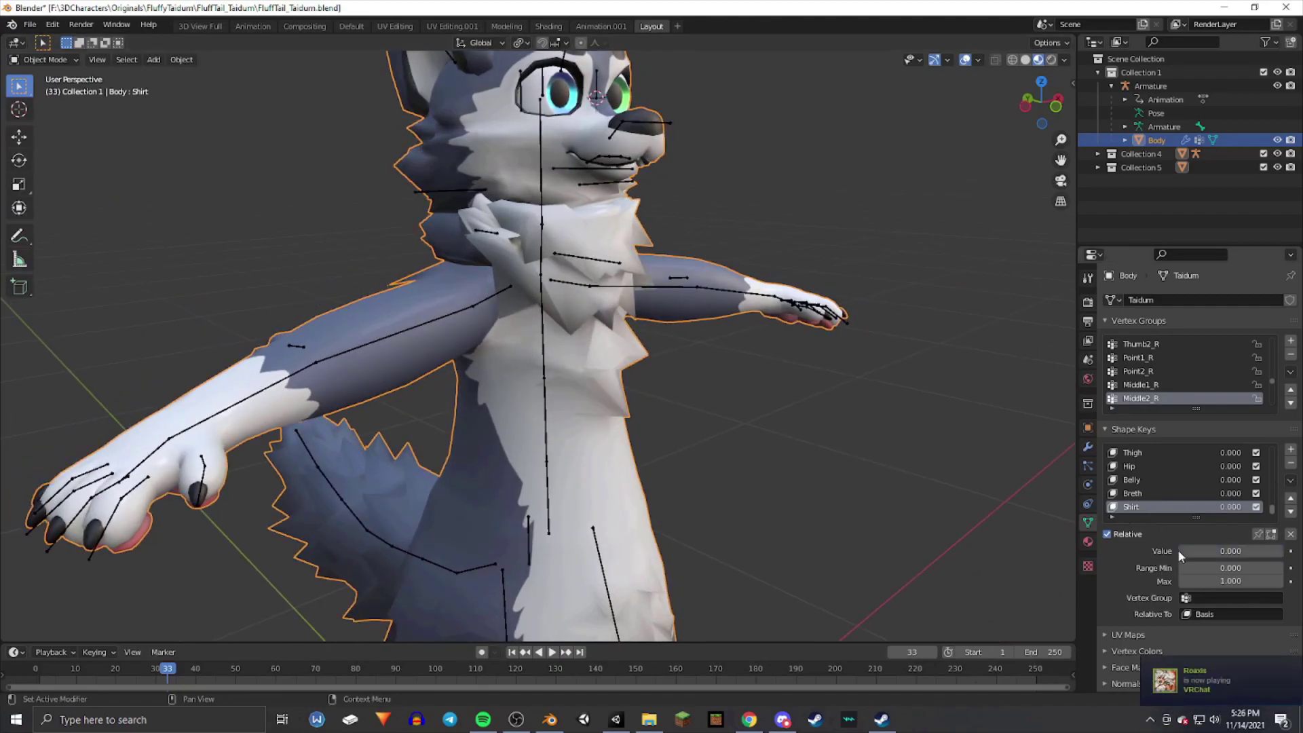
{"action": "middle_click_drag", "start_coordinate": [791, 442], "coordinate": [832, 391]}
{"action": "left_click_drag", "start_coordinate": [1189, 550], "coordinate": [1283, 551]}
{"action": "middle_click_drag", "start_coordinate": [611, 366], "coordinate": [572, 364]}
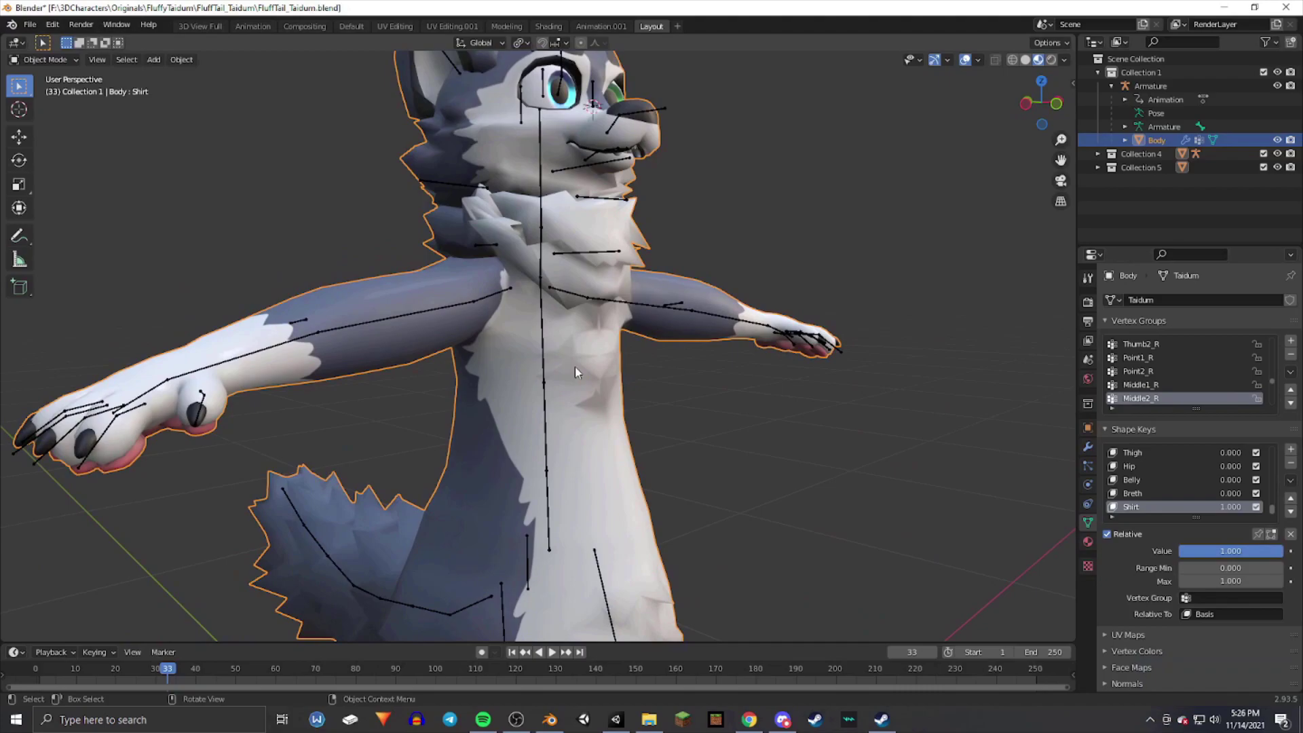
{"action": "mouse_move", "coordinate": [1279, 551]}
{"action": "left_mouse_down"}
{"action": "mouse_move", "coordinate": [1179, 551]}
{"action": "mouse_move", "coordinate": [1281, 551]}
{"action": "left_mouse_up"}
{"action": "middle_click_drag", "start_coordinate": [1011, 445], "coordinate": [486, 304]}
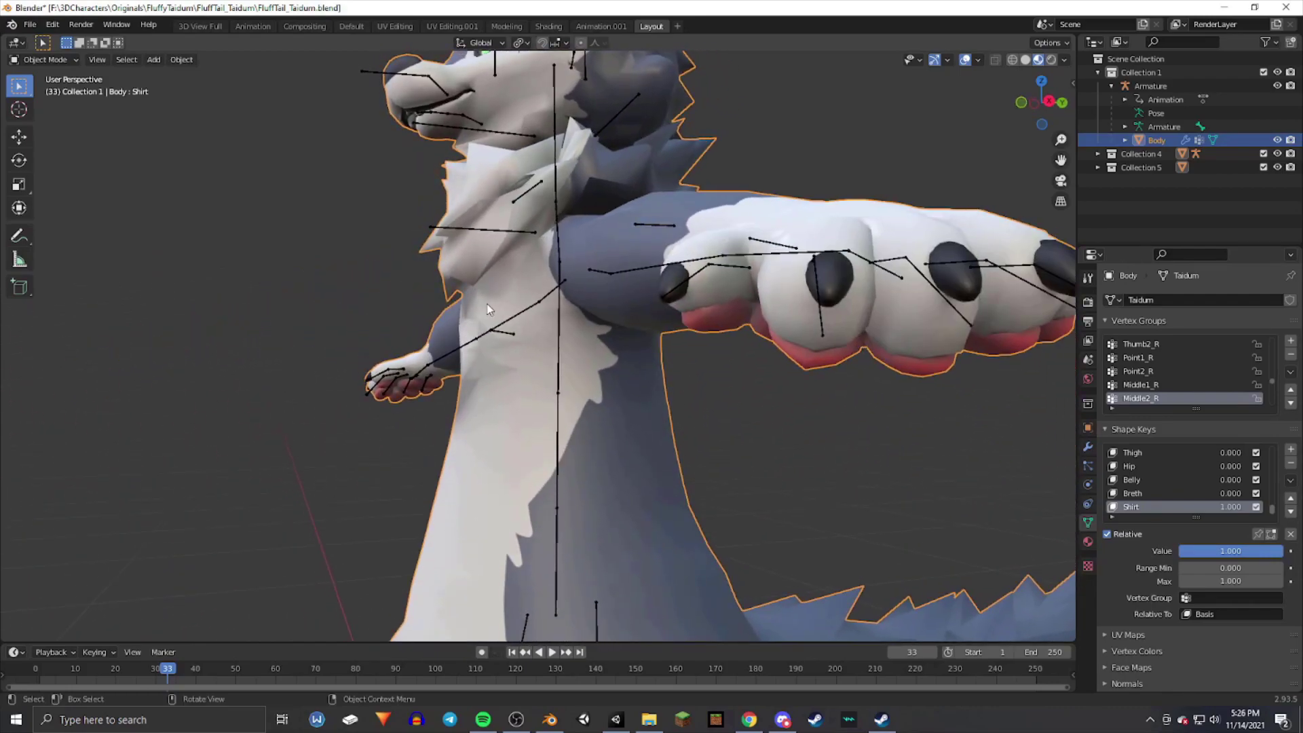
{"action": "middle_click_drag", "start_coordinate": [738, 385], "coordinate": [572, 328]}
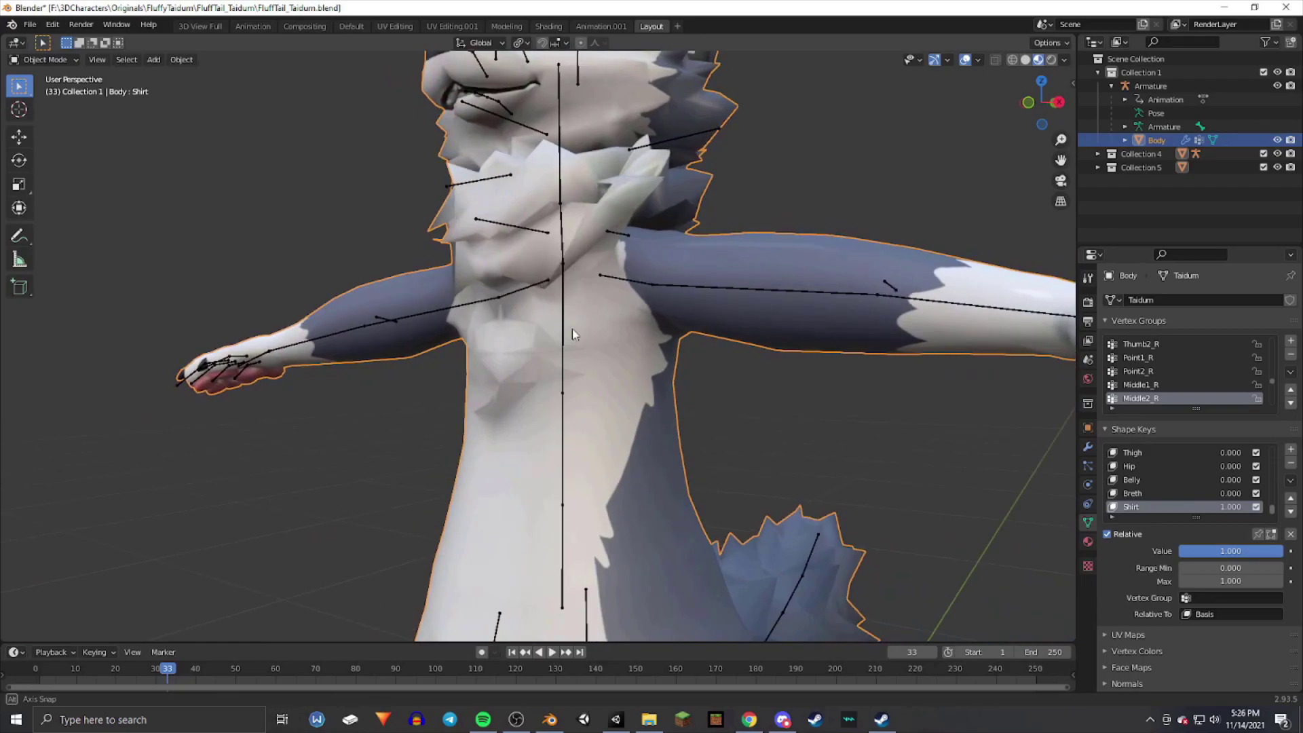
{"action": "middle_click_drag", "start_coordinate": [651, 370], "coordinate": [573, 291]}
{"action": "mouse_move", "coordinate": [1267, 551]}
{"action": "left_mouse_down"}
{"action": "mouse_move", "coordinate": [1171, 551]}
{"action": "mouse_move", "coordinate": [1281, 551]}
{"action": "left_mouse_up"}
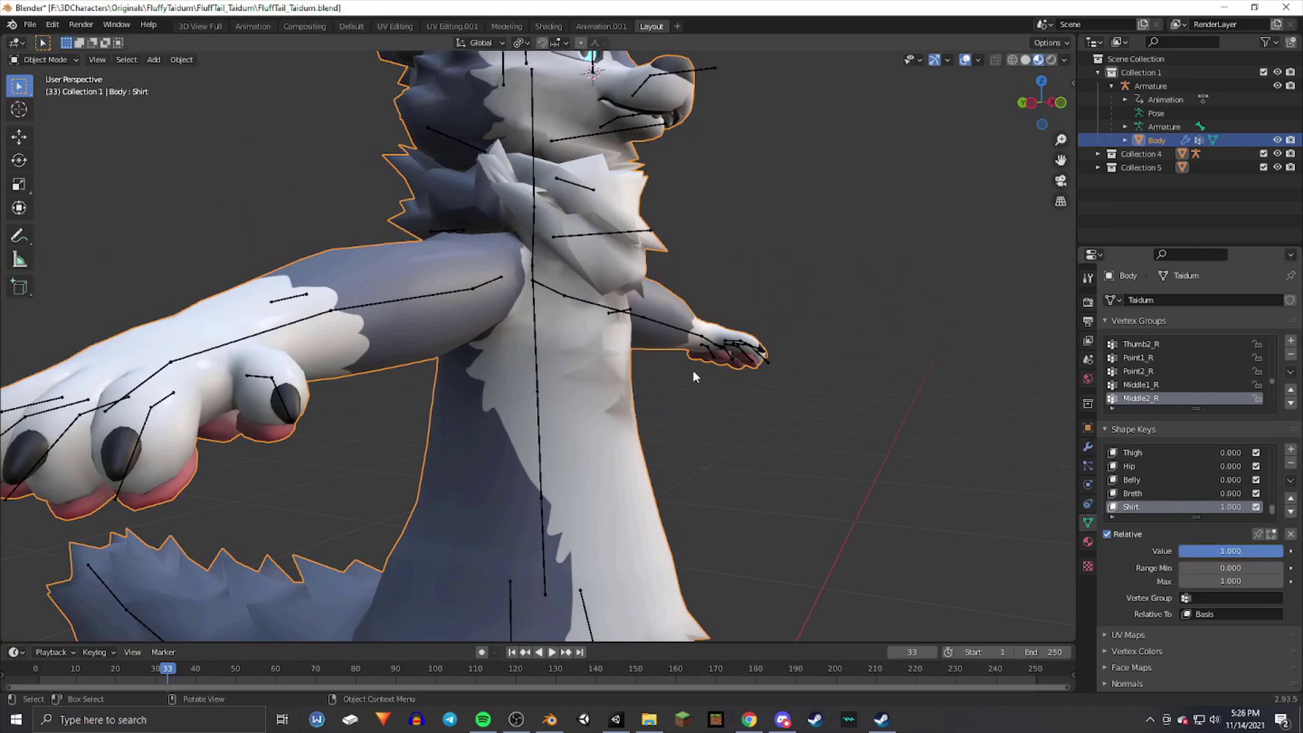
{"action": "middle_click_drag", "start_coordinate": [710, 371], "coordinate": [705, 381]}
- Slide the Shirt value partway down and back to 1.000, then zoom out to the whole character
{"action": "scroll", "coordinate": [706, 381], "scroll_direction": "up", "scroll_amount": 1}
{"action": "left_click_drag", "start_coordinate": [1264, 552], "coordinate": [1147, 550]}
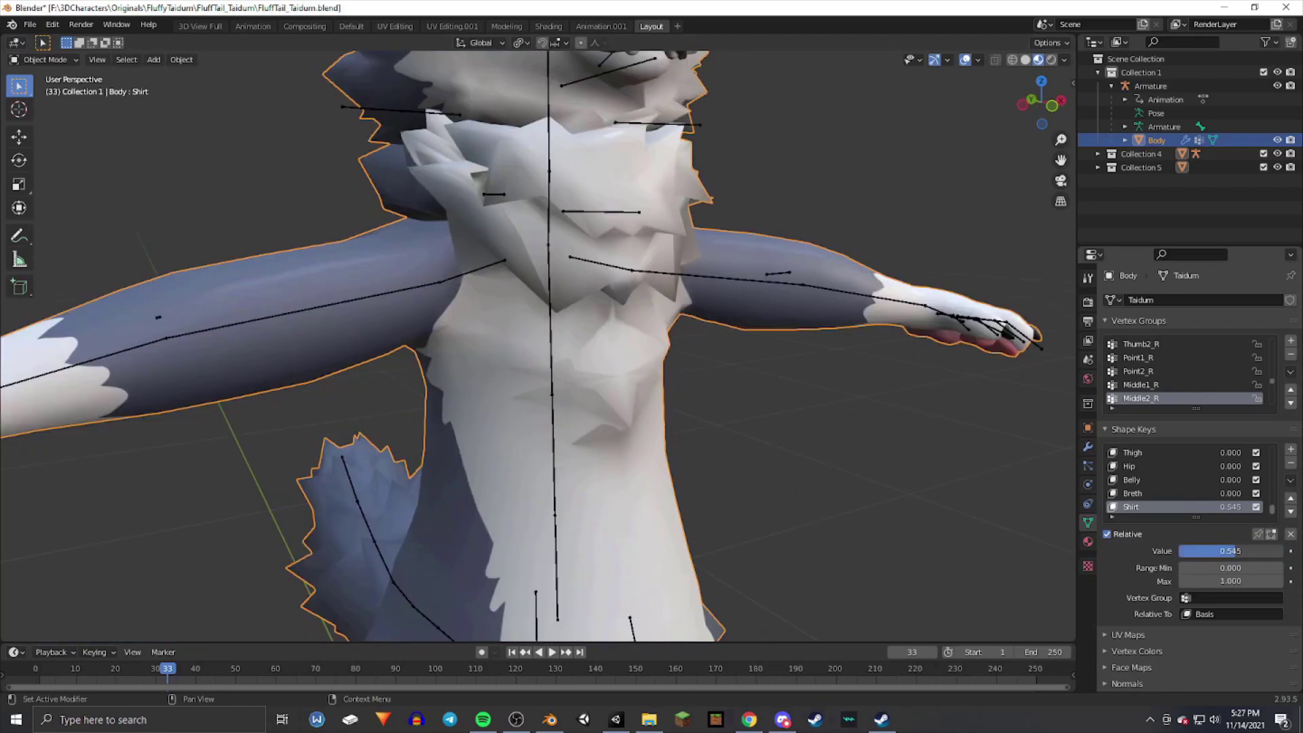
{"action": "left_click_drag", "start_coordinate": [1231, 550], "coordinate": [1282, 550]}
{"action": "middle_click_drag", "start_coordinate": [719, 386], "coordinate": [771, 395]}
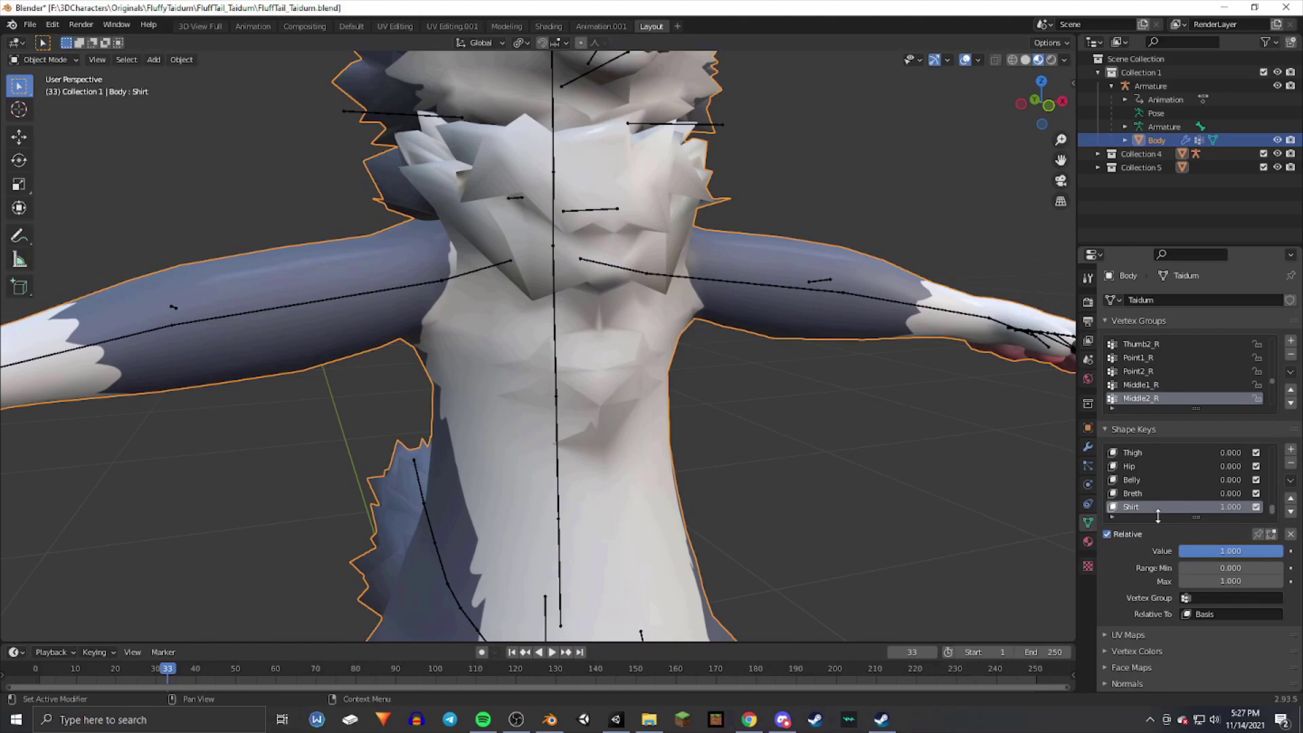
{"action": "scroll", "coordinate": [747, 382], "scroll_direction": "down", "scroll_amount": 10}
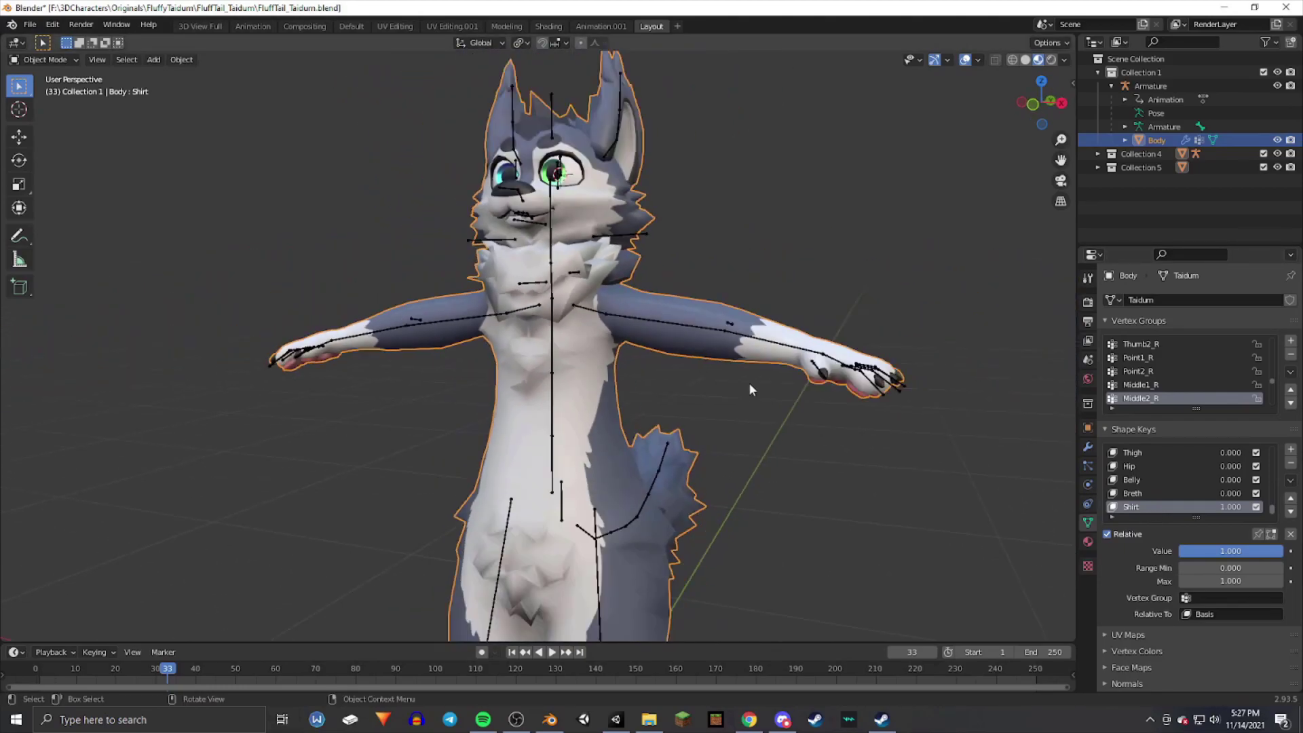
{"action": "middle_click_drag", "start_coordinate": [699, 346], "coordinate": [763, 345]}
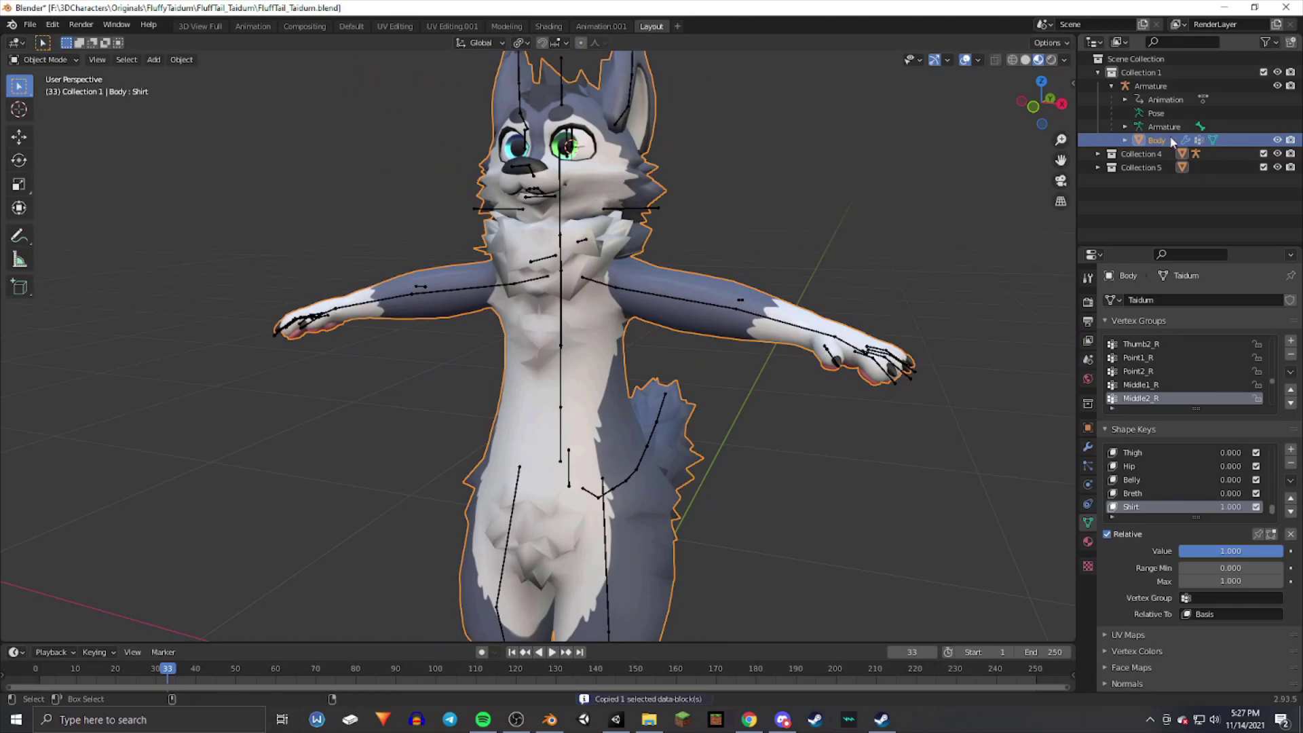
- Paste the Body copy and move Body.001 out of Armature.001 into Collection 1
{"action": "left_click", "coordinate": [1167, 190]}
{"action": "key", "text": "ctrl+v"}
{"action": "left_click", "coordinate": [1170, 155]}
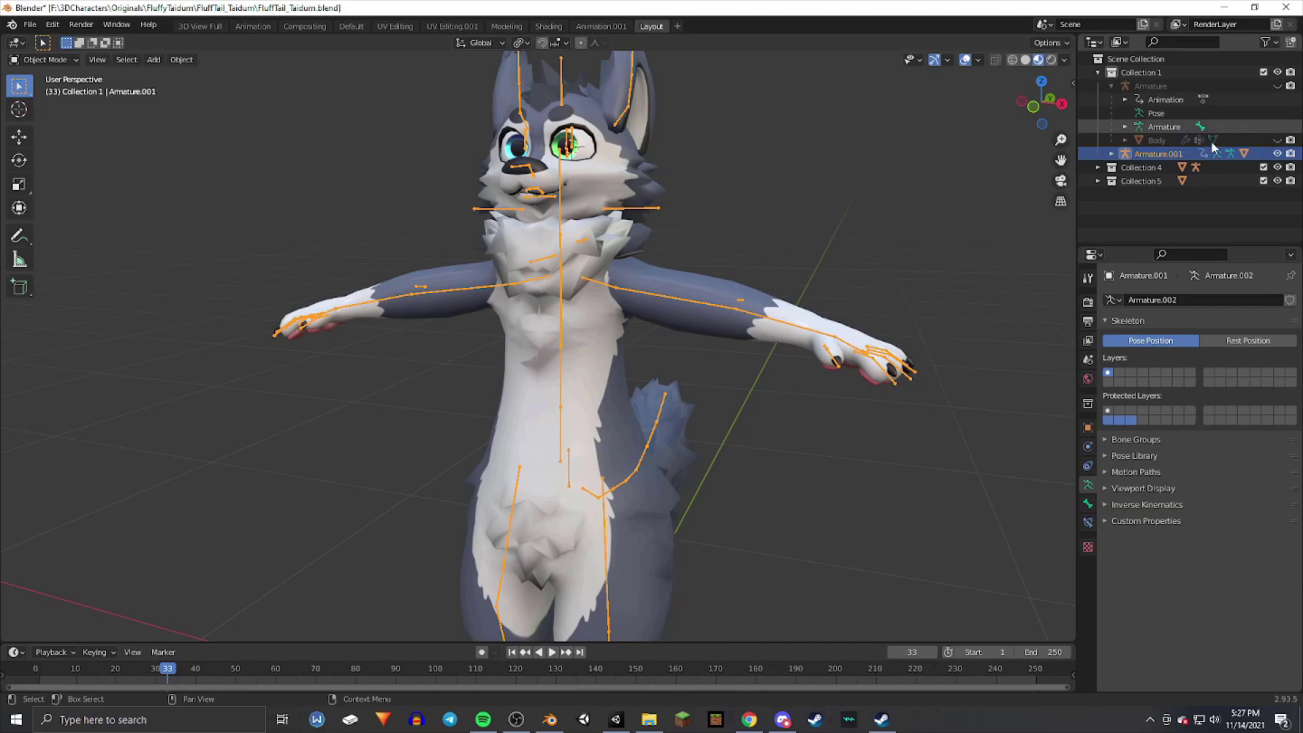
{"action": "left_click", "coordinate": [1111, 154]}
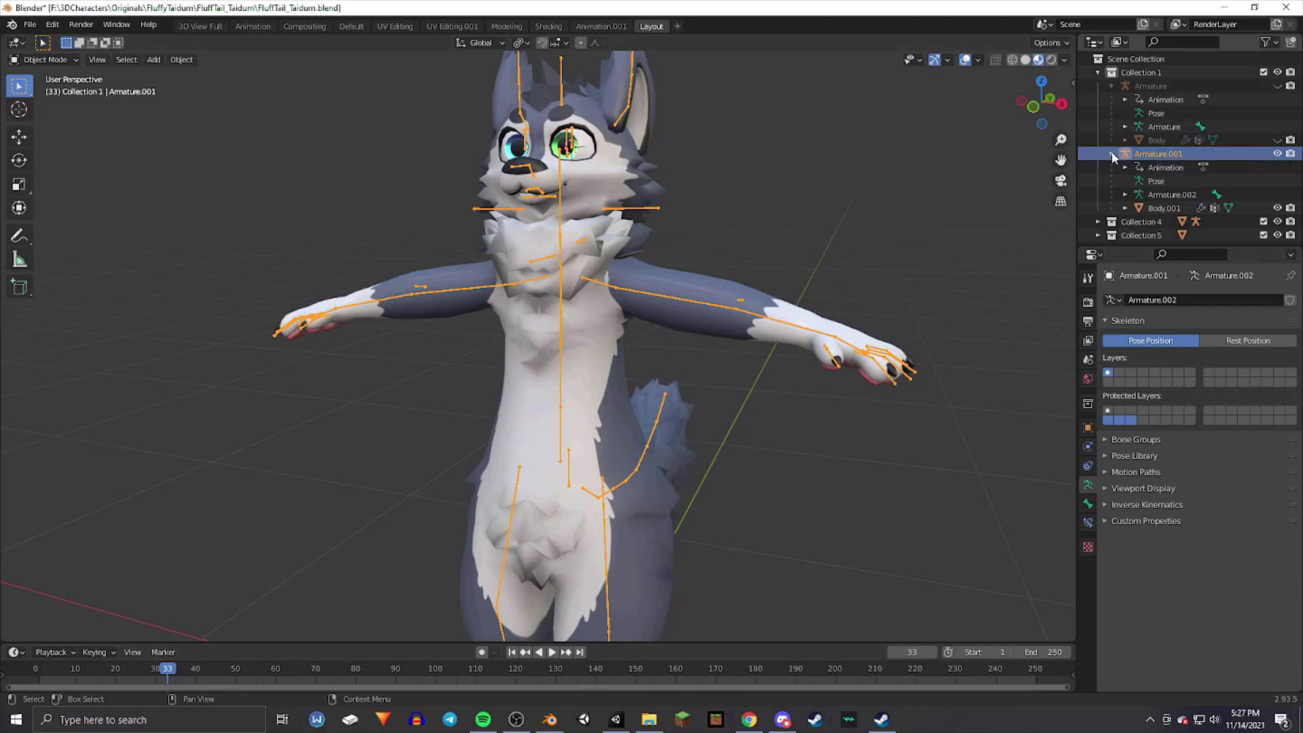
{"action": "left_click", "coordinate": [1164, 208]}
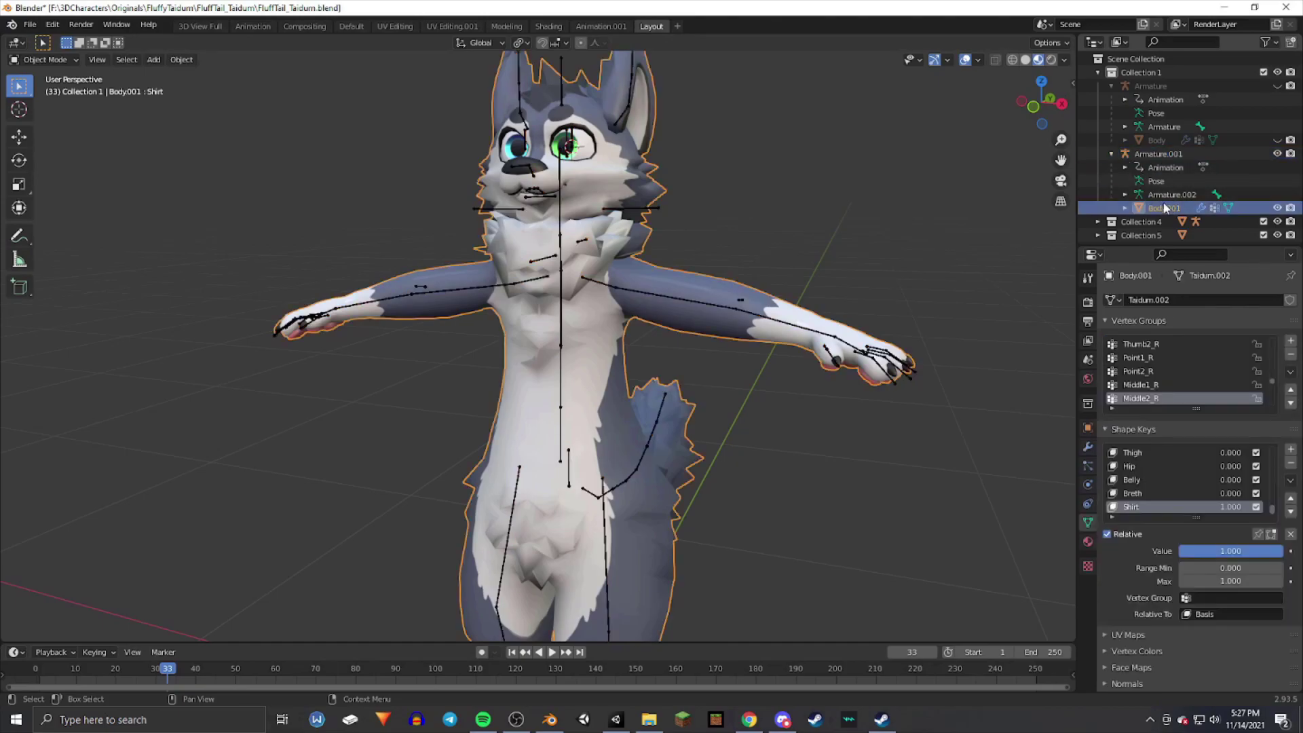
{"action": "left_click_drag", "start_coordinate": [1159, 210], "coordinate": [1158, 238]}
- Delete the duplicate Armature.001 and toggle Body.001 into Edit Mode and back
{"action": "left_click", "coordinate": [1147, 152]}
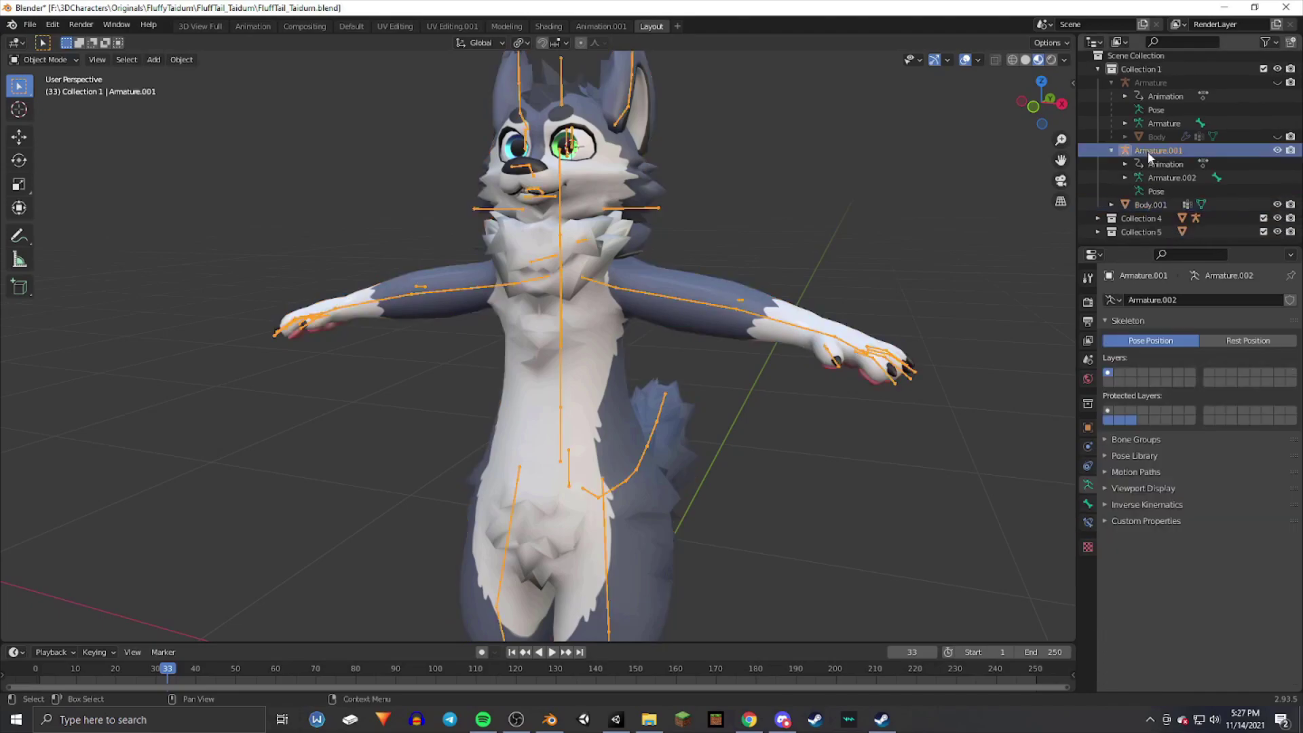
{"action": "key", "text": "Delete"}
{"action": "left_click", "coordinate": [1150, 148]}
{"action": "middle_click_drag", "start_coordinate": [855, 183], "coordinate": [580, 299]}
{"action": "key", "text": "Tab"}
{"action": "key", "text": "Tab"}
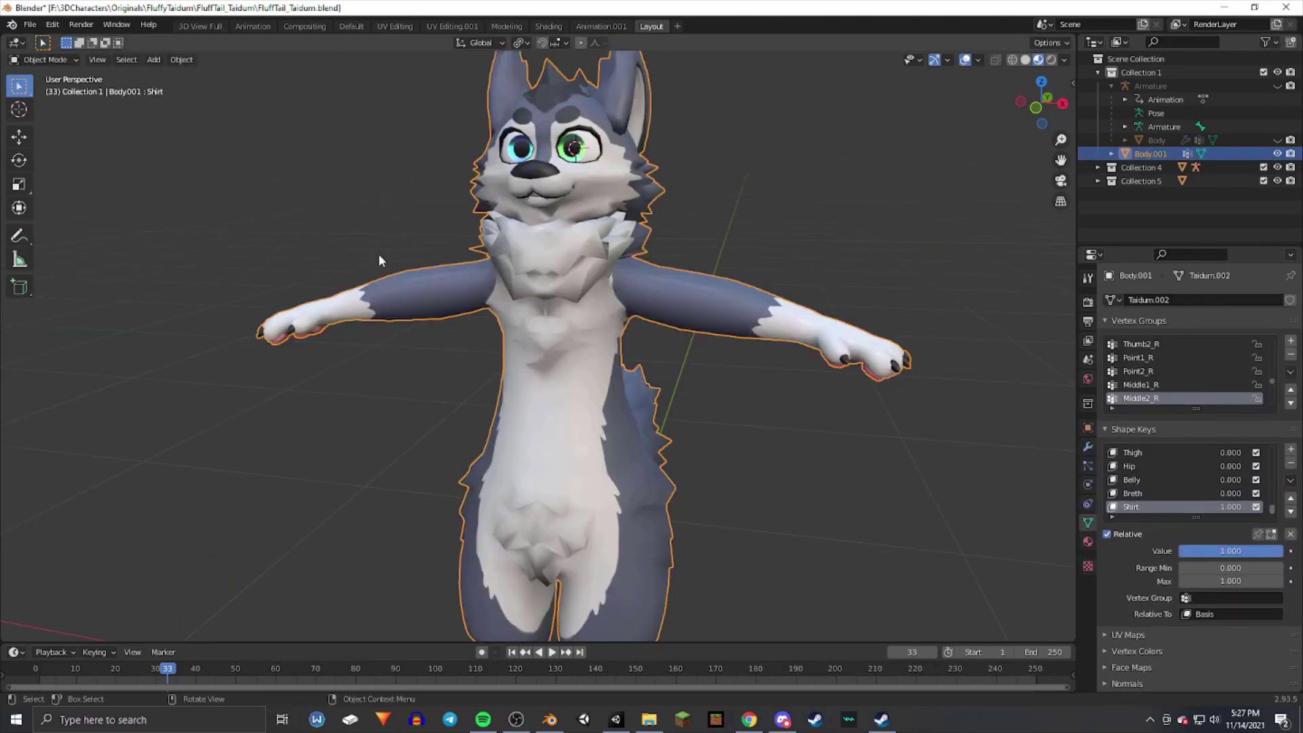
{"action": "key", "text": "Tab"}
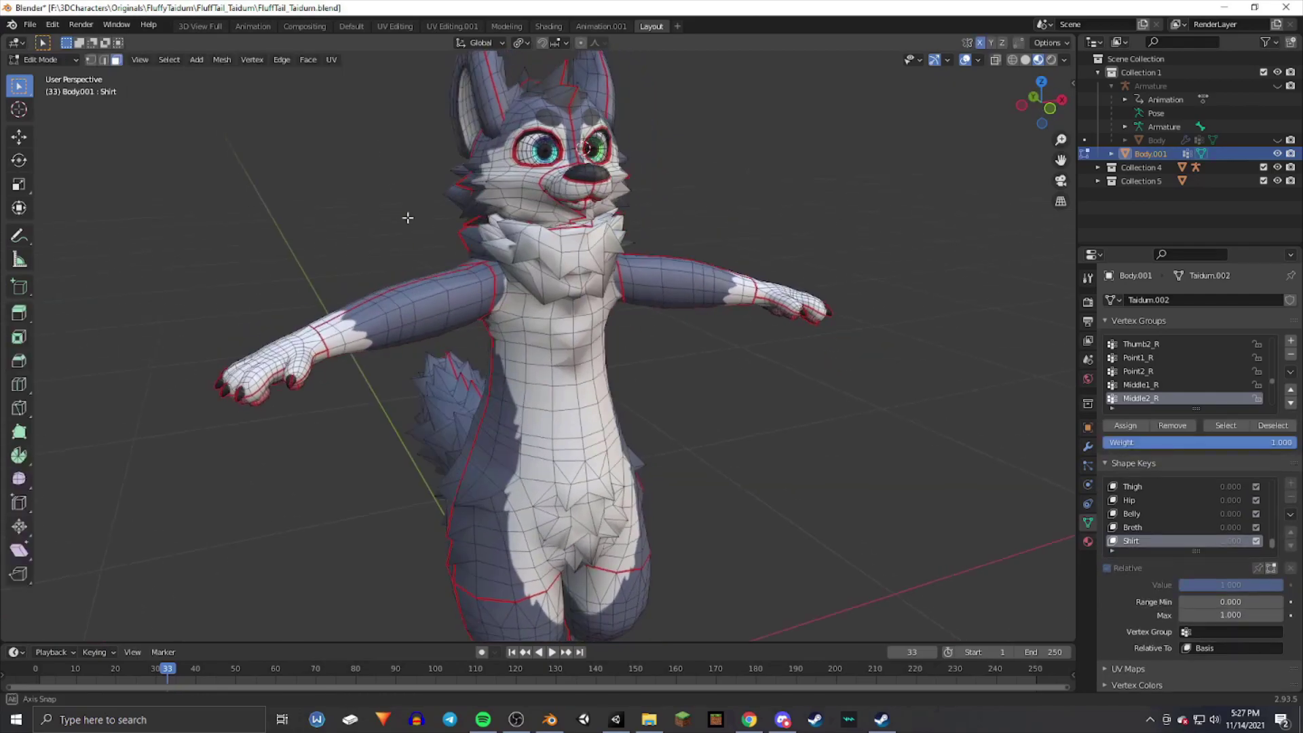
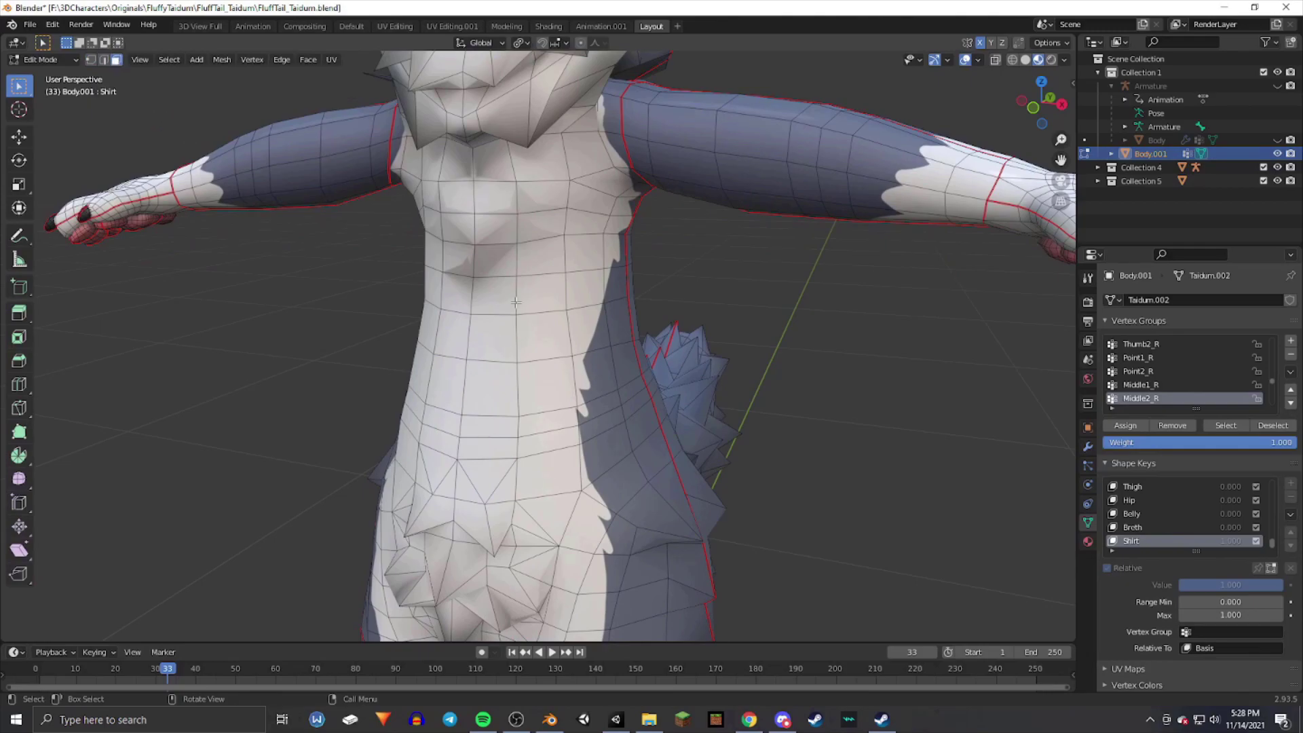
- Orbit to Body.001's torso in Edit Mode and pick a starting belly face for the shirt
{"action": "middle_click_drag", "start_coordinate": [508, 328], "coordinate": [503, 323], "text": "shift"}
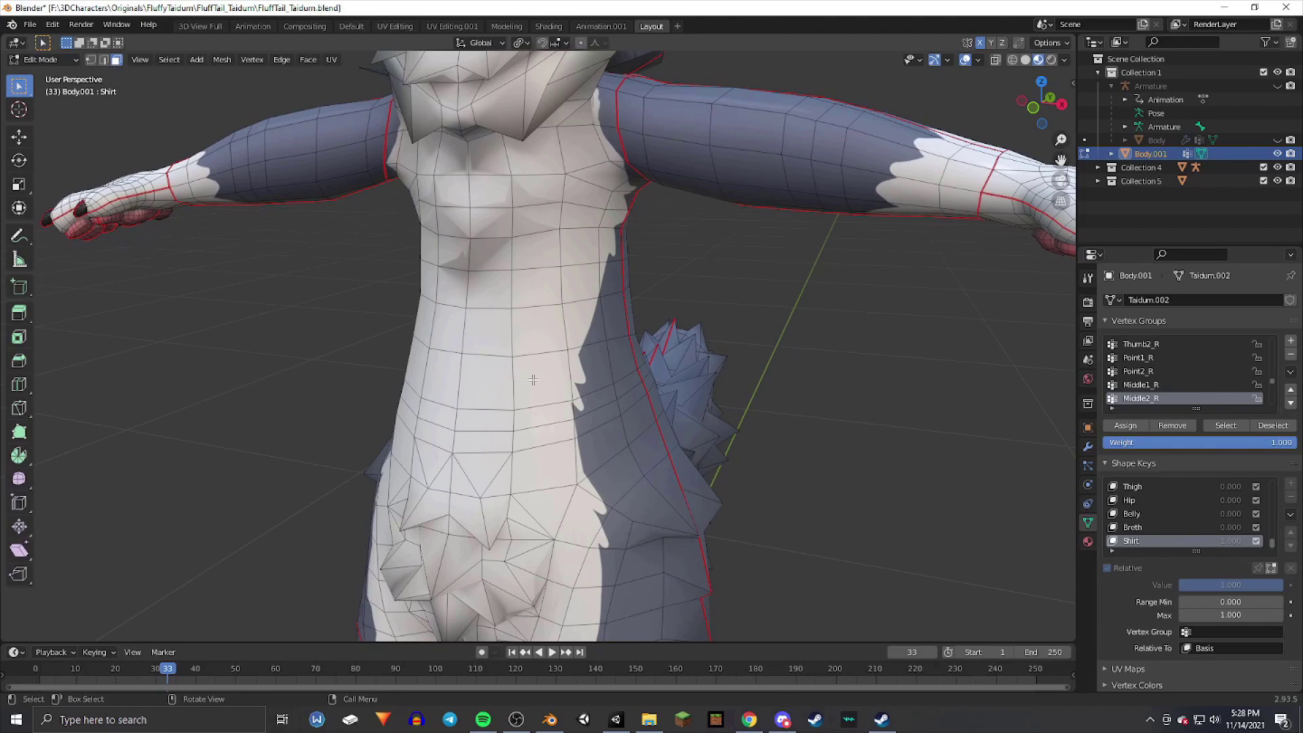
{"action": "middle_click_drag", "start_coordinate": [533, 380], "coordinate": [589, 322]}
{"action": "left_click", "coordinate": [613, 334]}
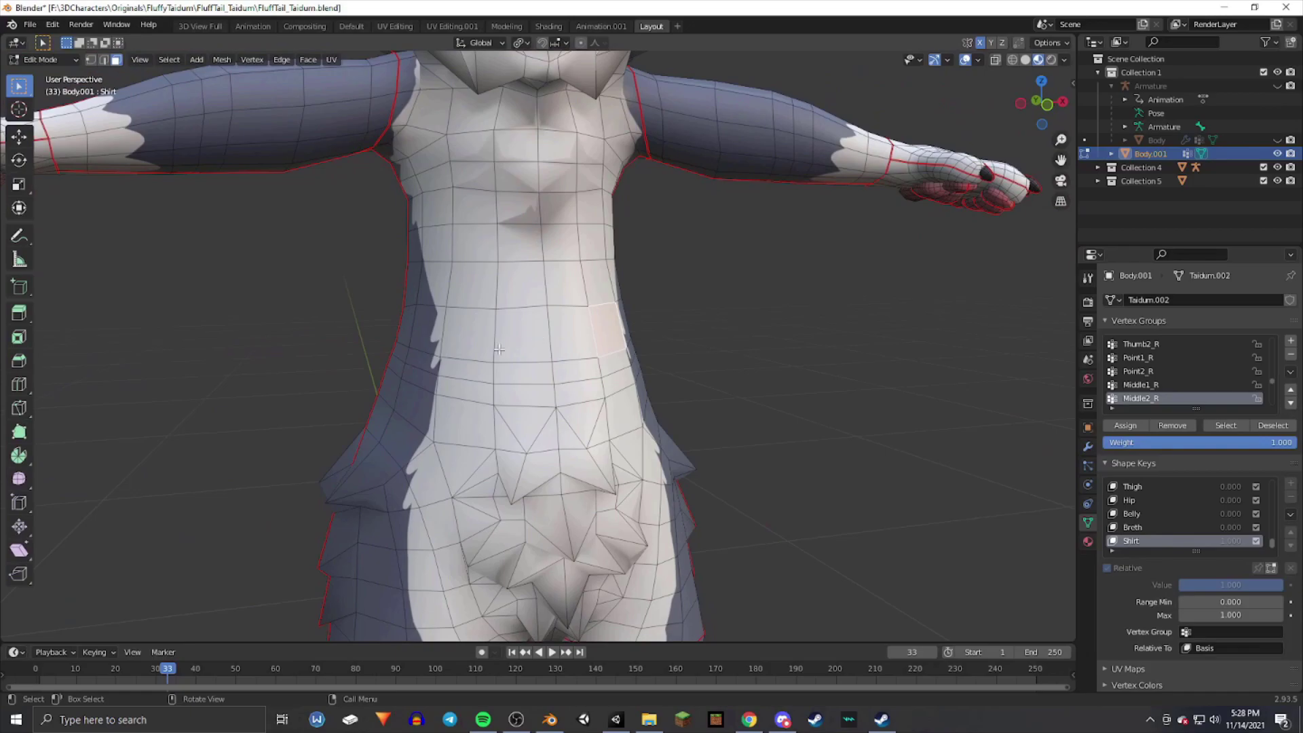
{"action": "middle_click_drag", "start_coordinate": [499, 349], "coordinate": [452, 337]}
- Select a waist band, then path faces up the left side and across the chest to the shoulder
{"action": "left_click", "coordinate": [451, 337], "text": "ctrl"}
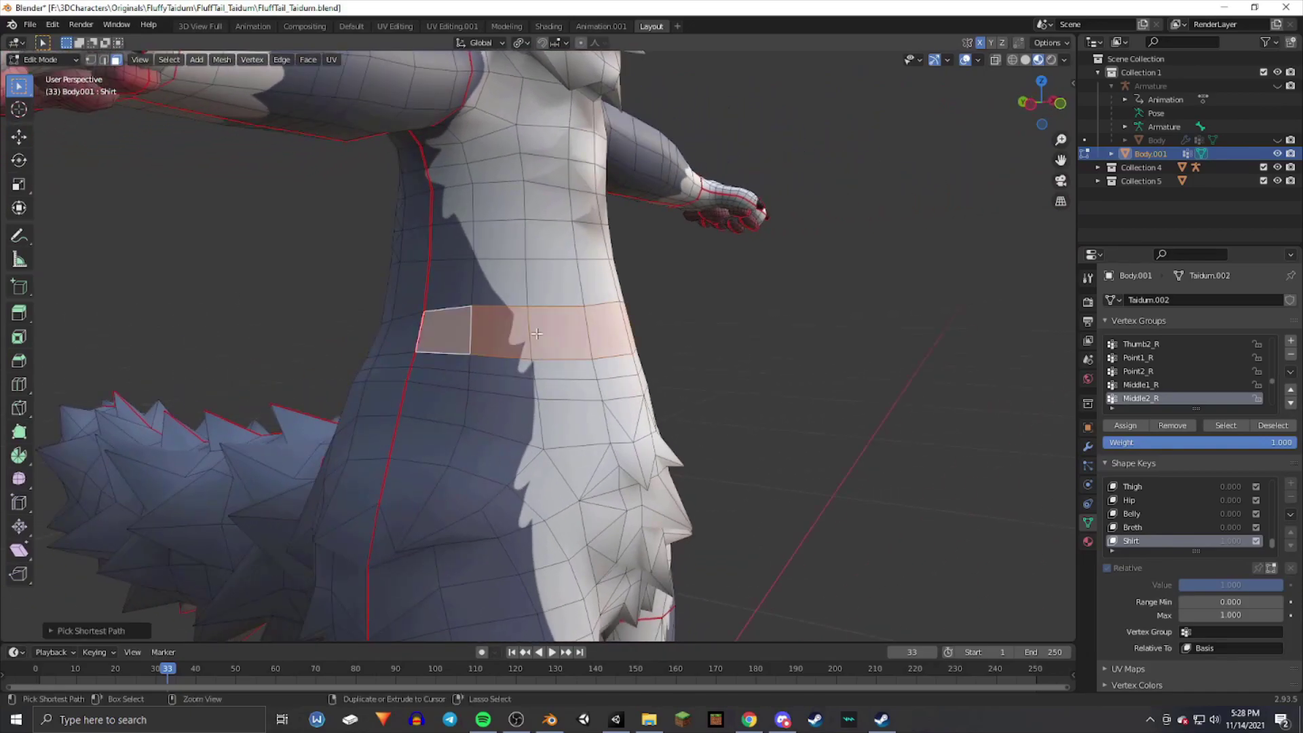
{"action": "middle_click_drag", "start_coordinate": [536, 333], "coordinate": [556, 343]}
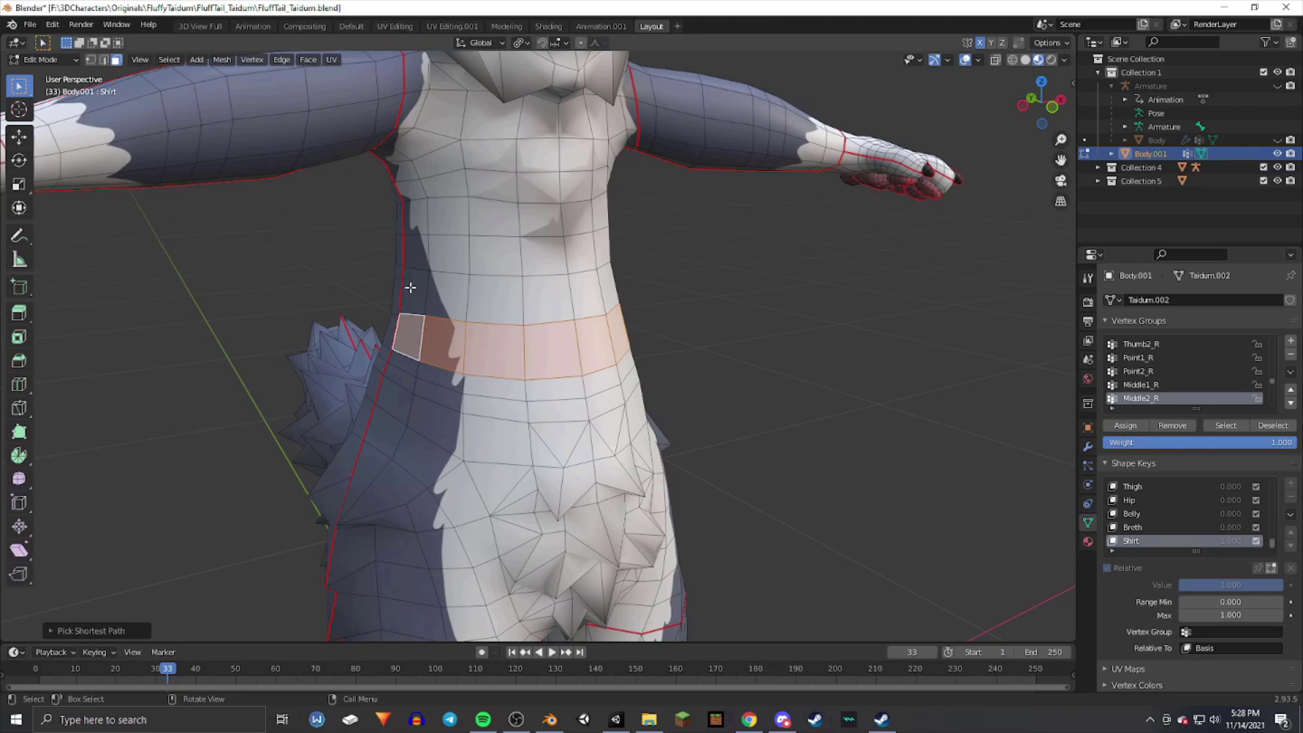
{"action": "left_click", "coordinate": [416, 138], "text": "ctrl"}
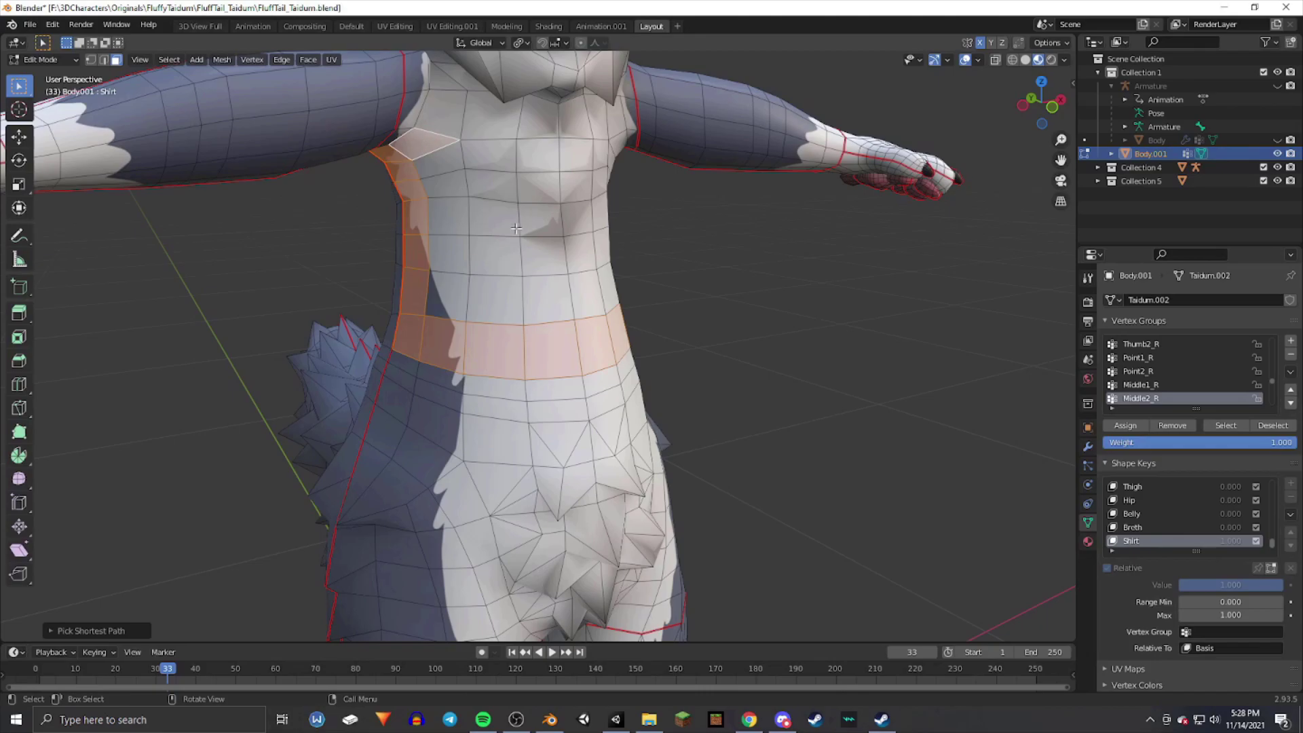
{"action": "middle_click_drag", "start_coordinate": [564, 258], "coordinate": [542, 186]}
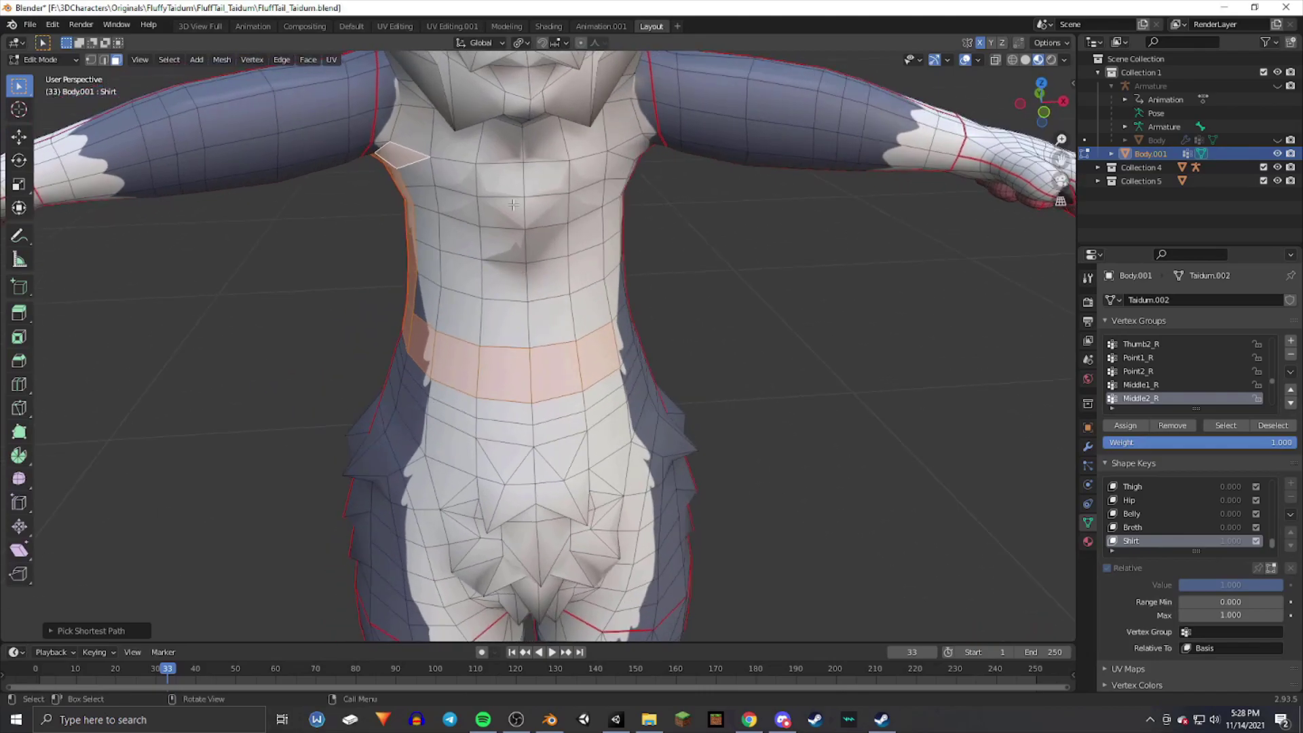
{"action": "left_click", "coordinate": [547, 181], "text": "shift"}
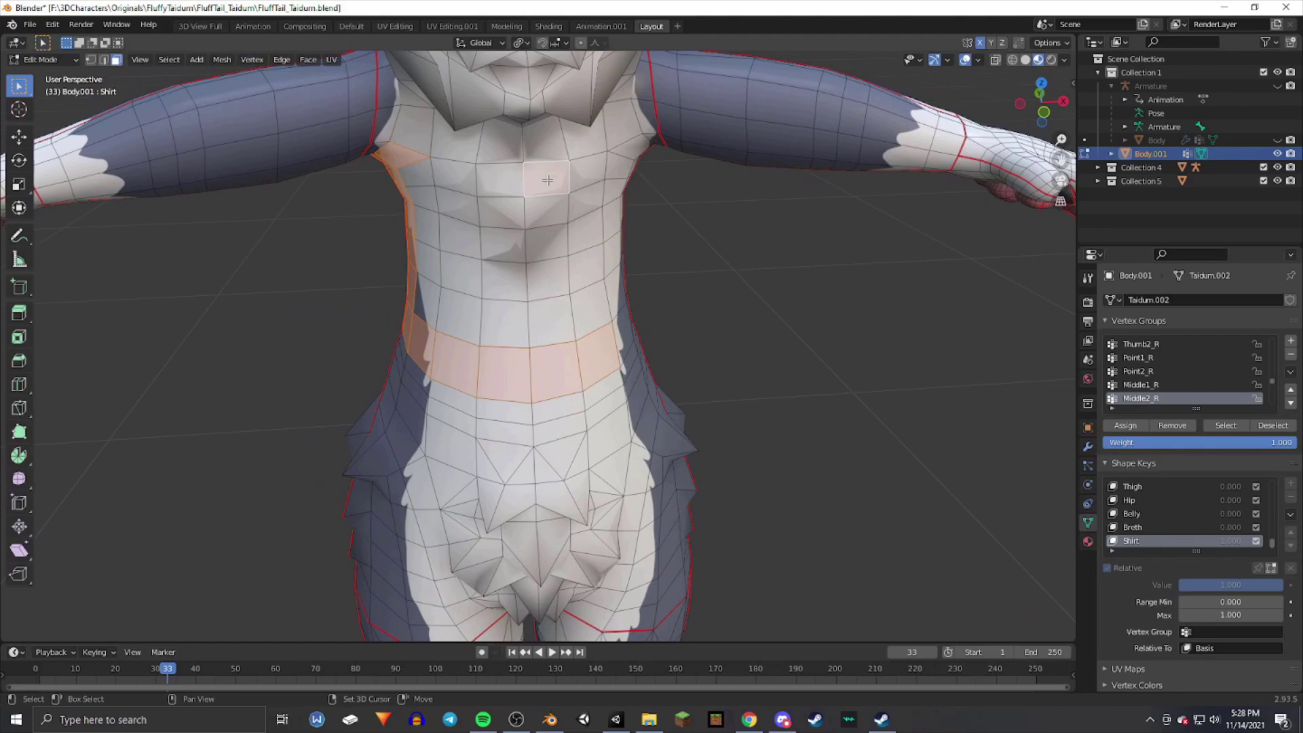
{"action": "middle_click_drag", "start_coordinate": [548, 181], "coordinate": [467, 174]}
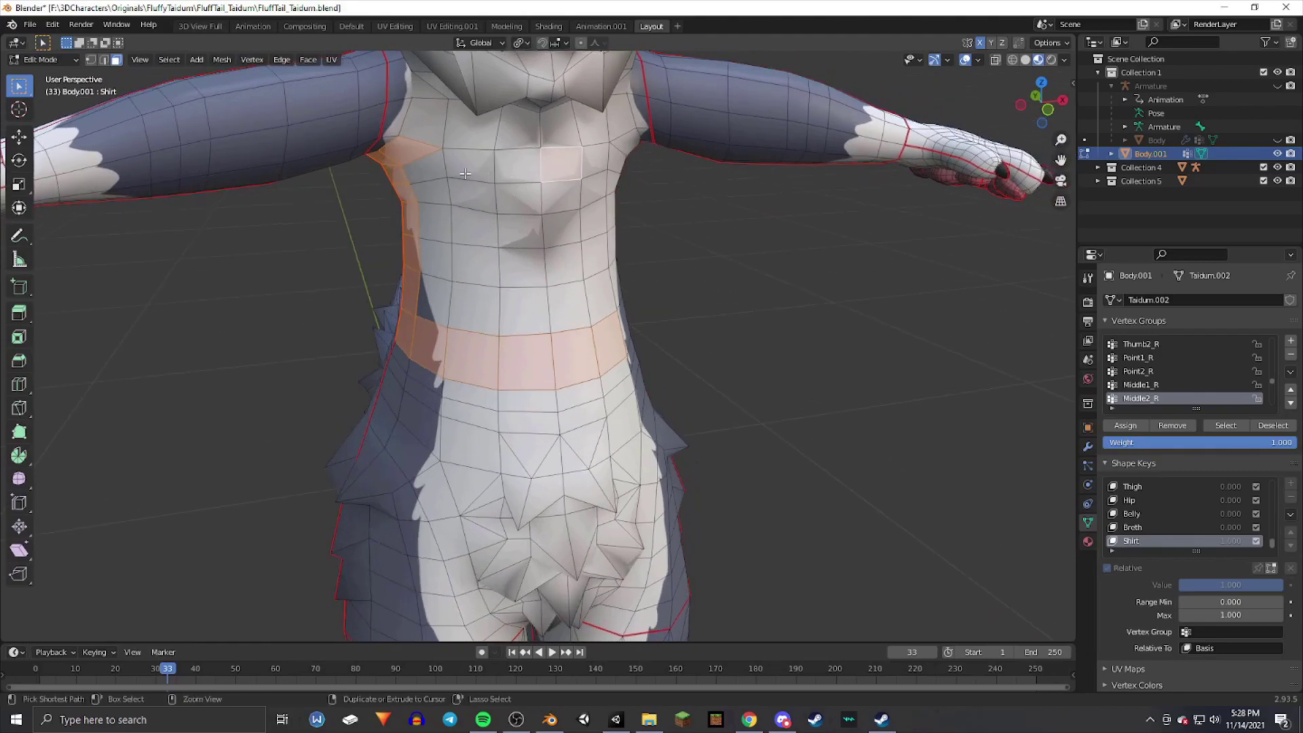
{"action": "left_click", "coordinate": [442, 168], "text": "ctrl"}
{"action": "left_click", "coordinate": [432, 312], "text": "ctrl"}
{"action": "left_click", "coordinate": [583, 302], "text": "ctrl"}
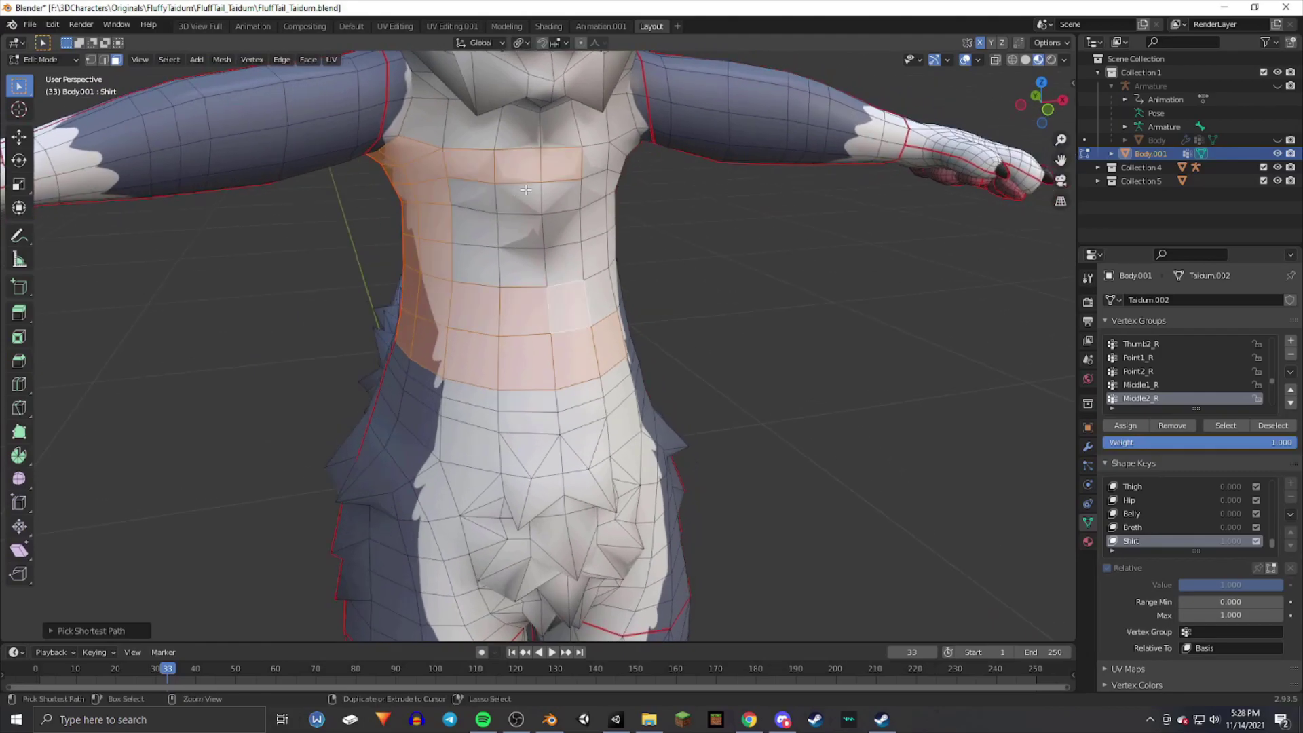
{"action": "left_click", "coordinate": [561, 201], "text": "ctrl"}
{"action": "left_click", "coordinate": [475, 195], "text": "ctrl"}
{"action": "left_click", "coordinate": [466, 261], "text": "ctrl+shift"}
- Extend the shirt selection across the upper chest and down the right side, dropping unwanted lower faces
{"action": "middle_click_drag", "start_coordinate": [466, 261], "coordinate": [568, 124]}
{"action": "left_click", "coordinate": [570, 160], "text": "ctrl"}
{"action": "left_click", "coordinate": [573, 323], "text": "ctrl"}
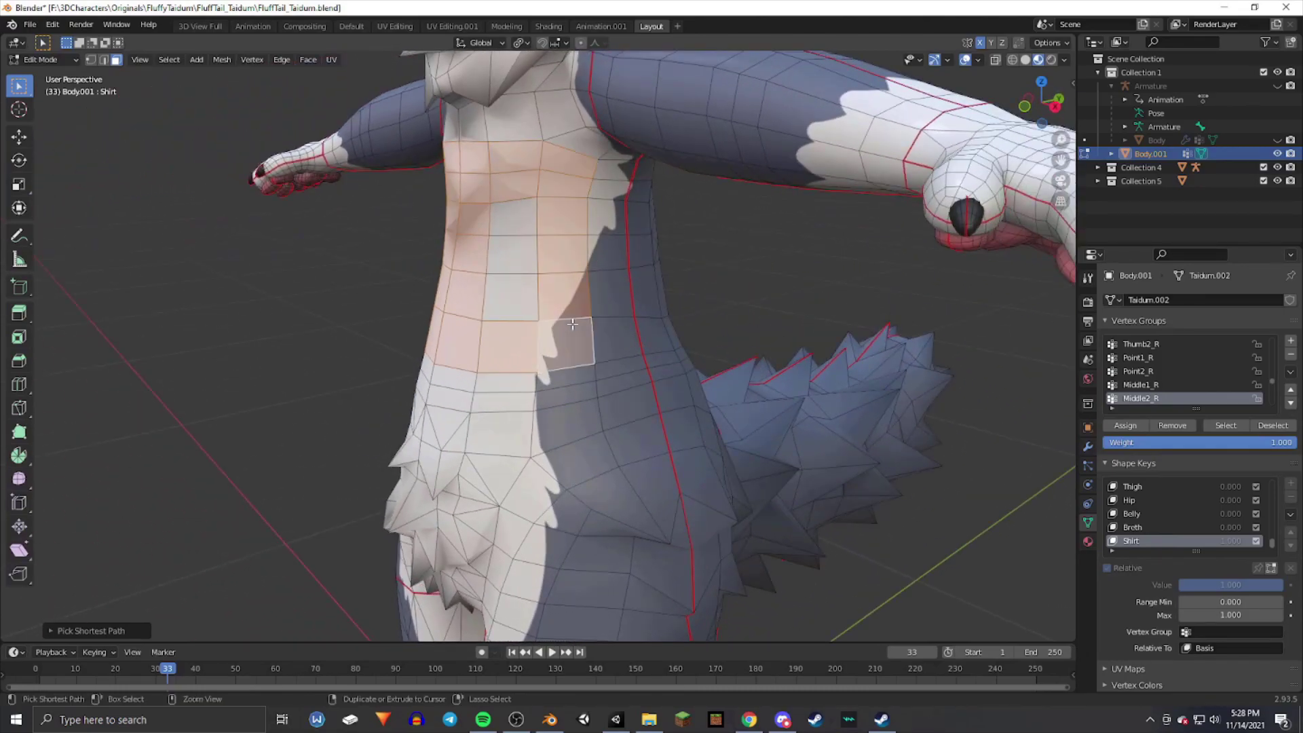
{"action": "left_click", "coordinate": [541, 307], "text": "ctrl"}
{"action": "left_click", "coordinate": [517, 224], "text": "ctrl"}
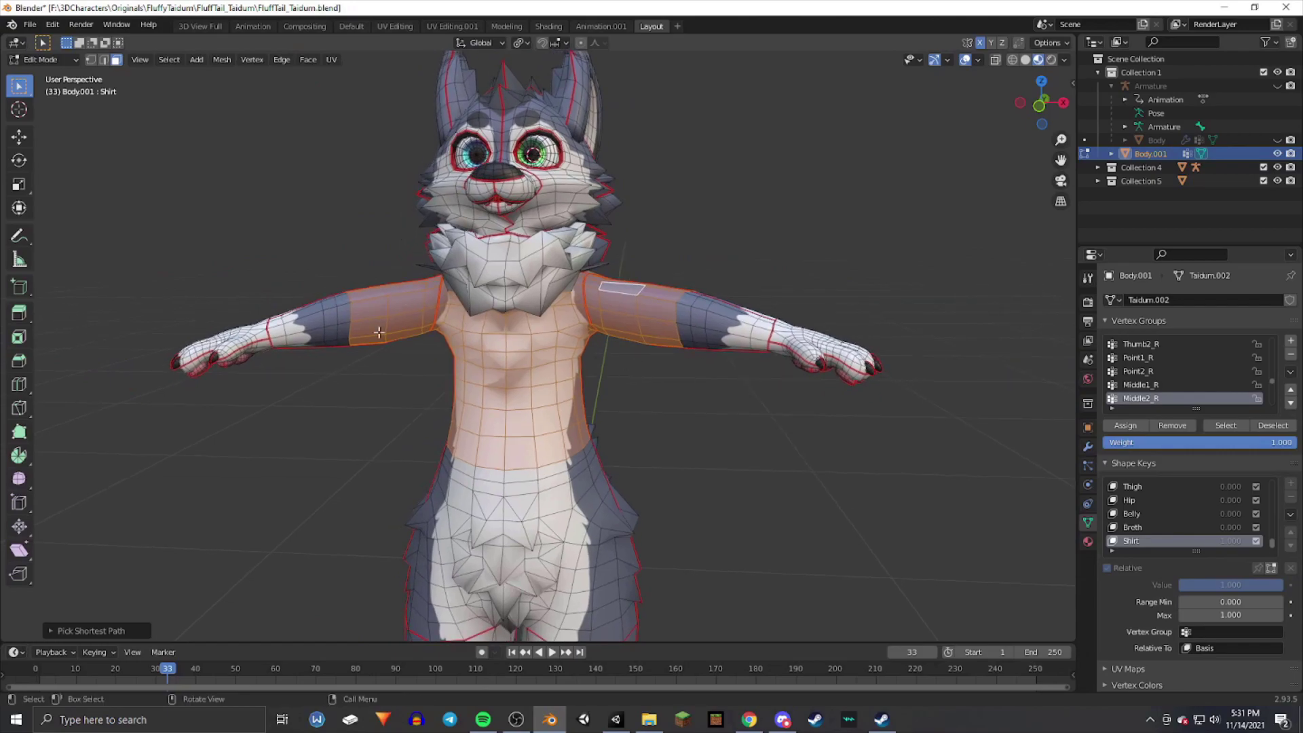
{"action": "middle_click_drag", "start_coordinate": [447, 381], "coordinate": [489, 382]}
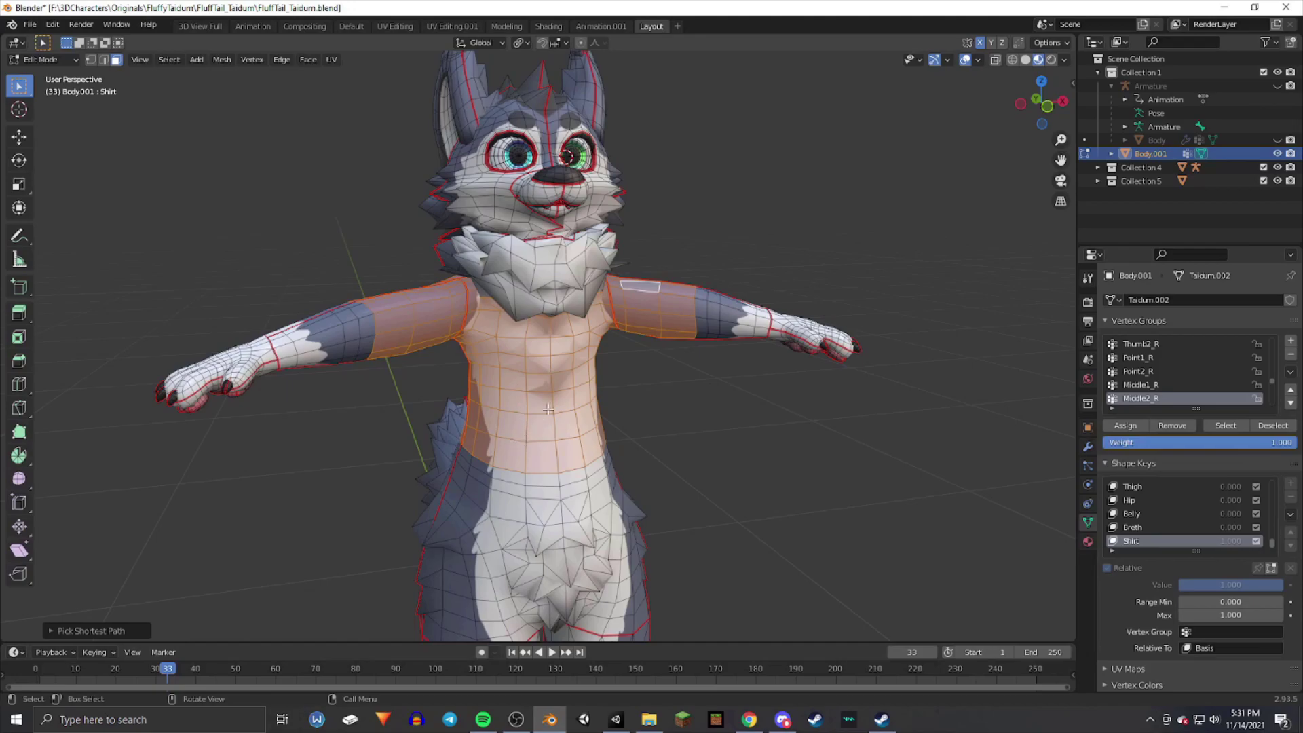
- Duplicate the shirt faces in place, separate them into Body.002, and return to Object Mode
{"action": "key", "text": "g"}
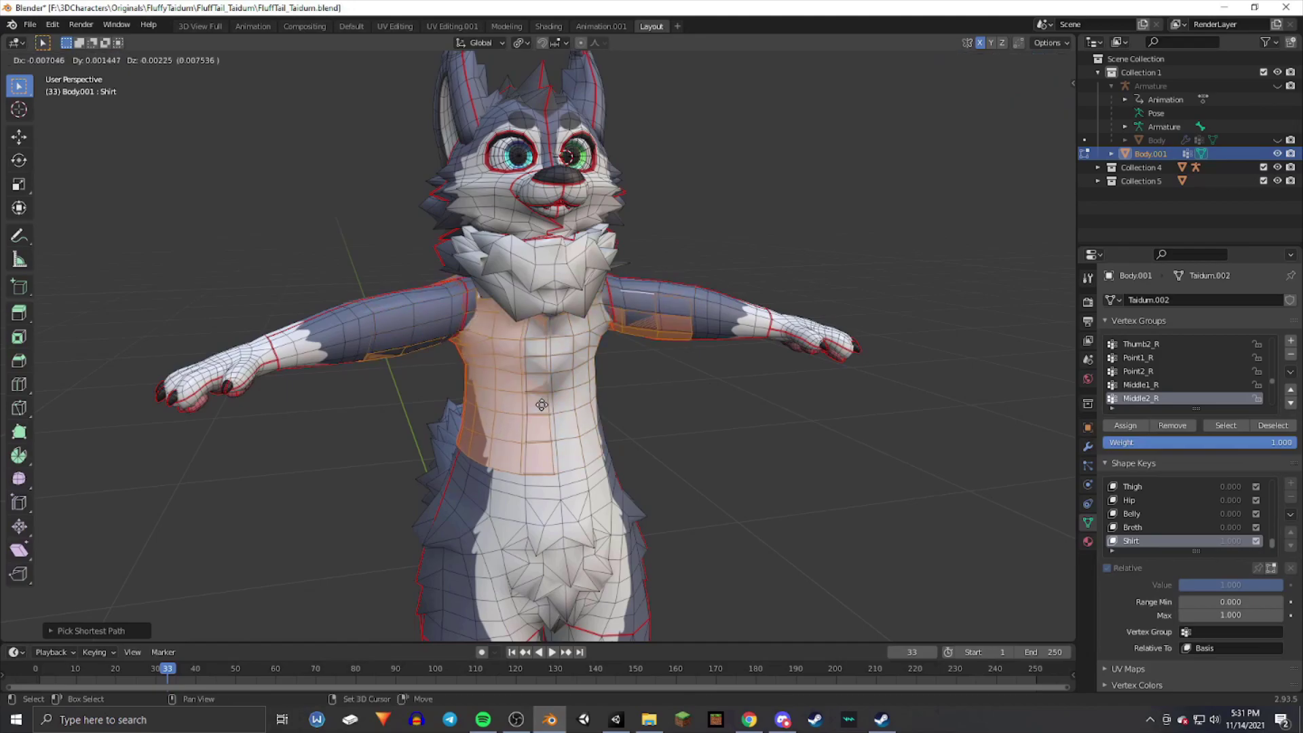
{"action": "key", "text": "Escape"}
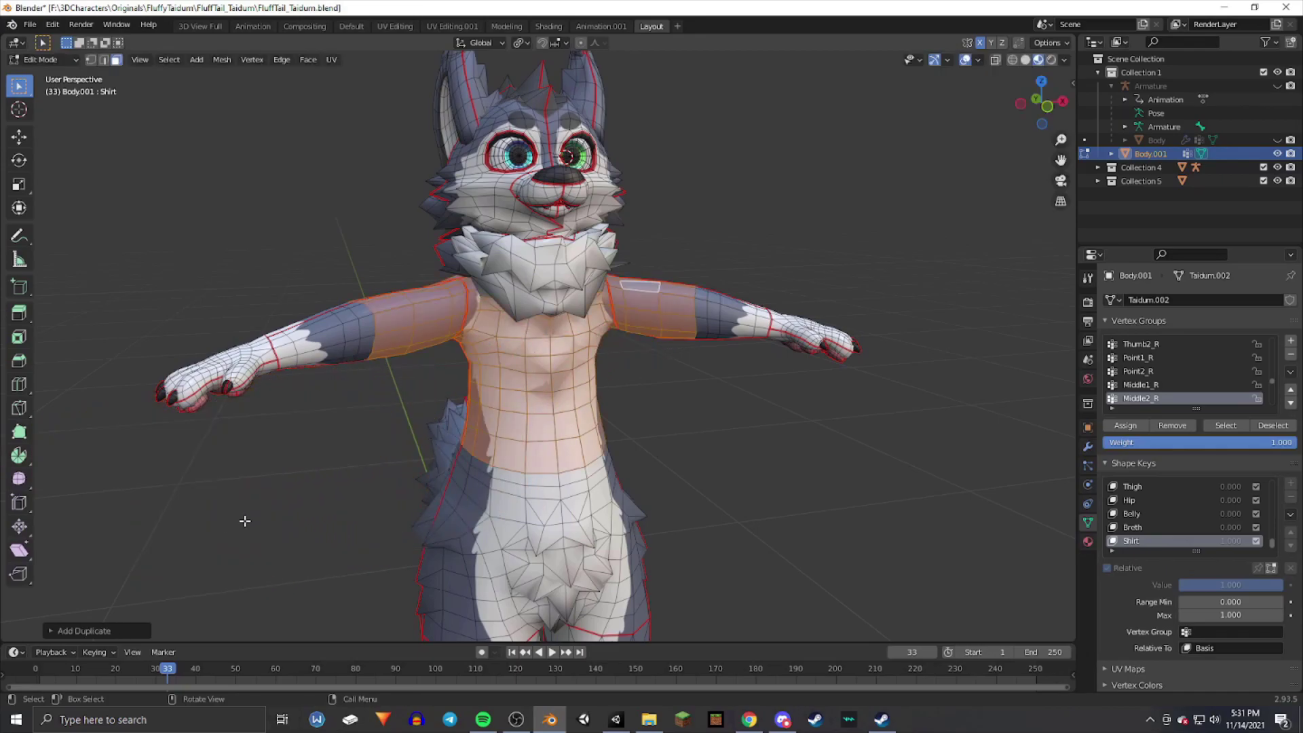
{"action": "key", "text": "p"}
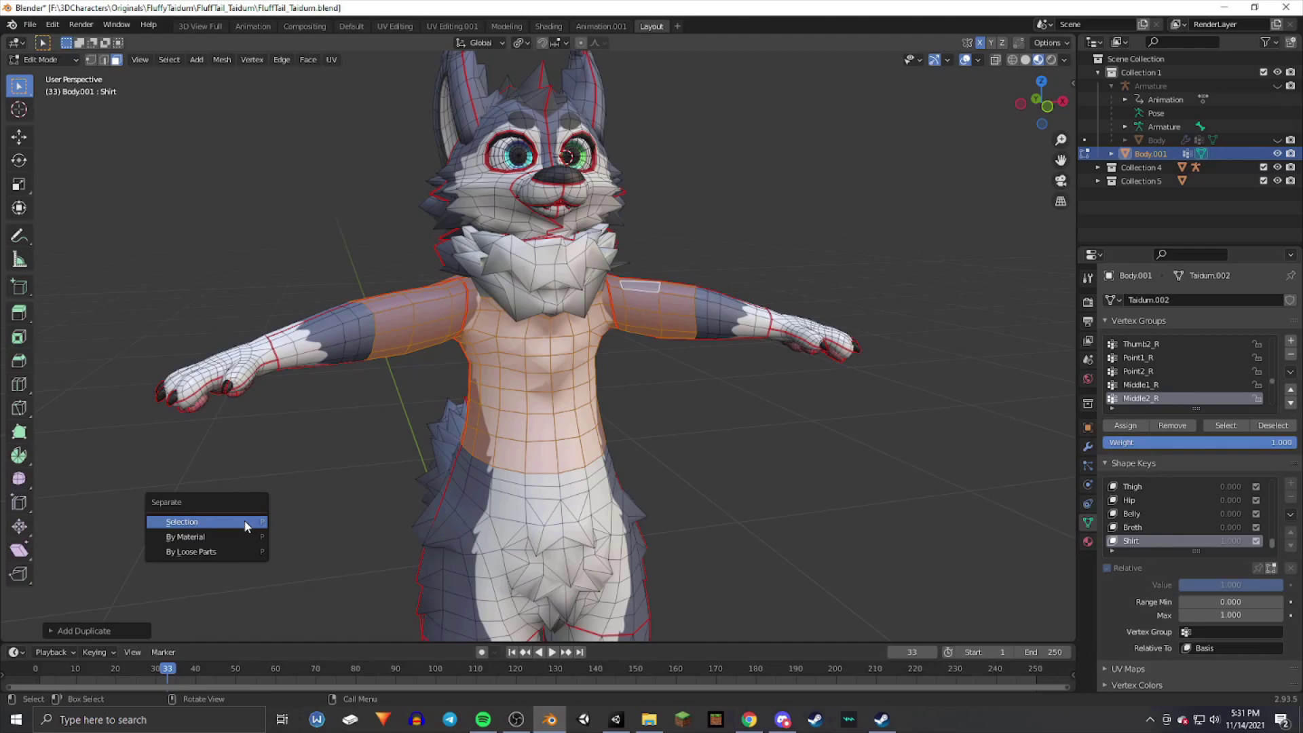
{"action": "left_click", "coordinate": [246, 524]}
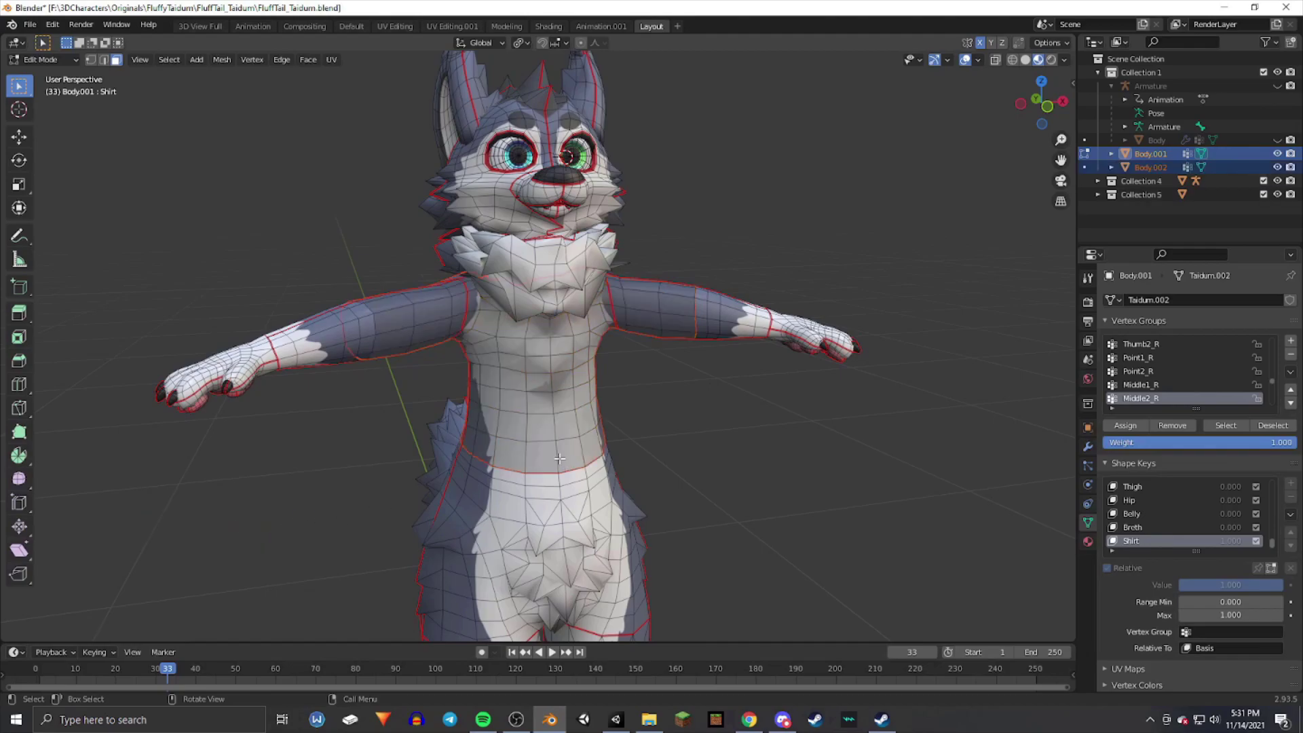
{"action": "key", "text": "Tab"}
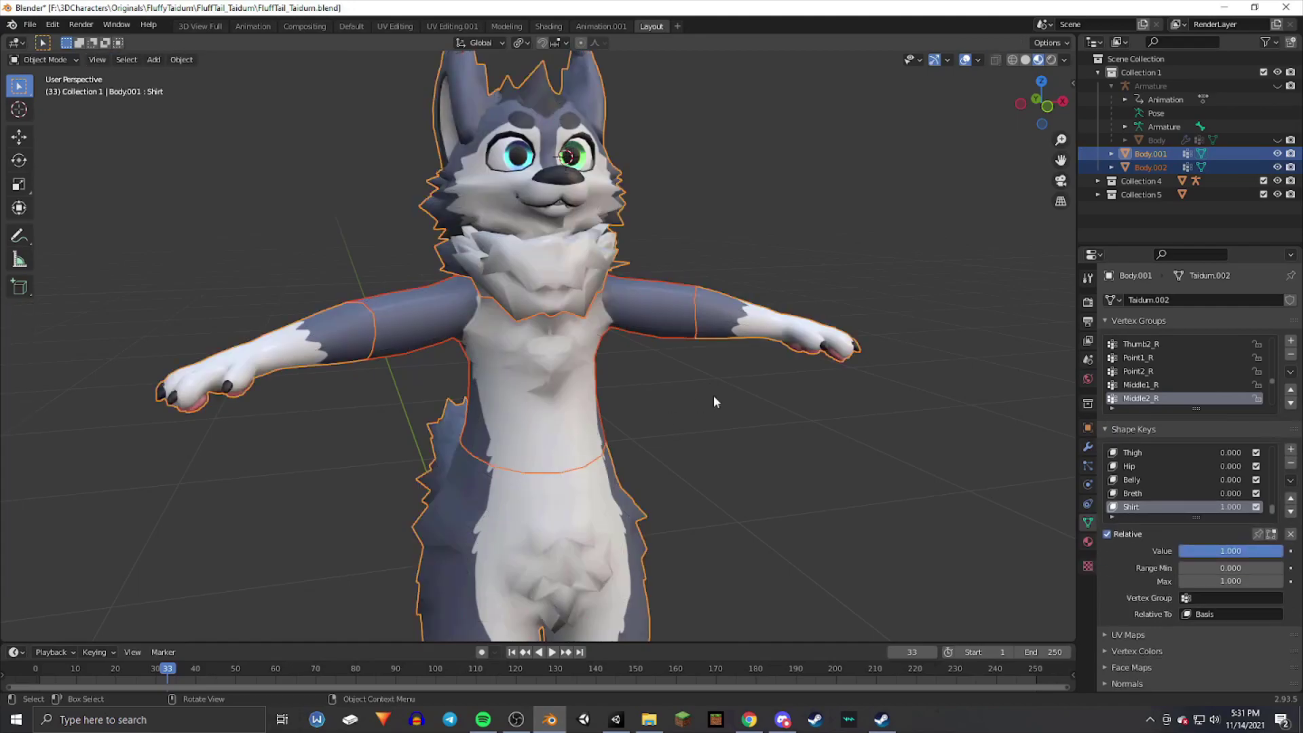
- Delete Body.001, then select Body.002 and bring up its material settings
{"action": "left_click", "coordinate": [1146, 164]}
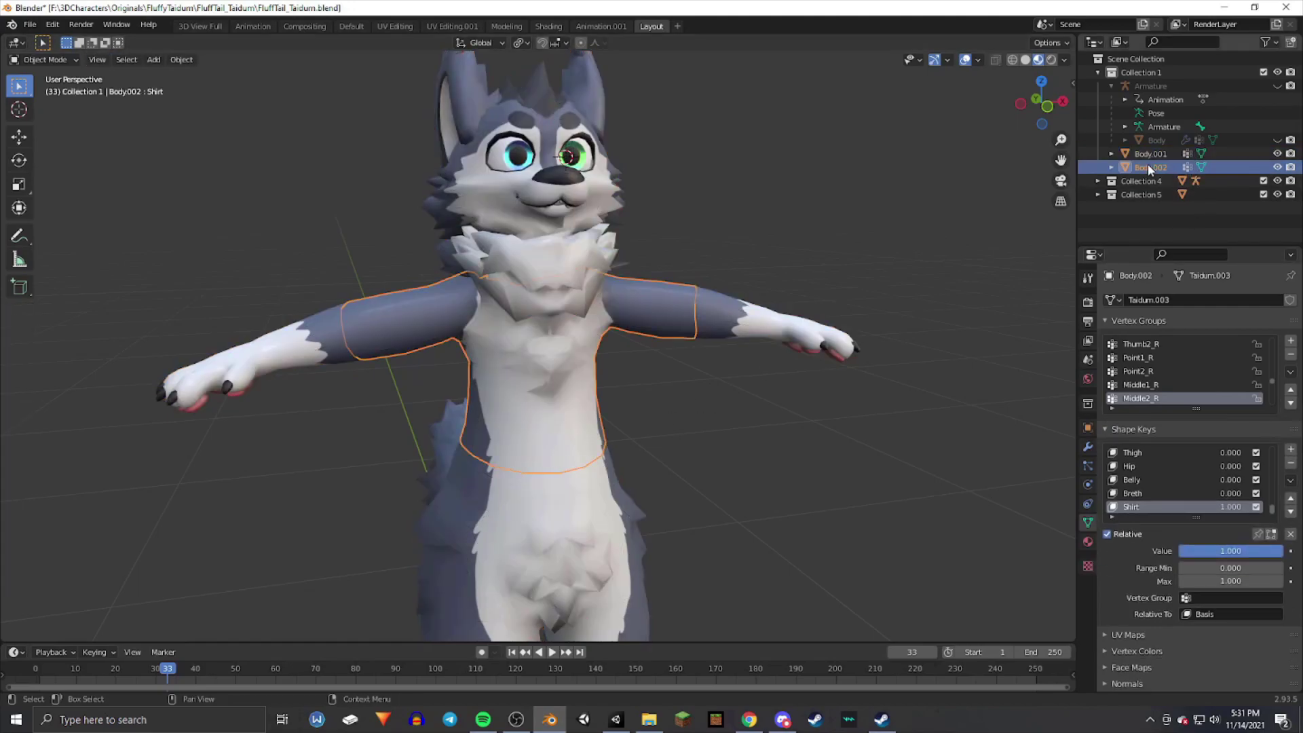
{"action": "middle_click_drag", "start_coordinate": [706, 326], "coordinate": [618, 393]}
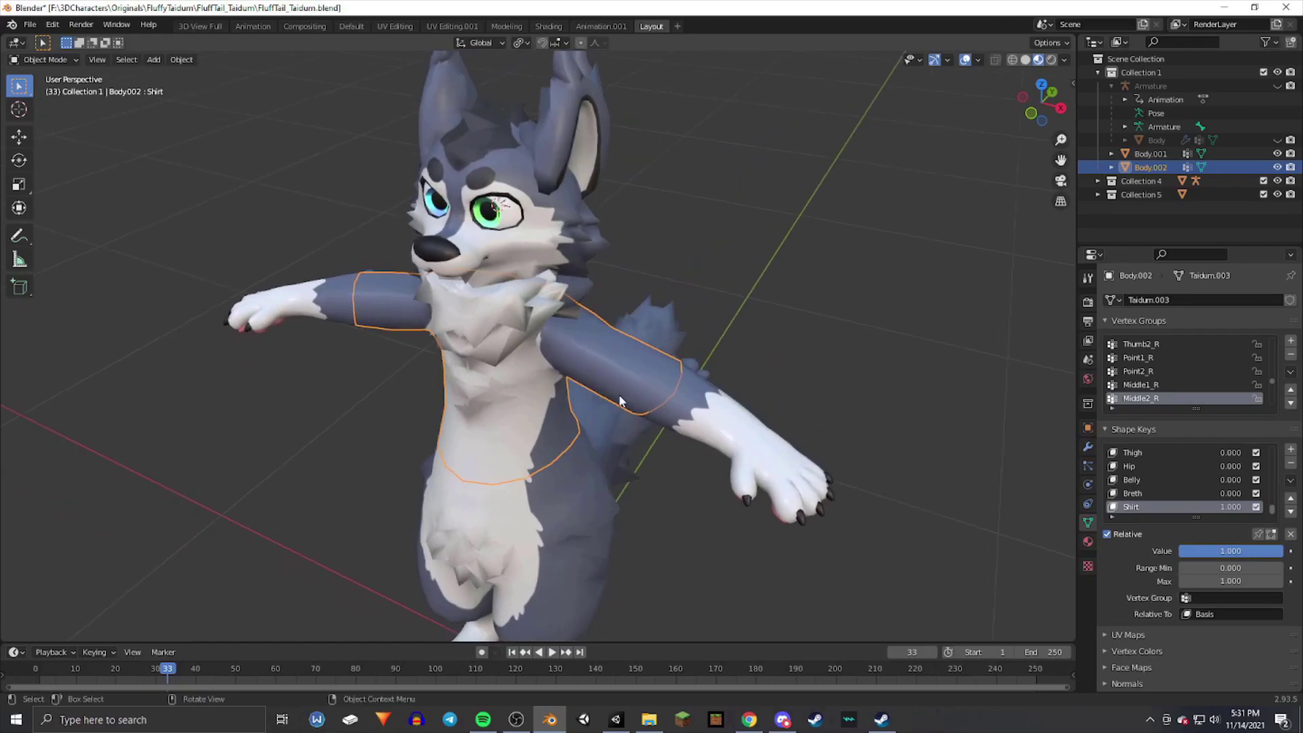
{"action": "scroll", "coordinate": [618, 393], "scroll_direction": "up", "scroll_amount": 3}
{"action": "left_click", "coordinate": [1147, 155]}
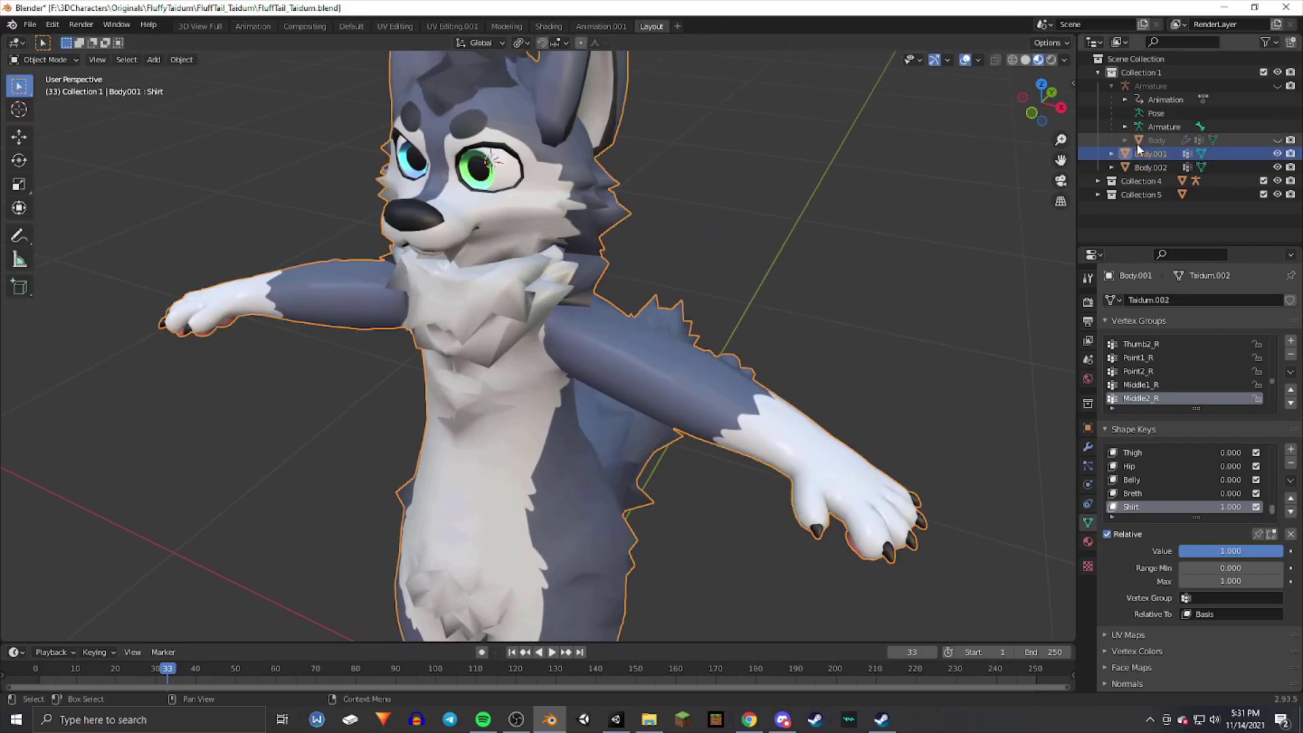
{"action": "key", "text": "x"}
{"action": "middle_click_drag", "start_coordinate": [635, 273], "coordinate": [516, 311]}
{"action": "left_click", "coordinate": [516, 312]}
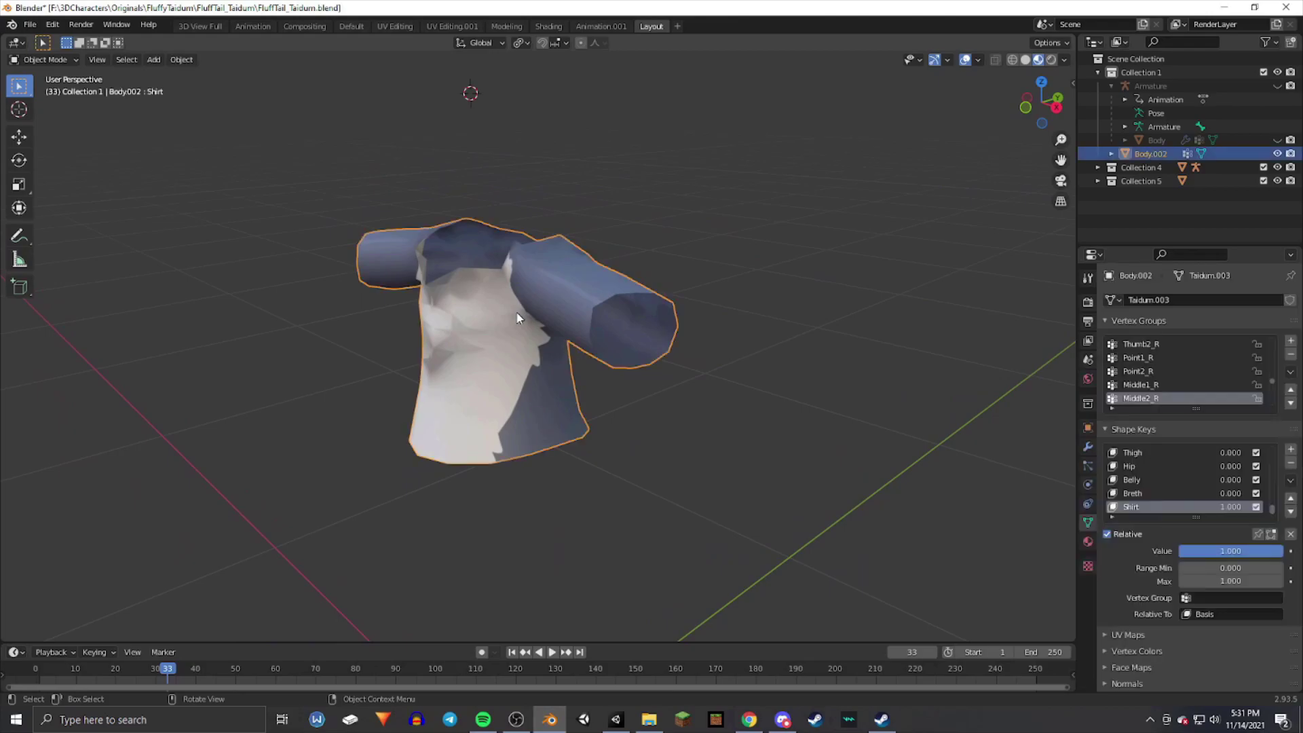
{"action": "left_click", "coordinate": [1087, 542]}
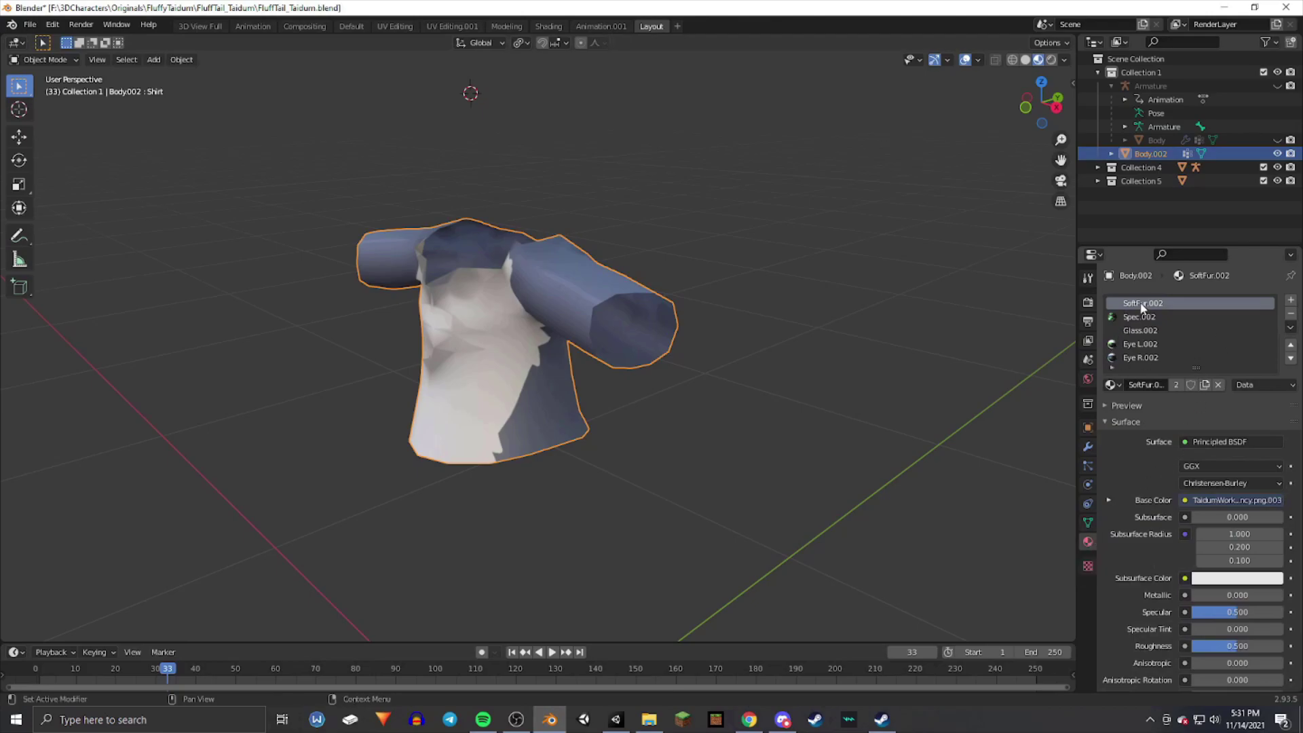
- Remove all three material slots from the shirt object
{"action": "left_click", "coordinate": [1290, 313]}
{"action": "left_click", "coordinate": [1291, 313]}
{"action": "left_click", "coordinate": [1291, 314]}
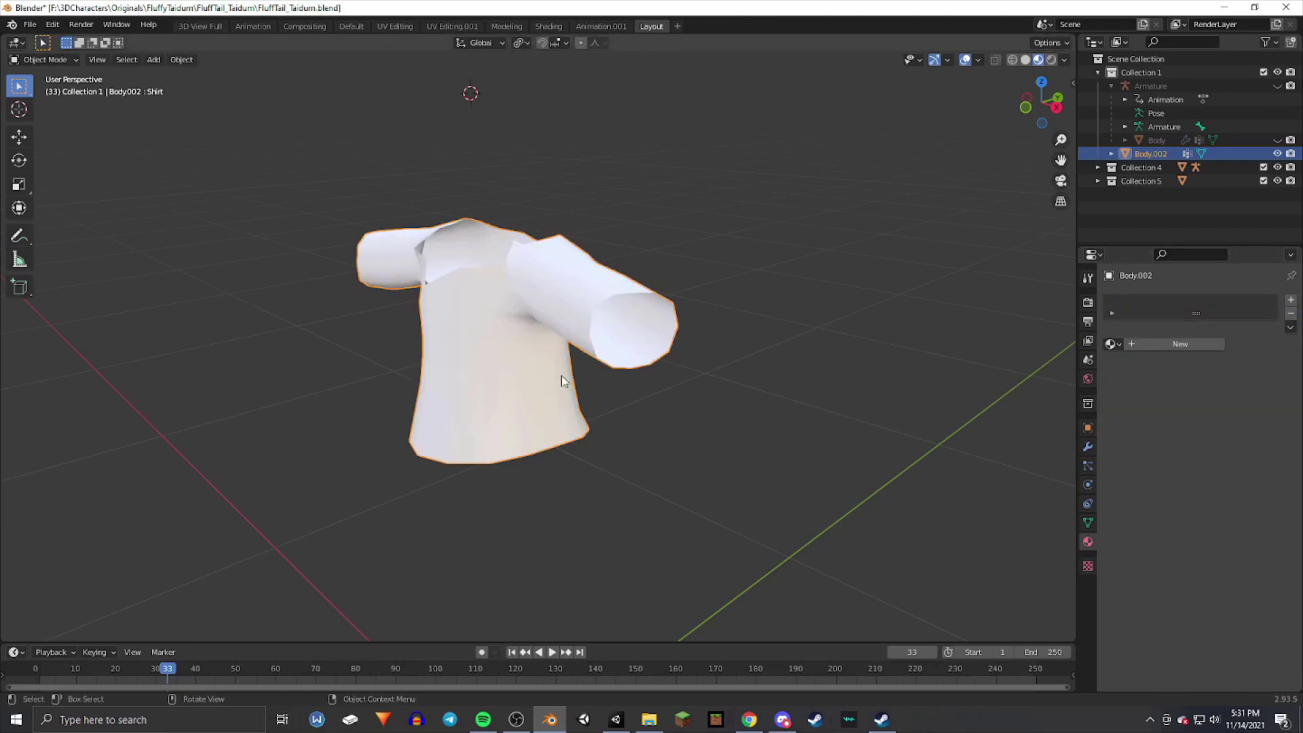
{"action": "middle_click_drag", "start_coordinate": [561, 376], "coordinate": [626, 325]}
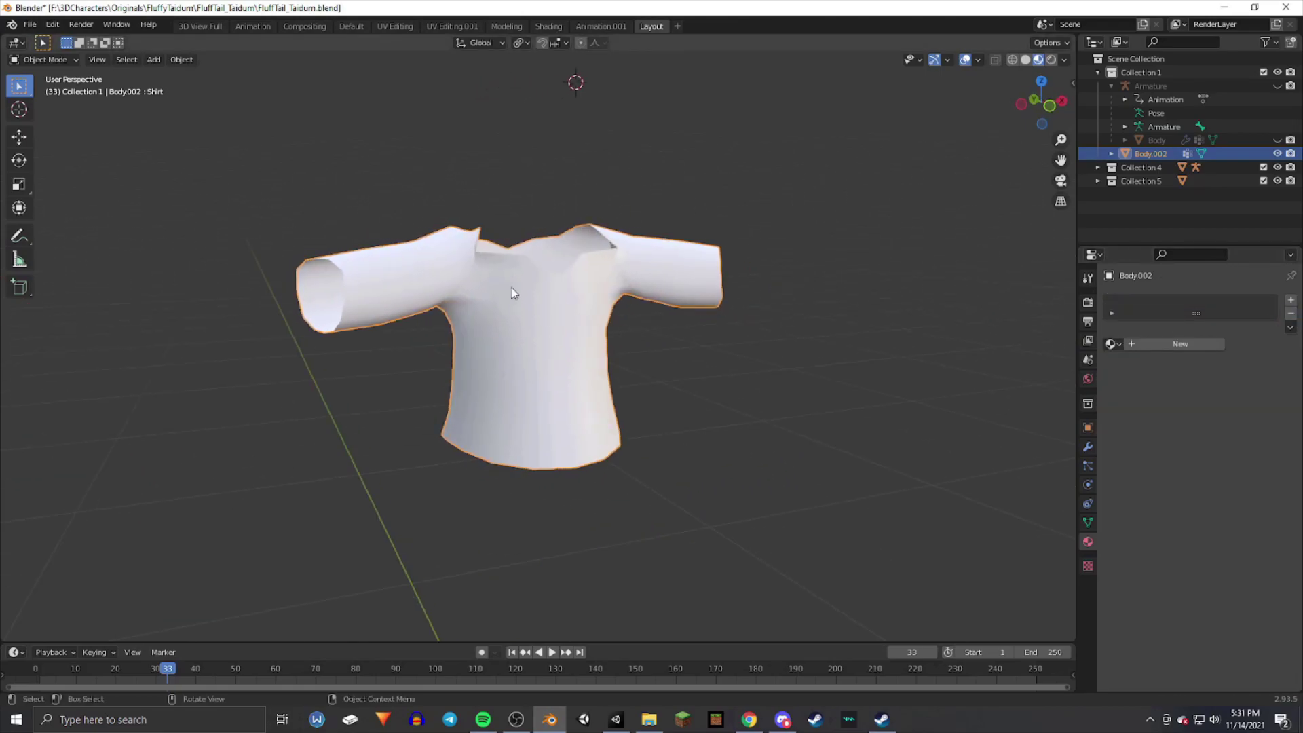
{"action": "middle_click_drag", "start_coordinate": [512, 292], "coordinate": [686, 332]}
- Delete the shirt's shape keys one by one from Basis, including Hip, Belly and Breth
{"action": "left_click", "coordinate": [1087, 522]}
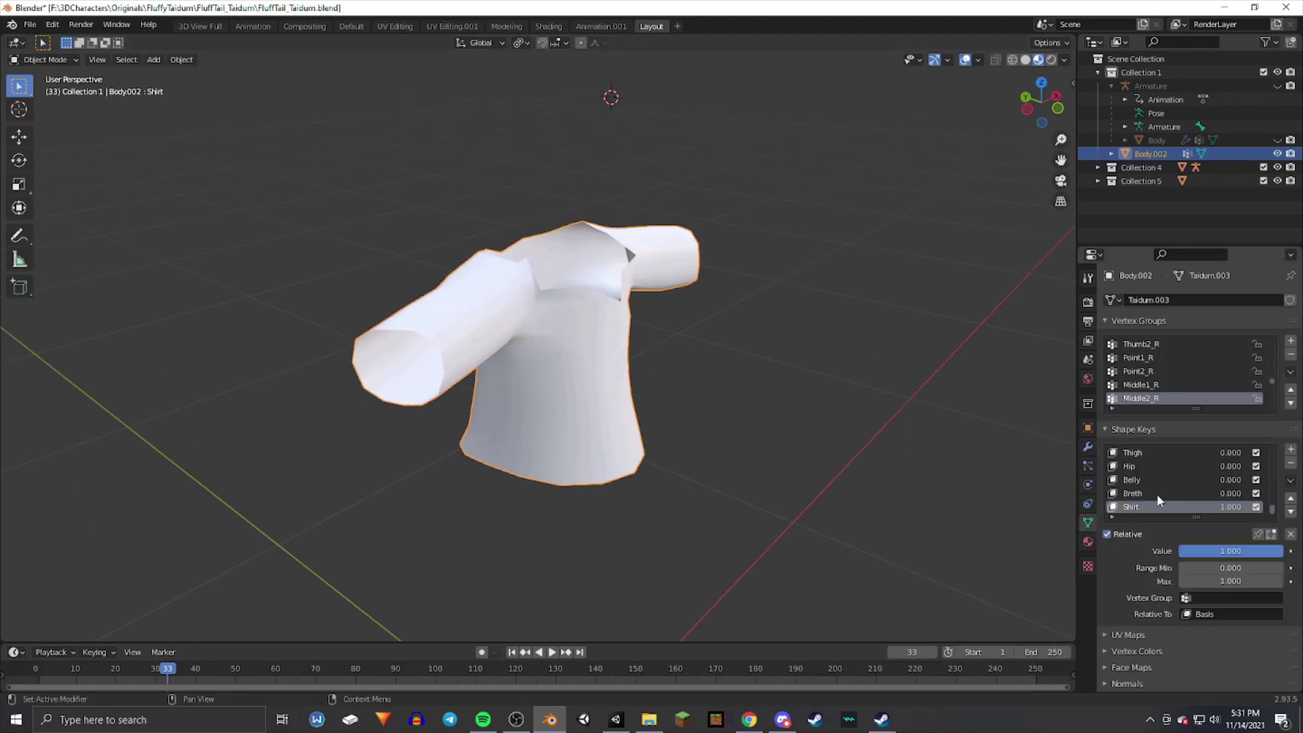
{"action": "scroll", "coordinate": [1157, 494], "scroll_direction": "up", "scroll_amount": 5}
{"action": "scroll", "coordinate": [1153, 497], "scroll_direction": "up", "scroll_amount": 5}
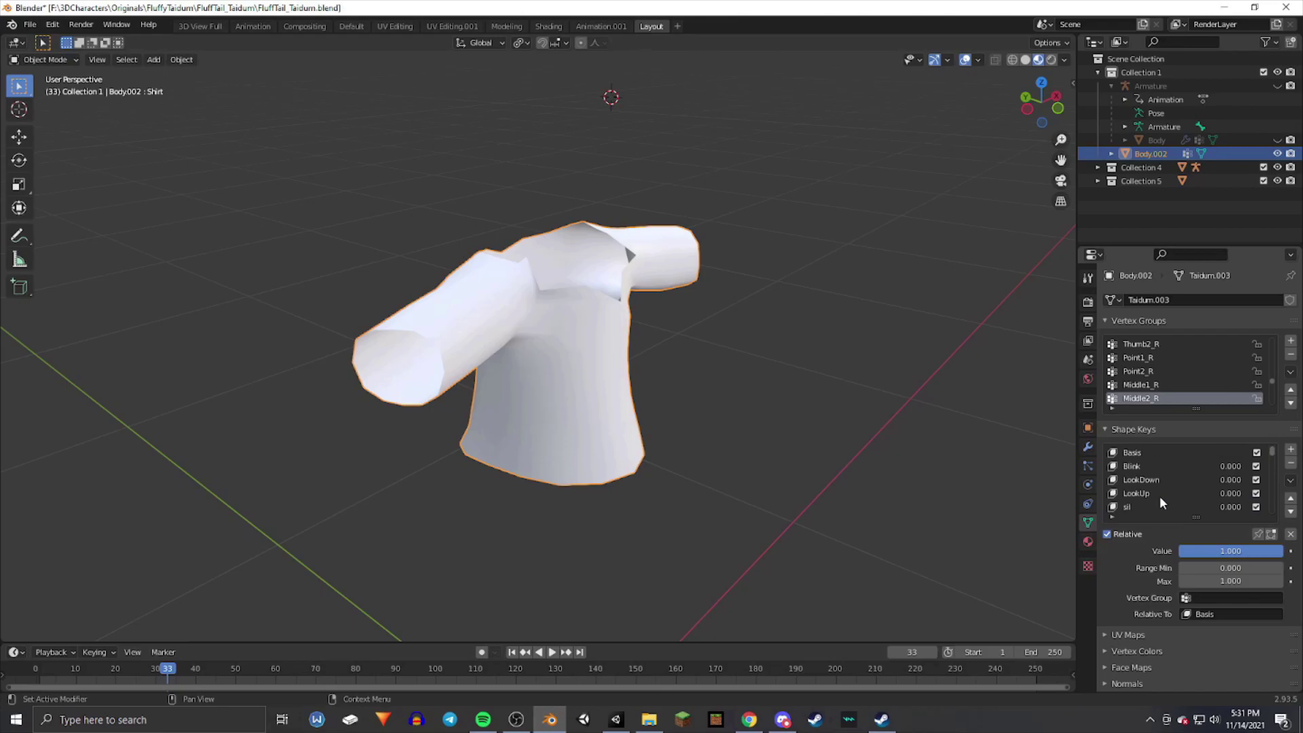
{"action": "left_click", "coordinate": [1159, 450]}
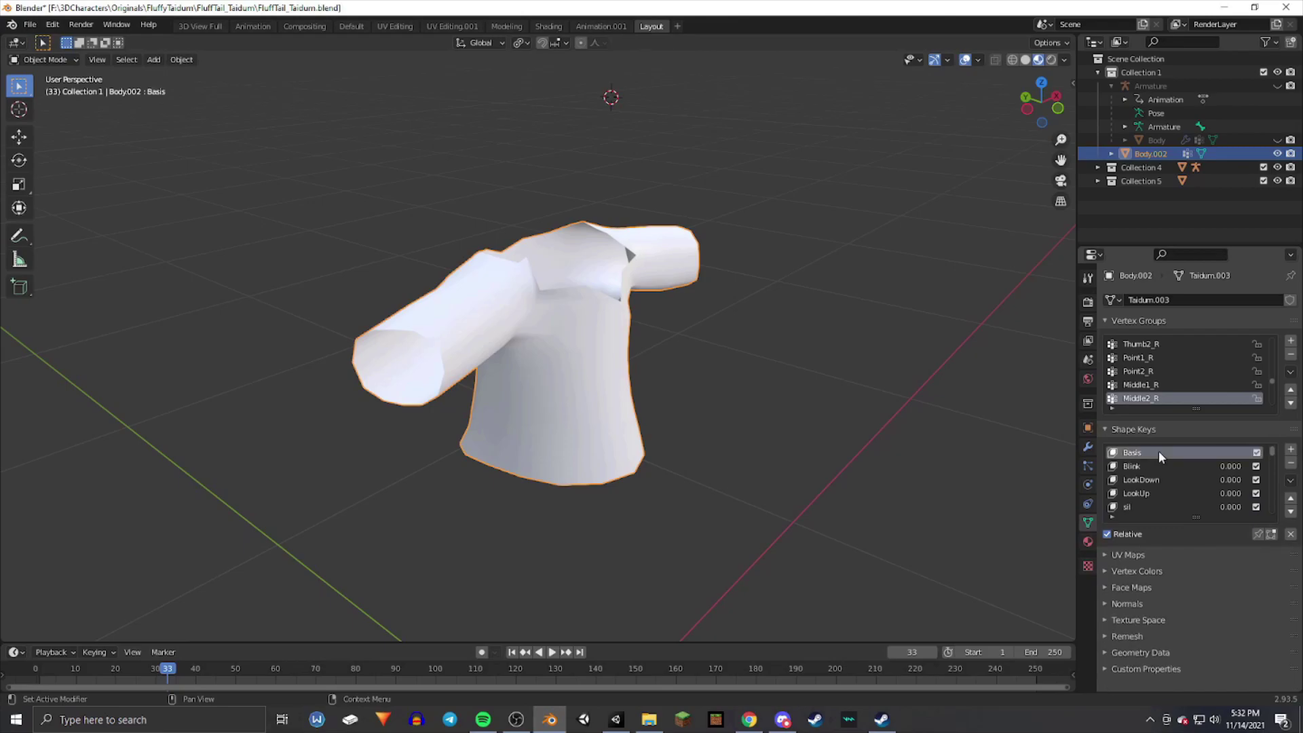
{"action": "left_click", "coordinate": [1292, 465]}
{"action": "left_click", "coordinate": [1291, 466]}
{"action": "left_click", "coordinate": [1291, 467]}
{"action": "left_click", "coordinate": [1291, 465]}
{"action": "left_click", "coordinate": [1291, 464]}
{"action": "left_click", "coordinate": [1291, 465]}
{"action": "left_click", "coordinate": [1291, 465]}
{"action": "left_click", "coordinate": [1291, 465]}
{"action": "left_click", "coordinate": [1291, 464]}
{"action": "left_click", "coordinate": [1291, 465]}
{"action": "left_click", "coordinate": [1290, 464]}
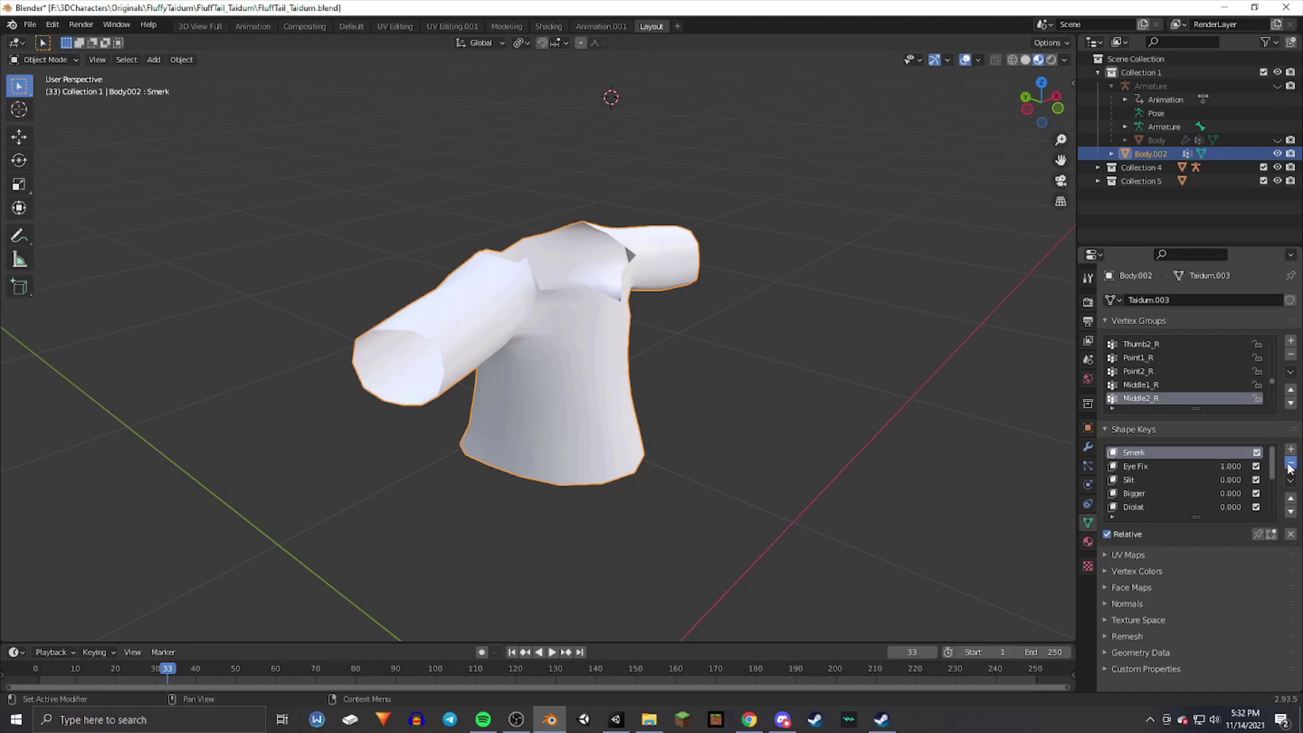
{"action": "left_click", "coordinate": [1291, 465]}
{"action": "left_click", "coordinate": [1291, 465]}
{"action": "left_click", "coordinate": [1291, 464]}
{"action": "left_click", "coordinate": [1291, 465]}
{"action": "left_click", "coordinate": [1291, 464]}
{"action": "left_click", "coordinate": [1290, 465]}
{"action": "left_click", "coordinate": [1291, 465]}
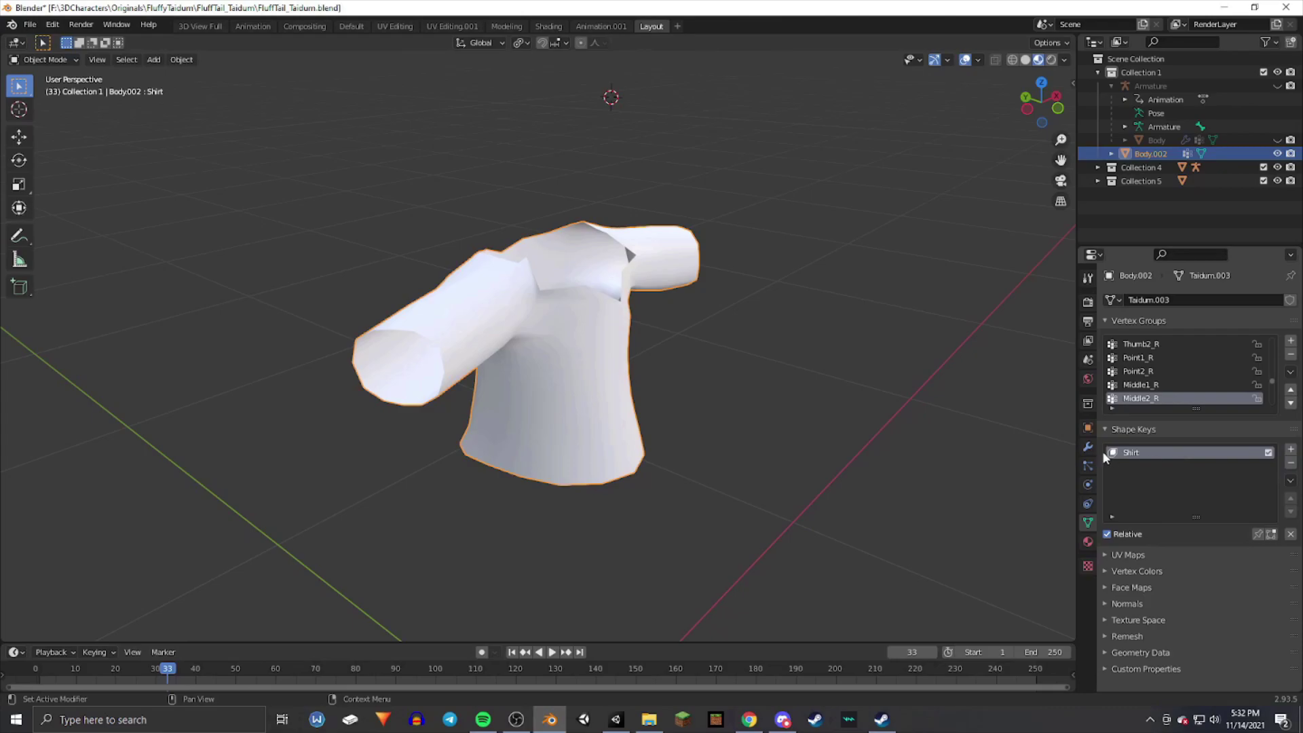
{"action": "left_click", "coordinate": [1291, 465]}
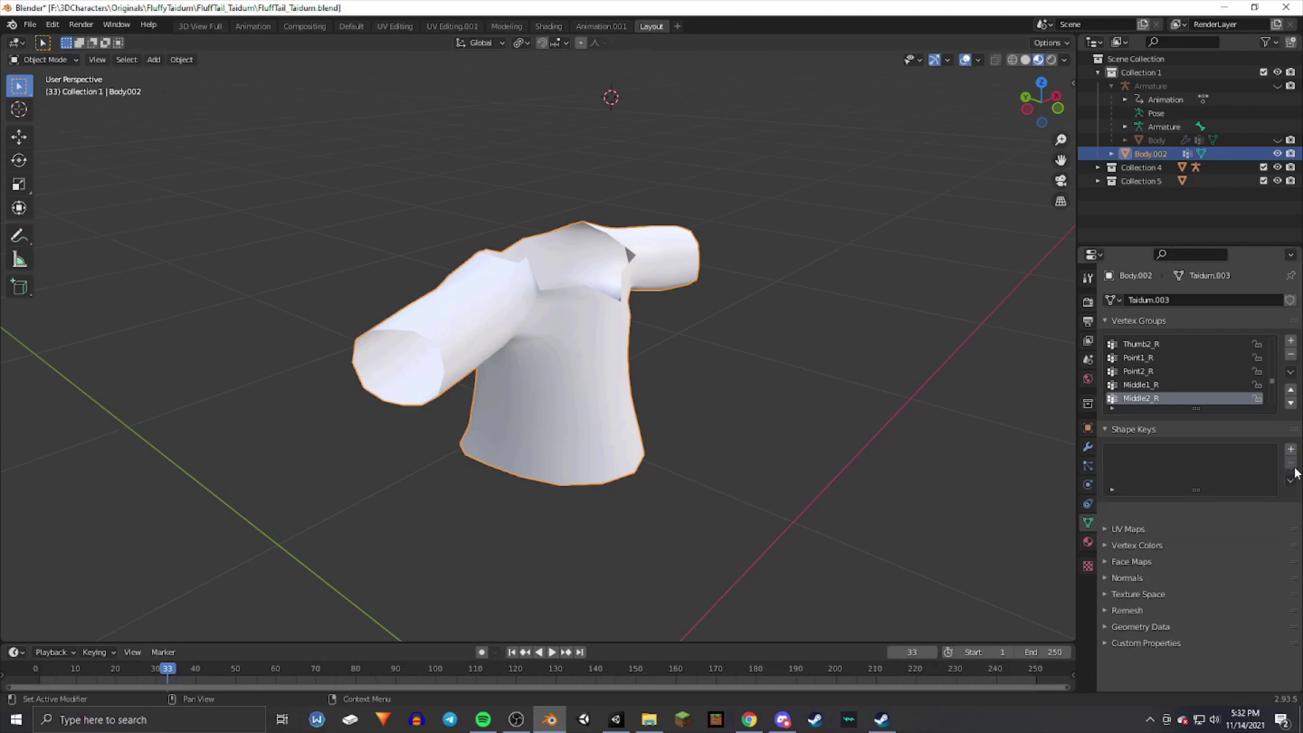
- Add a Solidify modifier to the shirt with thickness -0.0010 and Only Rim enabled
{"action": "middle_click_drag", "start_coordinate": [984, 475], "coordinate": [1069, 482]}
{"action": "left_click", "coordinate": [1088, 447]}
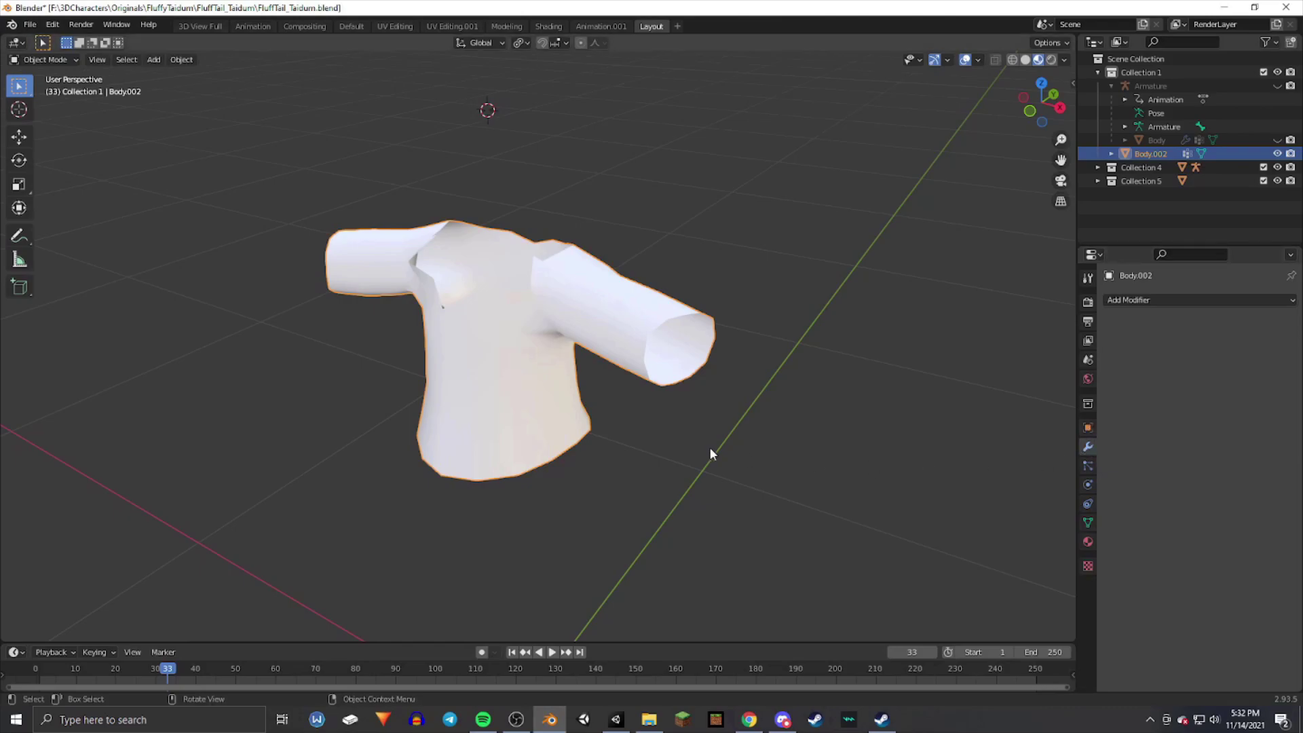
{"action": "middle_click_drag", "start_coordinate": [710, 447], "coordinate": [739, 466]}
{"action": "left_click", "coordinate": [1126, 302]}
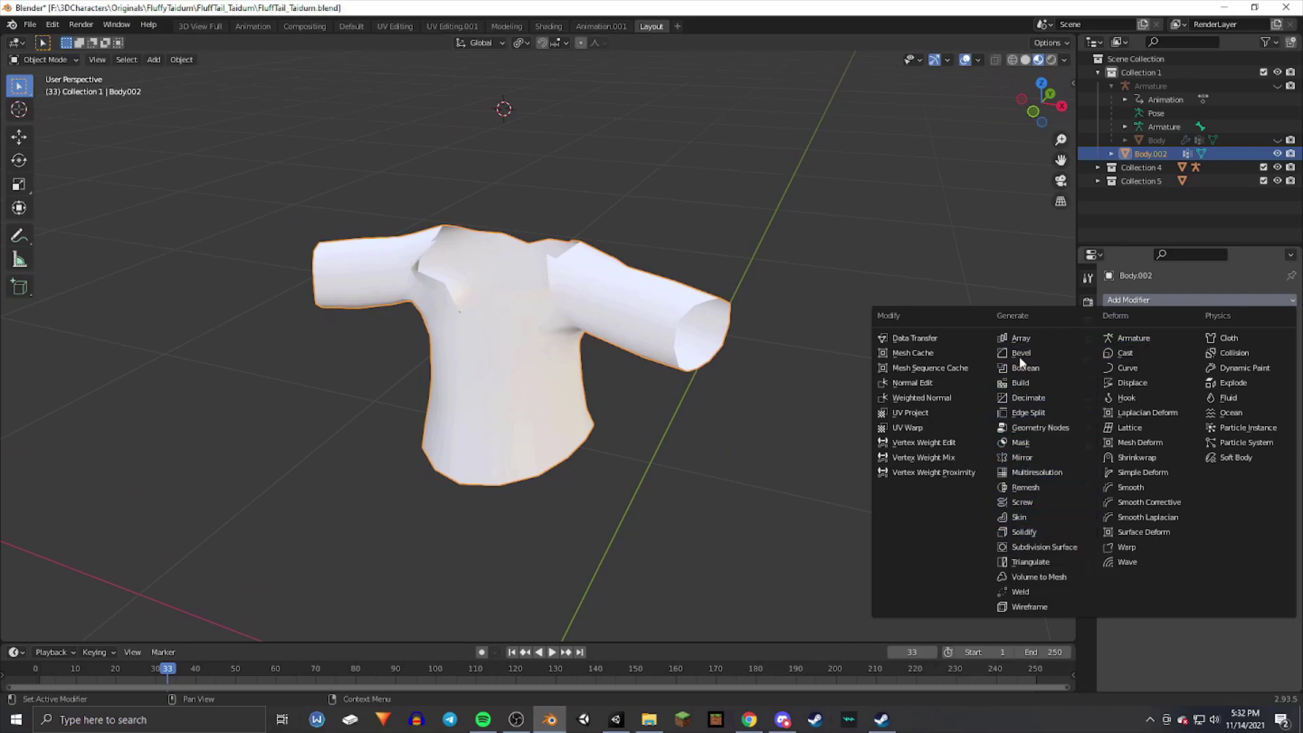
{"action": "left_click", "coordinate": [1036, 533]}
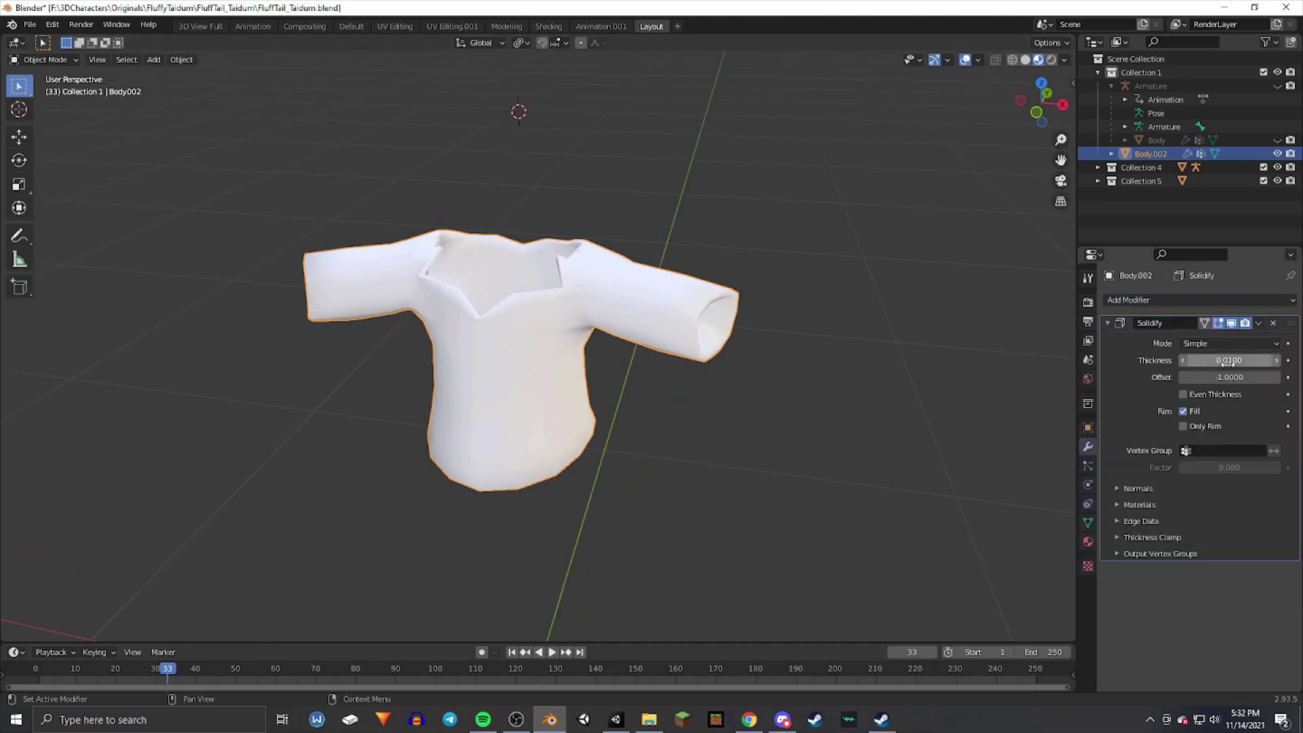
{"action": "left_click", "coordinate": [1242, 360]}
{"action": "key", "text": "BackSpace"}
{"action": "key", "text": "Return"}
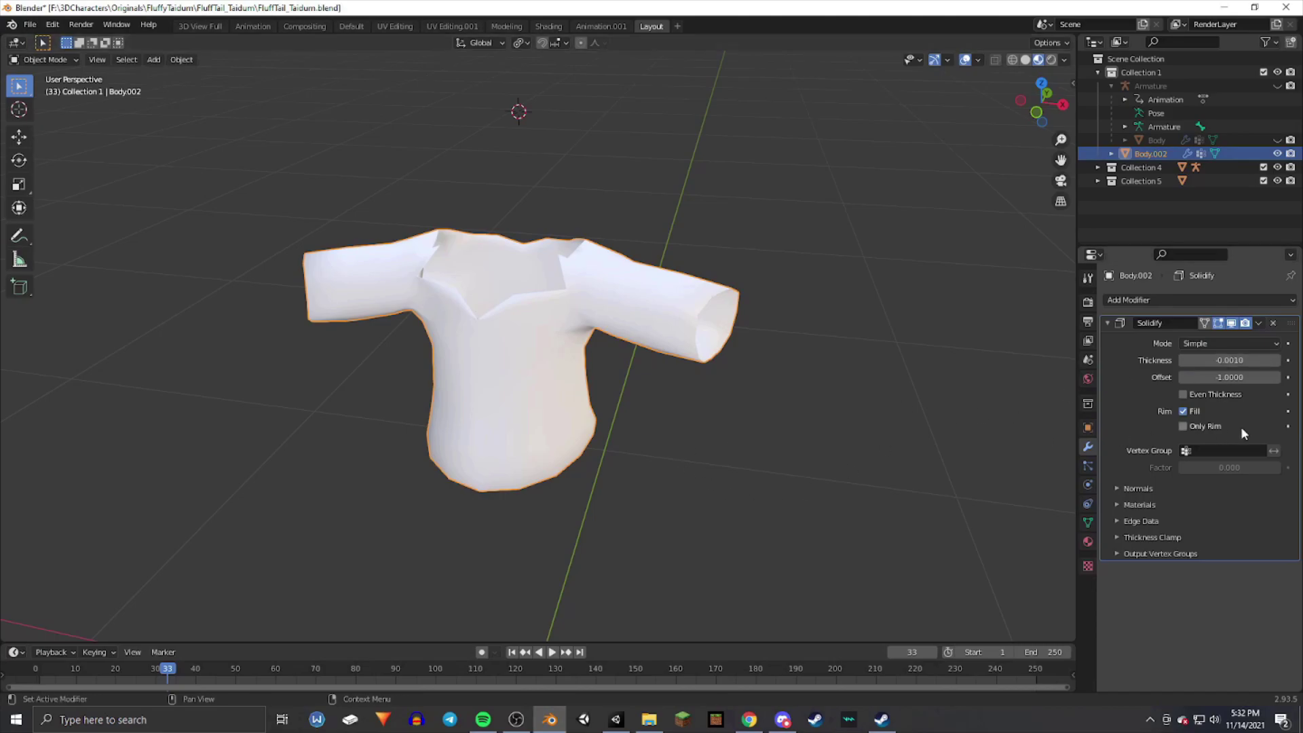
{"action": "left_click", "coordinate": [1184, 427]}
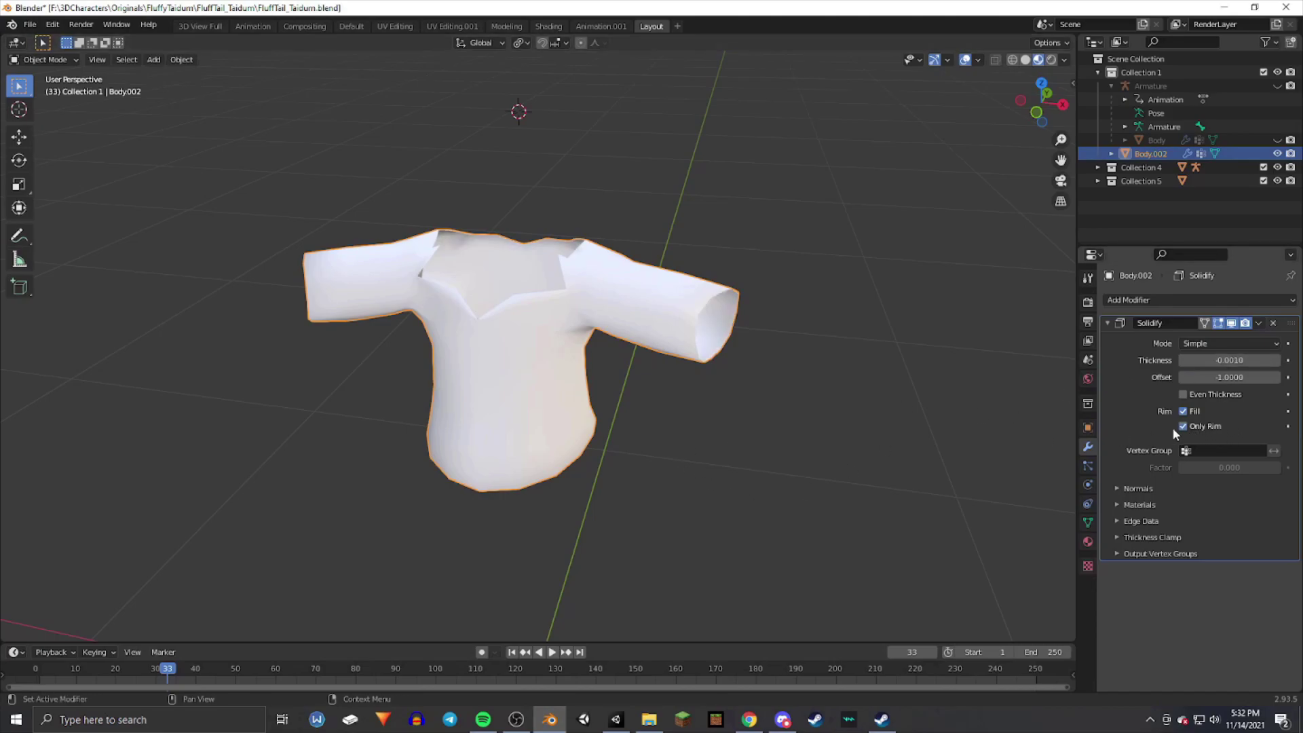
- Inspect the thickened shirt, trying a 0.0070 thickness and undoing it
{"action": "middle_click_drag", "start_coordinate": [594, 366], "coordinate": [1064, 371]}
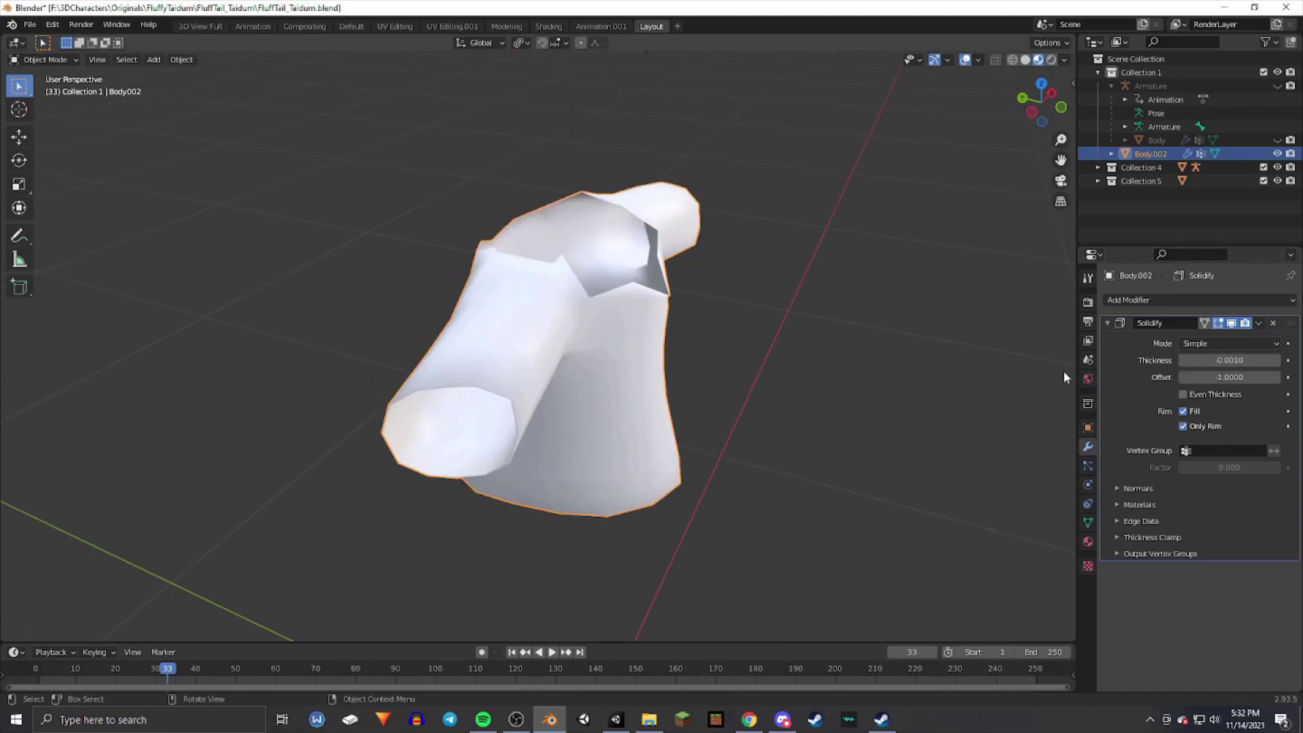
{"action": "left_click", "coordinate": [1262, 322]}
{"action": "left_click", "coordinate": [1246, 314]}
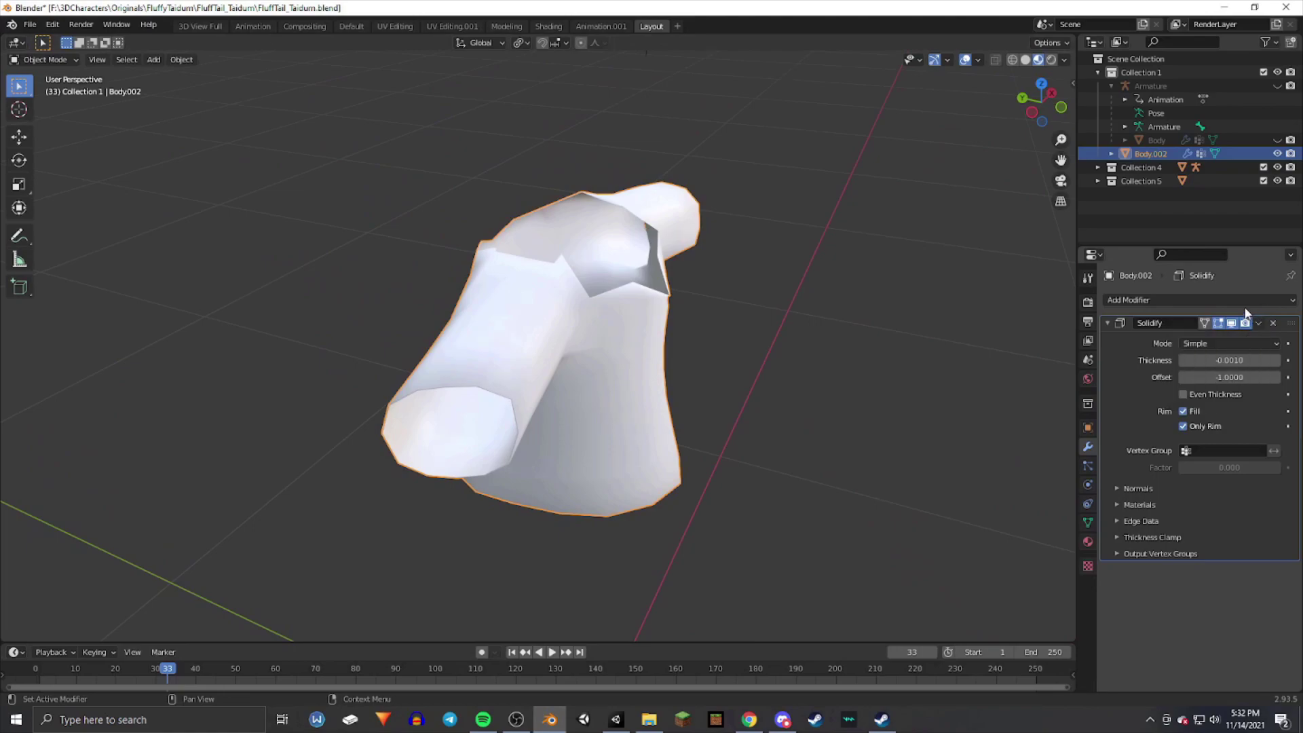
{"action": "middle_click_drag", "start_coordinate": [771, 355], "coordinate": [676, 358]}
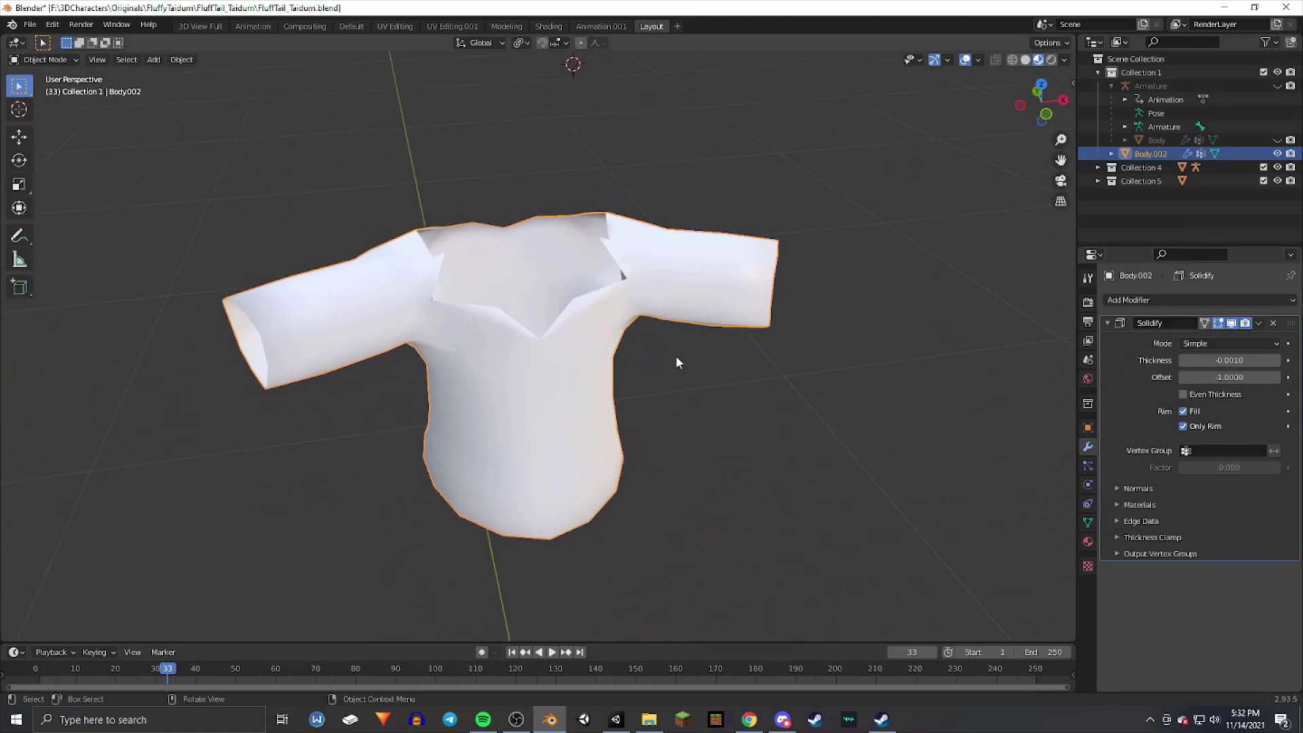
{"action": "middle_click_drag", "start_coordinate": [507, 364], "coordinate": [553, 362]}
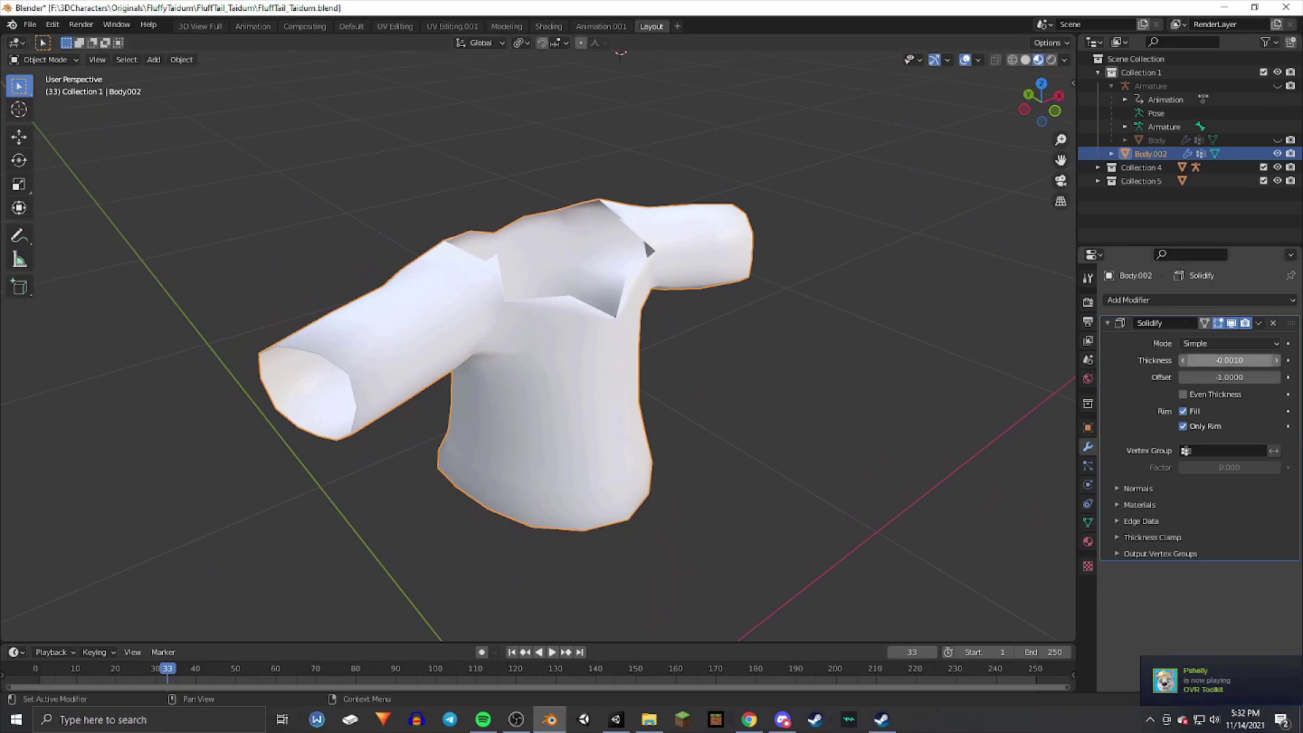
{"action": "left_click_drag", "start_coordinate": [1229, 360], "coordinate": [1242, 360]}
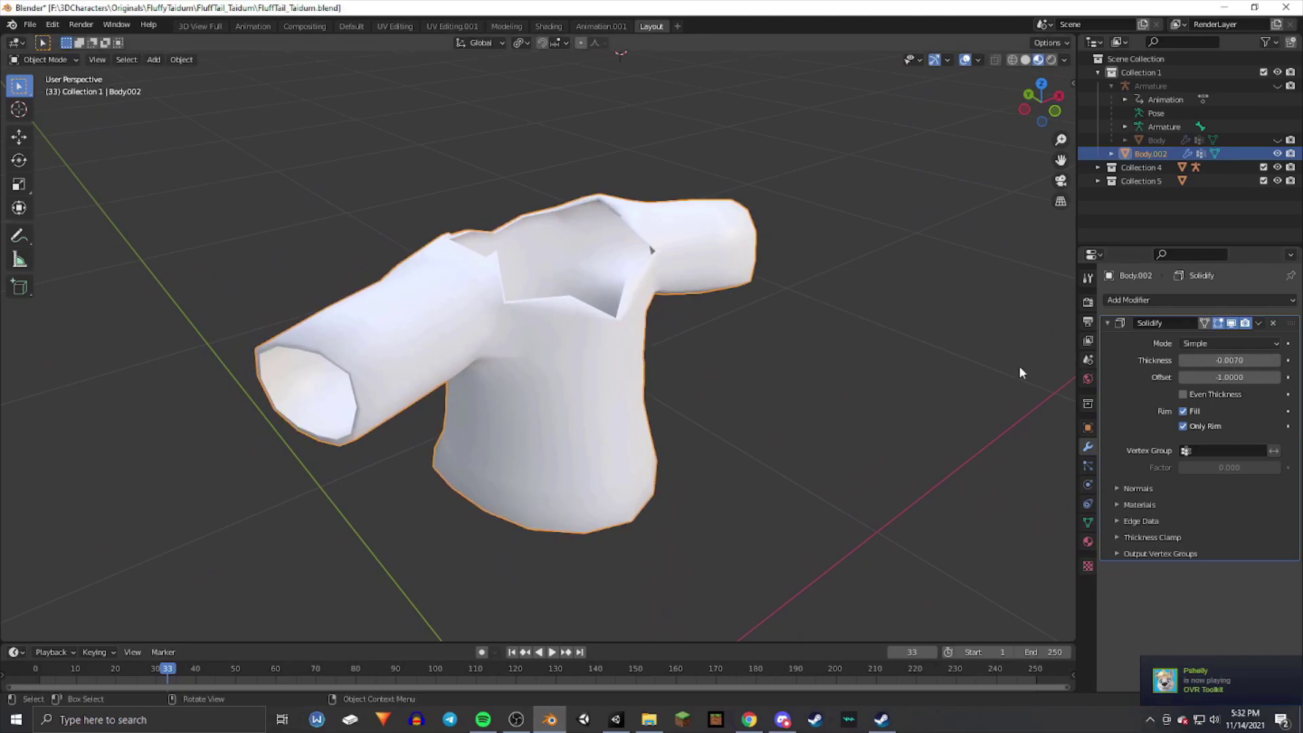
{"action": "key", "text": "ctrl+z"}
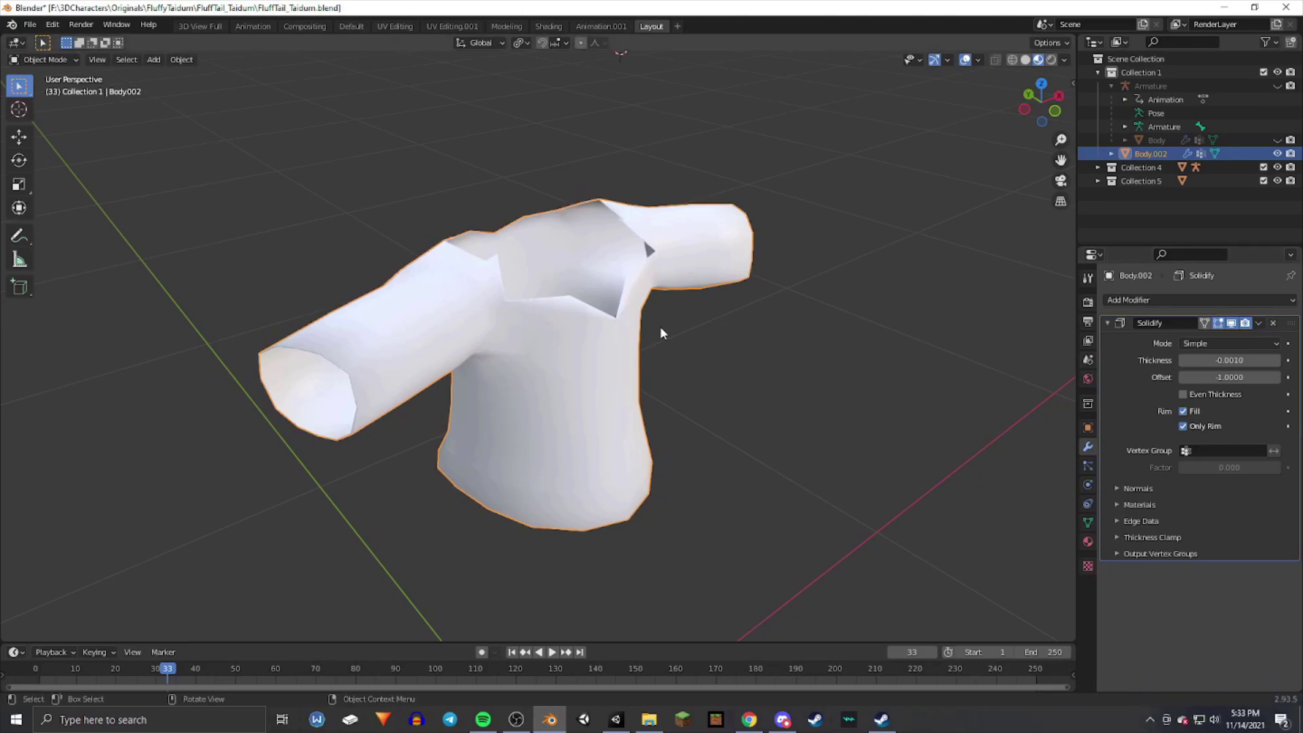
{"action": "middle_click_drag", "start_coordinate": [662, 344], "coordinate": [516, 340]}
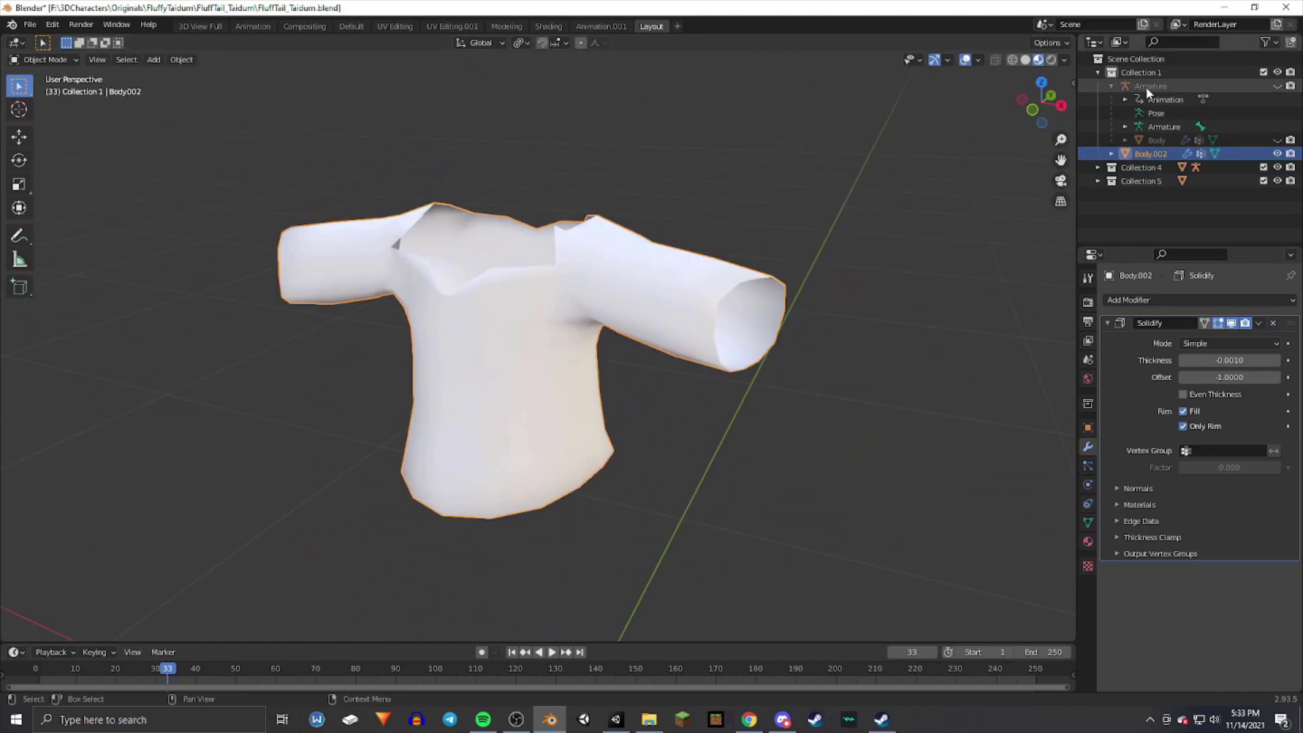
- Unhide the Armature and the wolf Body mesh
{"action": "left_click", "coordinate": [1277, 85]}
{"action": "left_click", "coordinate": [1278, 140]}
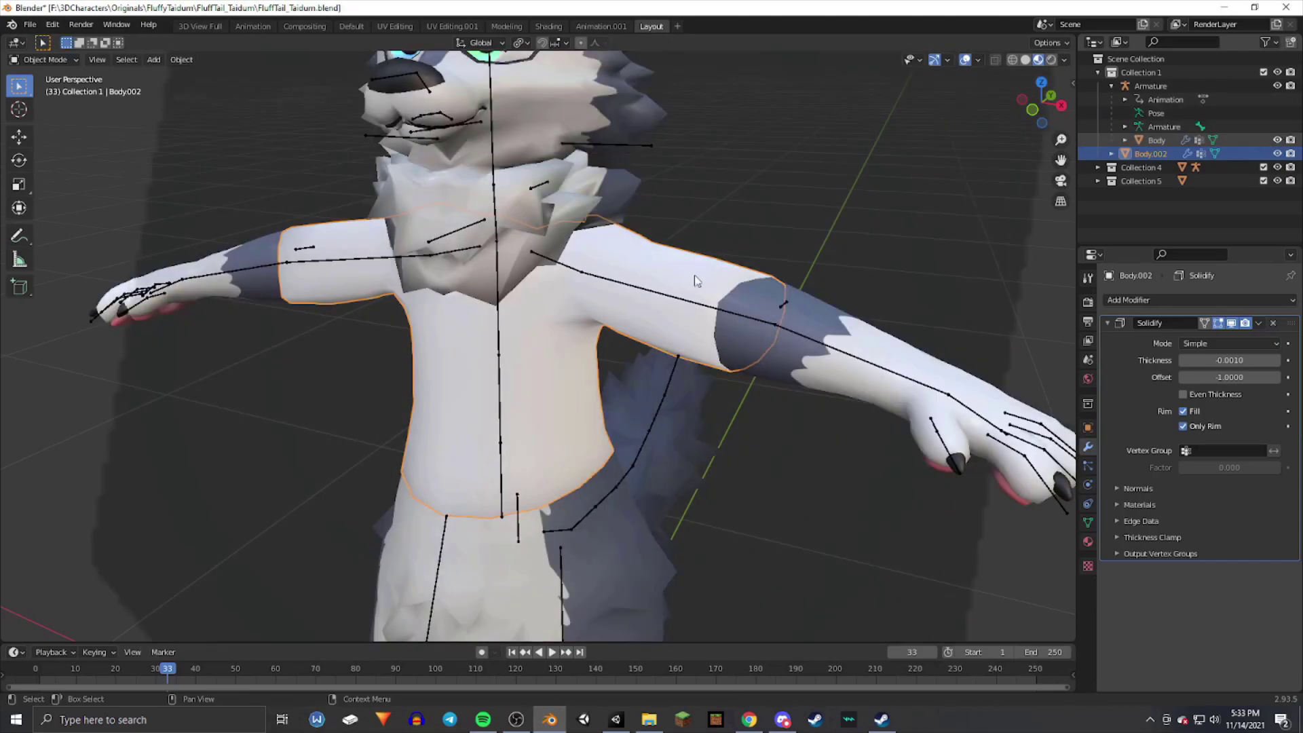
{"action": "scroll", "coordinate": [685, 281], "scroll_direction": "down", "scroll_amount": 2}
{"action": "middle_click_drag", "start_coordinate": [668, 281], "coordinate": [580, 287]}
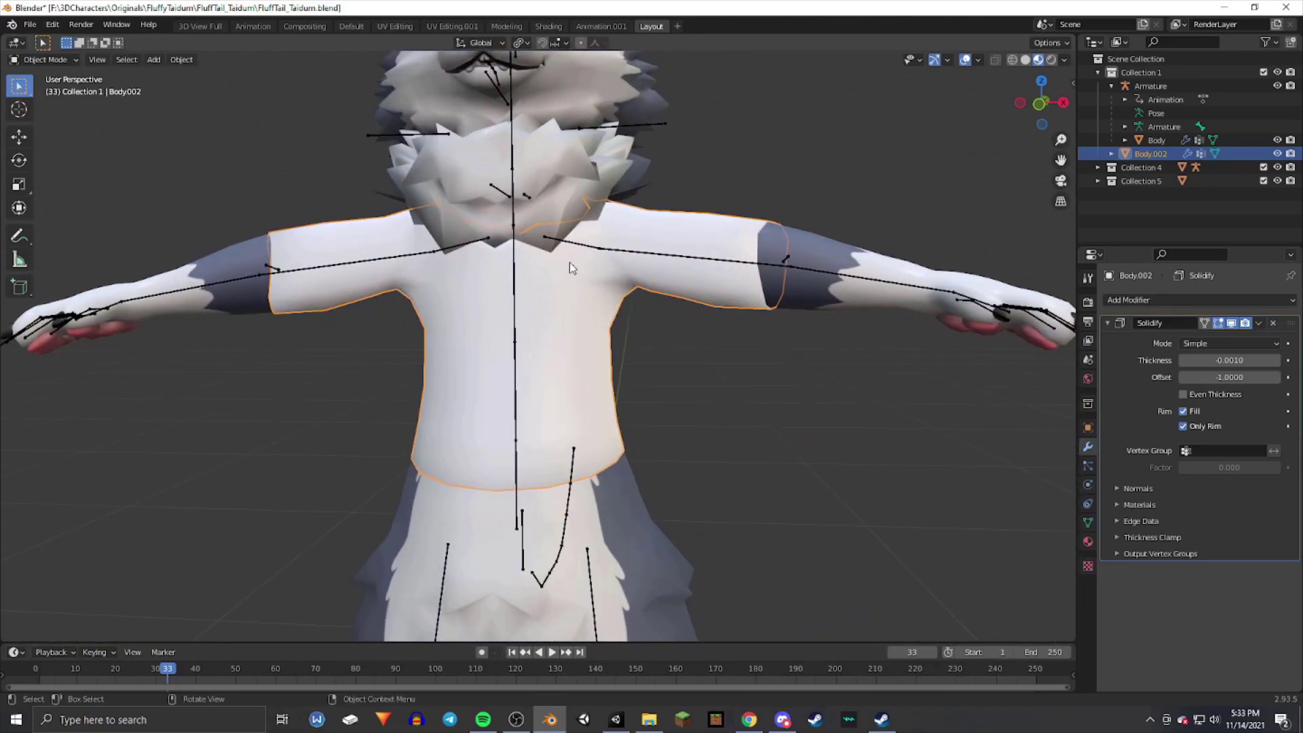
- Rename Body.002 to 'Shirt' in the Outliner
{"action": "double_click", "coordinate": [1143, 150]}
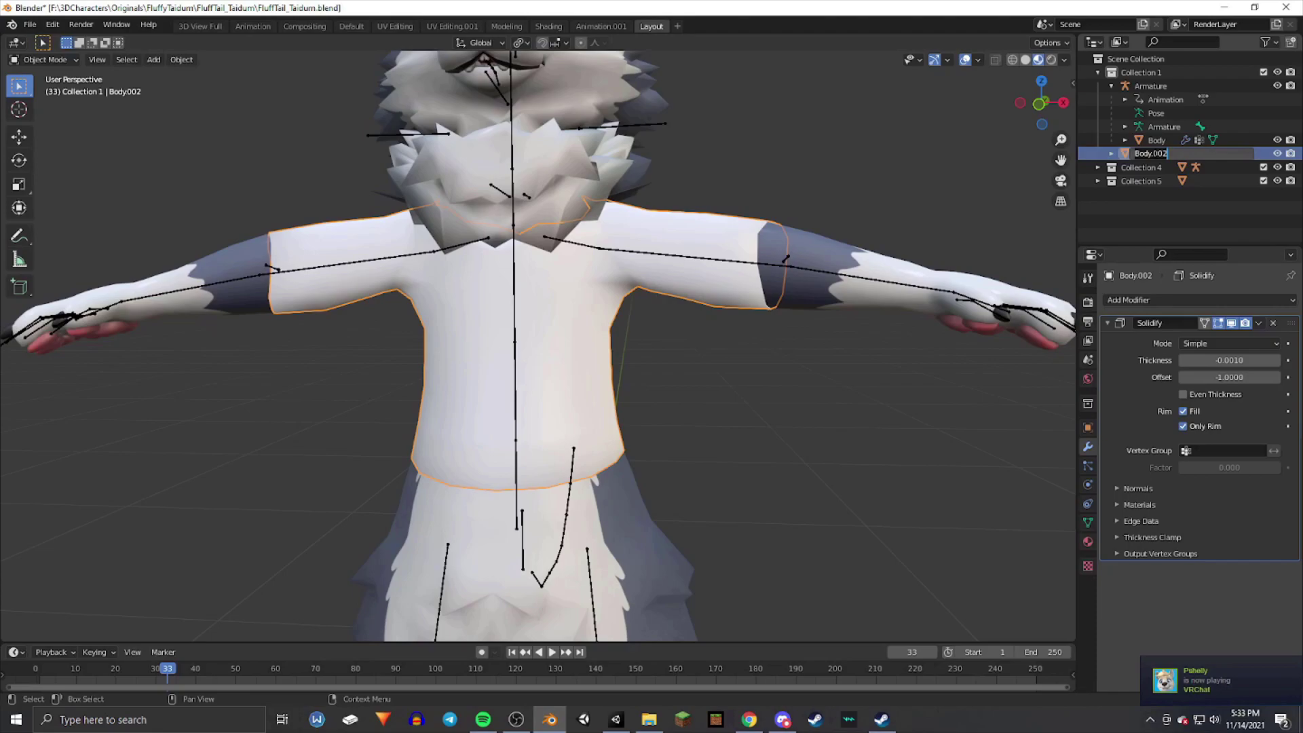
{"action": "key", "text": "BackSpace"}
{"action": "type", "text": "Shirt"}
{"action": "key", "text": "Return"}
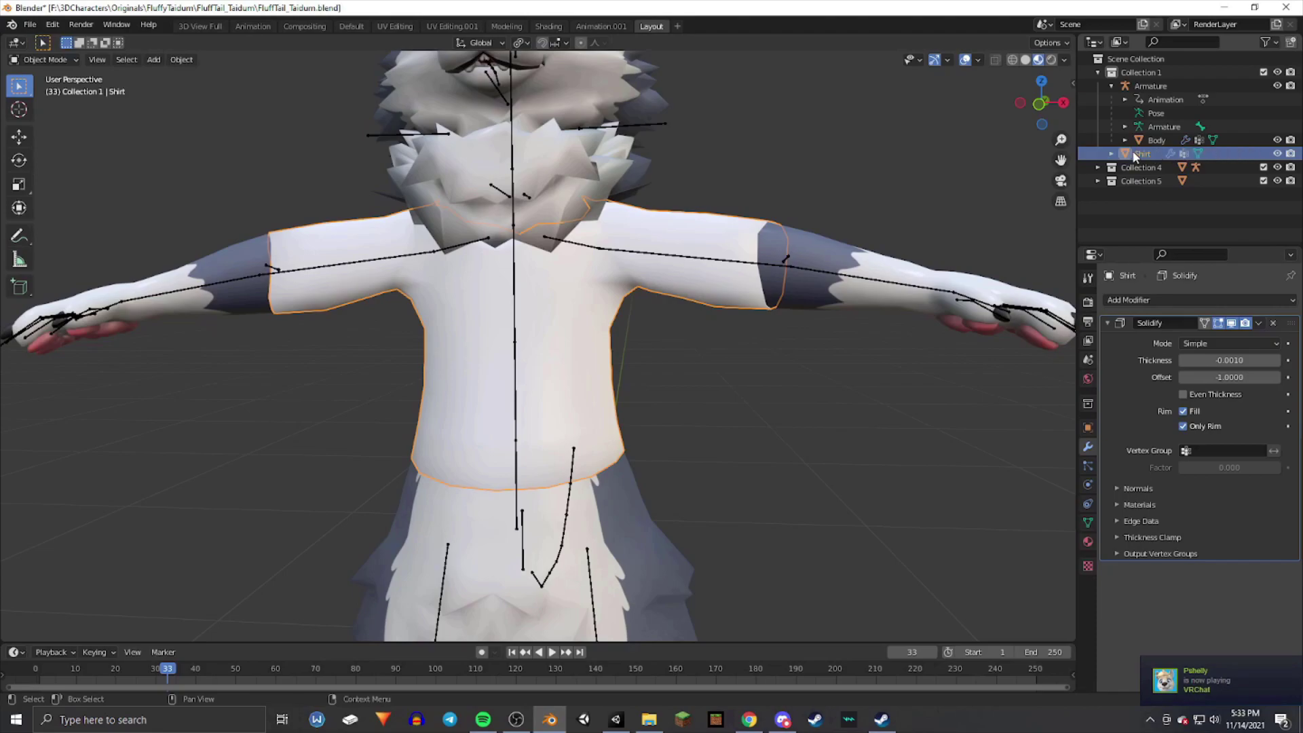
{"action": "middle_click_drag", "start_coordinate": [824, 201], "coordinate": [653, 270]}
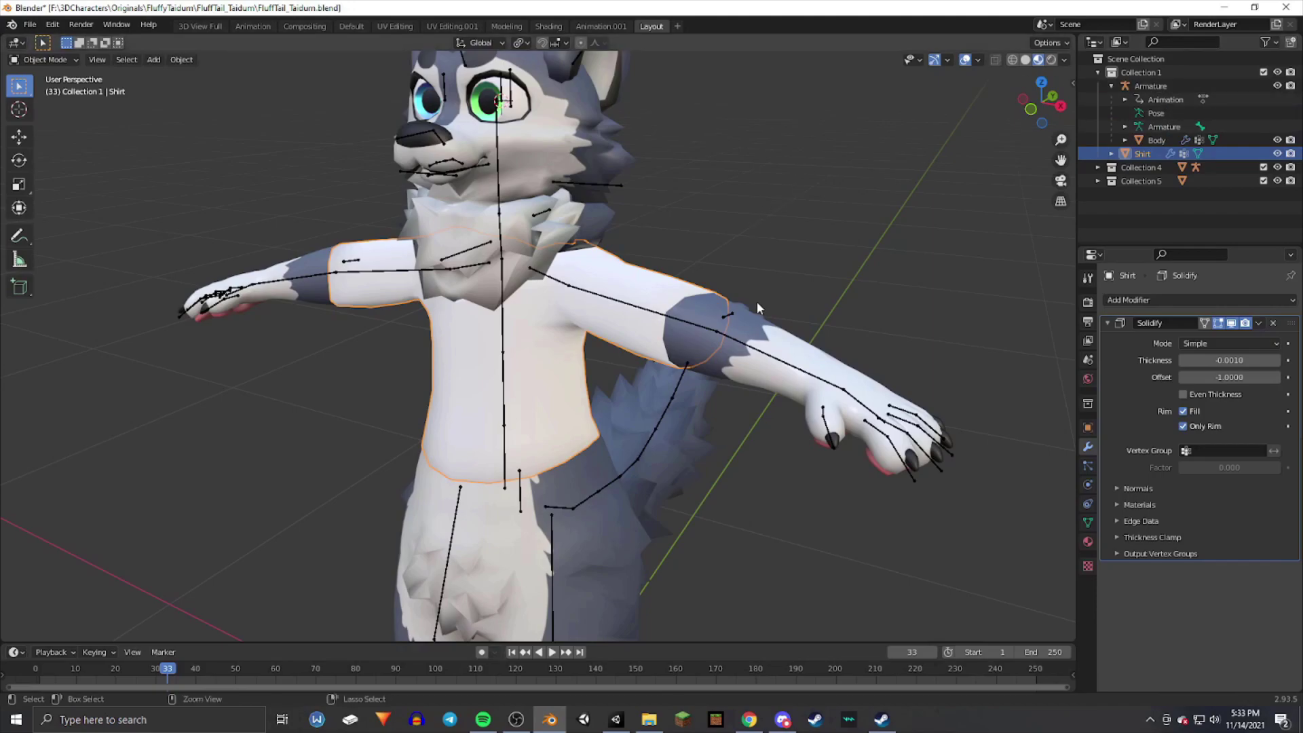
- Parent the Shirt to the Armature with empty groups, then deselect everything
{"action": "left_click", "coordinate": [767, 329], "text": "shift"}
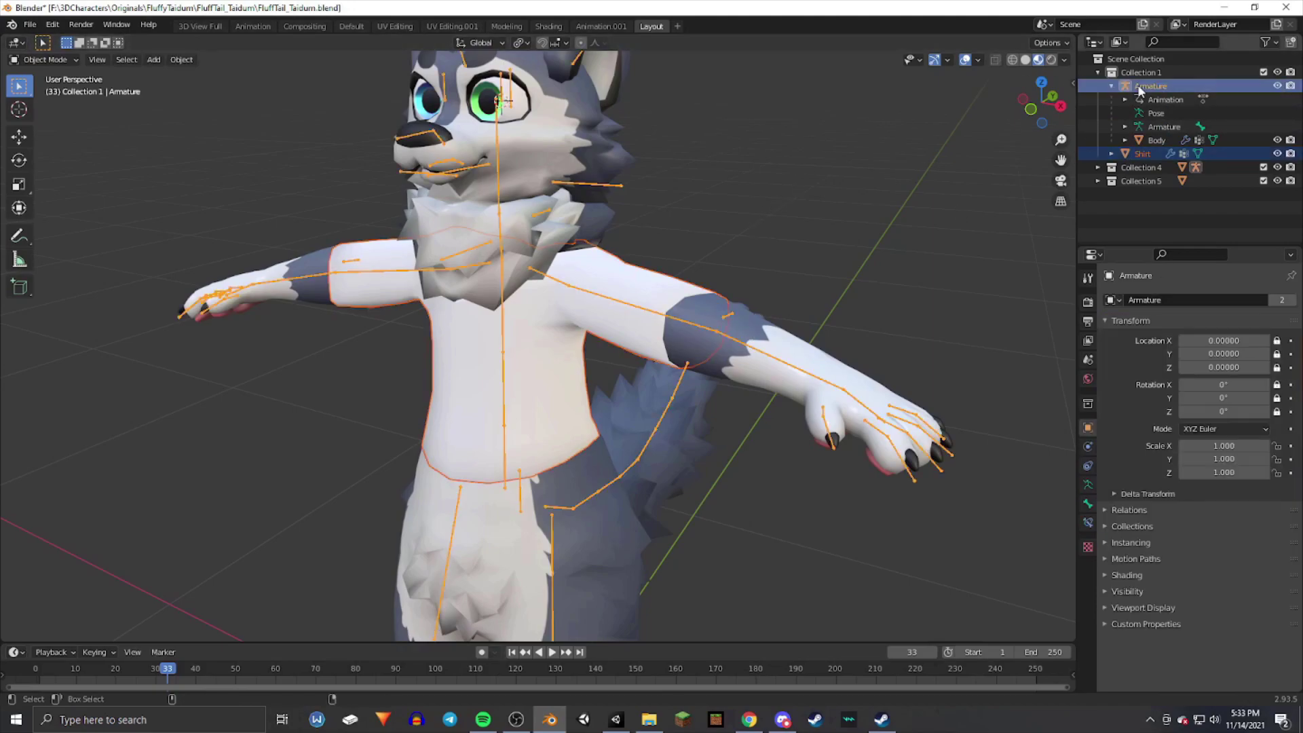
{"action": "middle_click_drag", "start_coordinate": [655, 248], "coordinate": [665, 245]}
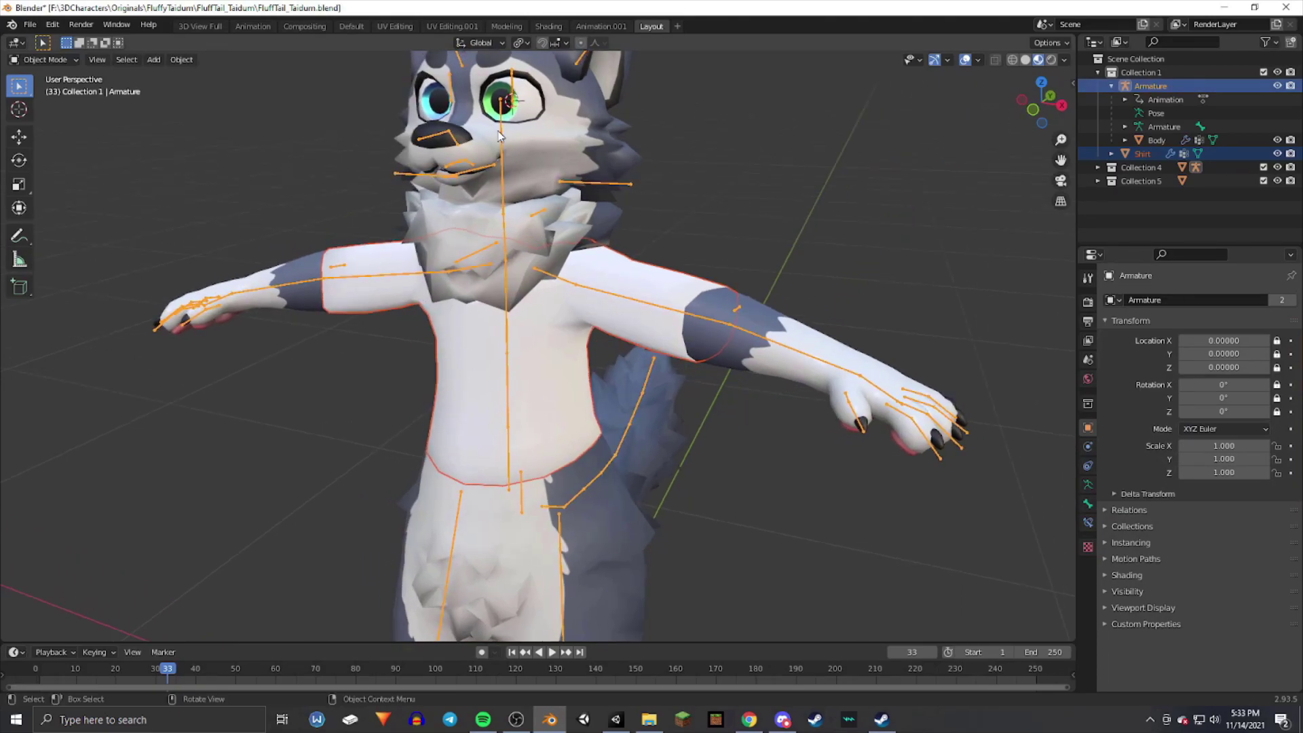
{"action": "middle_click_drag", "start_coordinate": [367, 237], "coordinate": [558, 238]}
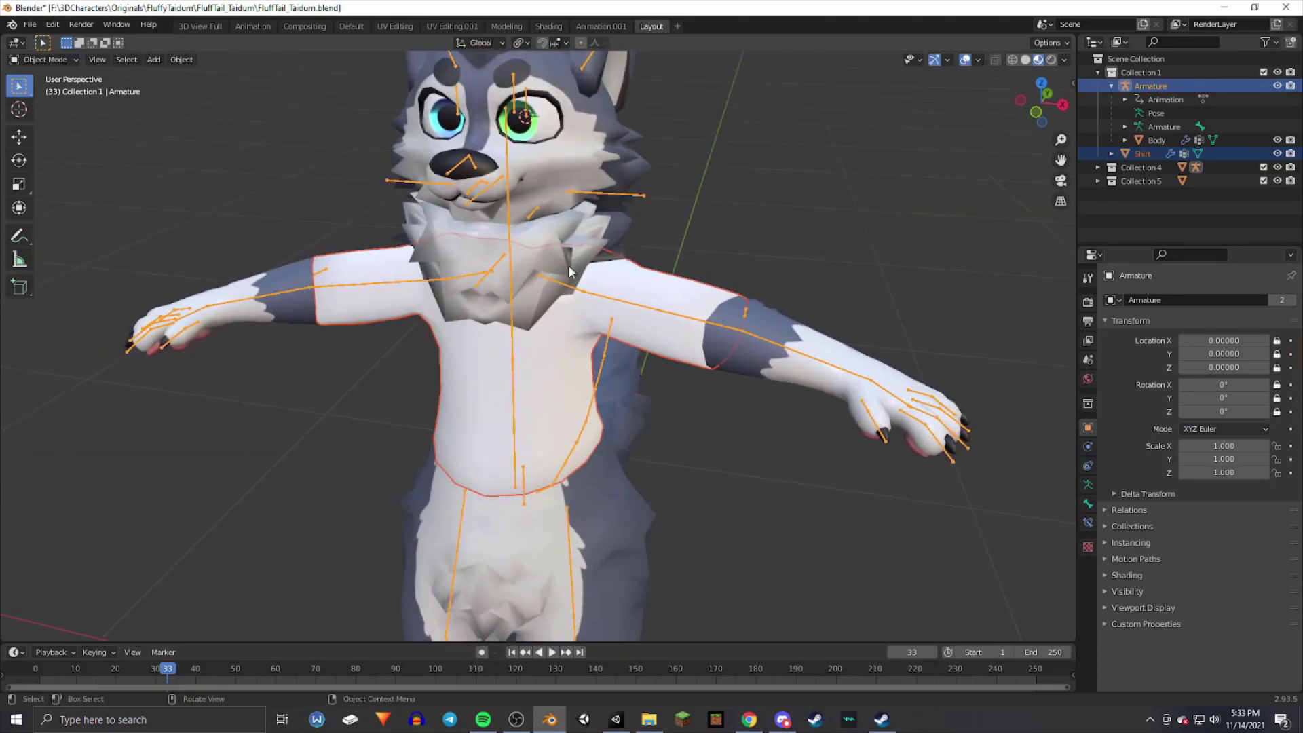
{"action": "right_click", "coordinate": [570, 300]}
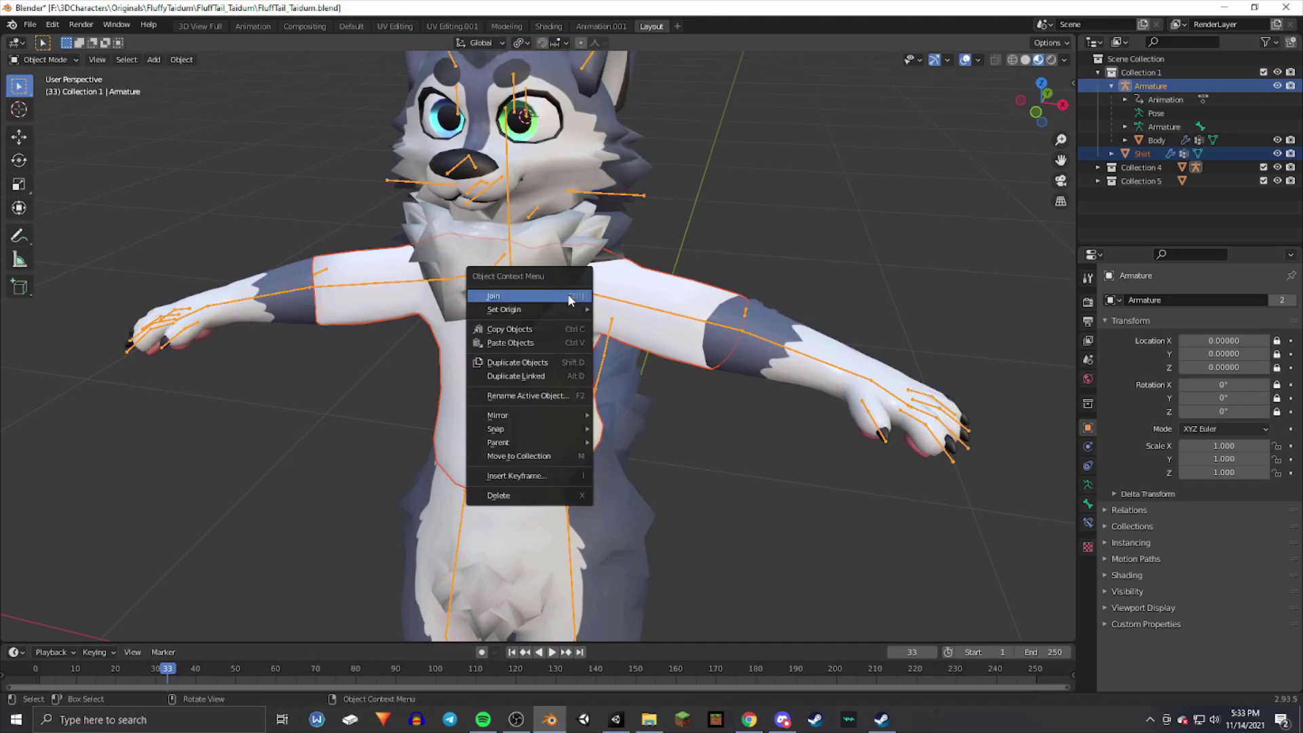
{"action": "mouse_move", "coordinate": [515, 452]}
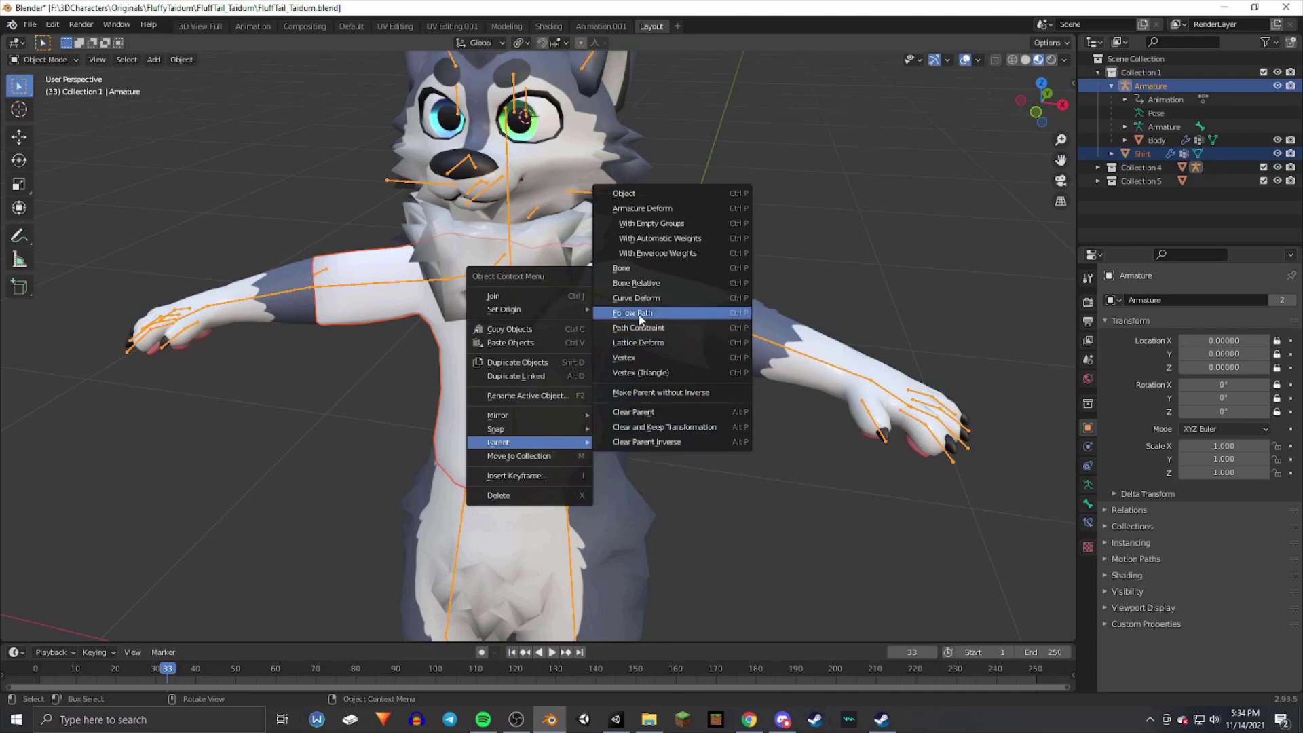
{"action": "left_click", "coordinate": [687, 222]}
{"action": "middle_click_drag", "start_coordinate": [687, 218], "coordinate": [782, 197]}
{"action": "key", "text": "Tab"}
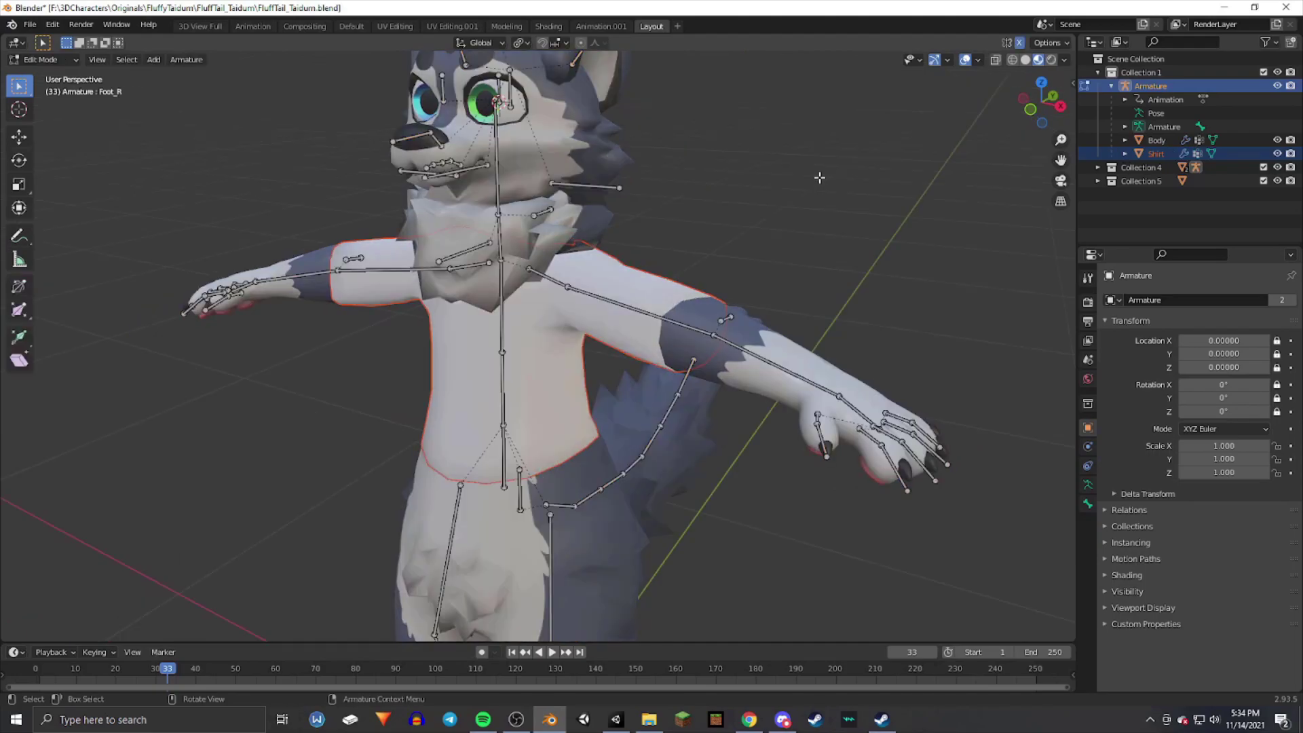
{"action": "key", "text": "Tab"}
{"action": "left_click", "coordinate": [783, 196]}
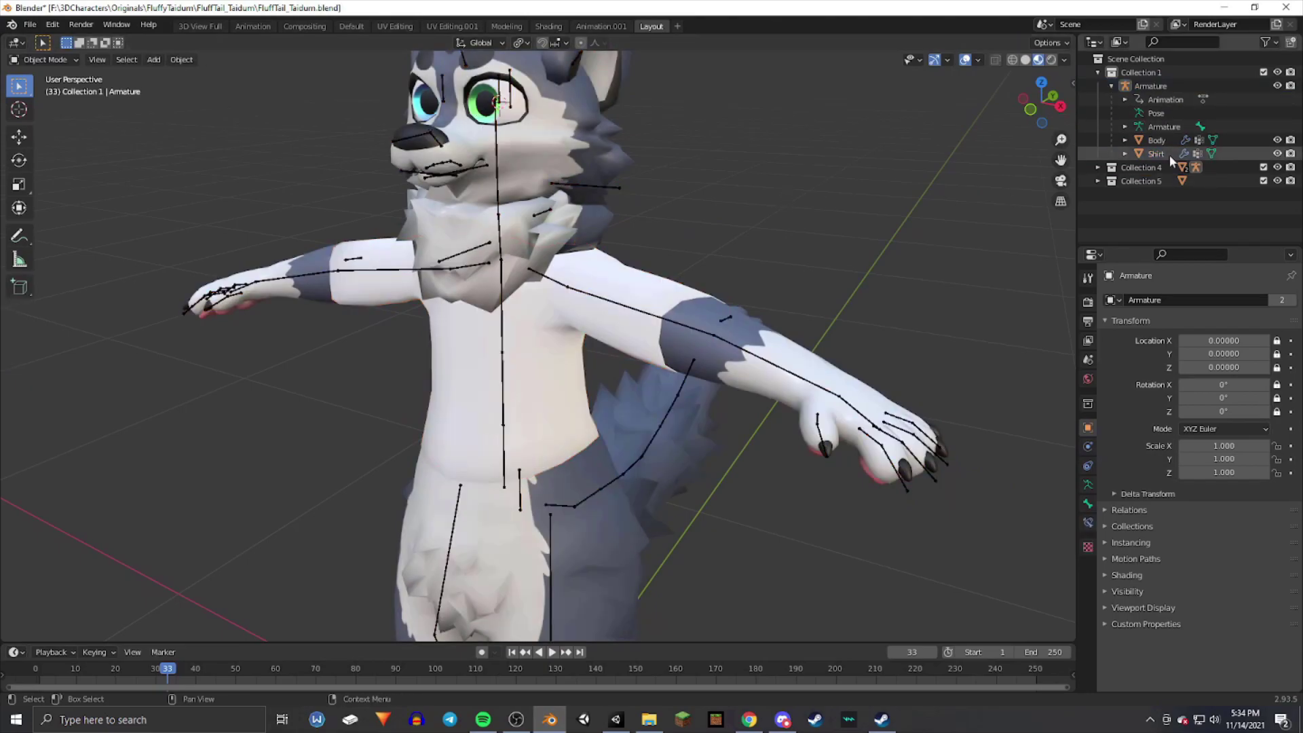
{"action": "middle_click_drag", "start_coordinate": [668, 255], "coordinate": [473, 241]}
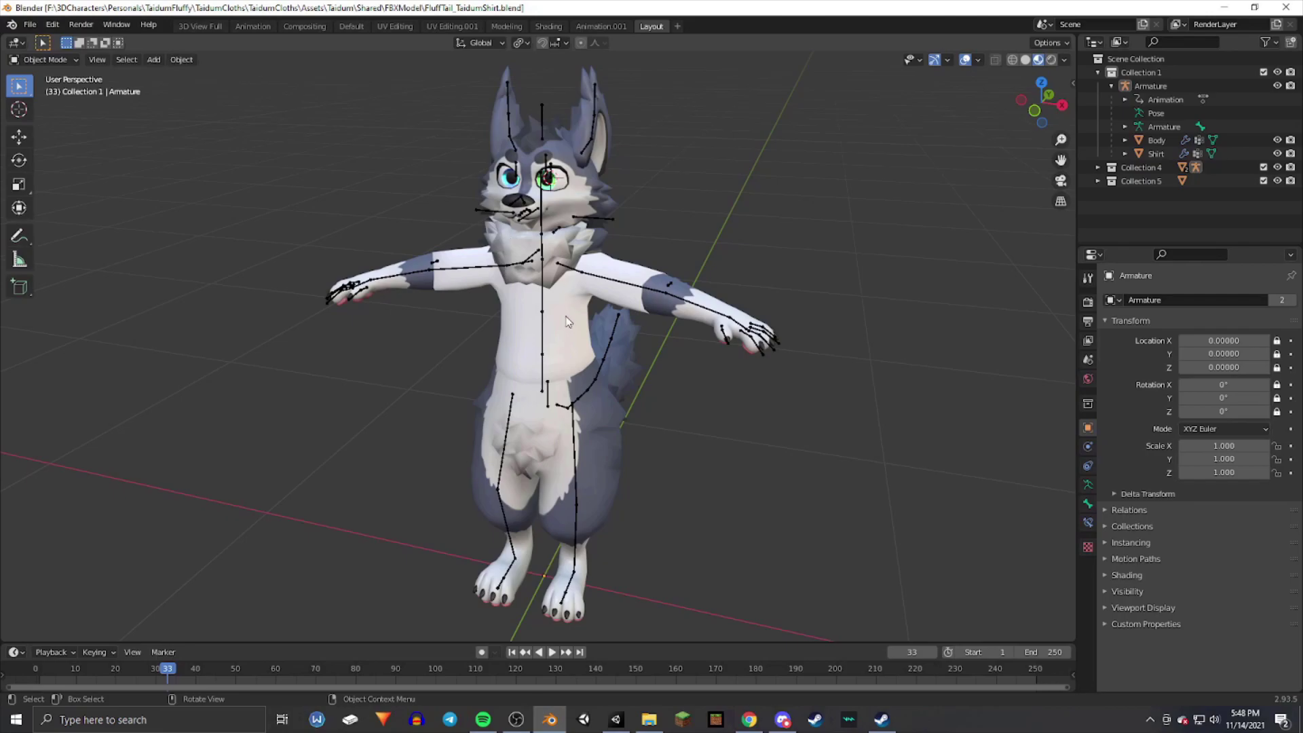
- Import mane chunk tuft.fbx as an FBX file
{"action": "scroll", "coordinate": [568, 322], "scroll_direction": "up", "scroll_amount": 3}
{"action": "middle_click_drag", "start_coordinate": [644, 105], "coordinate": [396, 188], "text": "shift"}
{"action": "left_click", "coordinate": [30, 24]}
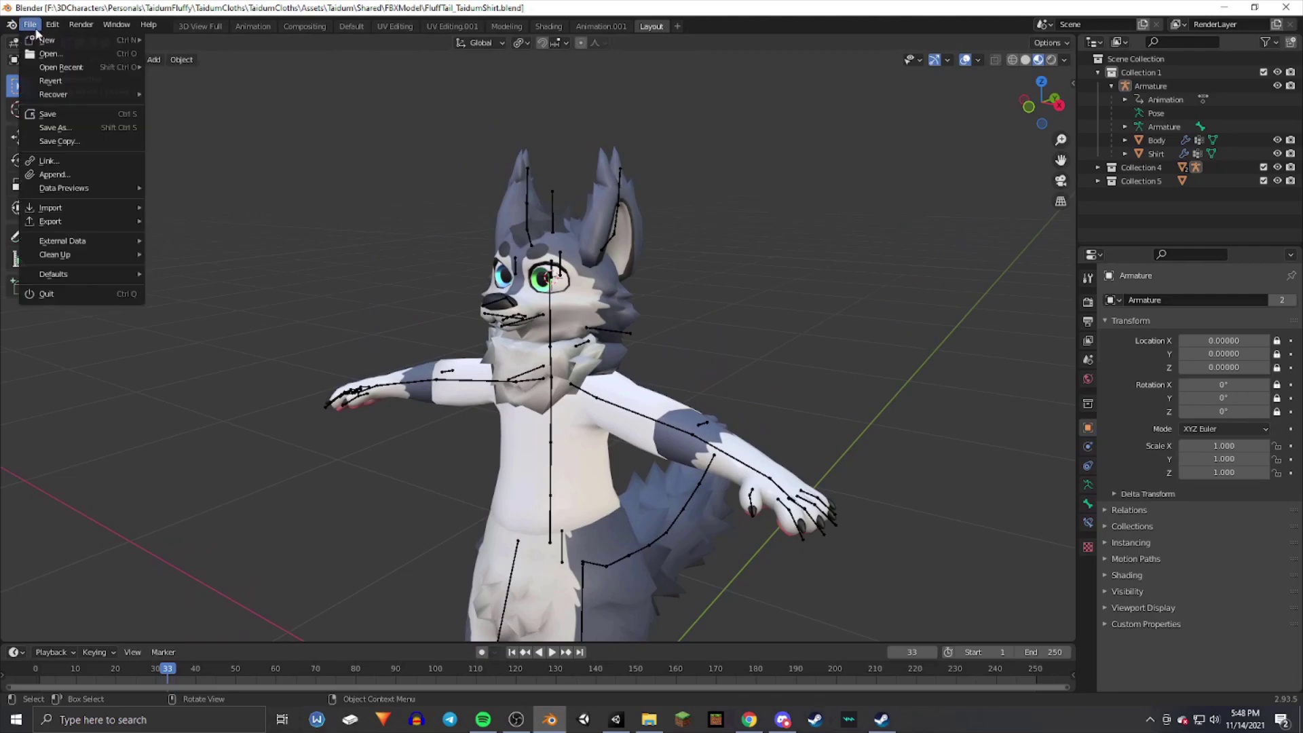
{"action": "mouse_move", "coordinate": [70, 205]}
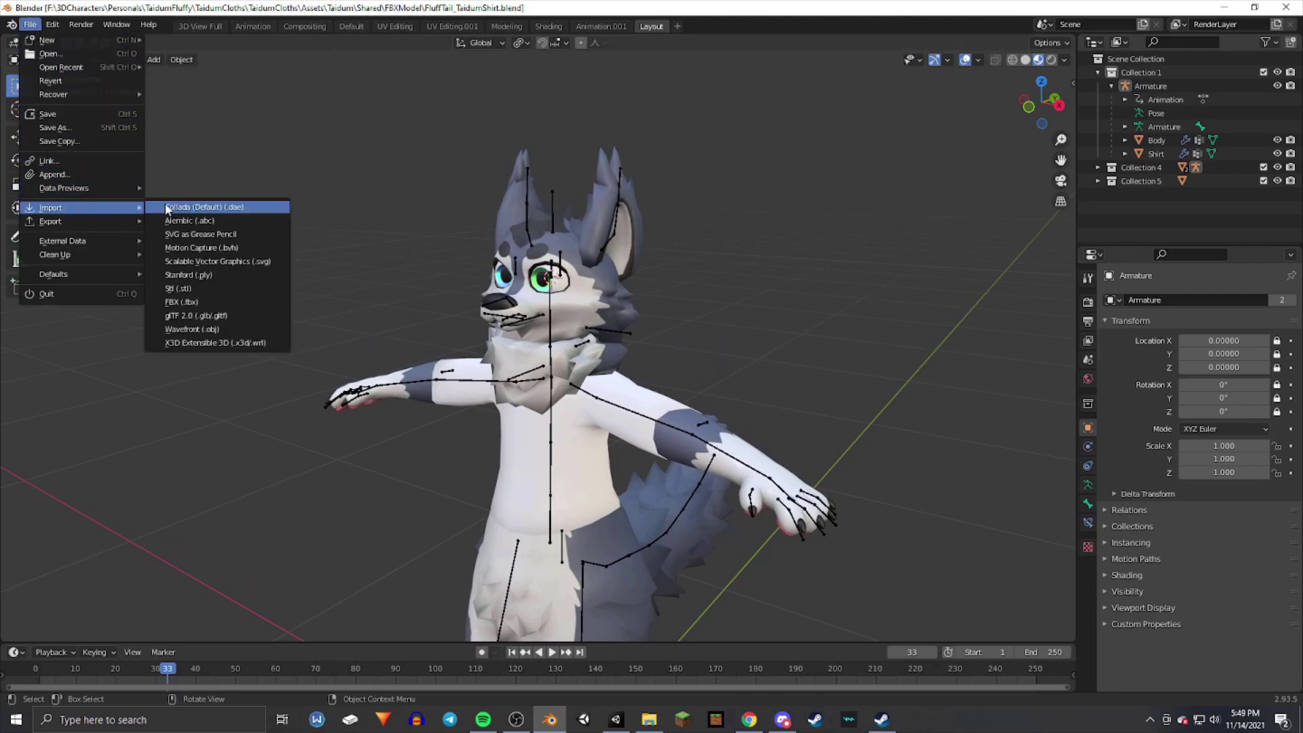
{"action": "left_click", "coordinate": [189, 304]}
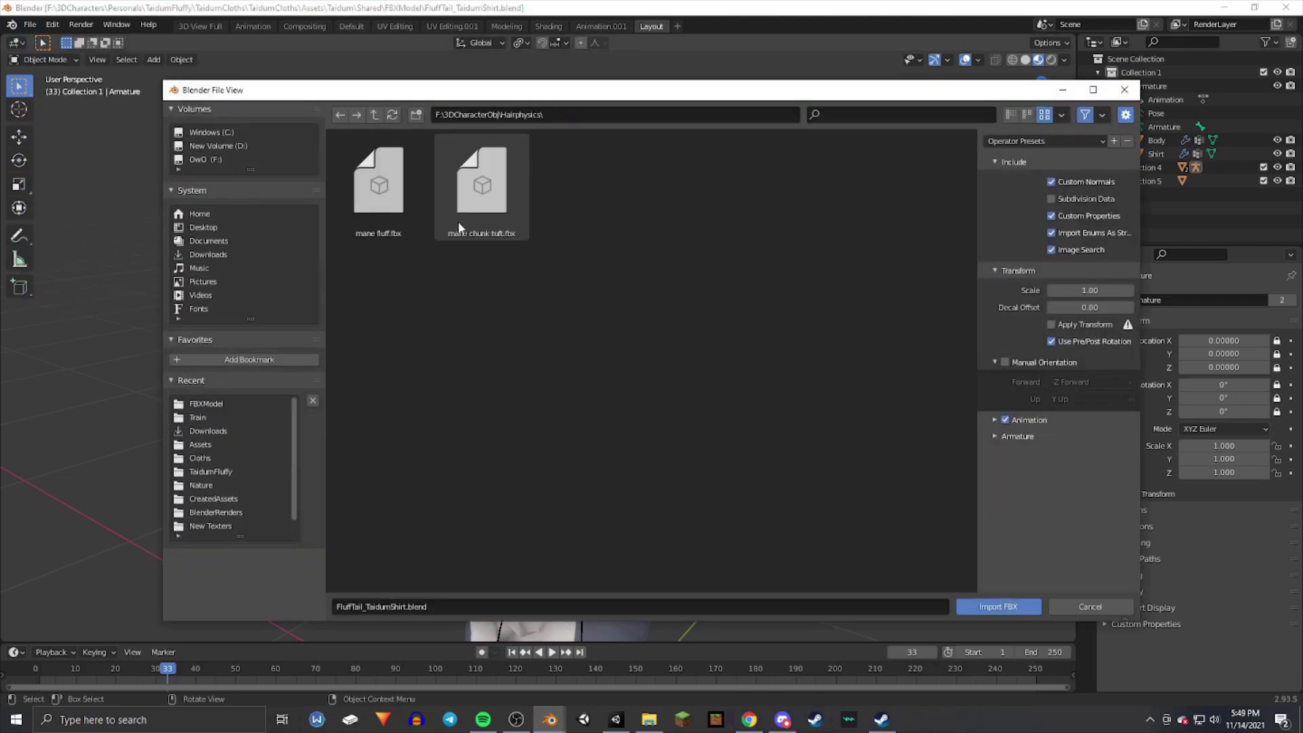
{"action": "double_click", "coordinate": [457, 211]}
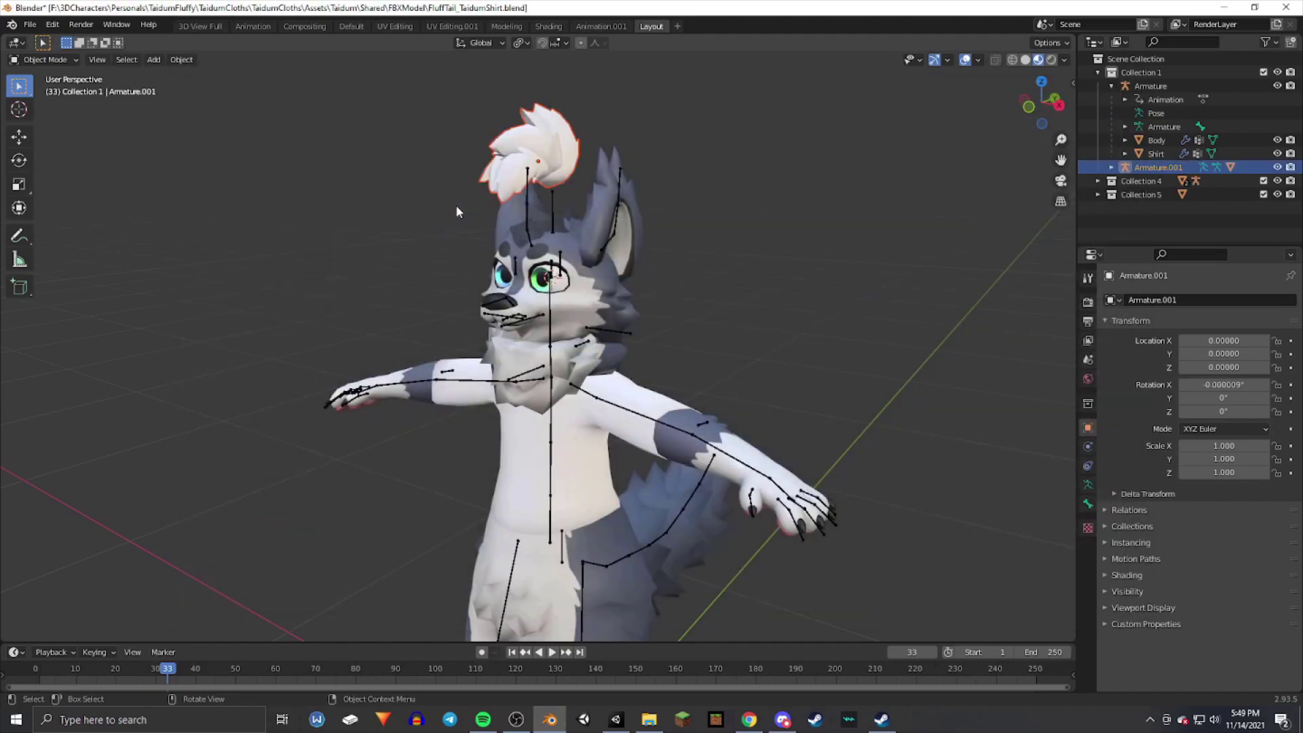
- Start moving the imported hair tuft vertically along Z
{"action": "middle_click_drag", "start_coordinate": [487, 198], "coordinate": [532, 217]}
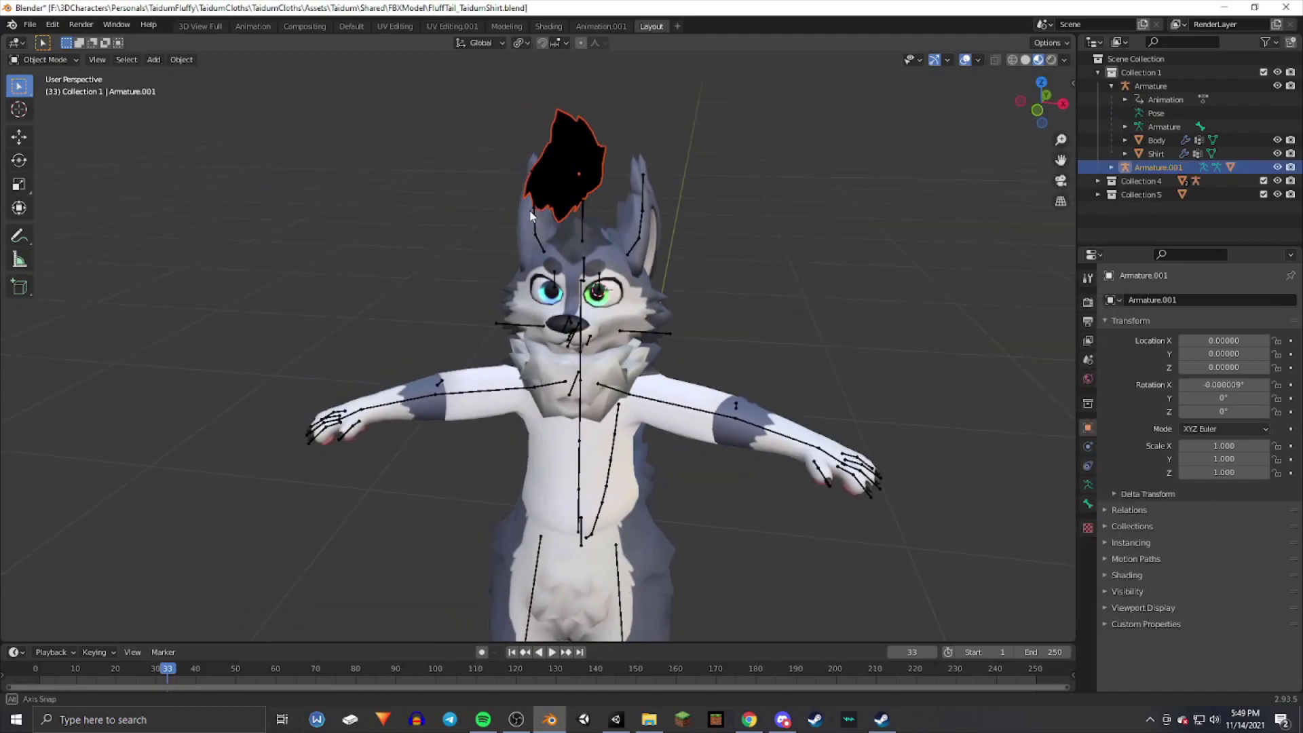
{"action": "left_click", "coordinate": [21, 137]}
{"action": "middle_click_drag", "start_coordinate": [687, 234], "coordinate": [575, 291]}
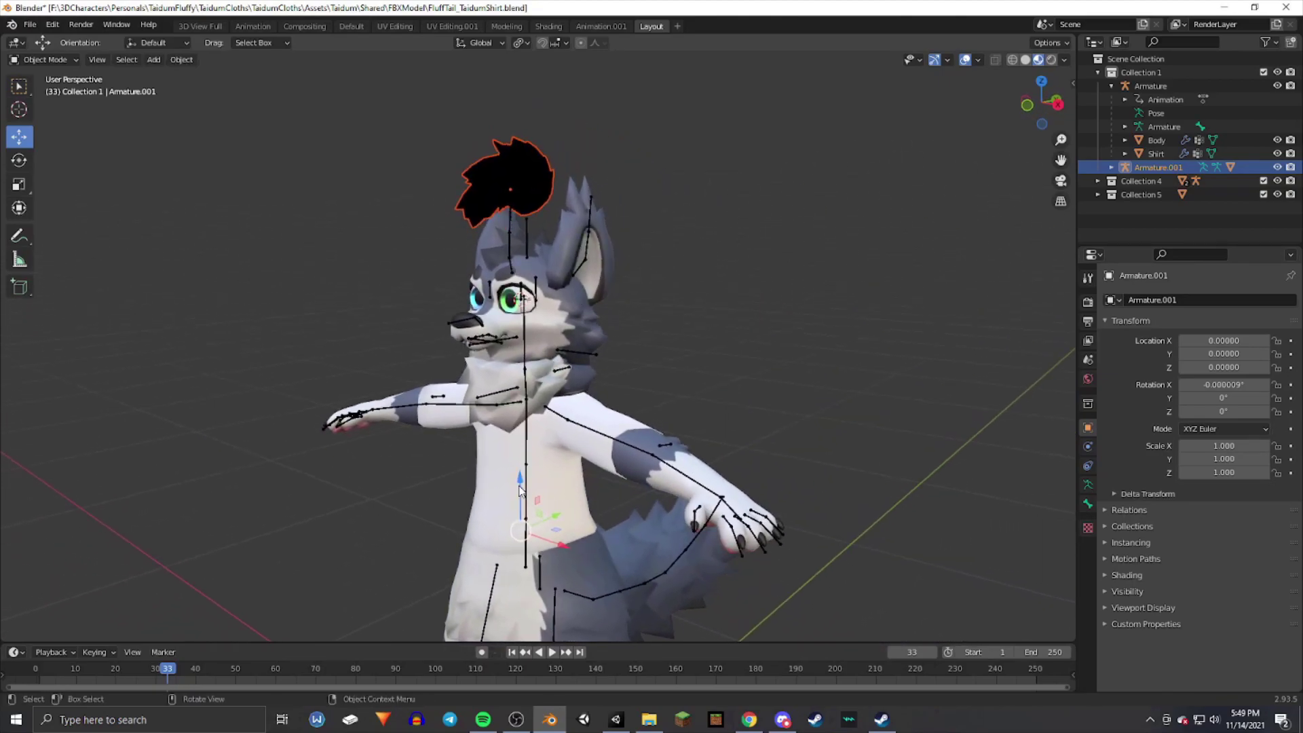
{"action": "key", "text": "g"}
{"action": "key", "text": "z"}
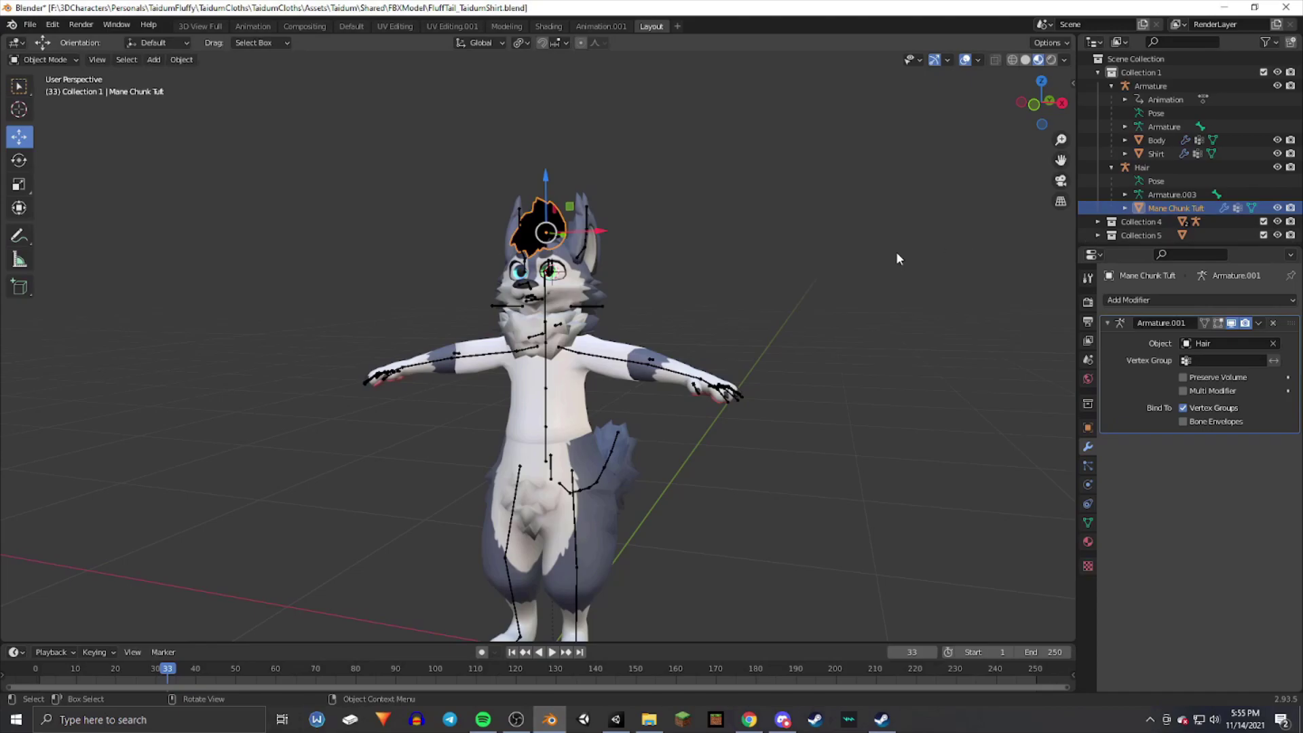
- Parent the Mane Chunk Tuft to the Armature with empty groups and delete the Hair rig
{"action": "left_click", "coordinate": [1155, 86], "text": "ctrl"}
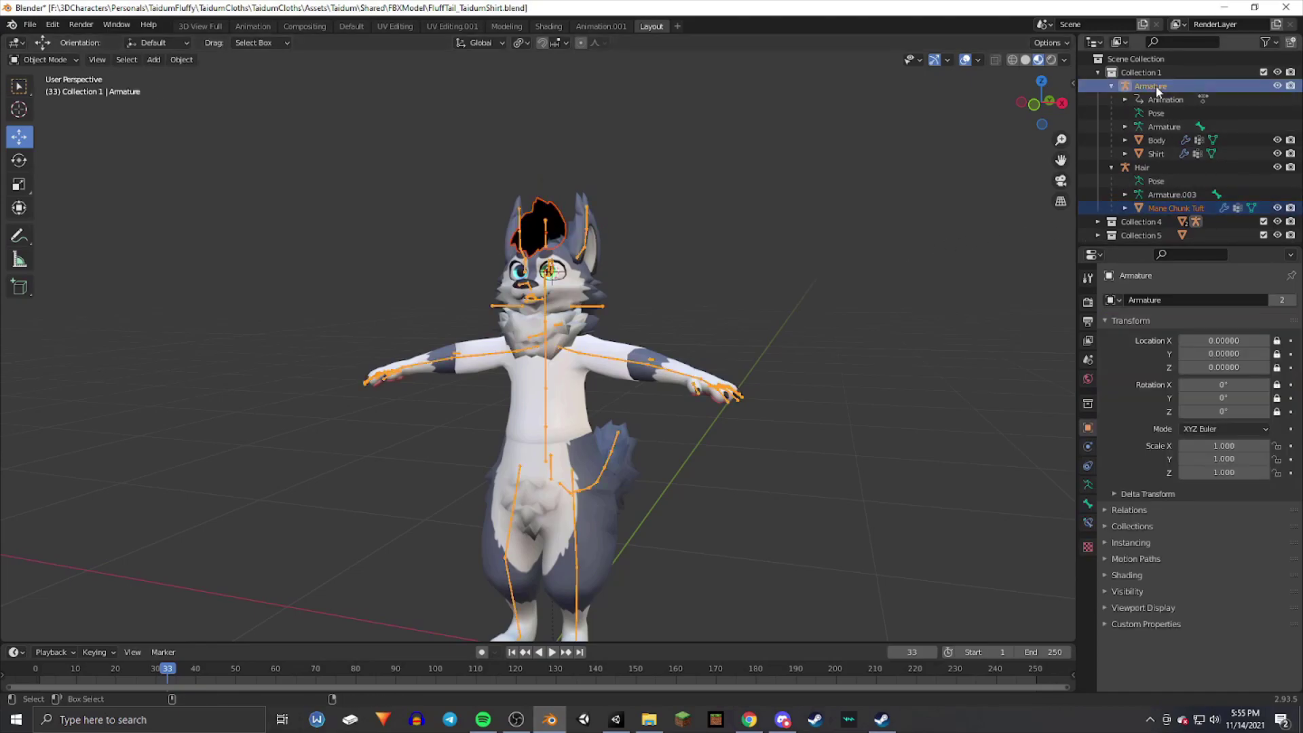
{"action": "right_click", "coordinate": [590, 316]}
{"action": "mouse_move", "coordinate": [590, 315]}
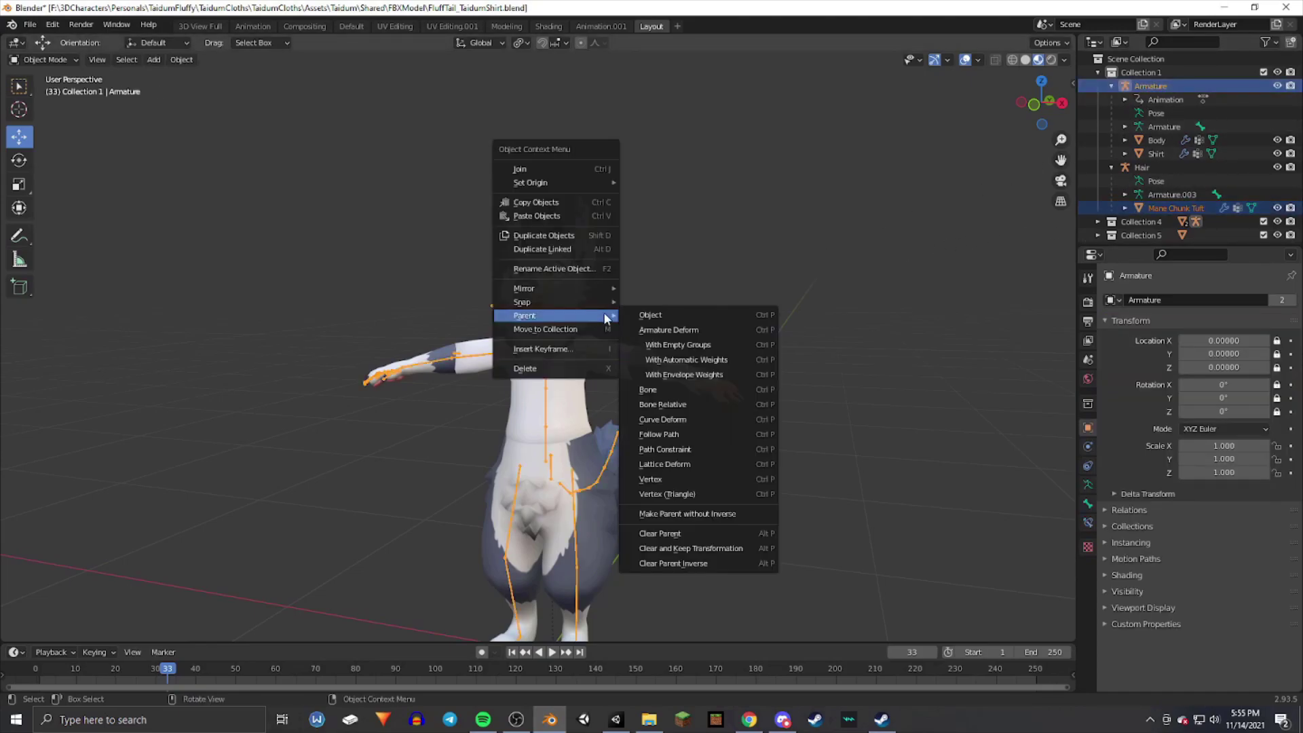
{"action": "left_click", "coordinate": [678, 345]}
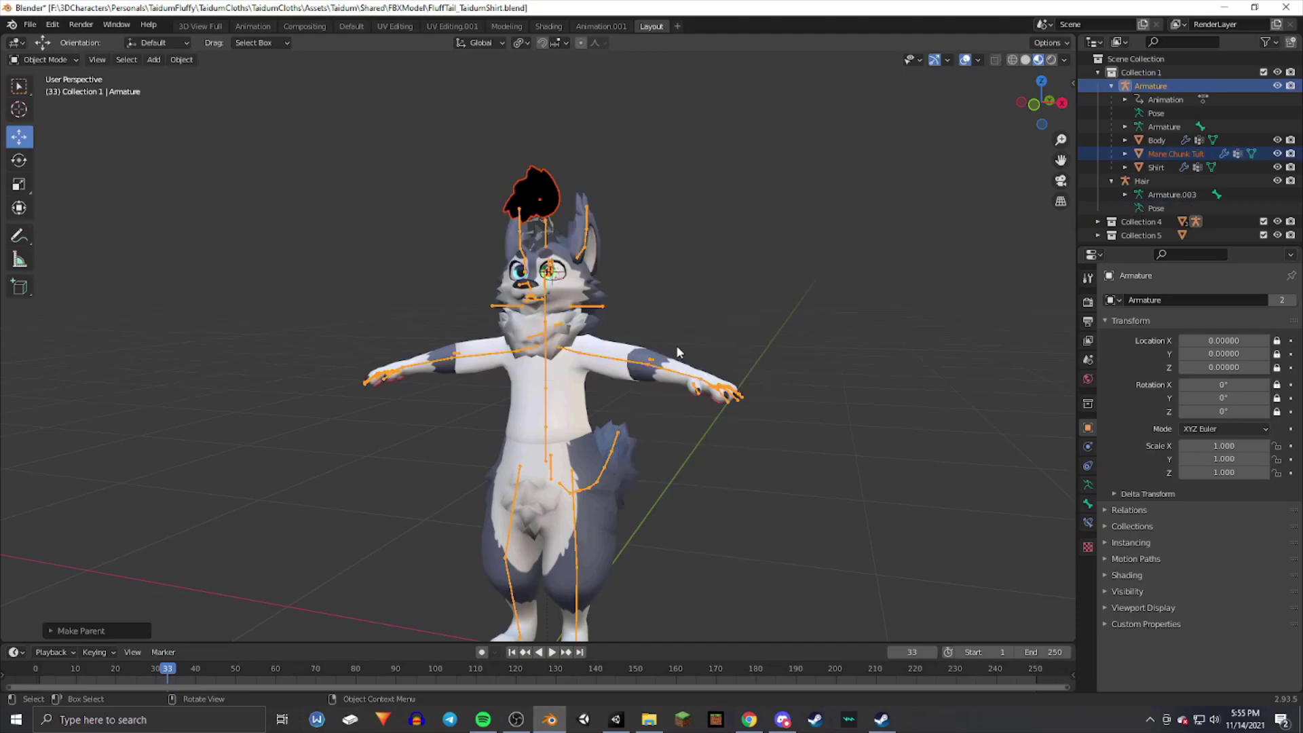
{"action": "middle_click_drag", "start_coordinate": [645, 316], "coordinate": [614, 309]}
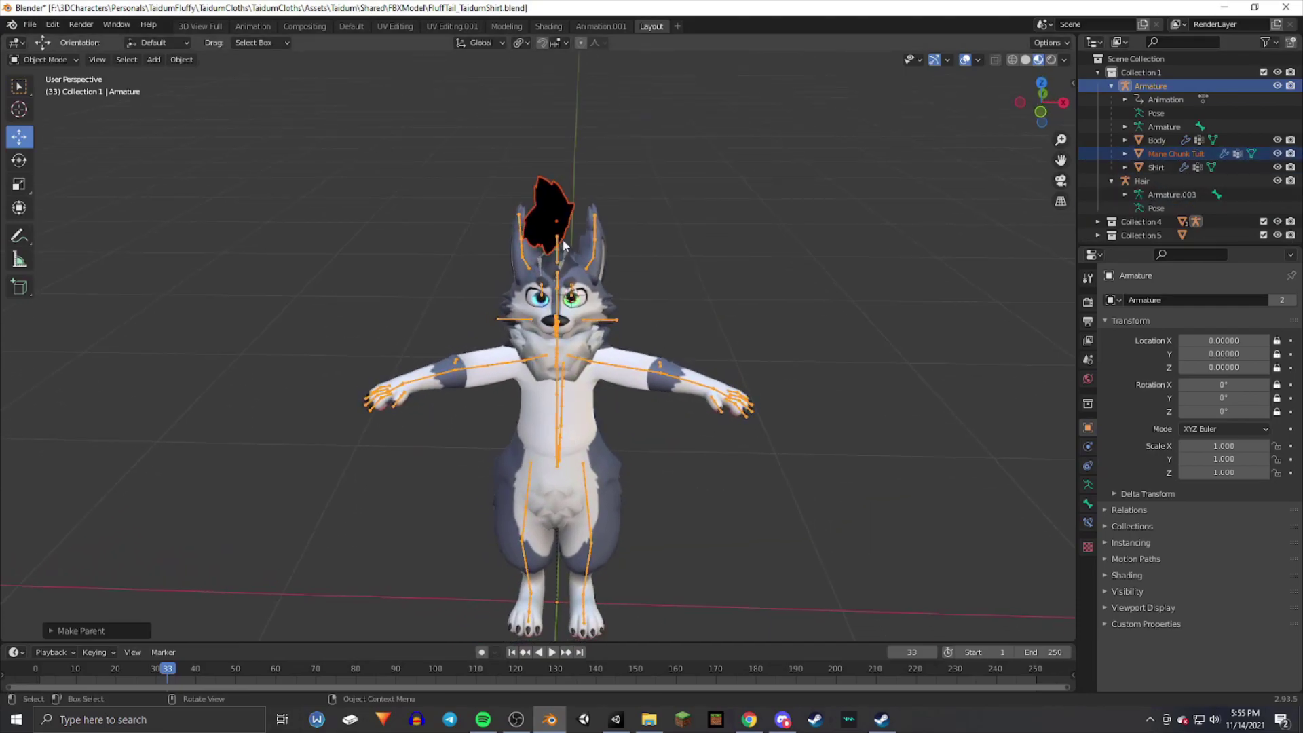
{"action": "left_click", "coordinate": [1154, 182]}
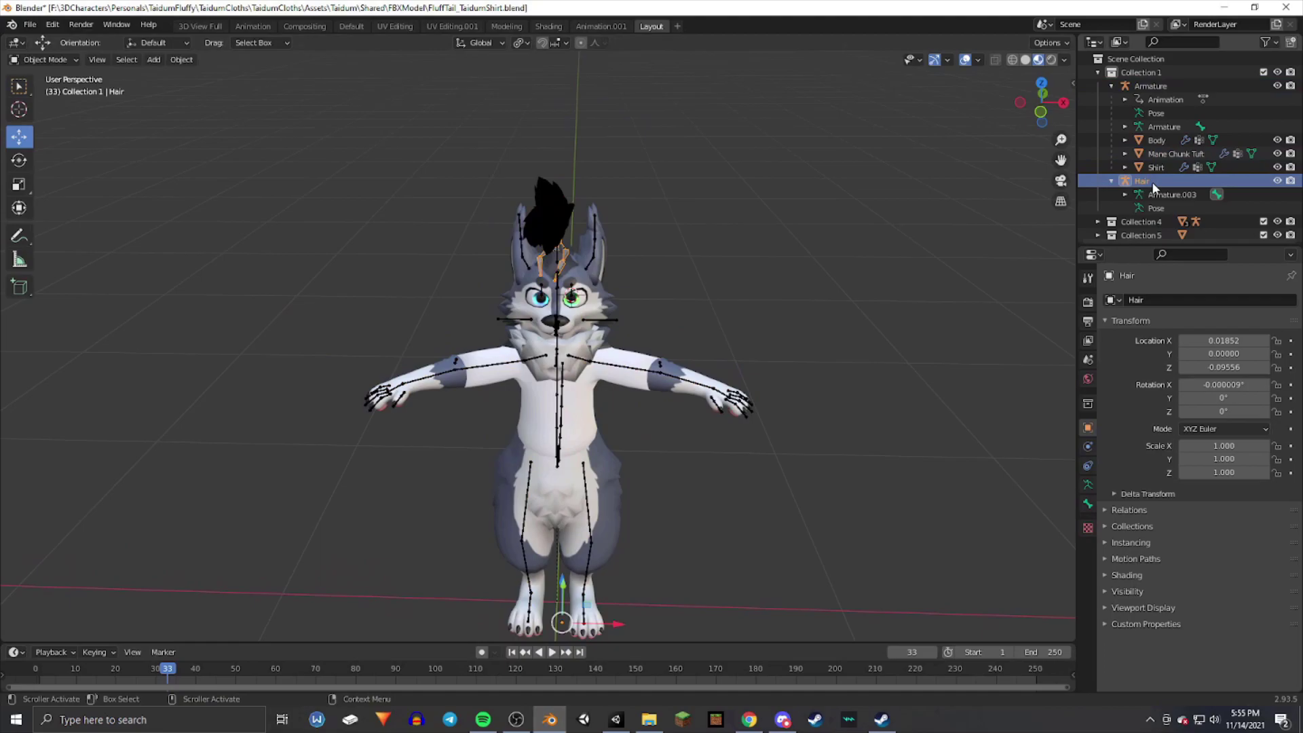
{"action": "key", "text": "Delete"}
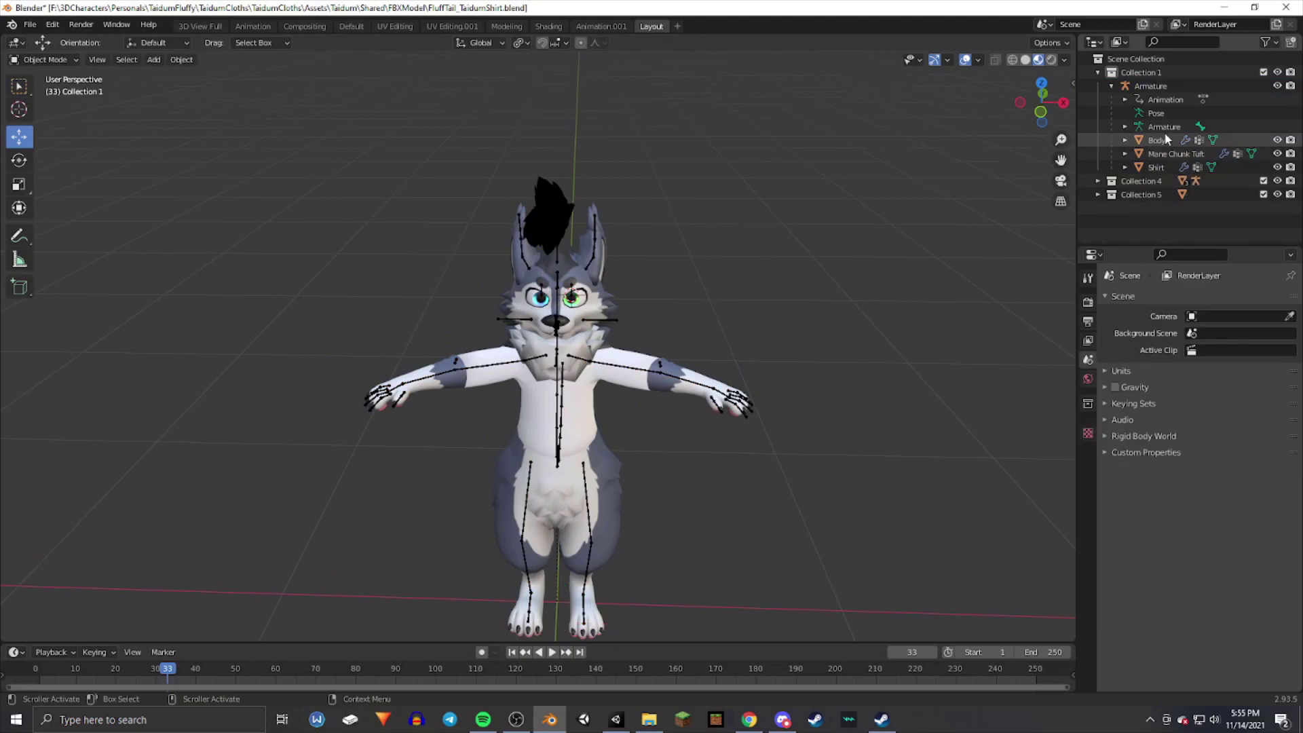
- Move the tuft sideways along X and lower it along Z onto the head
{"action": "left_click", "coordinate": [1161, 153]}
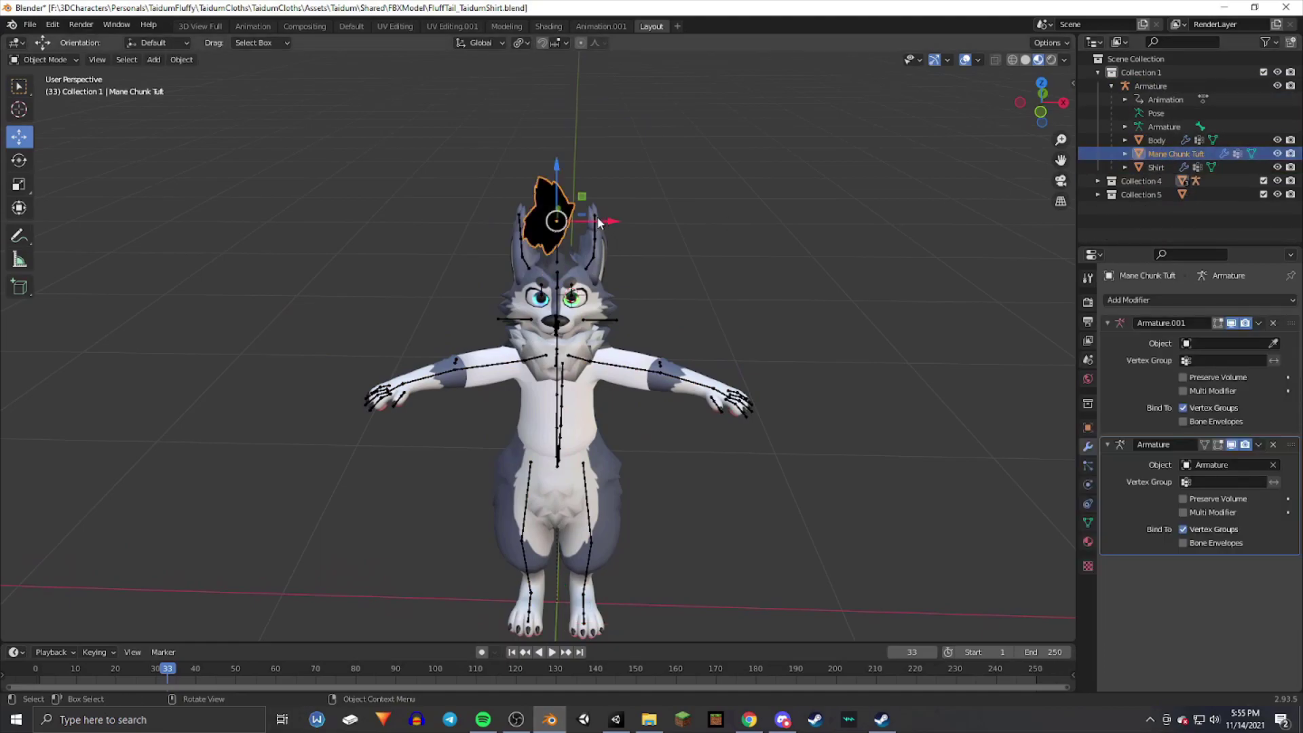
{"action": "scroll", "coordinate": [592, 189], "scroll_direction": "up", "scroll_amount": 2}
{"action": "key", "text": "g"}
{"action": "key", "text": "x"}
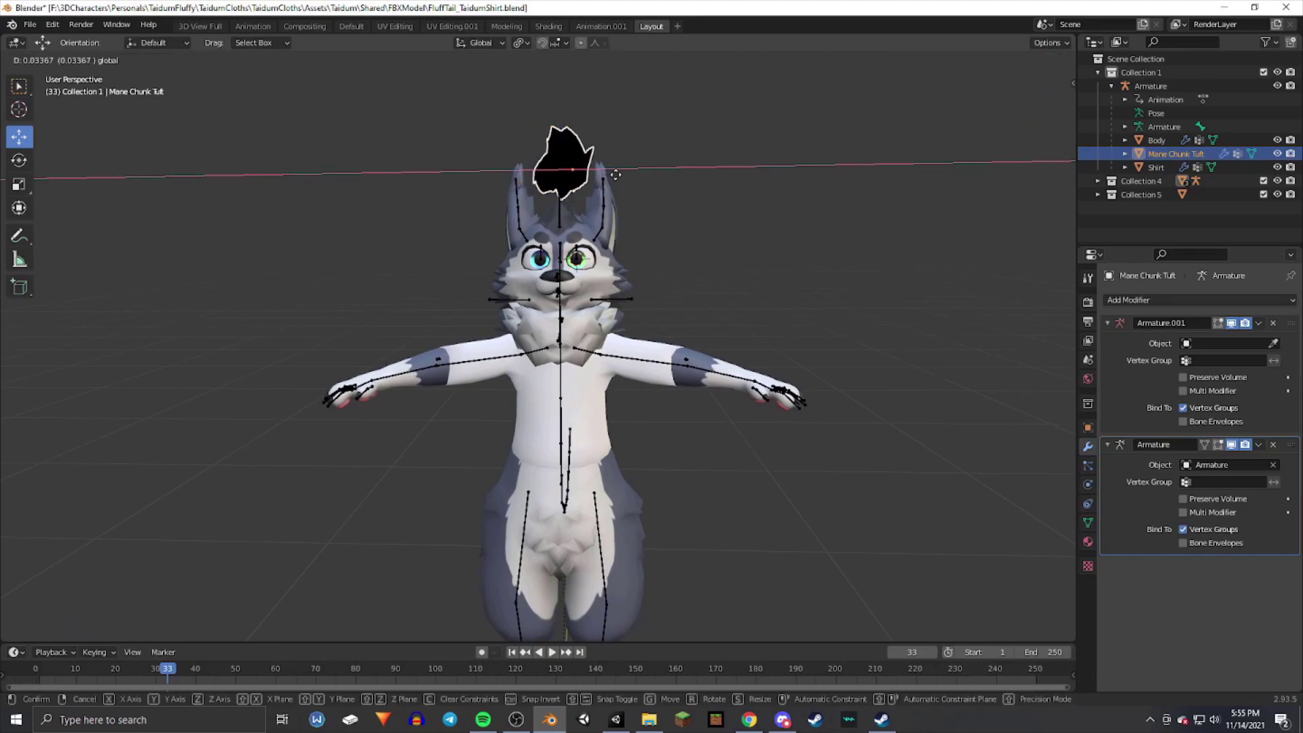
{"action": "left_click", "coordinate": [615, 175]}
{"action": "key", "text": "g"}
{"action": "key", "text": "z"}
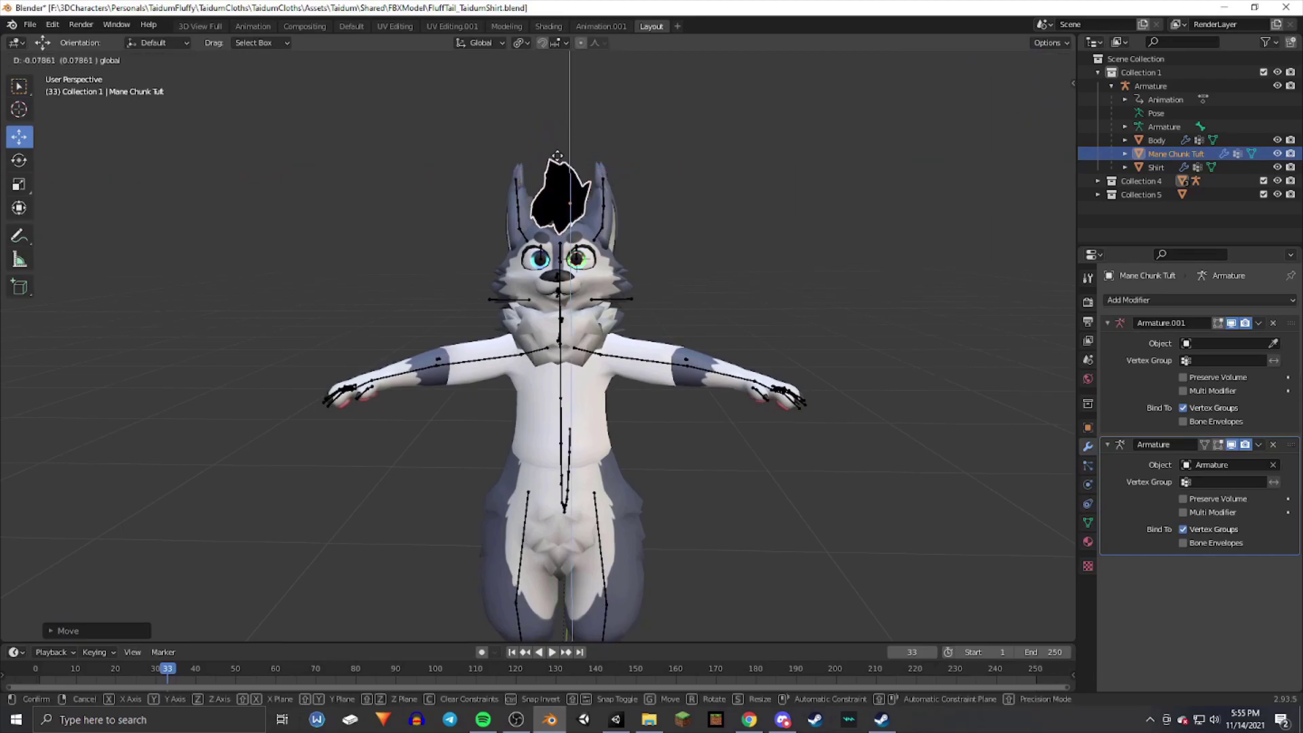
{"action": "left_click_drag", "start_coordinate": [557, 155], "coordinate": [558, 163]}
{"action": "left_click", "coordinate": [745, 231]}
- Fine-tune the tuft's X and Z position on the head with the gizmo arrows
{"action": "middle_click_drag", "start_coordinate": [757, 232], "coordinate": [450, 319]}
{"action": "left_click", "coordinate": [509, 246]}
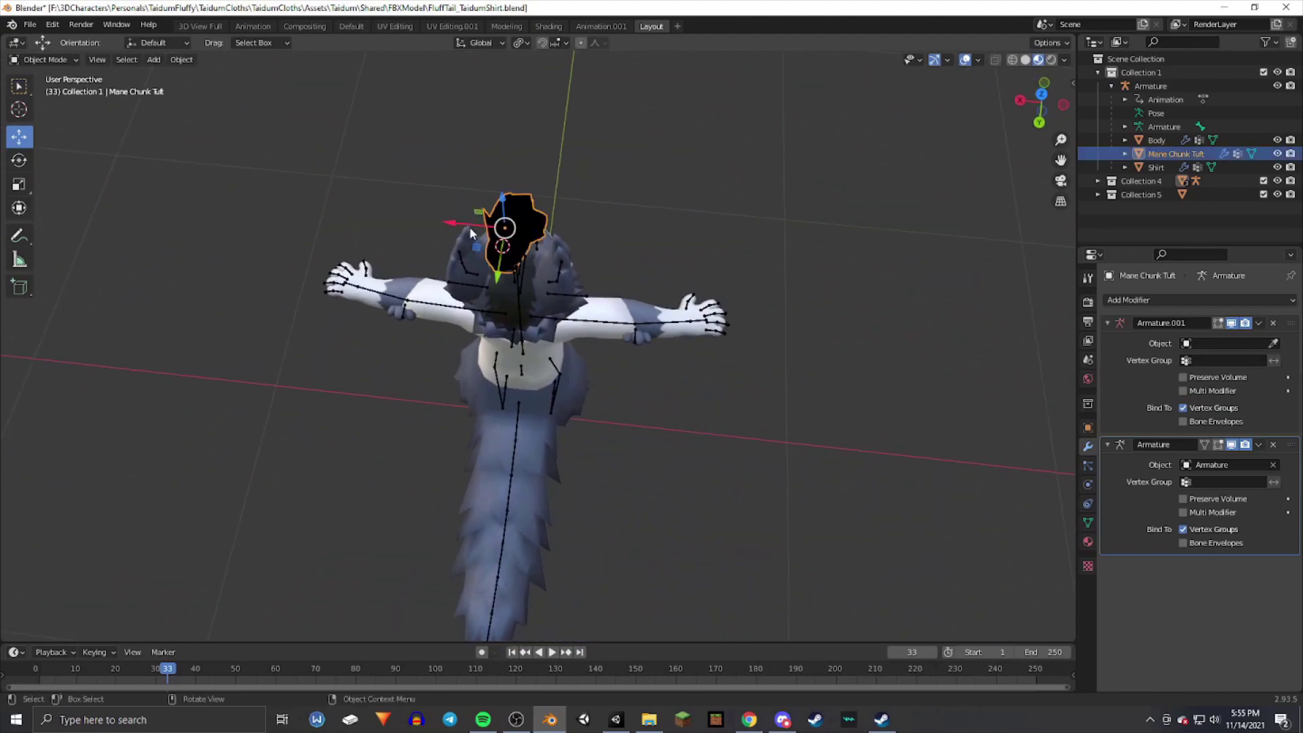
{"action": "left_click_drag", "start_coordinate": [463, 222], "coordinate": [478, 234]}
{"action": "middle_click_drag", "start_coordinate": [483, 241], "coordinate": [603, 221]}
{"action": "left_click_drag", "start_coordinate": [528, 160], "coordinate": [529, 164]}
{"action": "middle_click_drag", "start_coordinate": [533, 178], "coordinate": [597, 193]}
{"action": "left_click_drag", "start_coordinate": [604, 216], "coordinate": [614, 217]}
{"action": "left_click", "coordinate": [659, 231]}
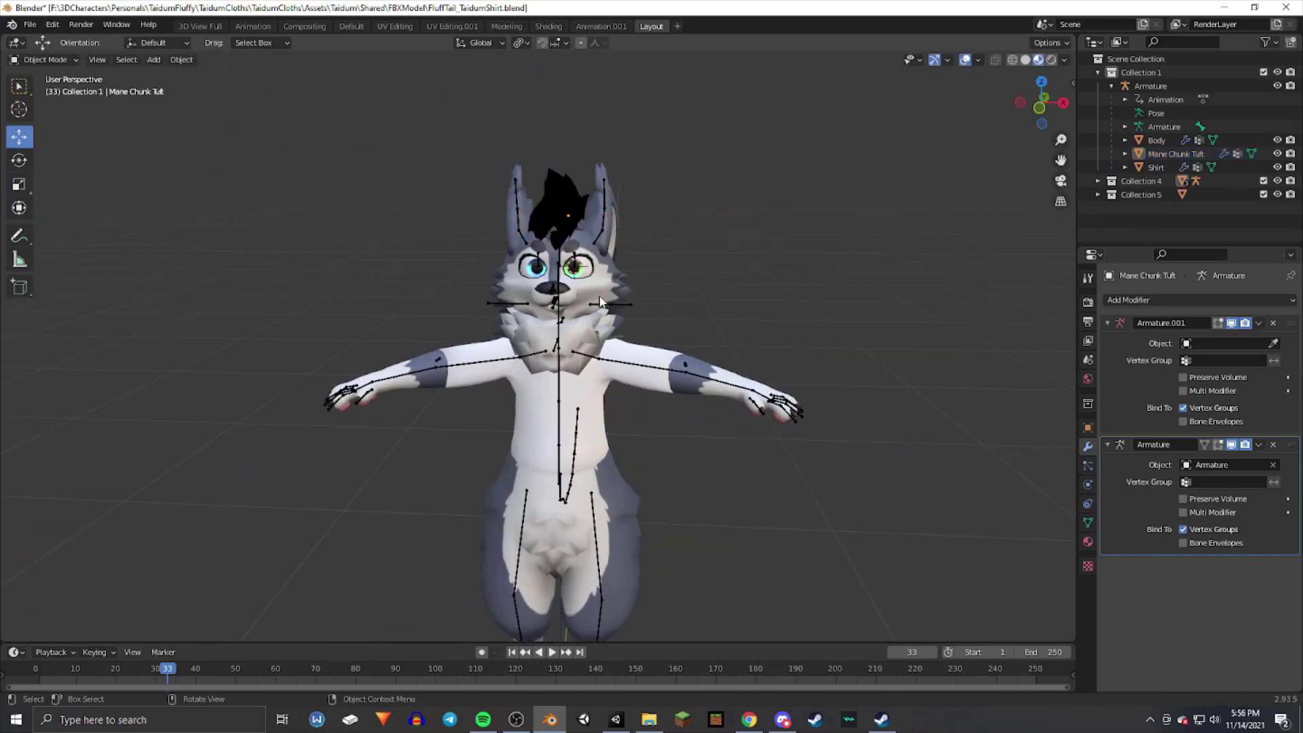
{"action": "scroll", "coordinate": [574, 295], "scroll_direction": "up", "scroll_amount": 2}
{"action": "middle_click_drag", "start_coordinate": [573, 295], "coordinate": [593, 302]}
{"action": "scroll", "coordinate": [592, 302], "scroll_direction": "down", "scroll_amount": 1}
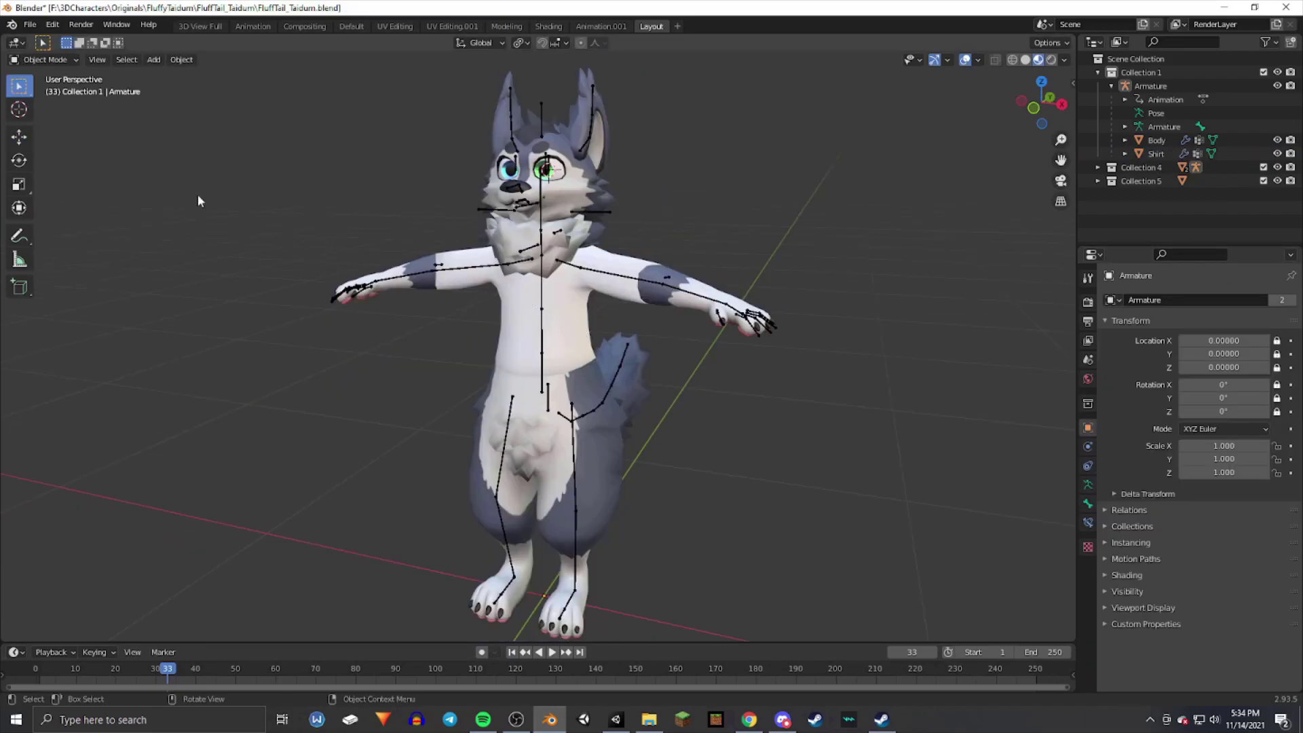
- Turn the wolf model to a three-quarter view and bring up Blender's Save As dialog
{"action": "key", "text": "KP_1"}
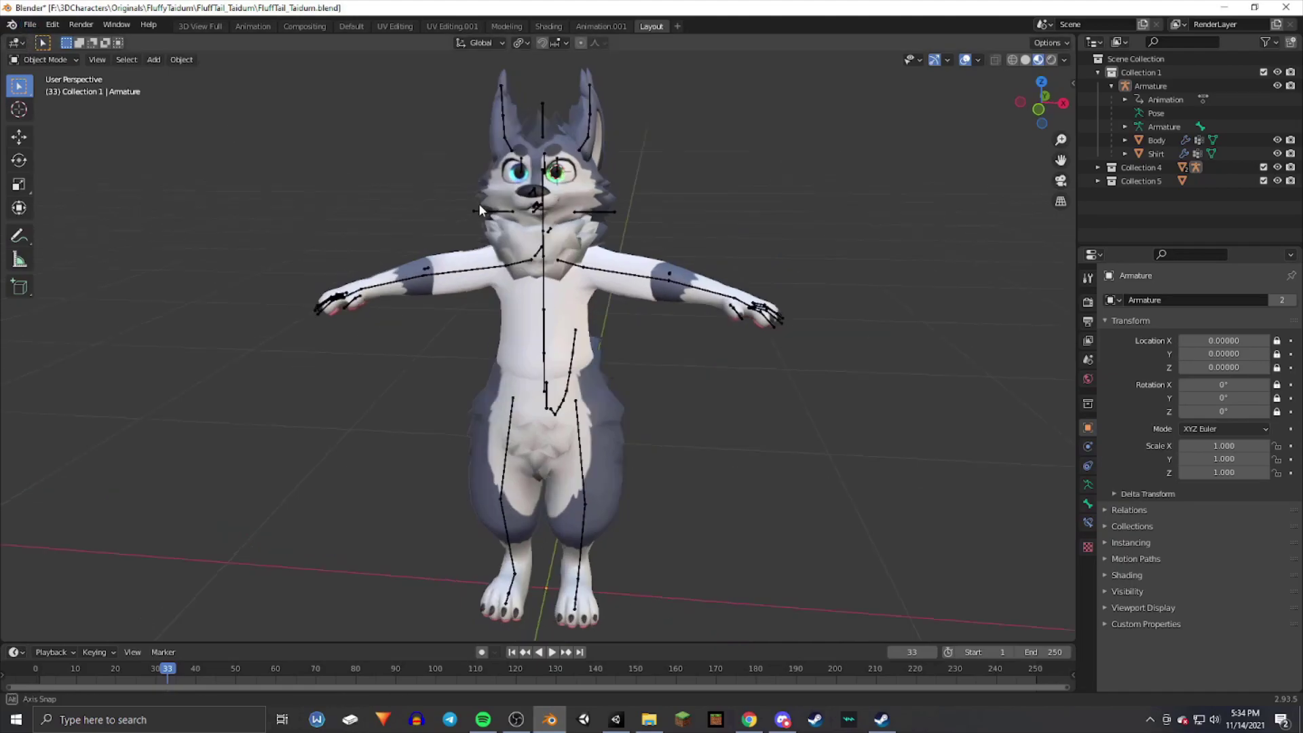
{"action": "scroll", "coordinate": [532, 255], "scroll_direction": "up", "scroll_amount": 3}
{"action": "middle_click_drag", "start_coordinate": [516, 268], "coordinate": [303, 294]}
{"action": "left_click", "coordinate": [31, 25]}
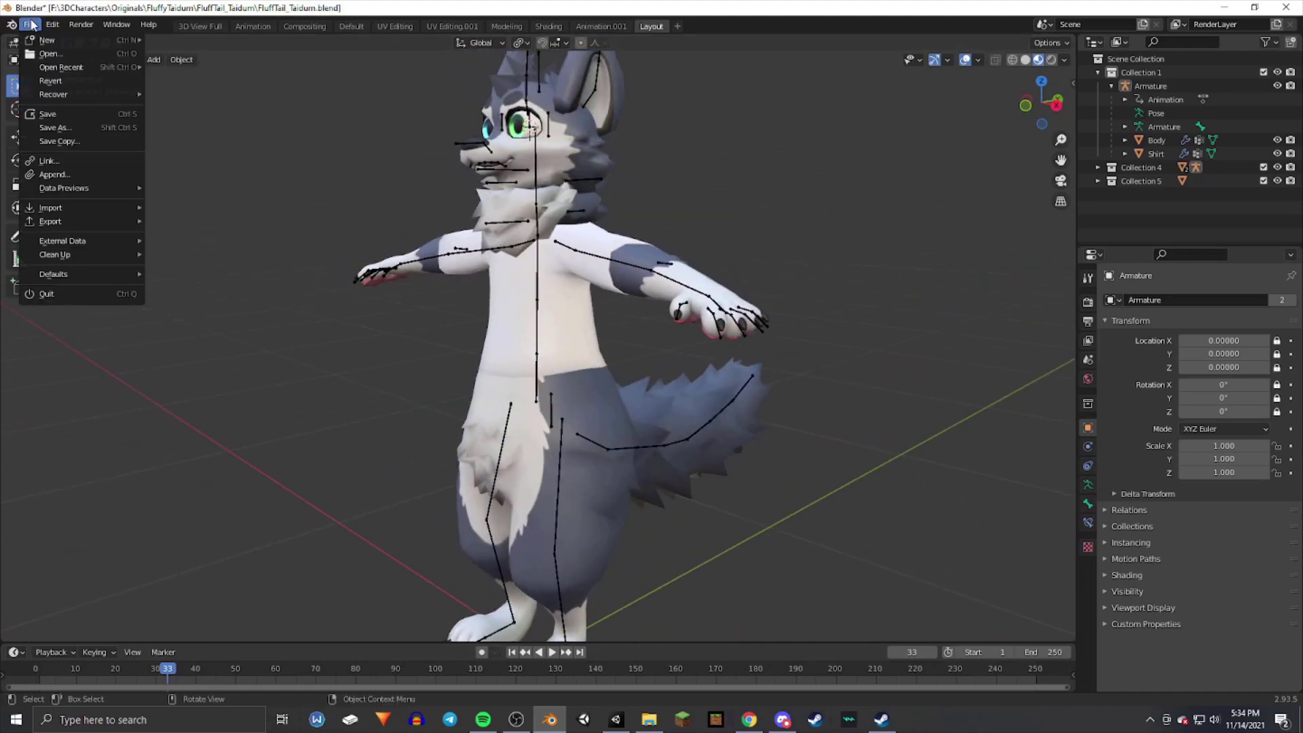
{"action": "left_click", "coordinate": [58, 129]}
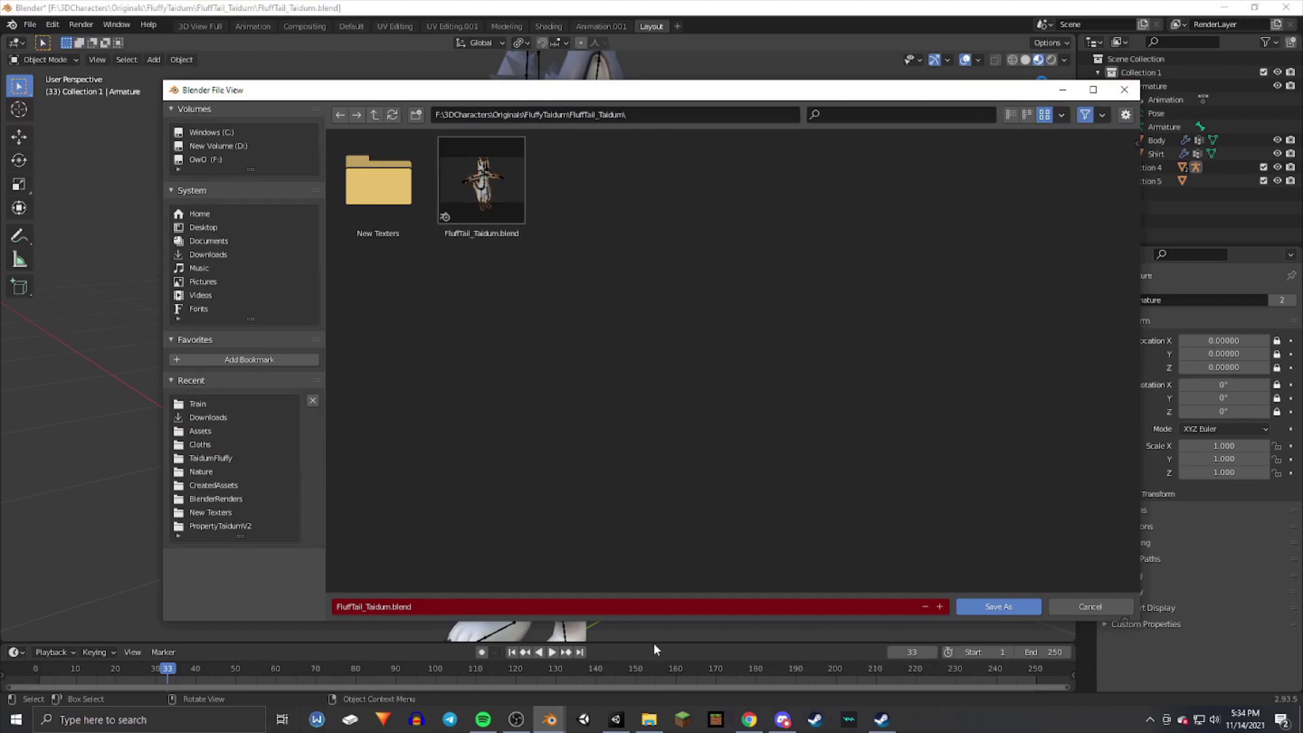
{"action": "mouse_move", "coordinate": [616, 718]}
{"action": "left_click", "coordinate": [614, 662]}
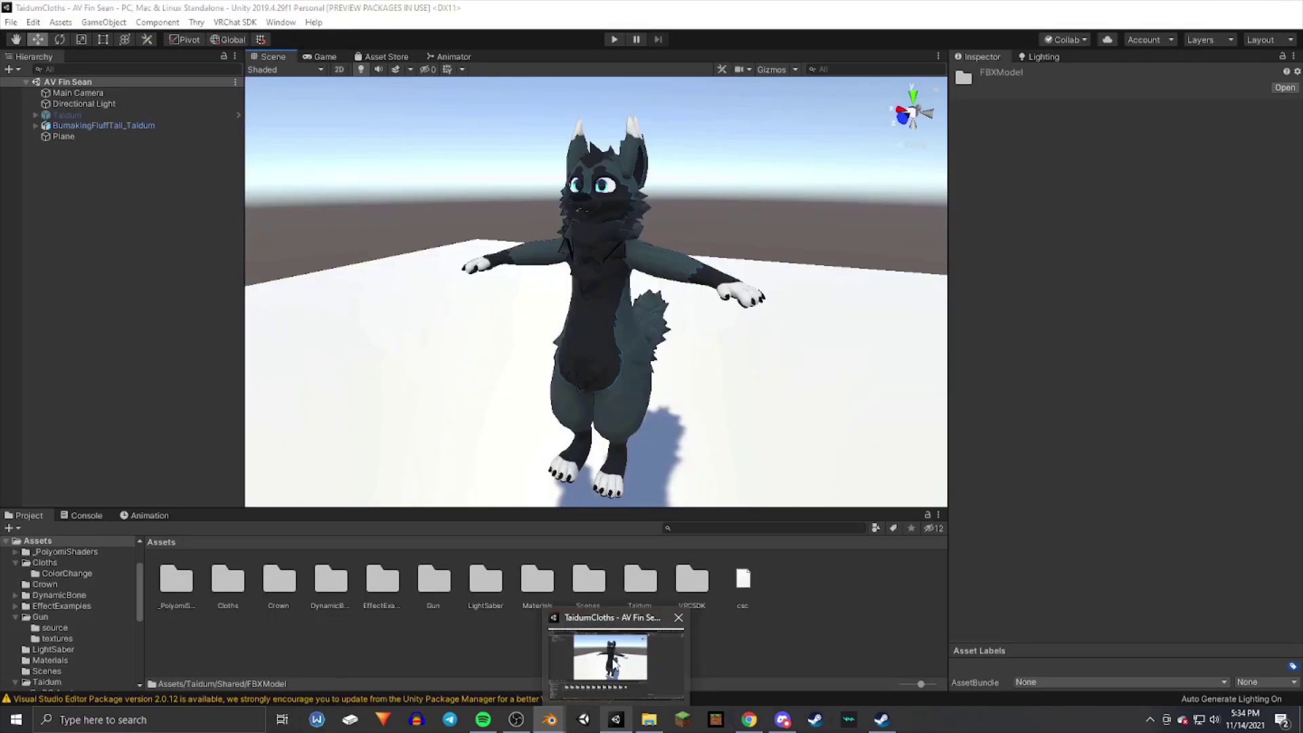
{"action": "key", "text": "alt+Tab"}
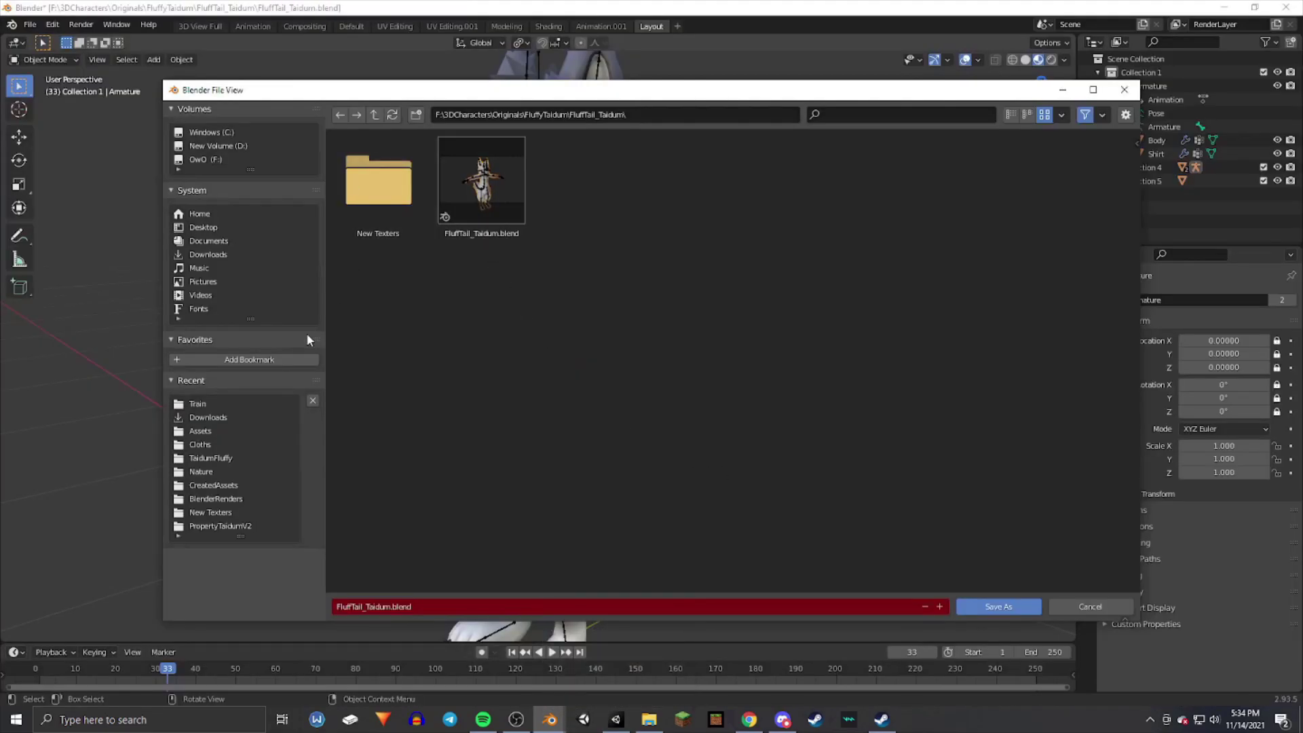
- Browse the save dialog to the TaidumCloths\Assets\Taidum project folder
{"action": "left_click", "coordinate": [215, 442]}
{"action": "double_click", "coordinate": [373, 222]}
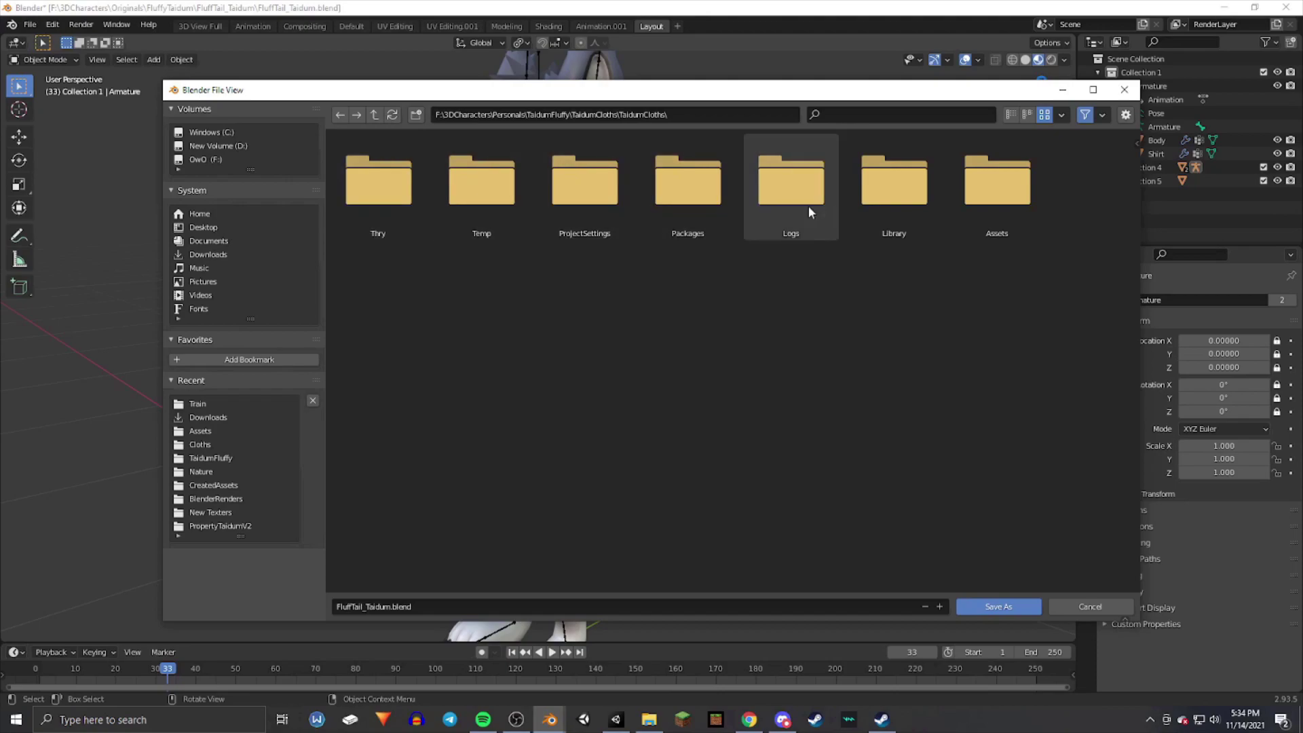
{"action": "left_click", "coordinate": [1006, 214]}
{"action": "double_click", "coordinate": [1007, 214]}
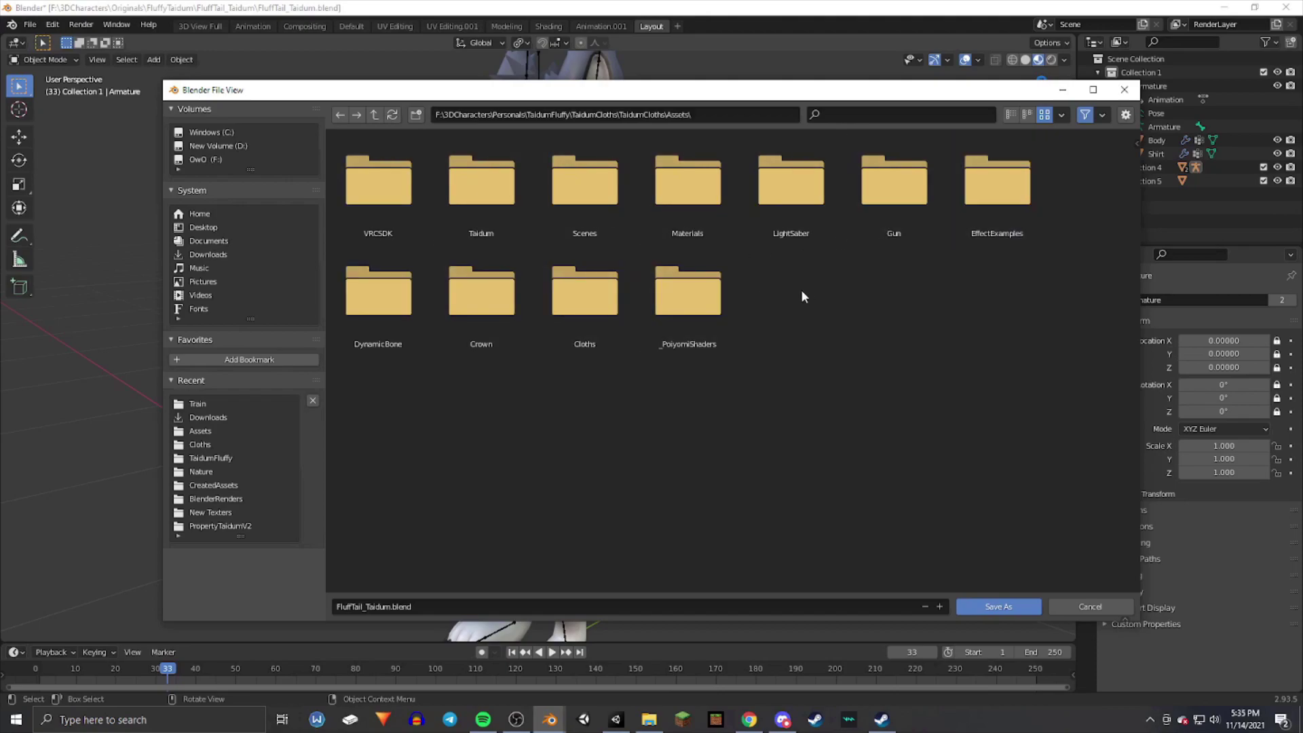
{"action": "double_click", "coordinate": [455, 222]}
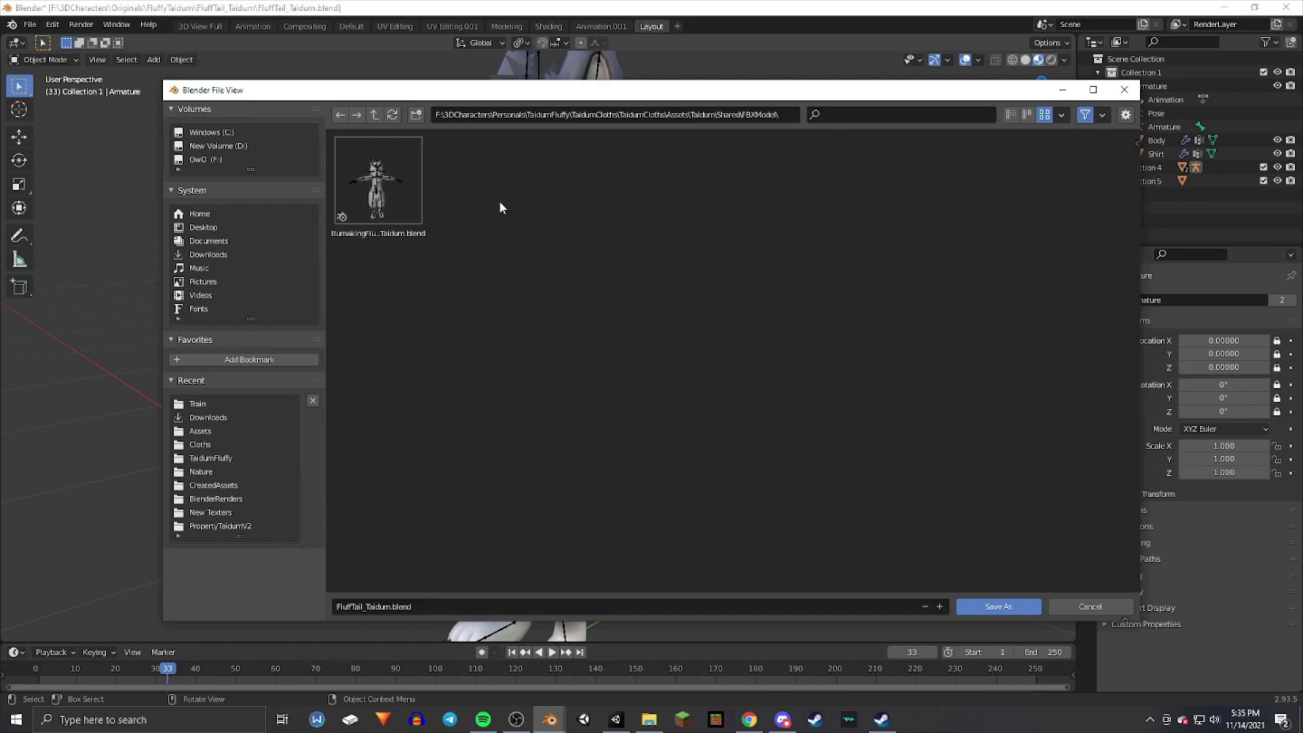
- Append 'Shirt' to the file name and save as FluffTail_TaidumShirt.blend
{"action": "left_click", "coordinate": [390, 607]}
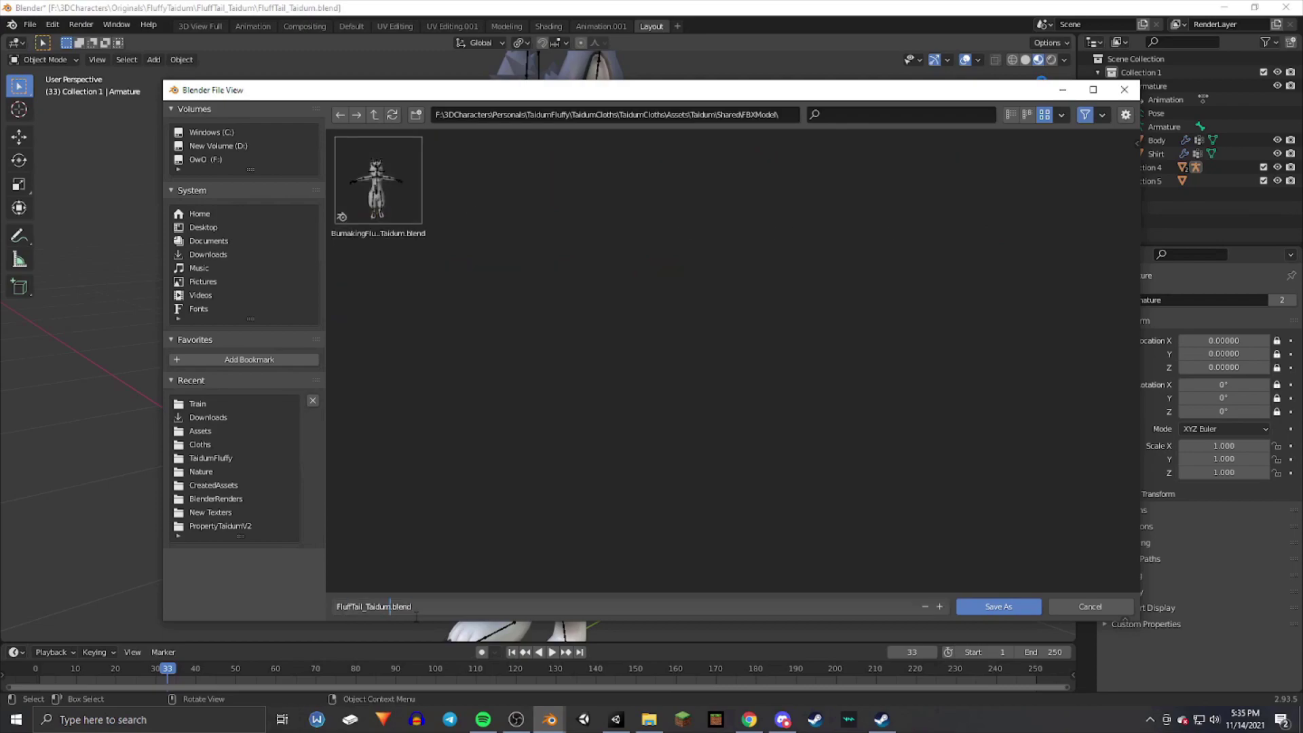
{"action": "type", "text": "Shirt"}
{"action": "key", "text": "Return"}
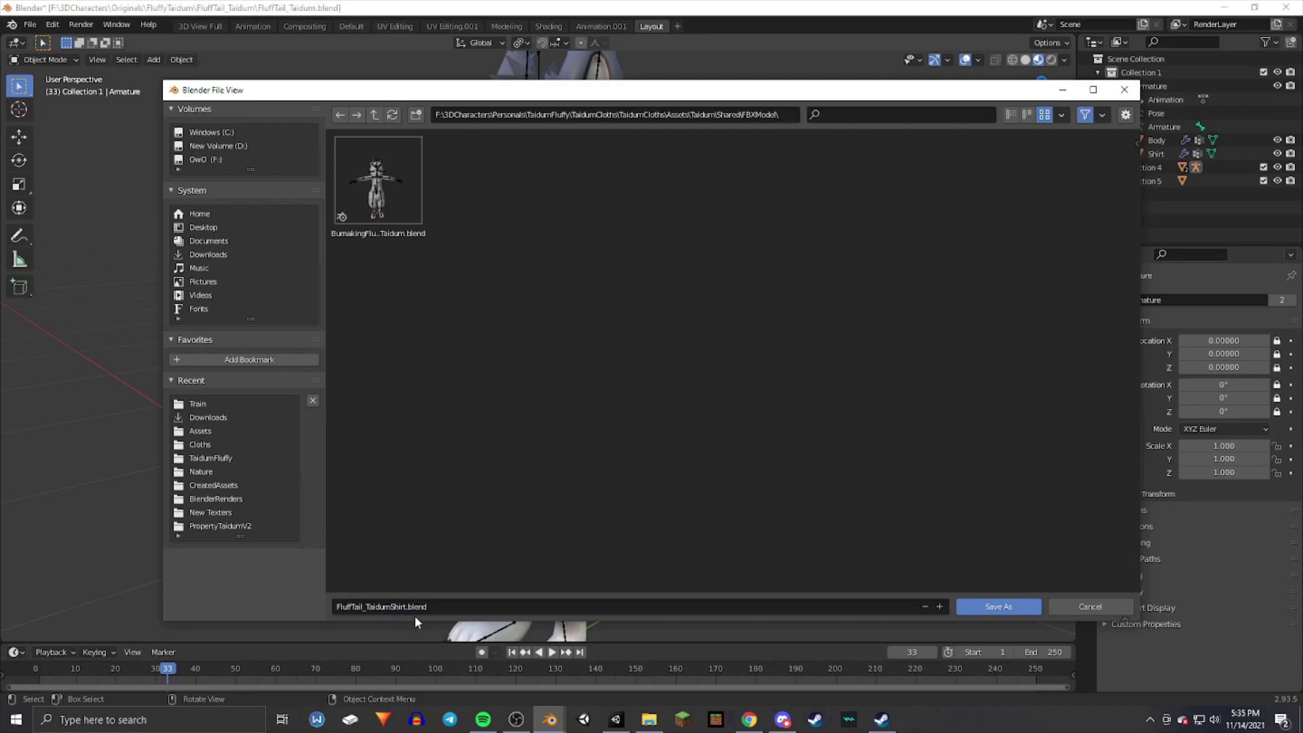
{"action": "left_click", "coordinate": [984, 607]}
{"action": "left_click", "coordinate": [997, 603]}
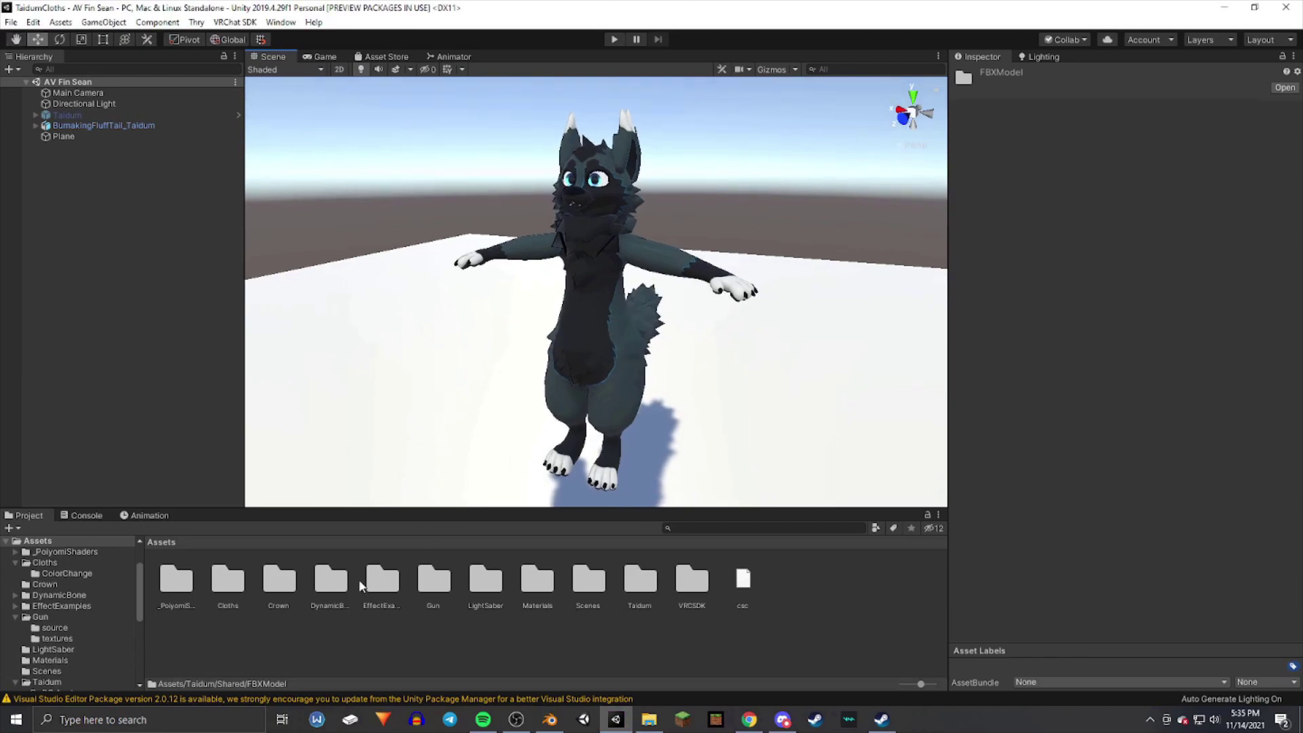
- Select the FluffTail_TaidumShirt model in the Taidum\Shared\FBXModel project folder
{"action": "double_click", "coordinate": [640, 578]}
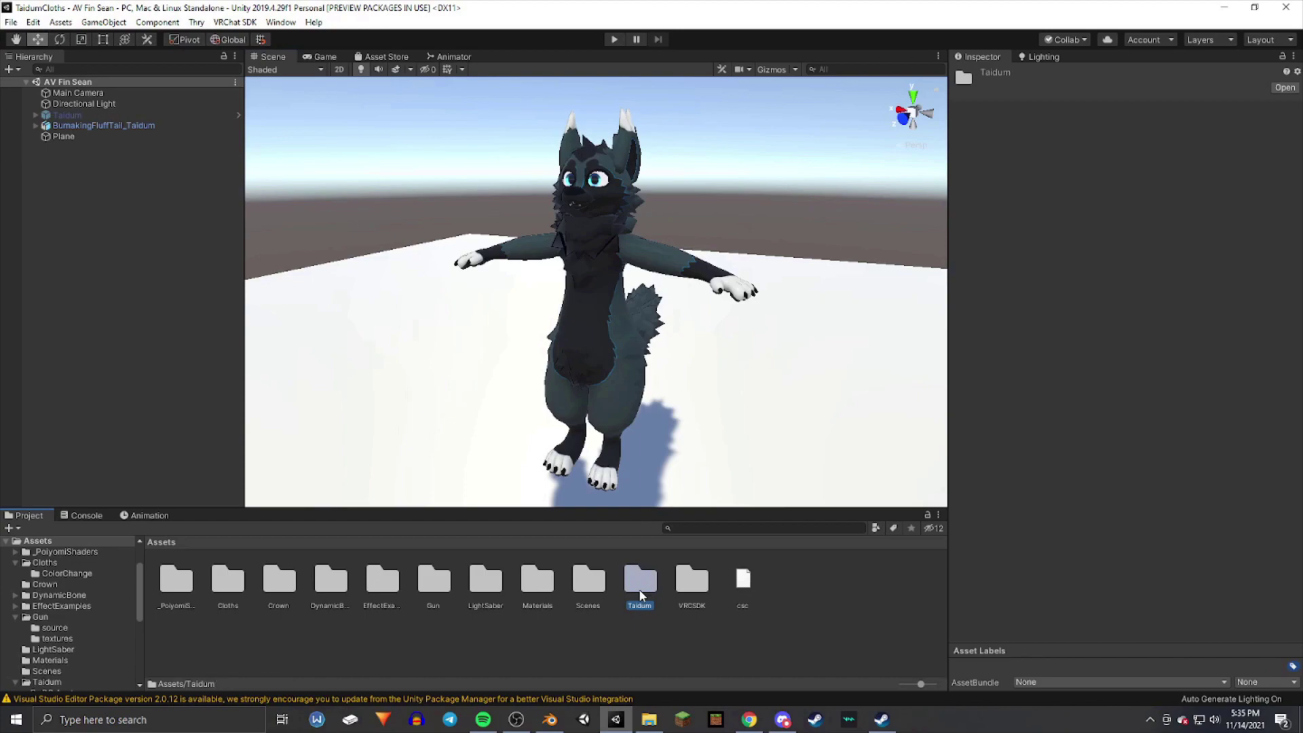
{"action": "left_click", "coordinate": [231, 581]}
{"action": "double_click", "coordinate": [231, 582]}
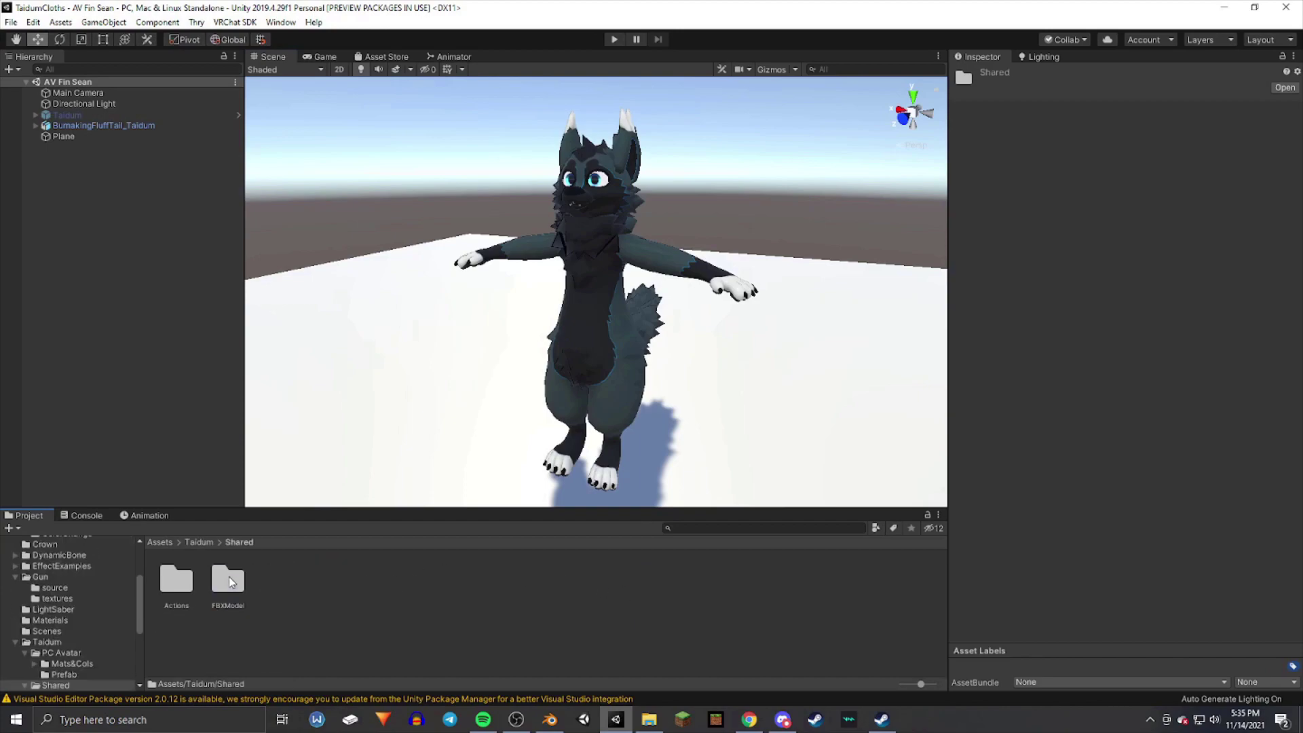
{"action": "double_click", "coordinate": [231, 580]}
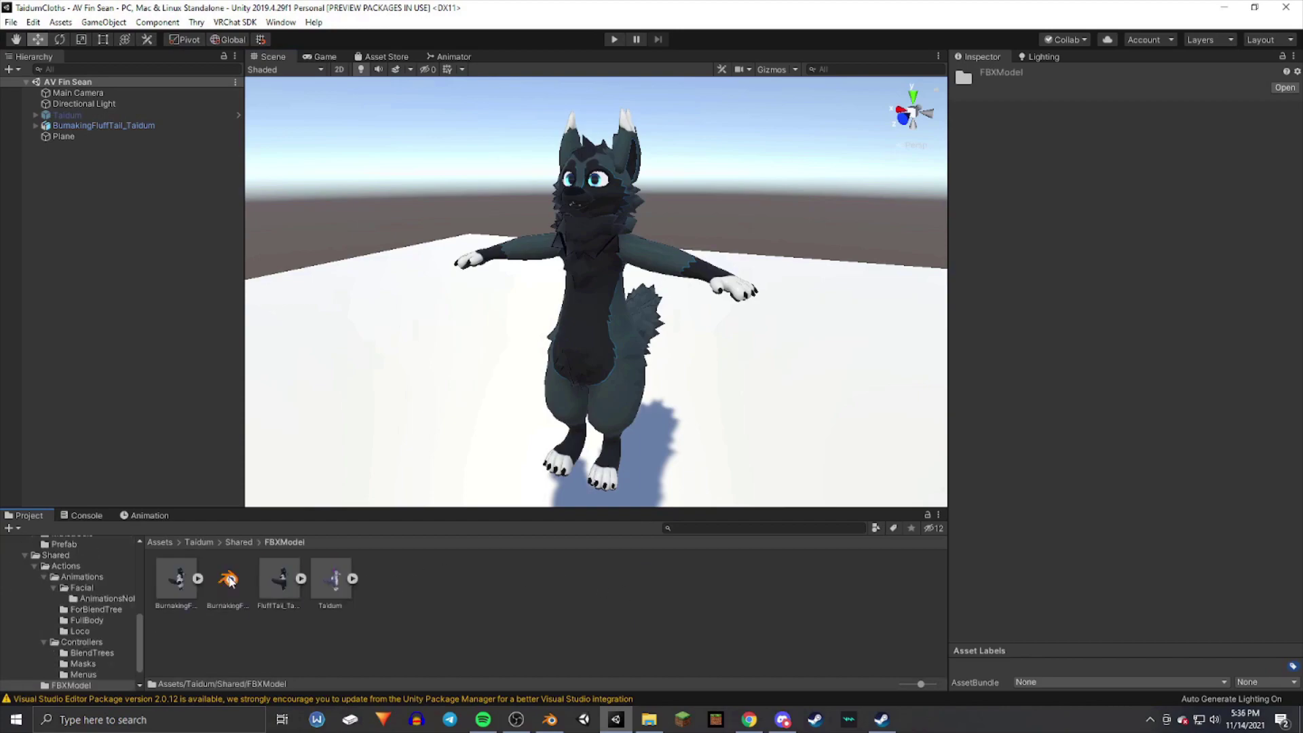
{"action": "left_click", "coordinate": [272, 576]}
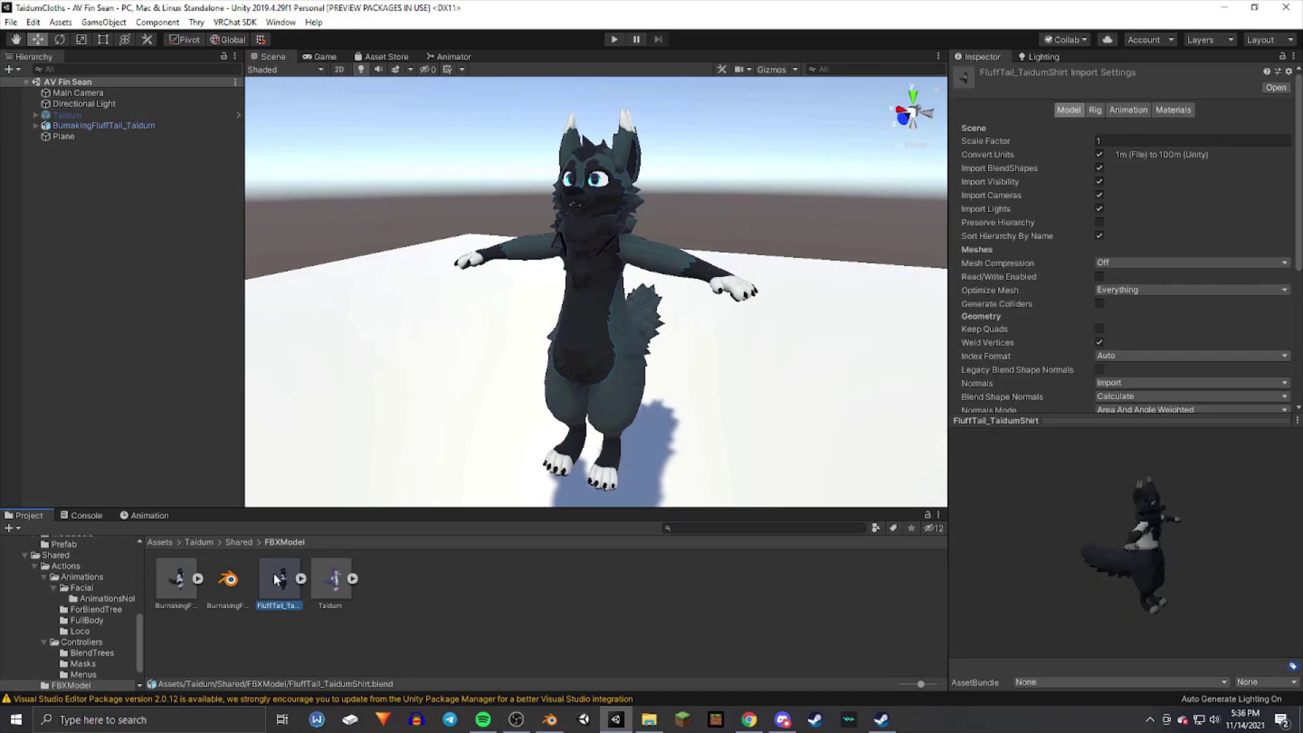
{"action": "left_click_drag", "start_coordinate": [1221, 572], "coordinate": [1089, 548]}
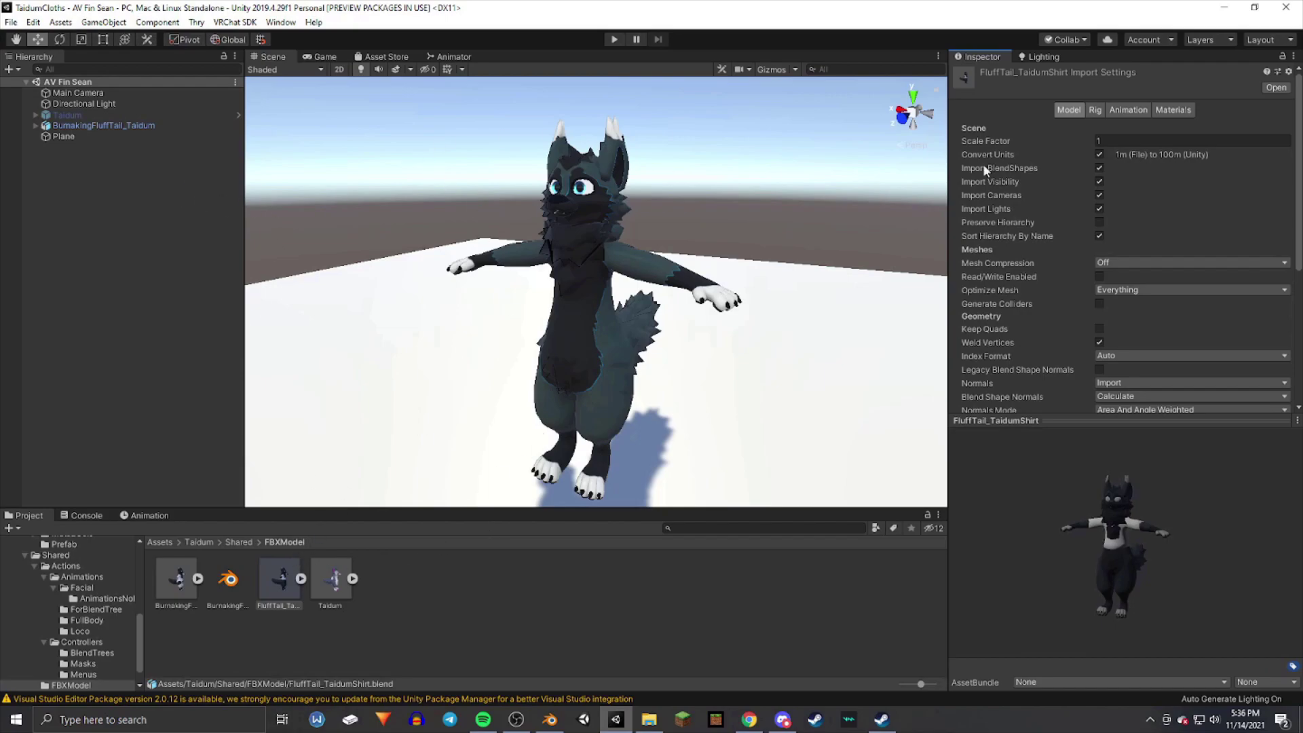
- Apply a Humanoid rig with an avatar created from this model
{"action": "left_click", "coordinate": [1097, 113]}
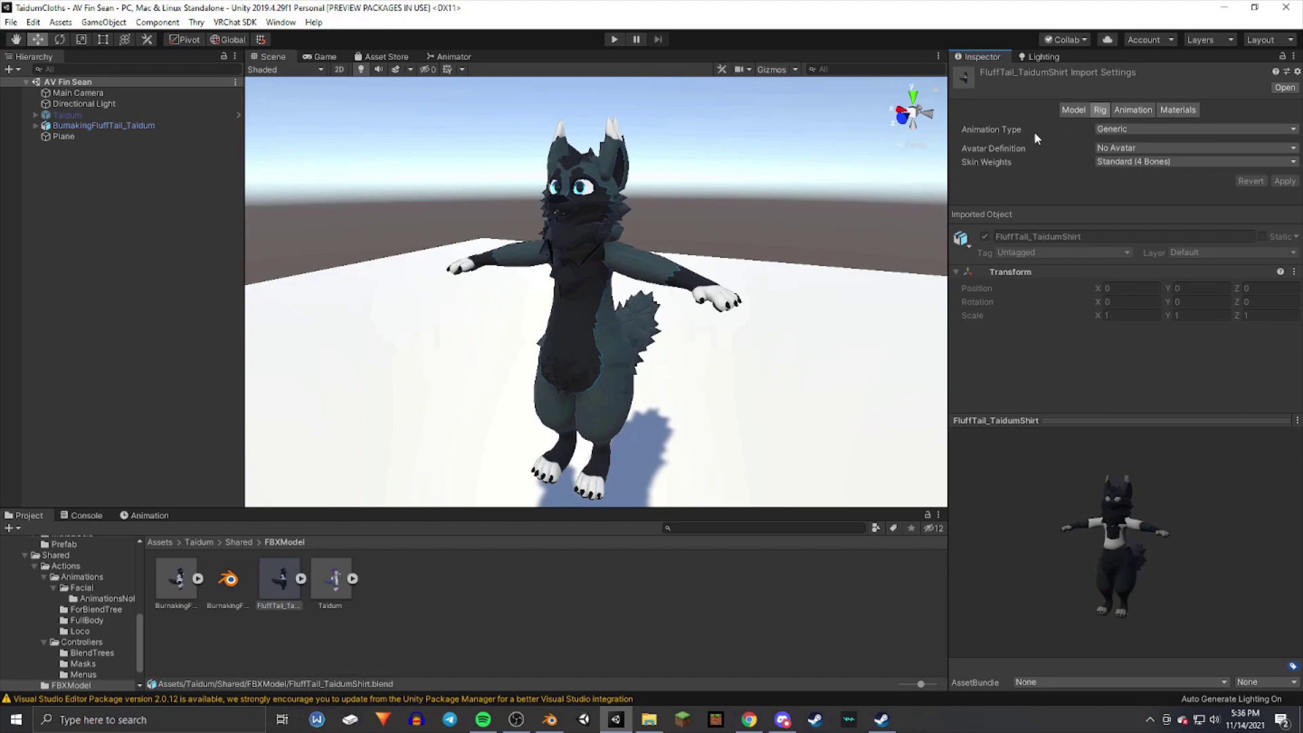
{"action": "left_click", "coordinate": [1106, 133]}
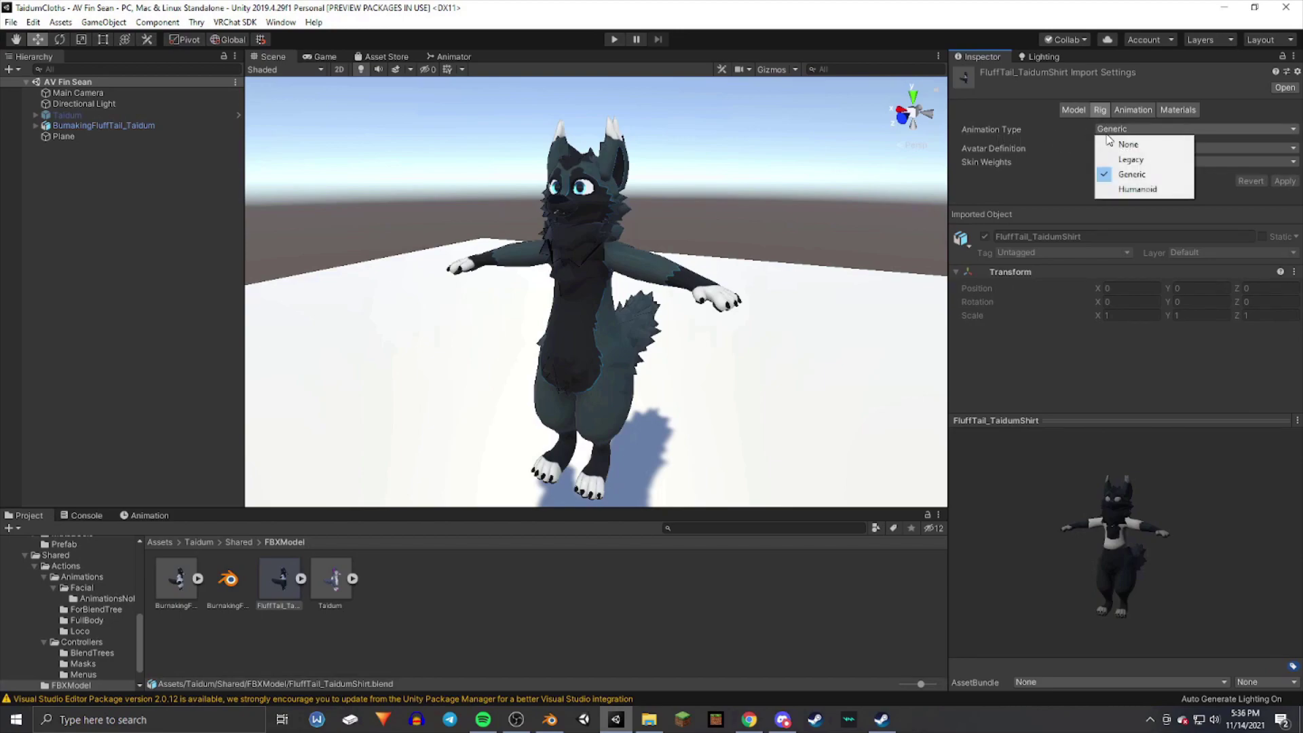
{"action": "left_click", "coordinate": [1125, 189]}
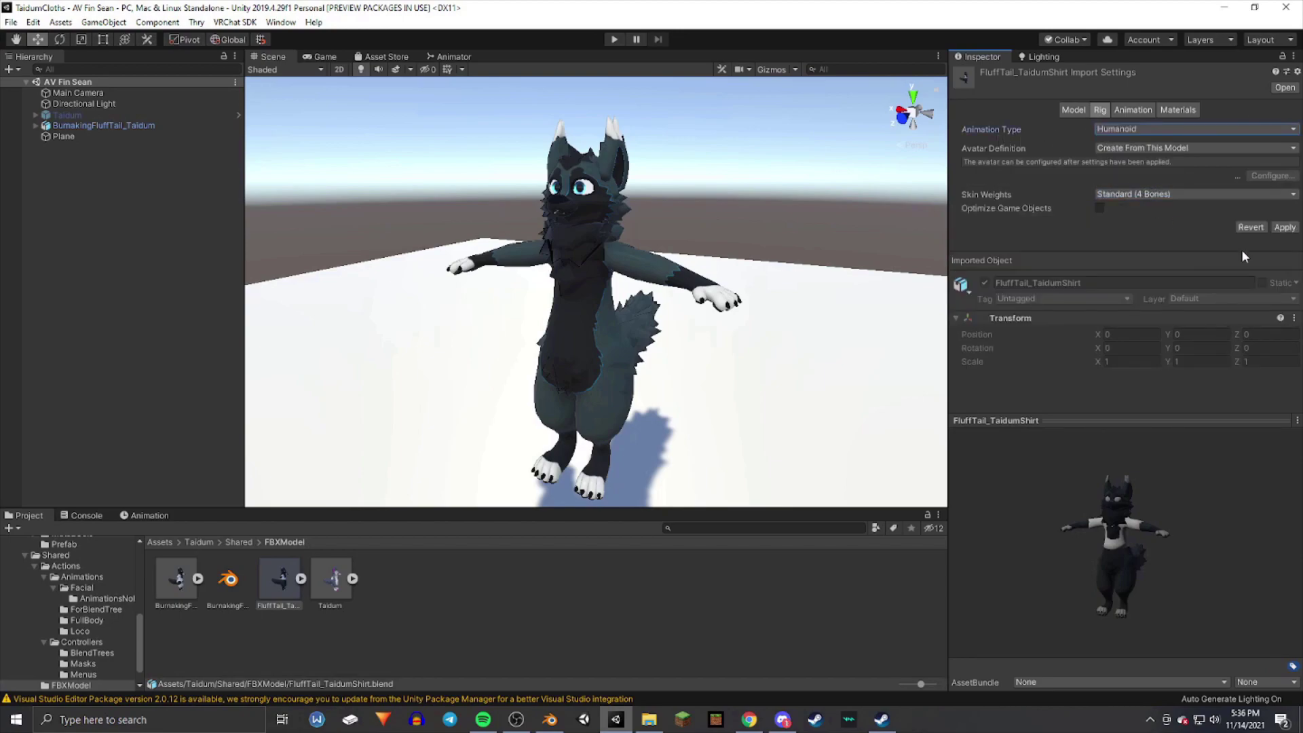
{"action": "left_click", "coordinate": [1283, 228]}
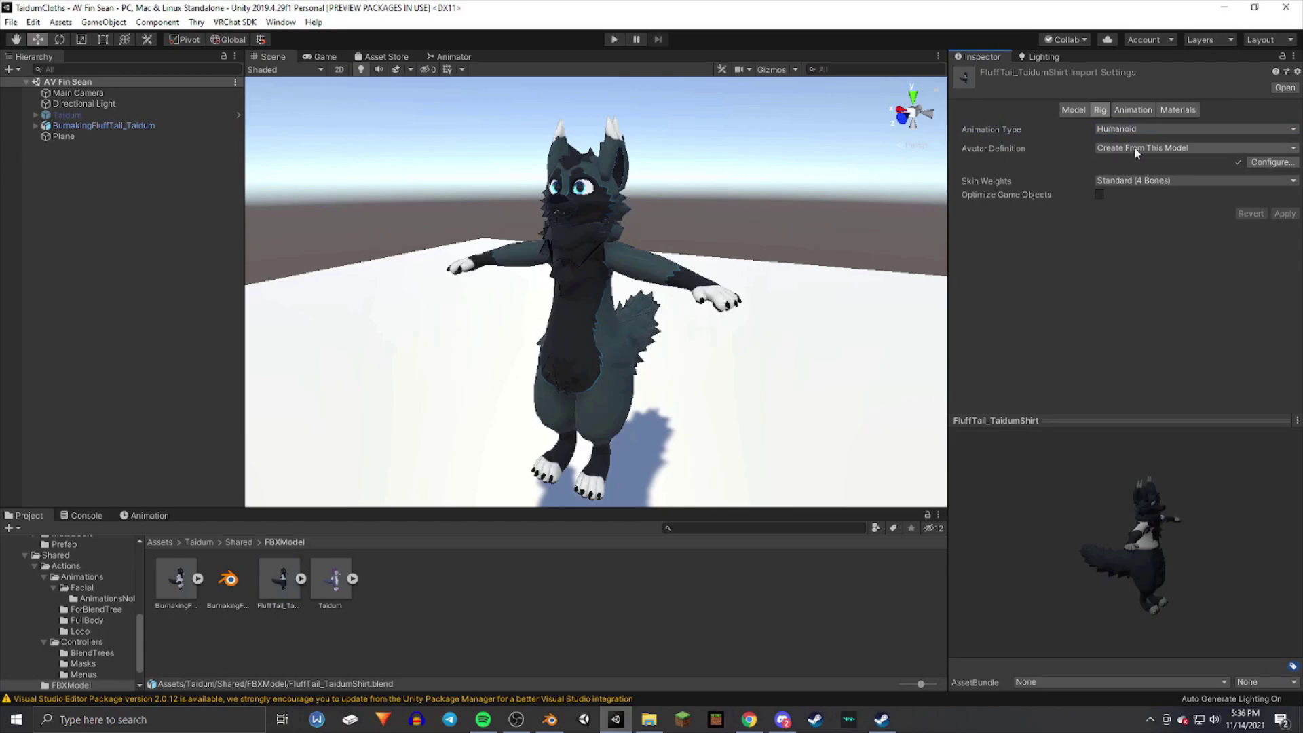
{"action": "left_click", "coordinate": [1269, 162]}
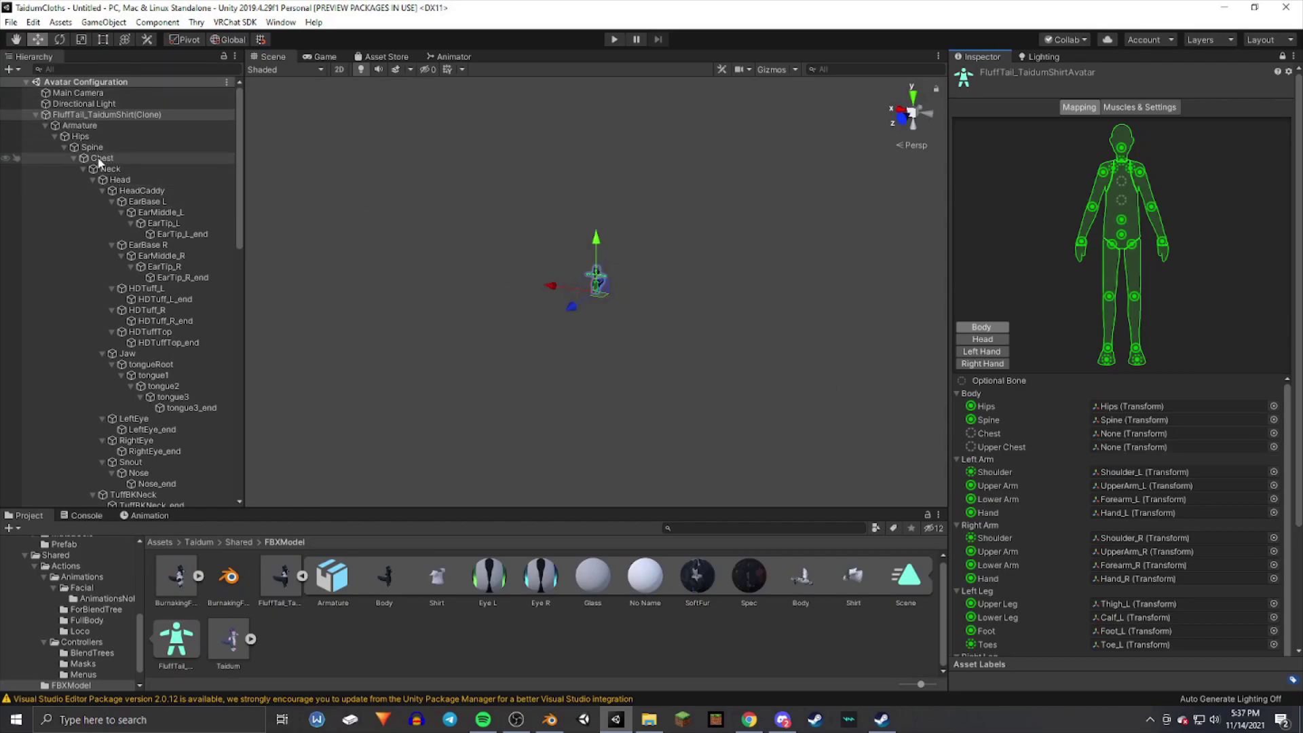
- Map the Chest bone to the Chest slot and clear both left and right Toes
{"action": "left_click_drag", "start_coordinate": [99, 161], "coordinate": [1146, 433]}
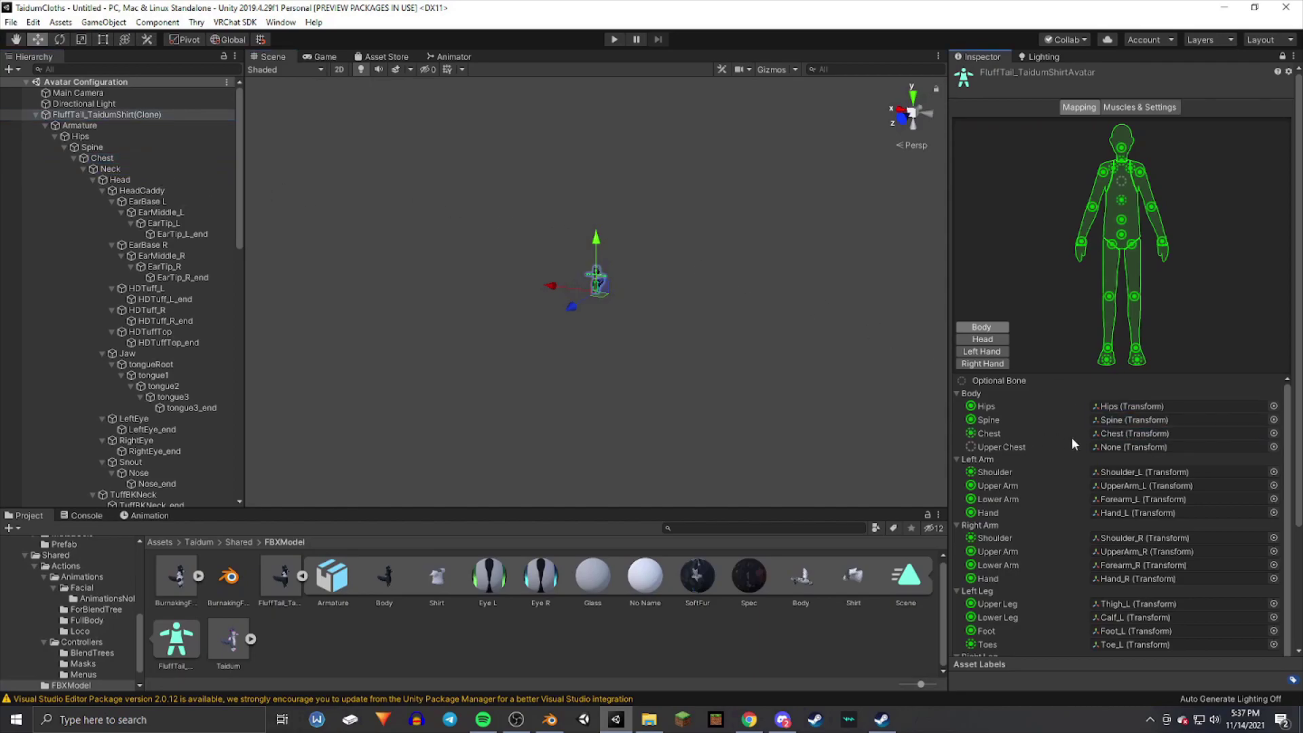
{"action": "scroll", "coordinate": [1099, 516], "scroll_direction": "down", "scroll_amount": 1}
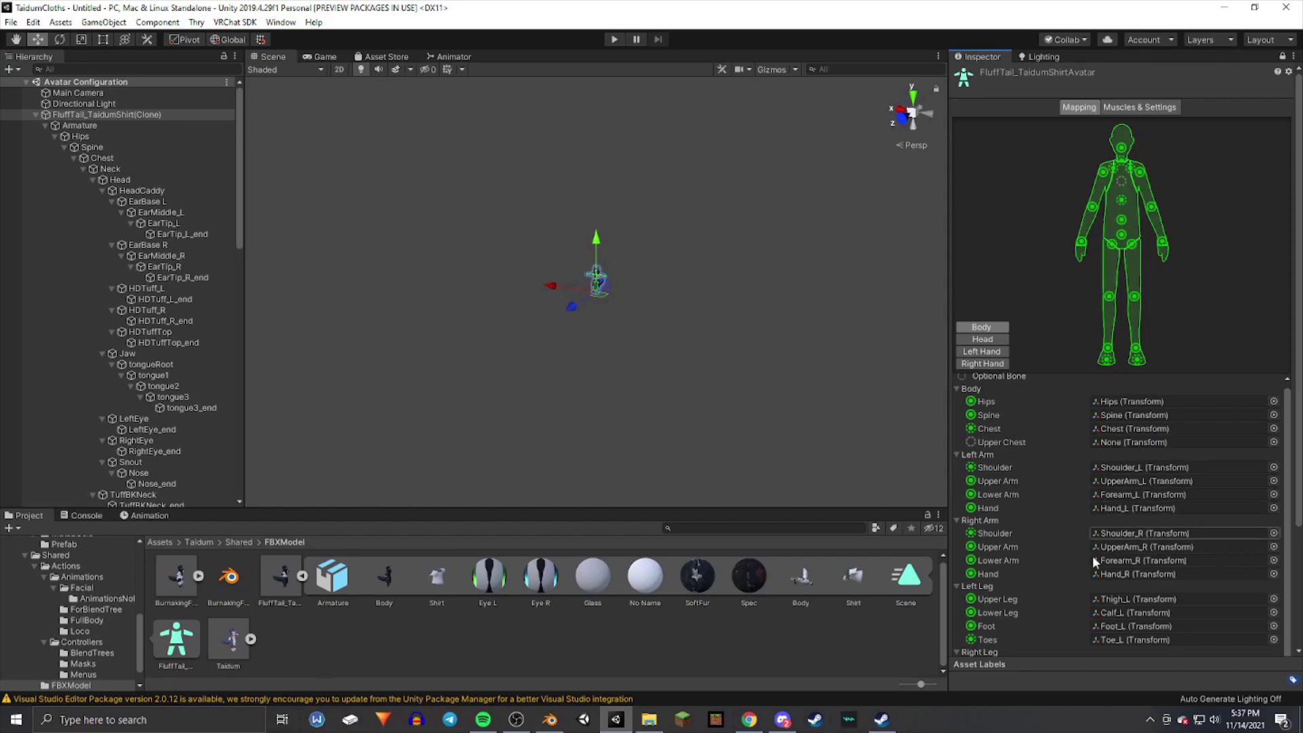
{"action": "scroll", "coordinate": [1299, 486], "scroll_direction": "down", "scroll_amount": 4}
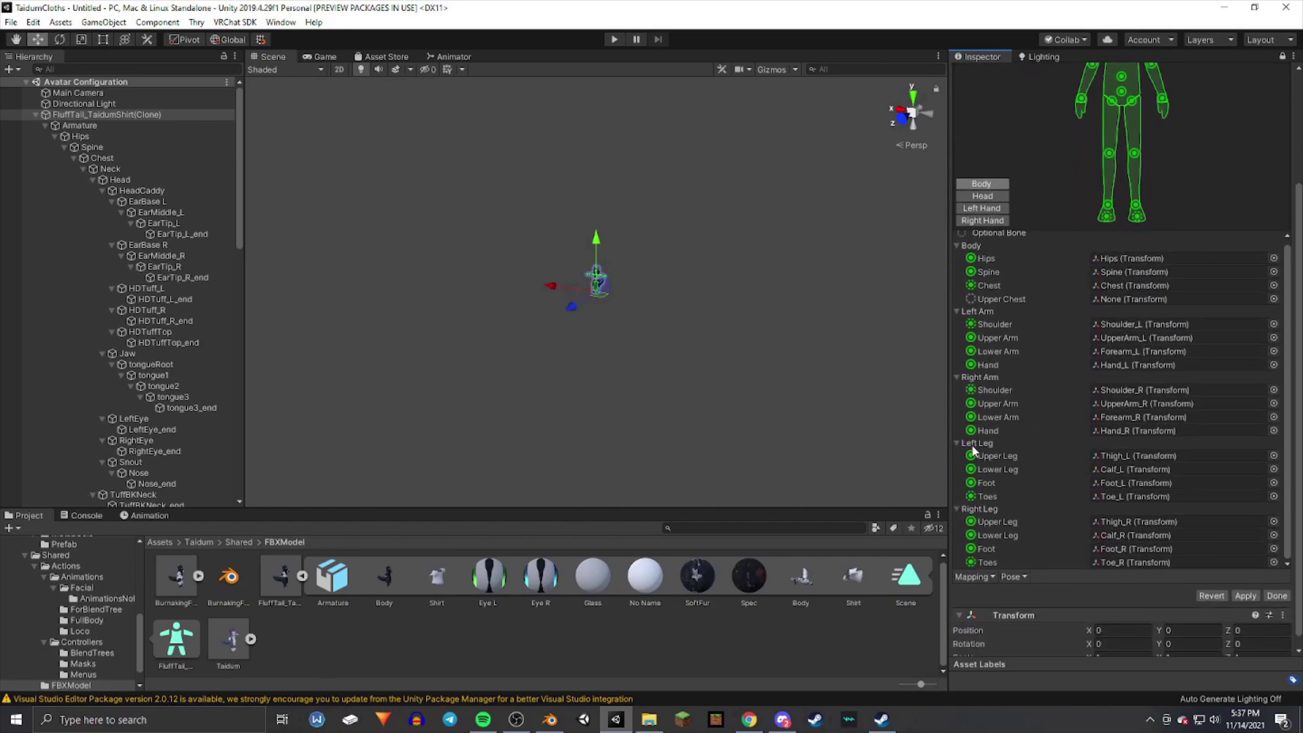
{"action": "left_click", "coordinate": [1110, 497]}
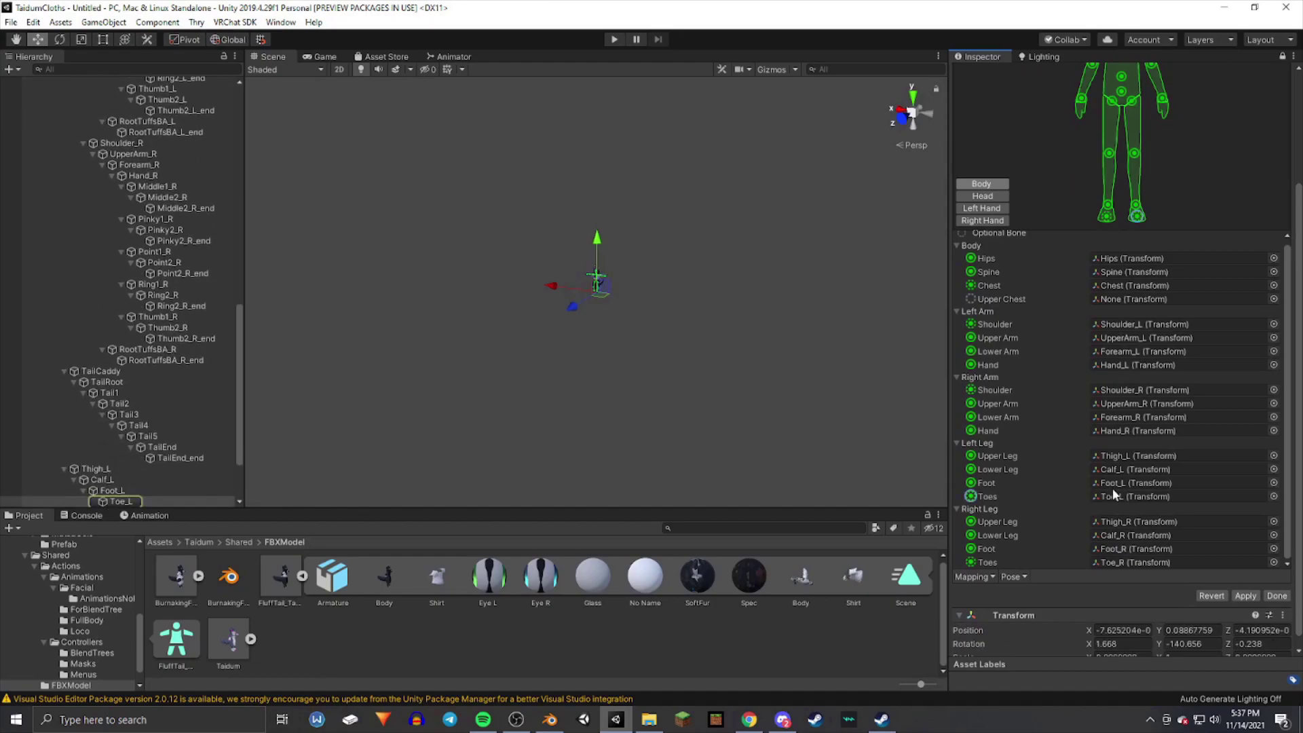
{"action": "key", "text": "Delete"}
{"action": "left_click", "coordinate": [1113, 605]}
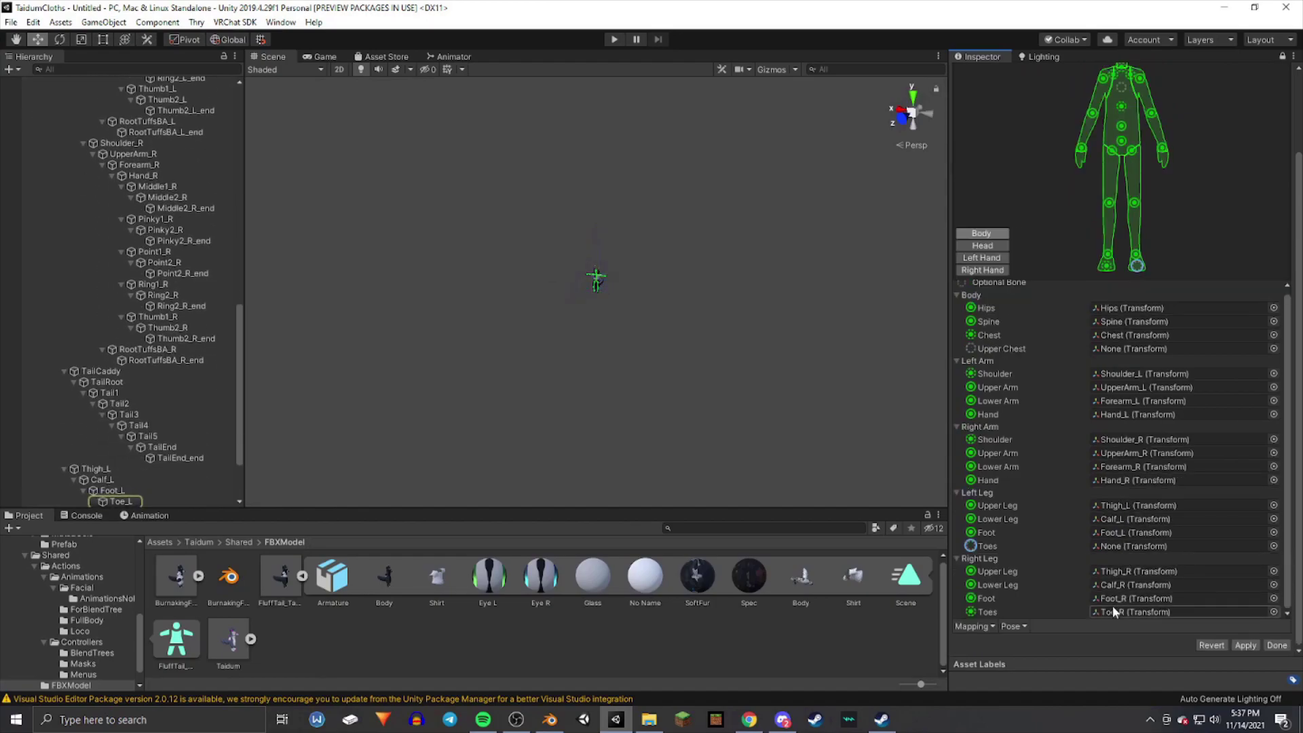
{"action": "key", "text": "Delete"}
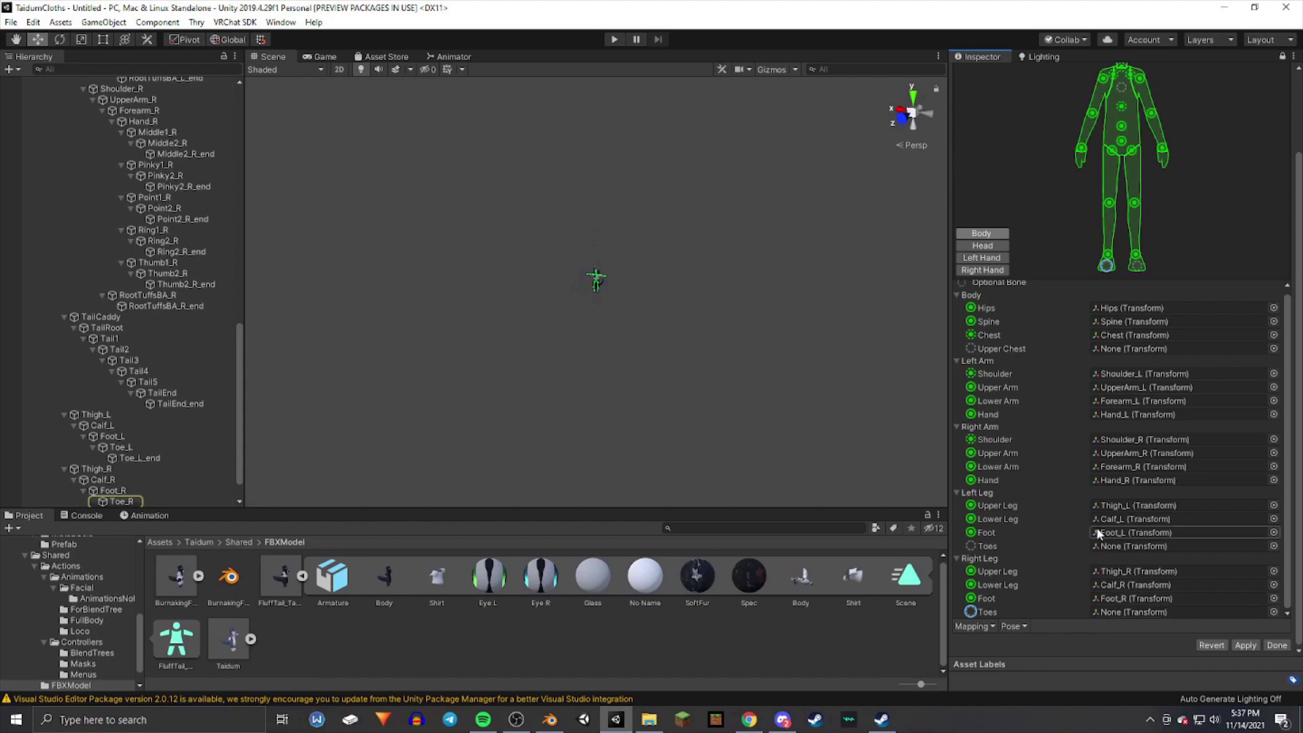
- Clear the head's Jaw mapping, then apply the bone mapping and finish
{"action": "scroll", "coordinate": [1096, 530], "scroll_direction": "up", "scroll_amount": 1}
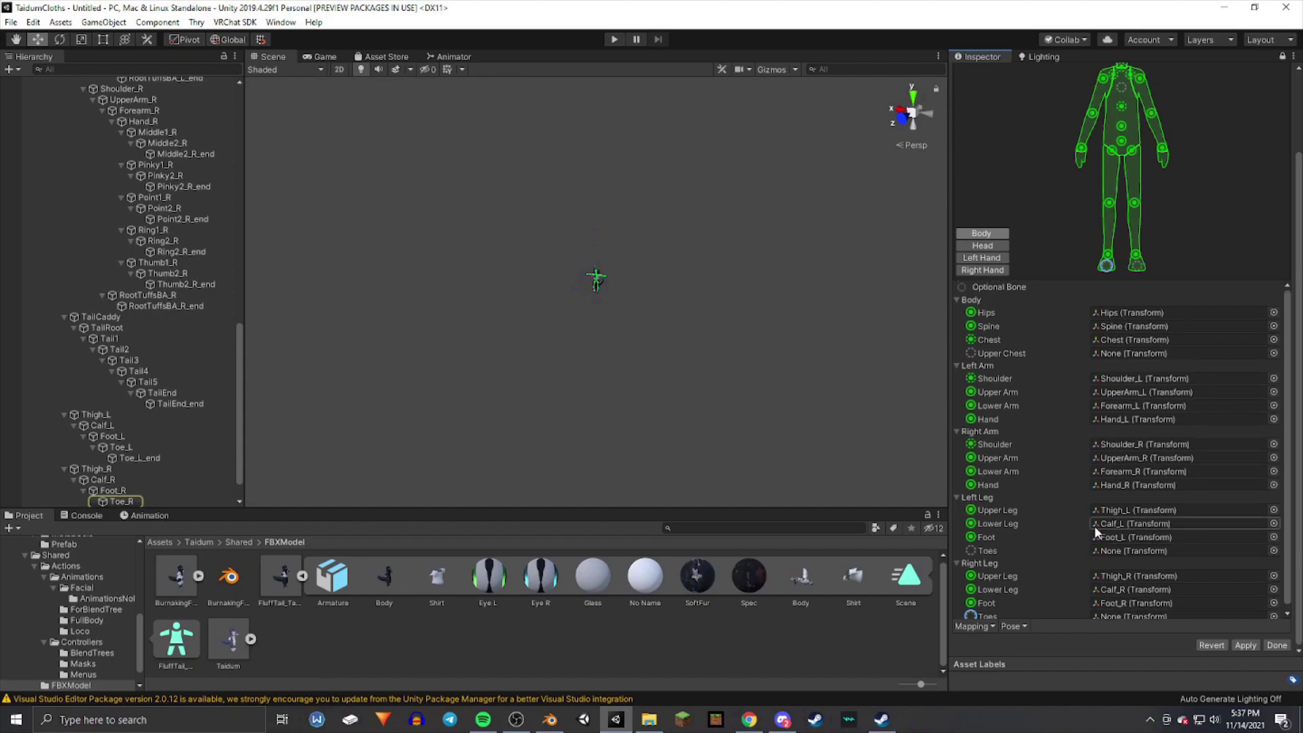
{"action": "left_click", "coordinate": [981, 246]}
{"action": "left_click", "coordinate": [1102, 366]}
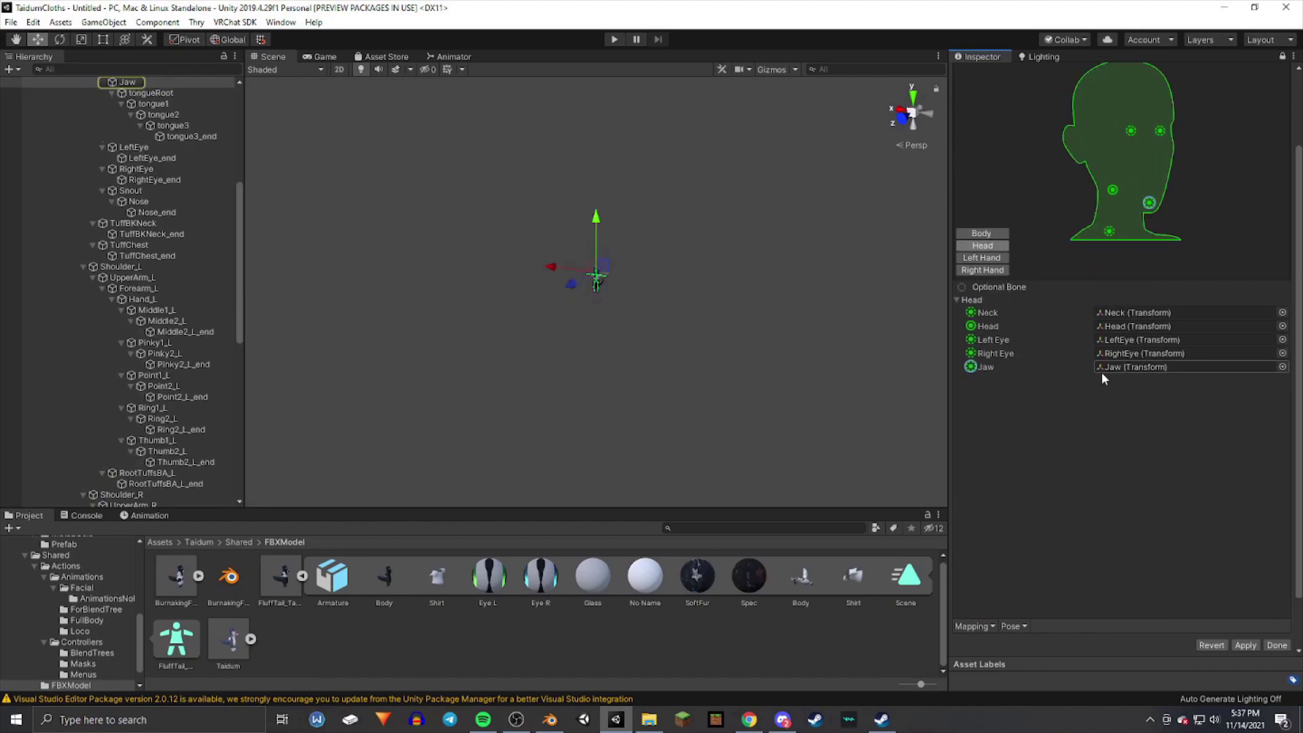
{"action": "left_click", "coordinate": [1106, 368]}
{"action": "key", "text": "Delete"}
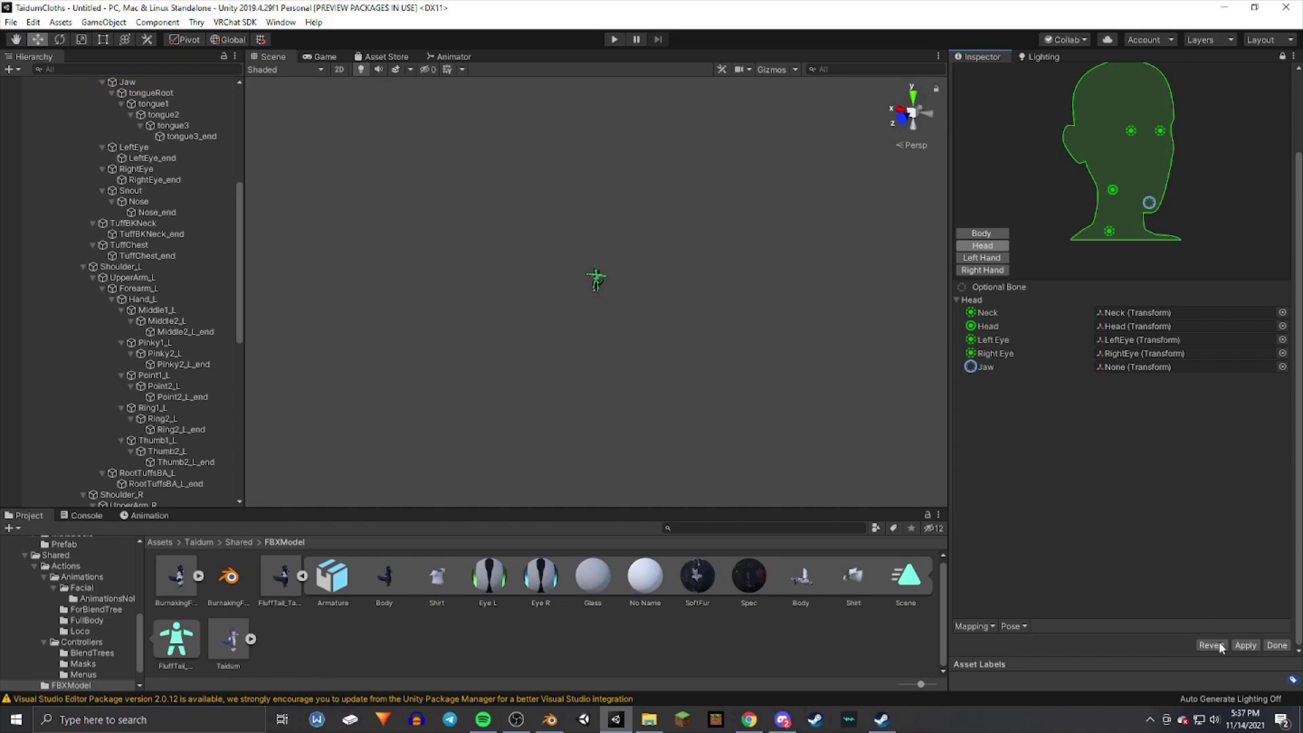
{"action": "left_click", "coordinate": [1253, 647]}
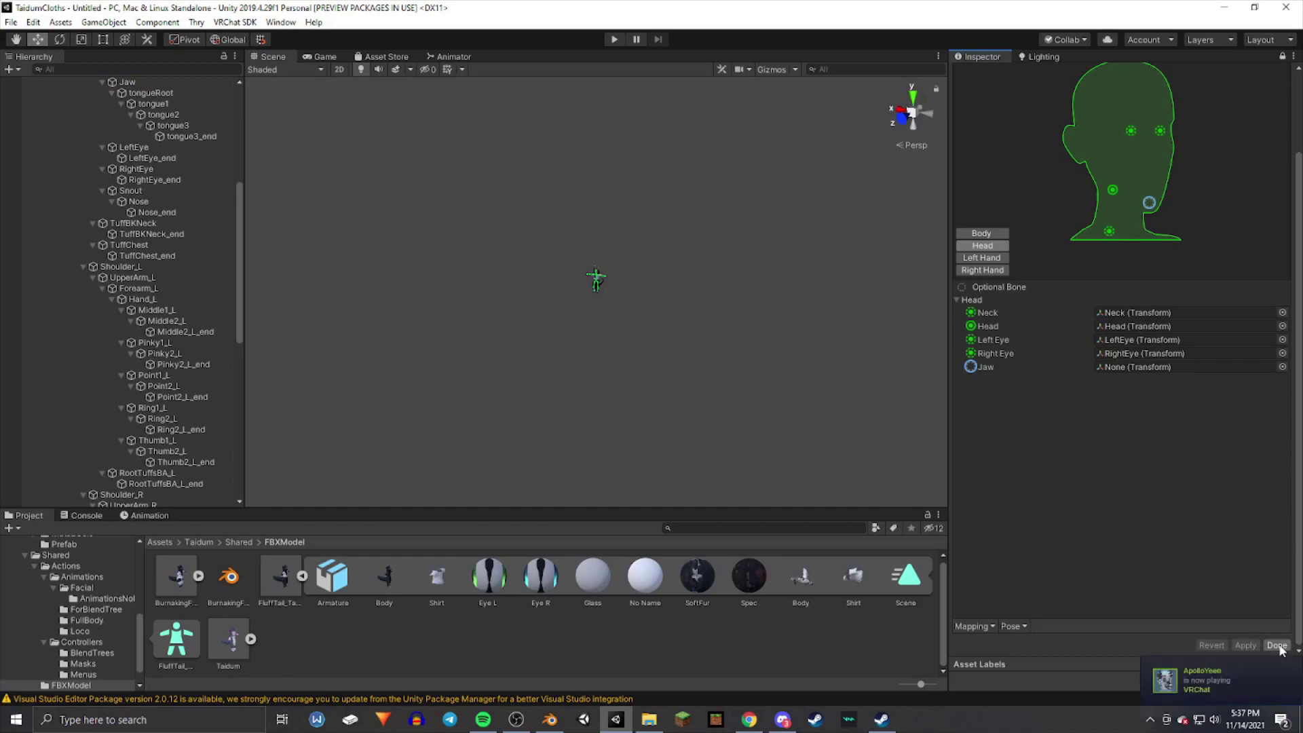
{"action": "left_click", "coordinate": [1278, 646]}
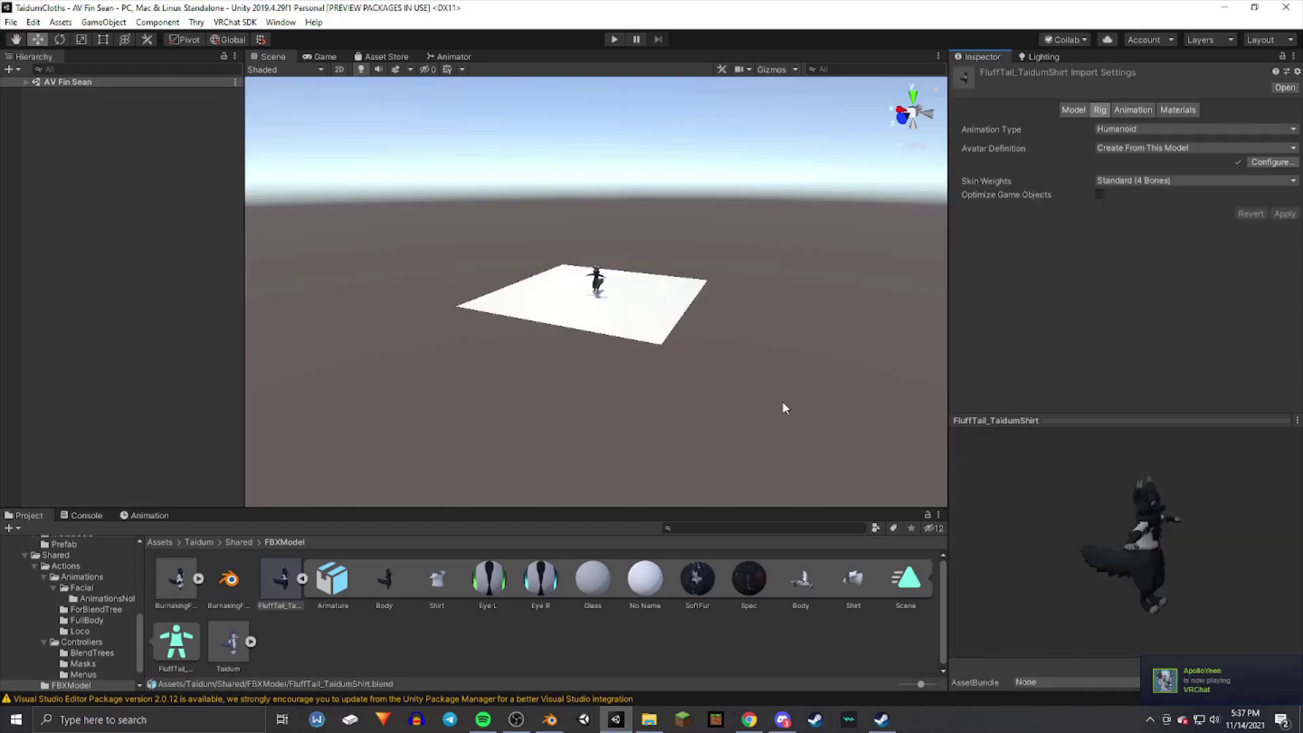
- Select the FluffTail_TaidumShirt model asset in the Project panel
{"action": "left_click", "coordinate": [618, 305]}
{"action": "left_click", "coordinate": [679, 441]}
{"action": "right_click_drag", "start_coordinate": [670, 385], "coordinate": [687, 389]}
{"action": "key", "text": "w"}
{"action": "right_click_drag", "start_coordinate": [597, 294], "coordinate": [622, 293]}
{"action": "key", "text": "w"}
{"action": "key", "text": "s"}
{"action": "left_click", "coordinate": [301, 579]}
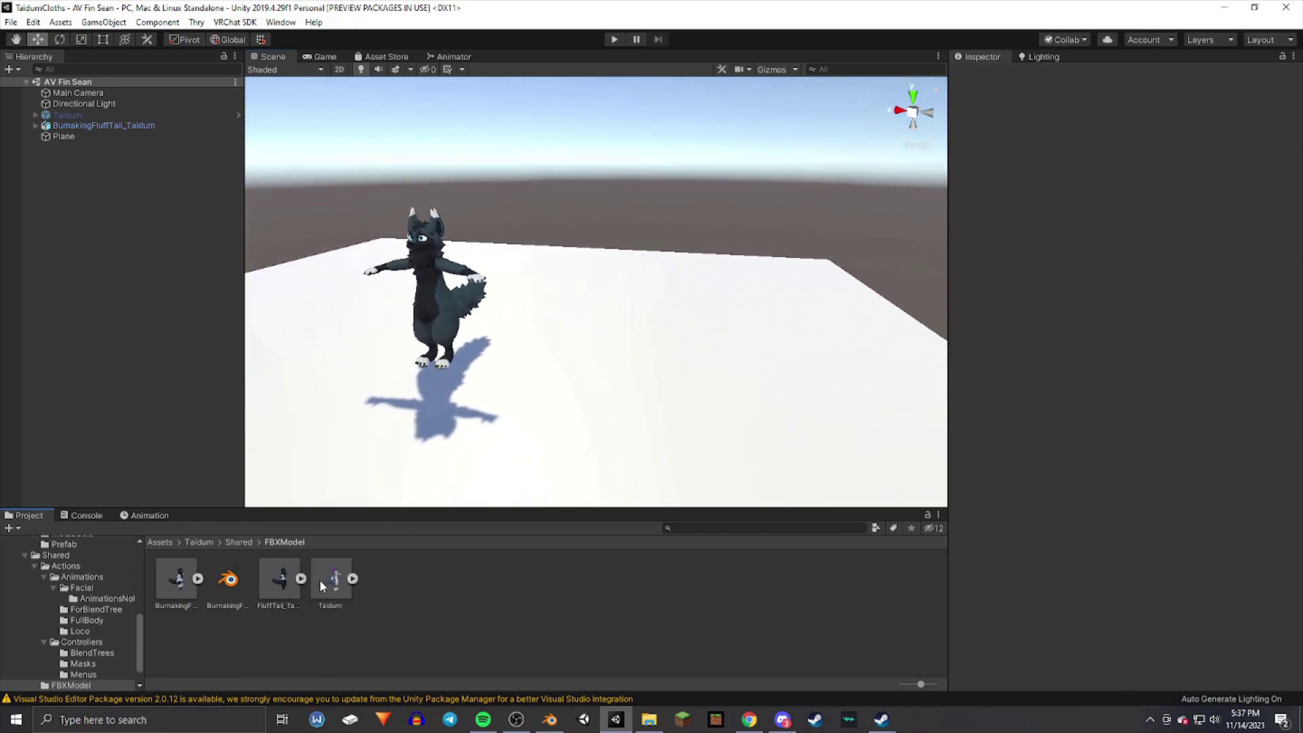
{"action": "left_click", "coordinate": [266, 596]}
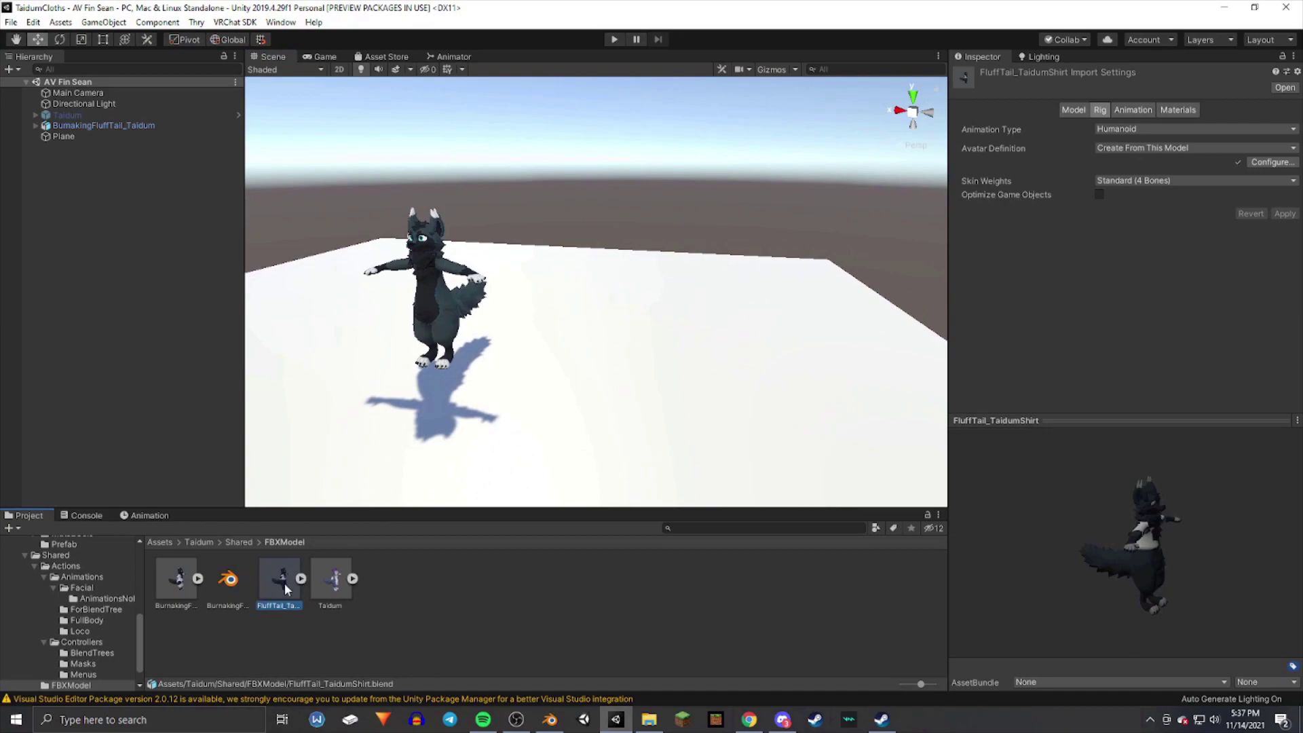
- Place FluffTail_TaidumShirt into the scene and frame it beside the wolf
{"action": "left_click_drag", "start_coordinate": [283, 583], "coordinate": [120, 202]}
{"action": "key", "text": "f"}
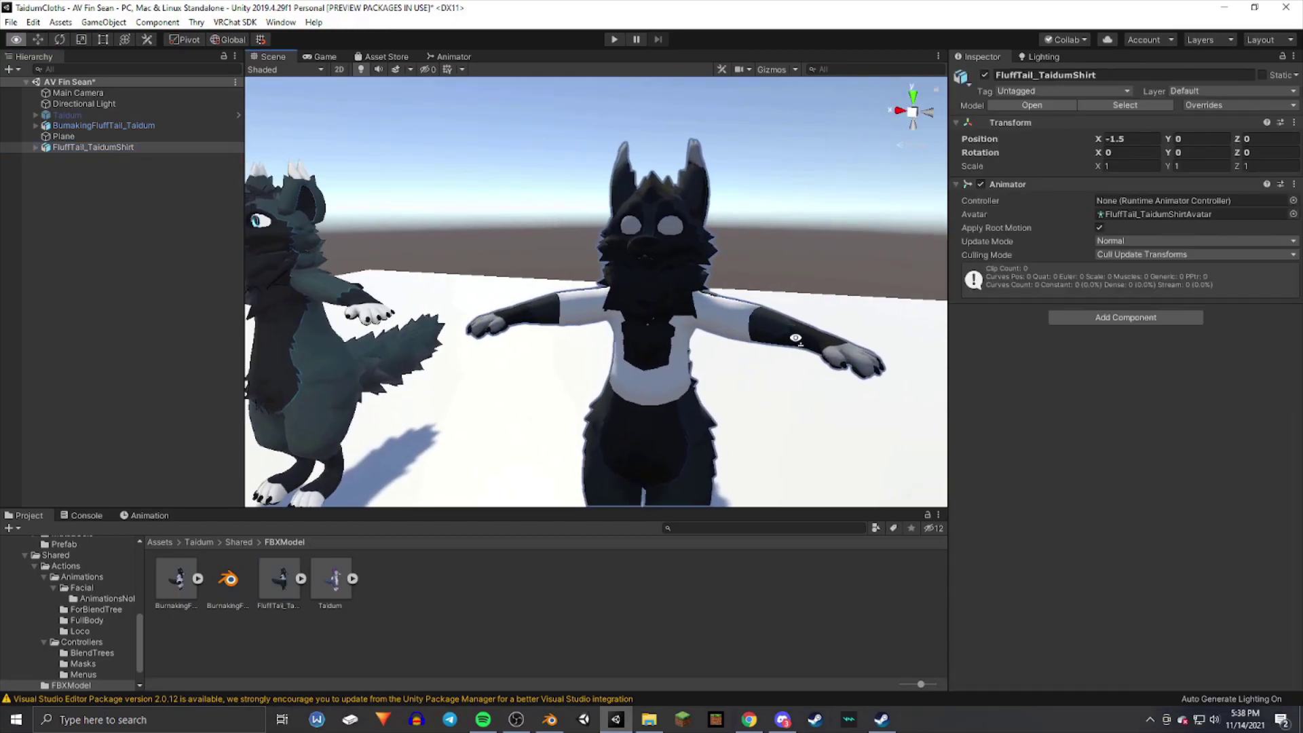
{"action": "right_click_drag", "start_coordinate": [795, 338], "coordinate": [772, 351]}
{"action": "key", "text": "s"}
{"action": "key", "text": "w"}
{"action": "key", "text": "e"}
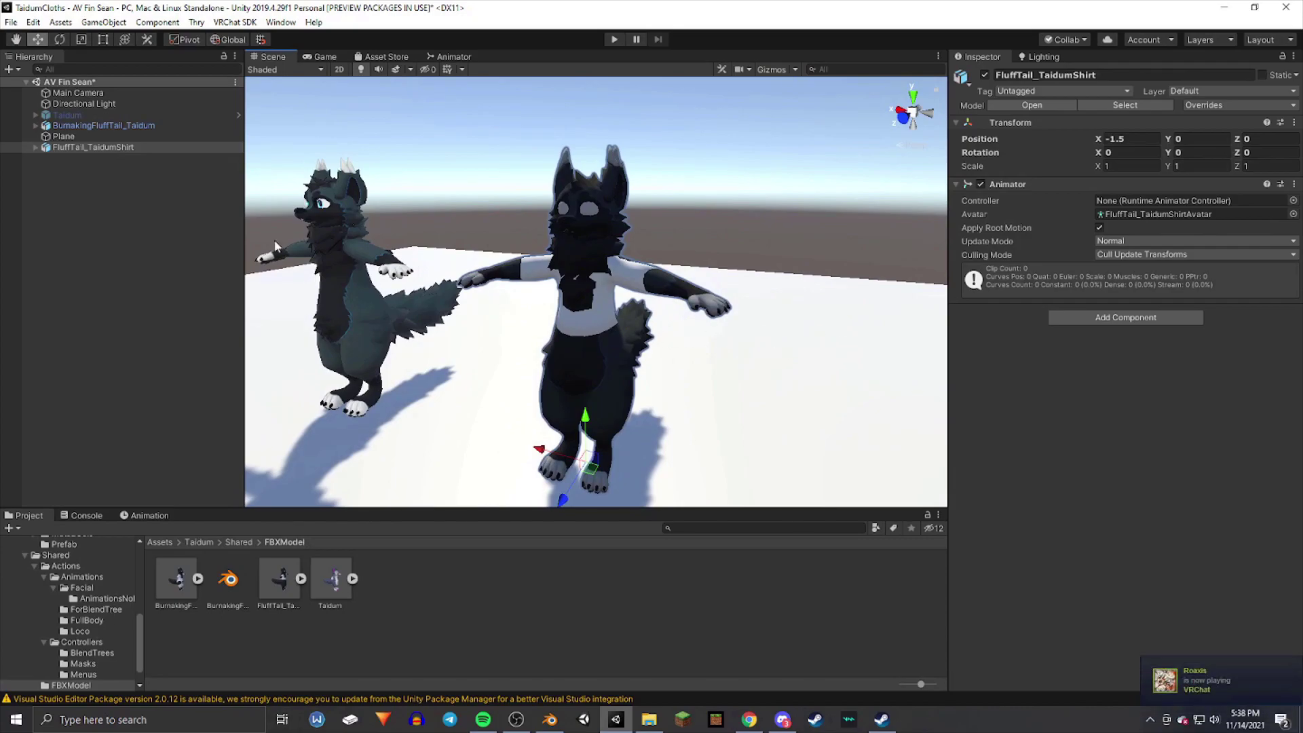
- Copy Taidum's Animator component values onto FluffTail_TaidumShirt's Animator
{"action": "left_click", "coordinate": [110, 115]}
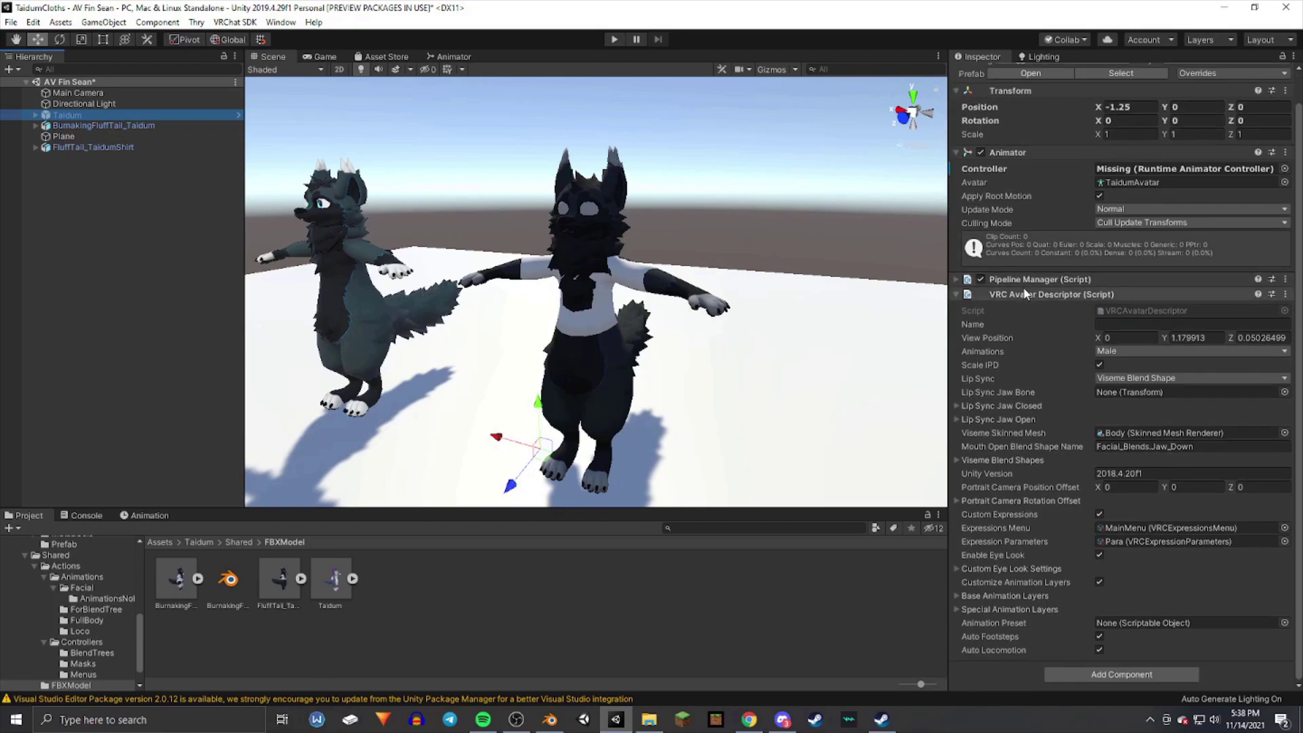
{"action": "right_click", "coordinate": [1020, 186]}
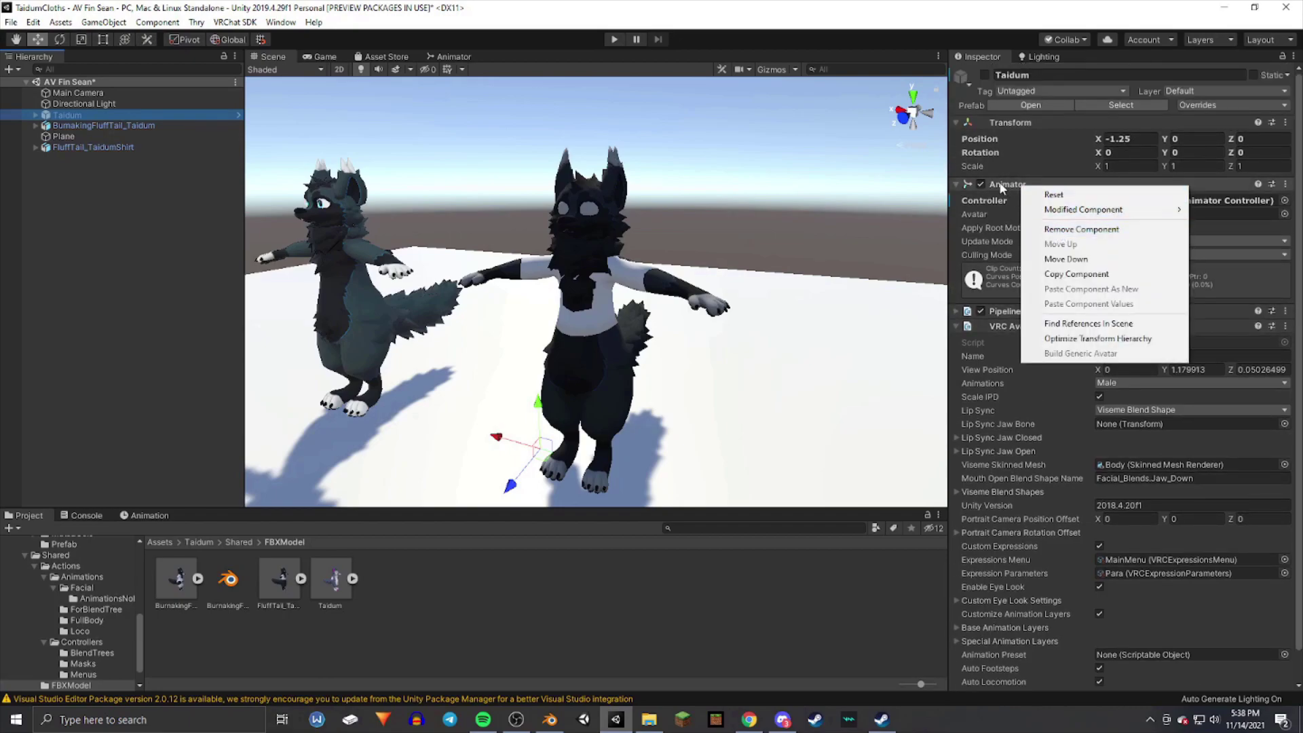
{"action": "left_click", "coordinate": [1103, 275]}
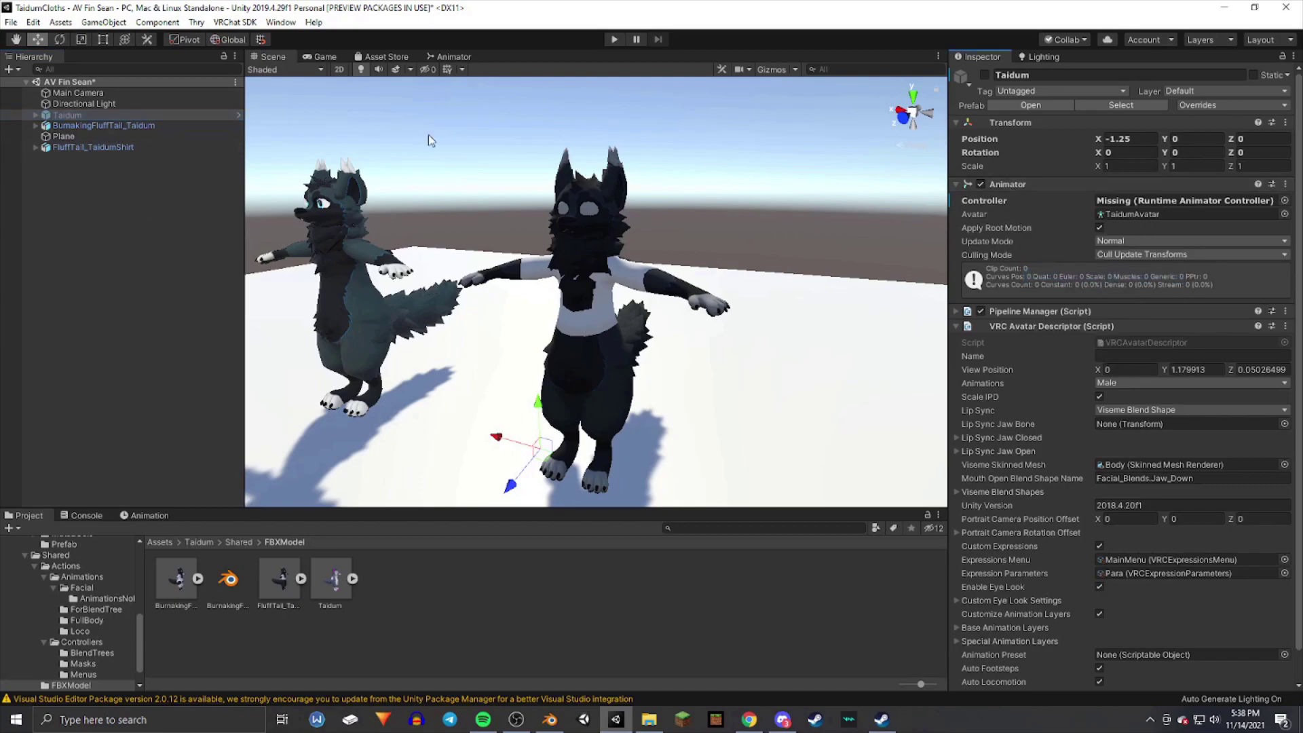
{"action": "left_click", "coordinate": [133, 144]}
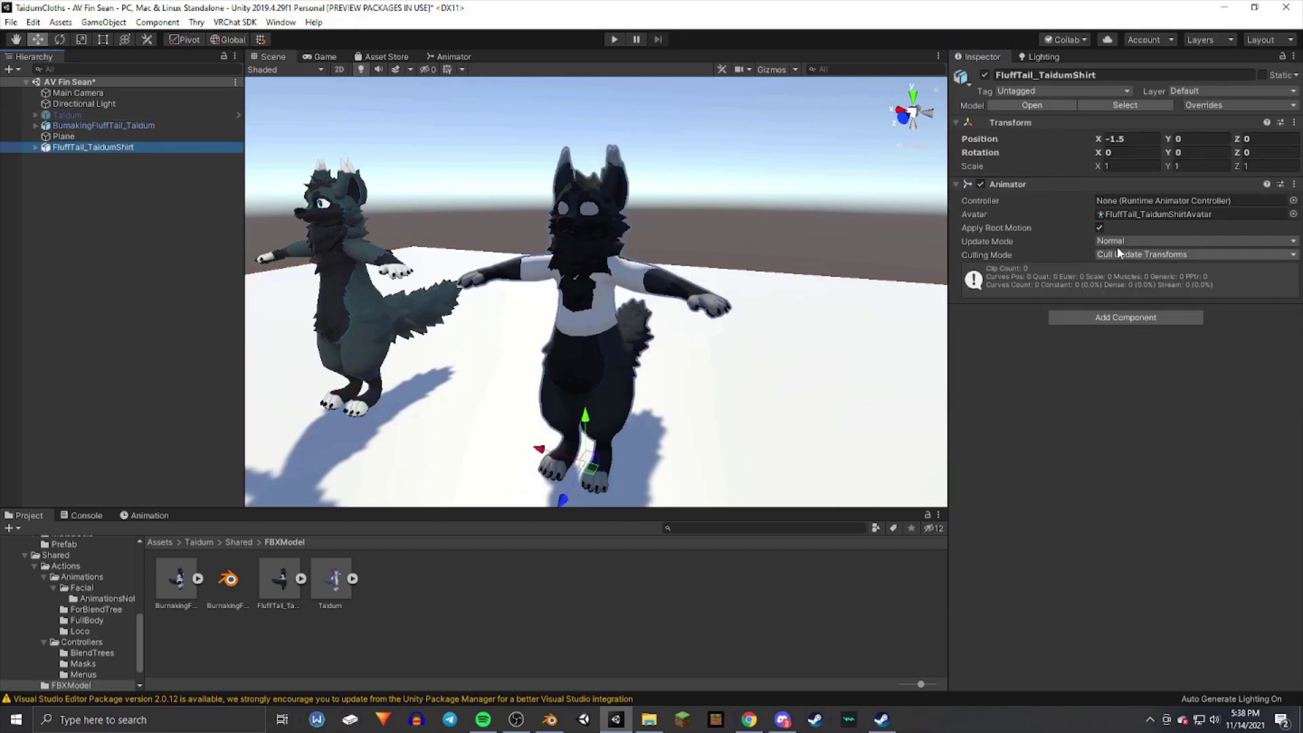
{"action": "right_click", "coordinate": [1035, 185]}
{"action": "left_click", "coordinate": [1097, 292]}
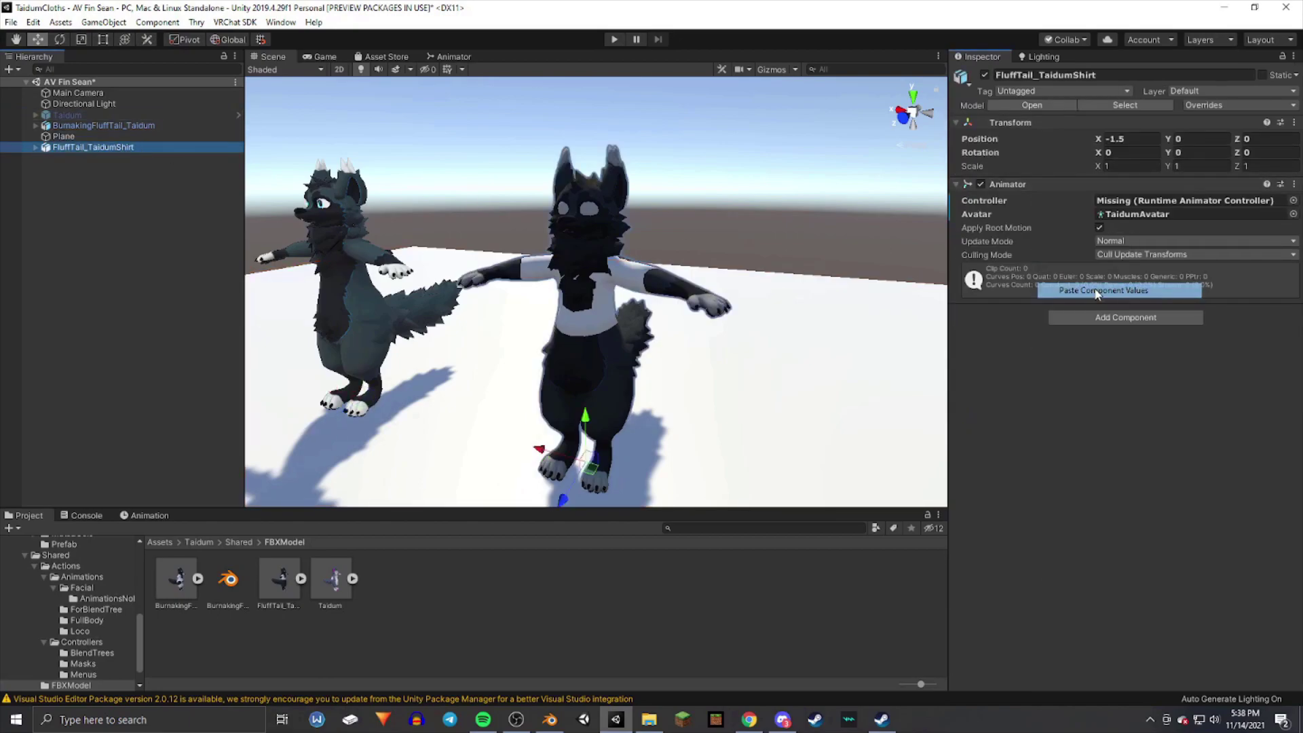
{"action": "right_click", "coordinate": [1031, 183]}
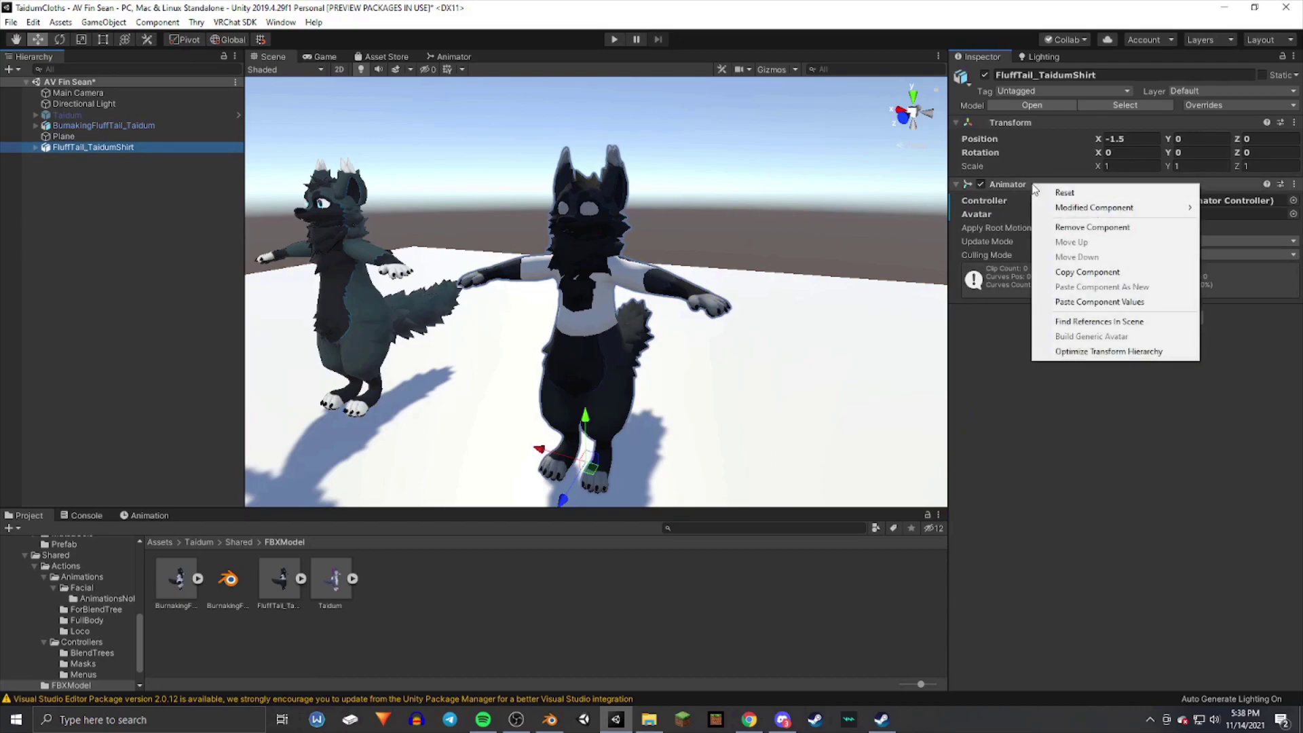
{"action": "left_click", "coordinate": [1014, 338]}
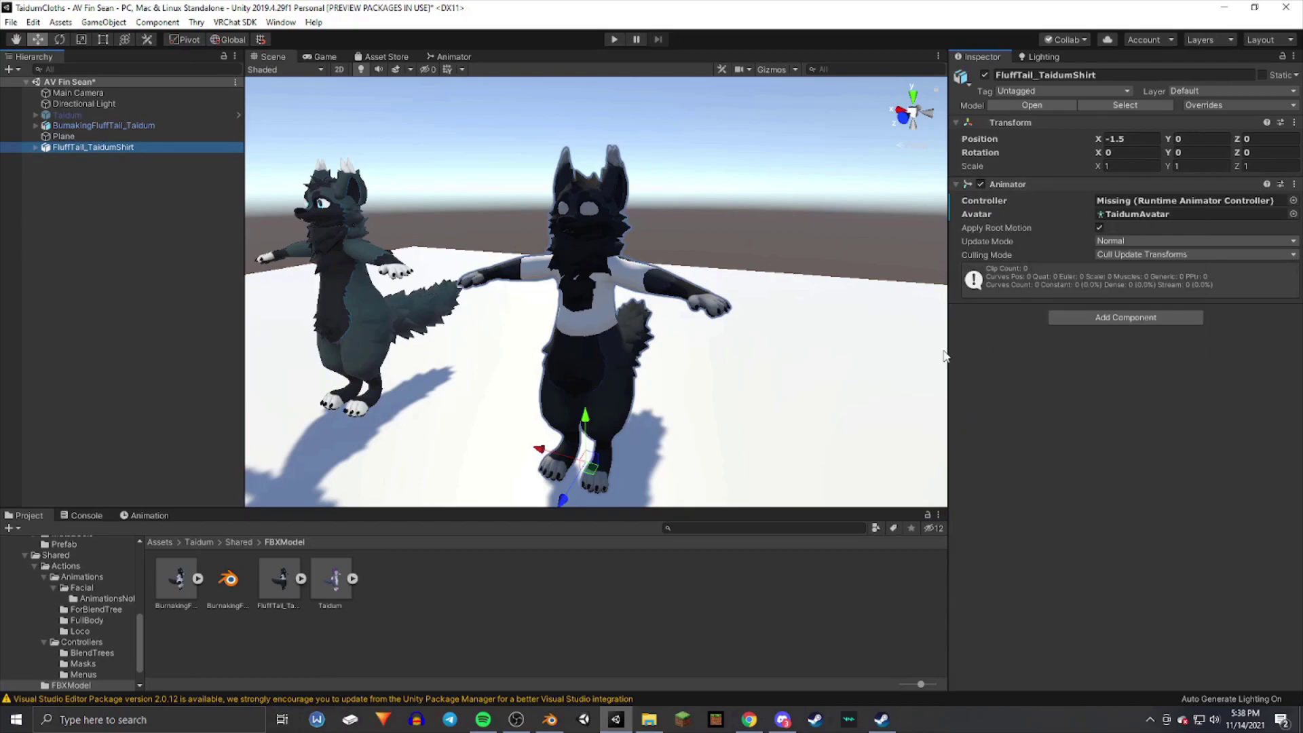
- Add a VRC Avatar Descriptor to FluffTail_TaidumShirt and paste Taidum's descriptor values into it
{"action": "left_click", "coordinate": [92, 117]}
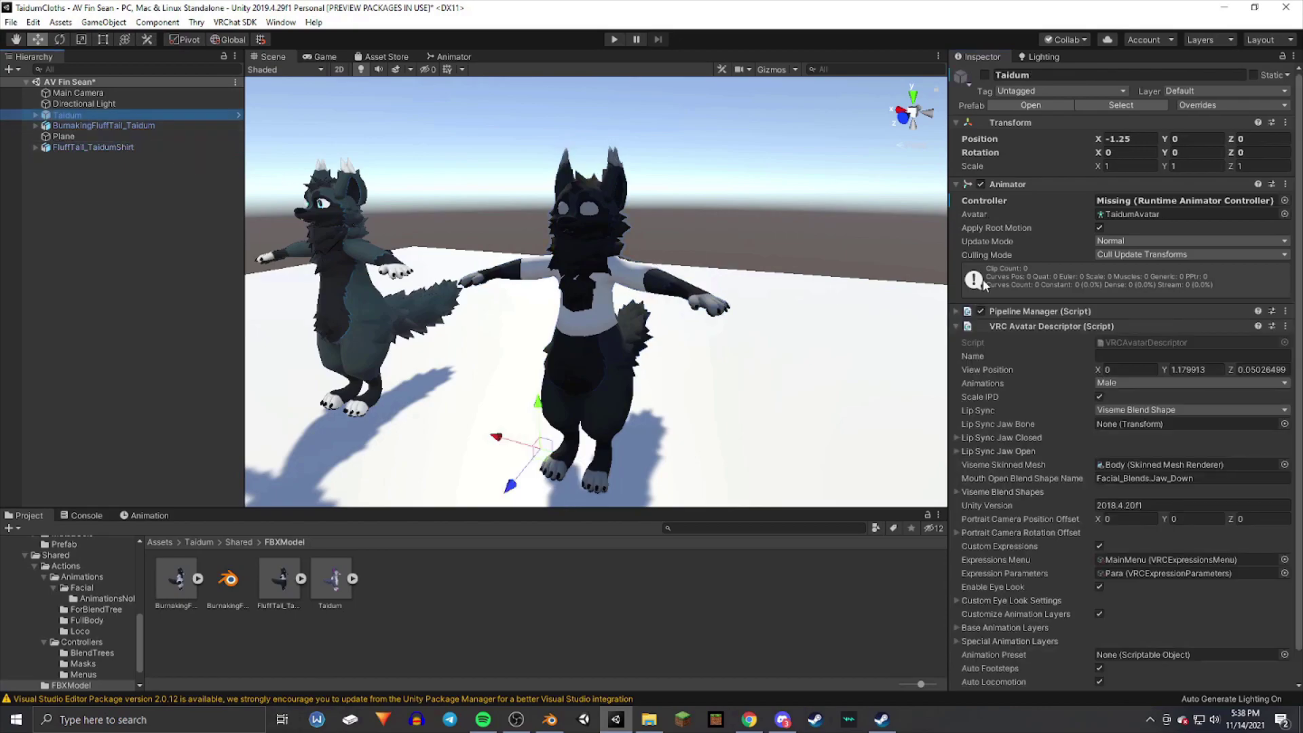
{"action": "right_click", "coordinate": [996, 329]}
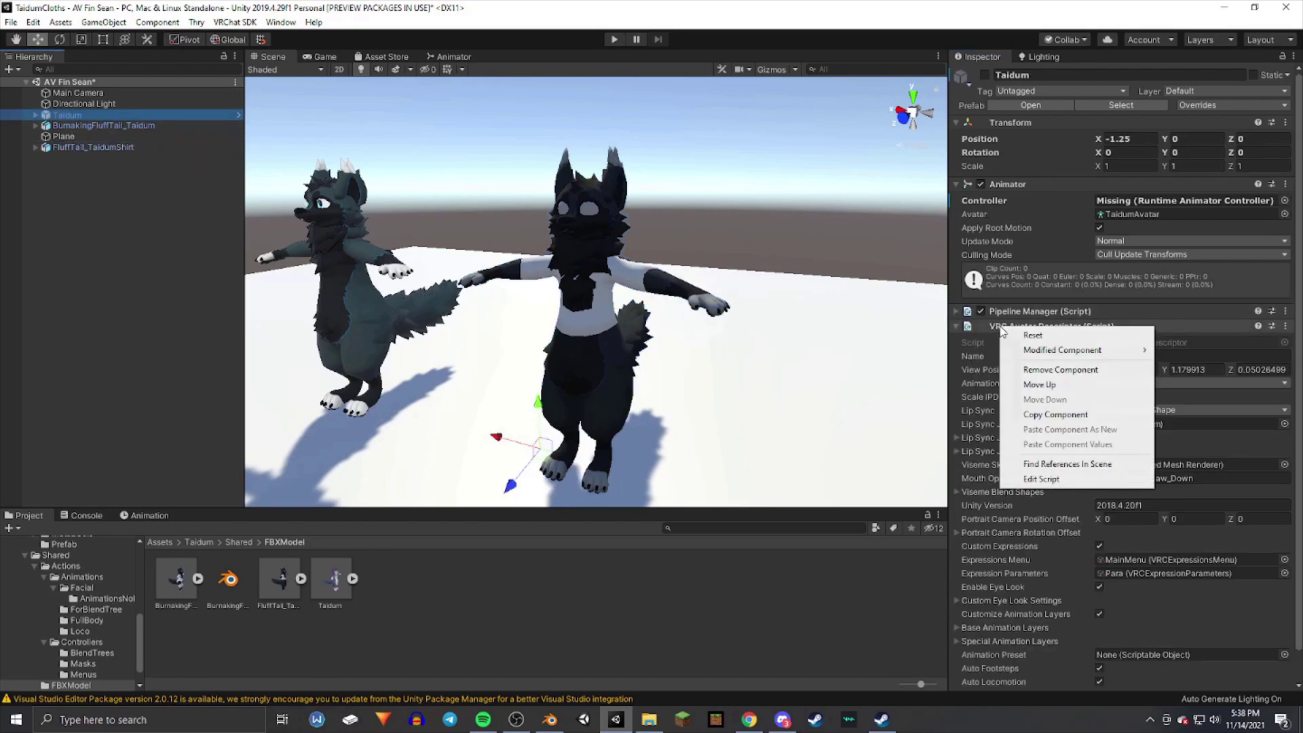
{"action": "left_click", "coordinate": [1051, 415]}
{"action": "left_click", "coordinate": [133, 146]}
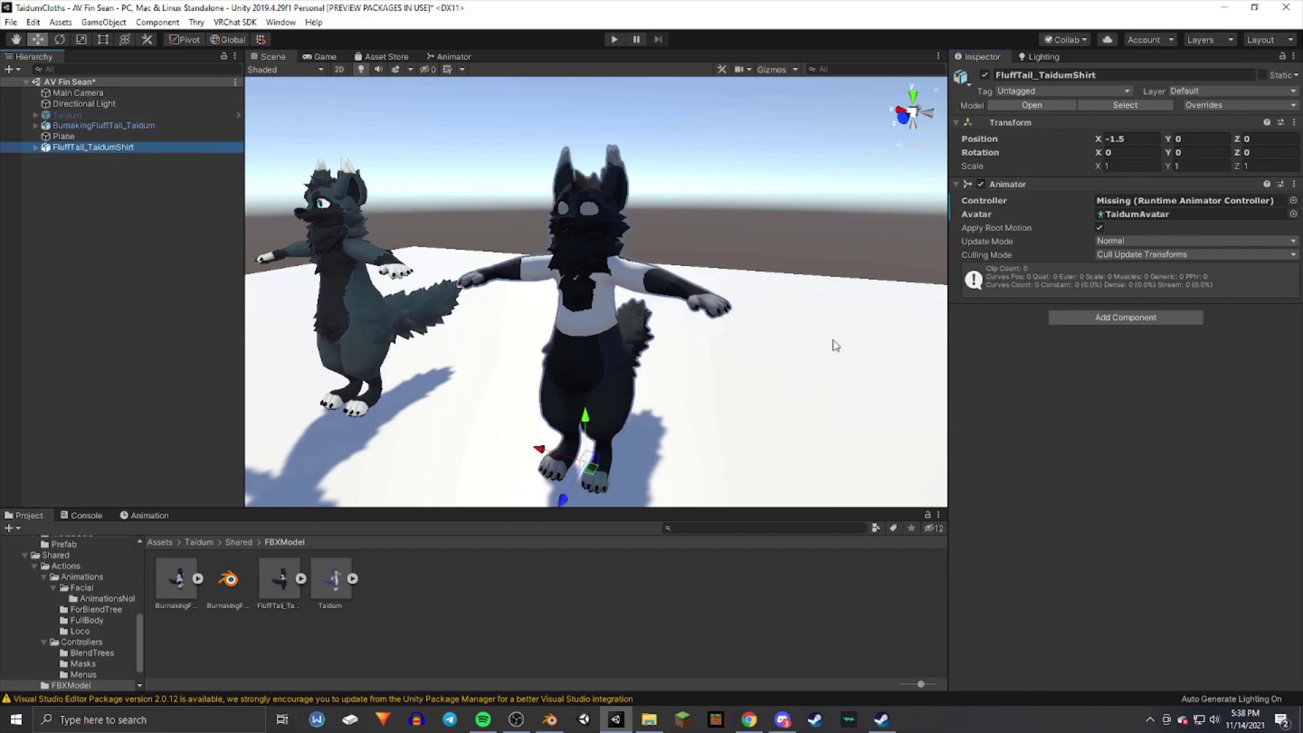
{"action": "left_click", "coordinate": [1092, 319]}
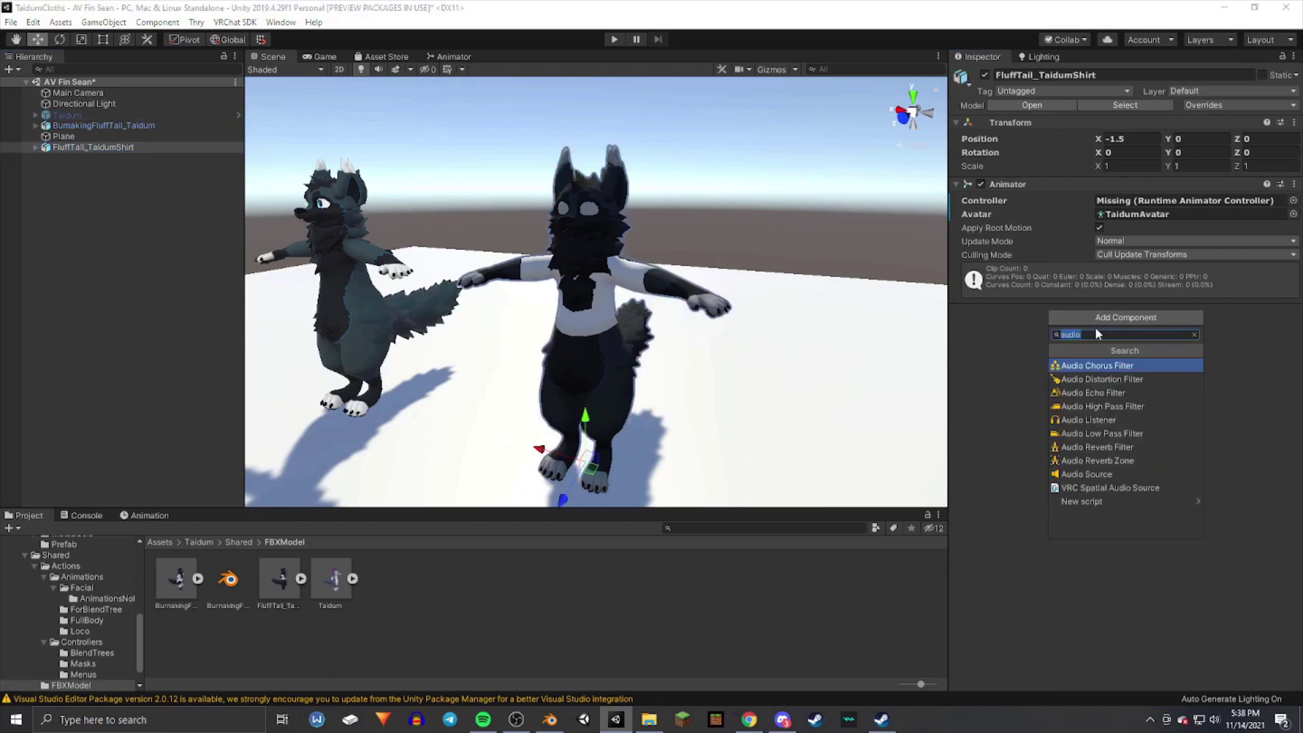
{"action": "type", "text": "vrc"}
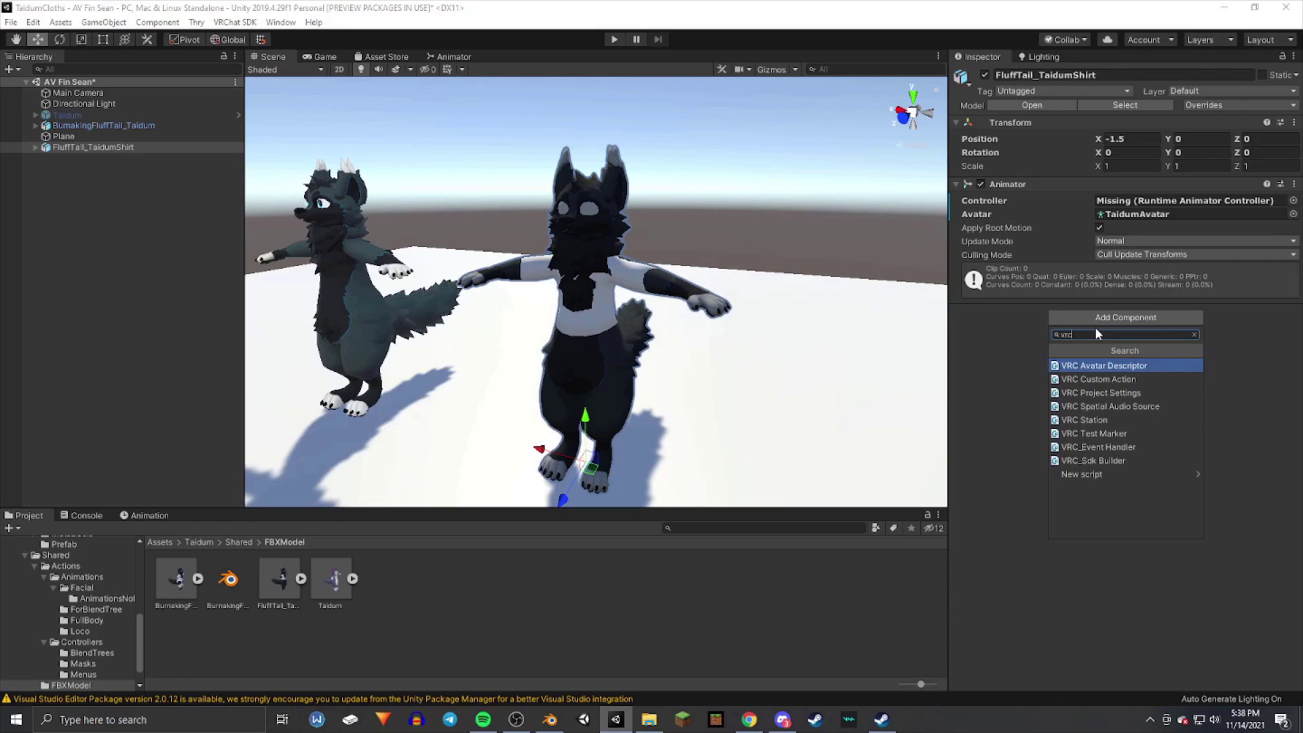
{"action": "left_click", "coordinate": [1112, 367]}
{"action": "right_click", "coordinate": [1050, 311]}
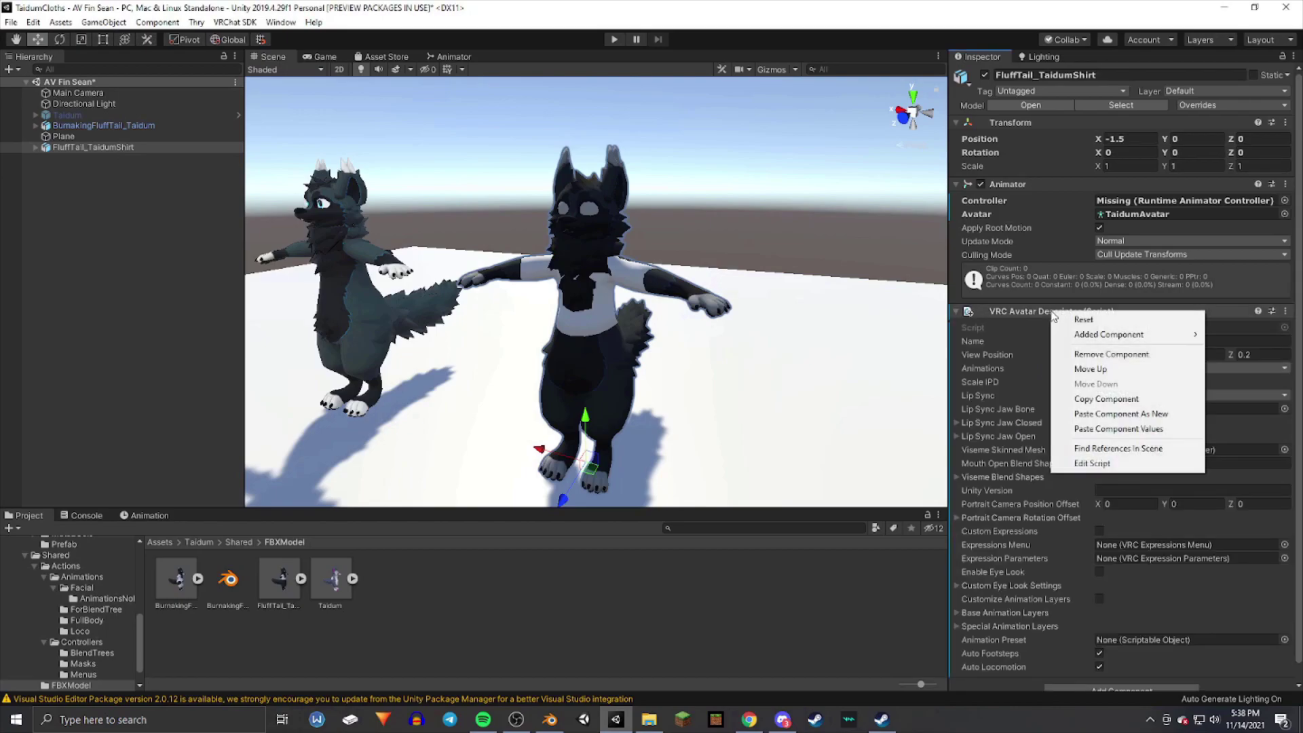
{"action": "left_click", "coordinate": [1099, 429]}
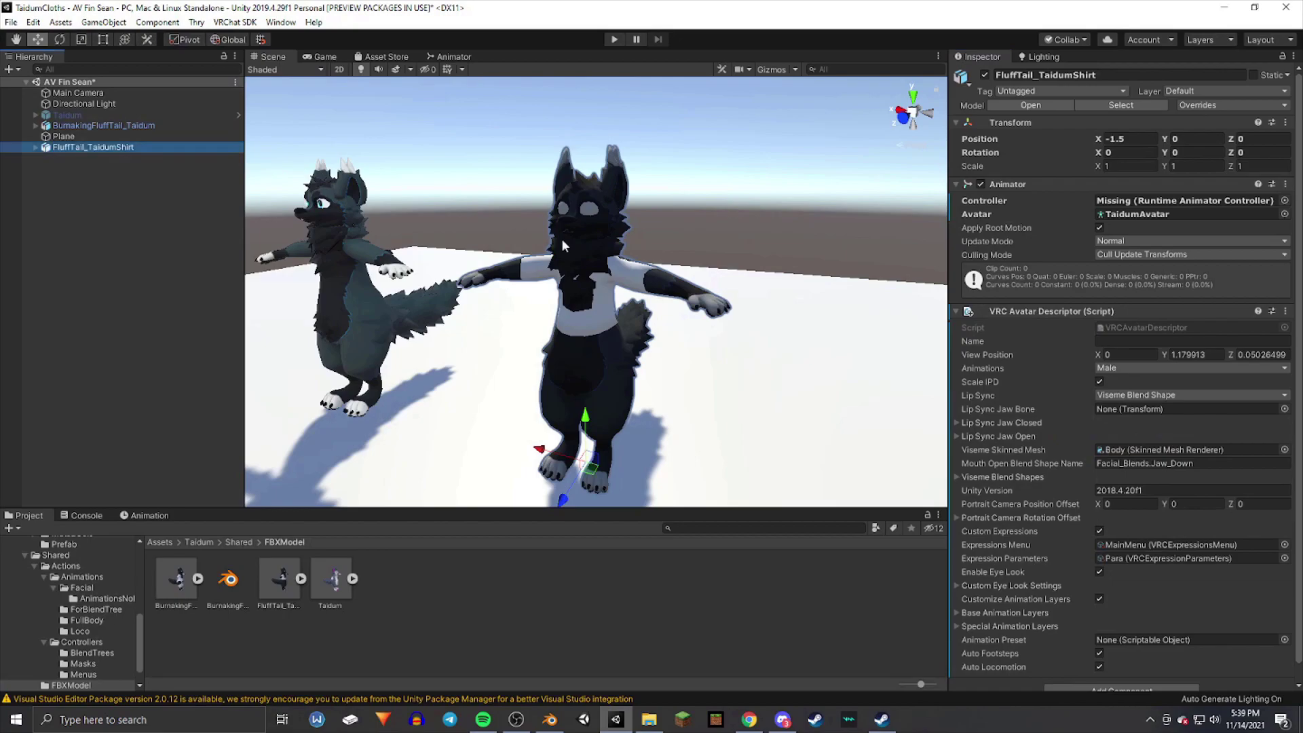
{"action": "right_click_drag", "start_coordinate": [561, 242], "coordinate": [538, 237]}
{"action": "key", "text": "w"}
{"action": "key", "text": "s"}
{"action": "key", "text": "w"}
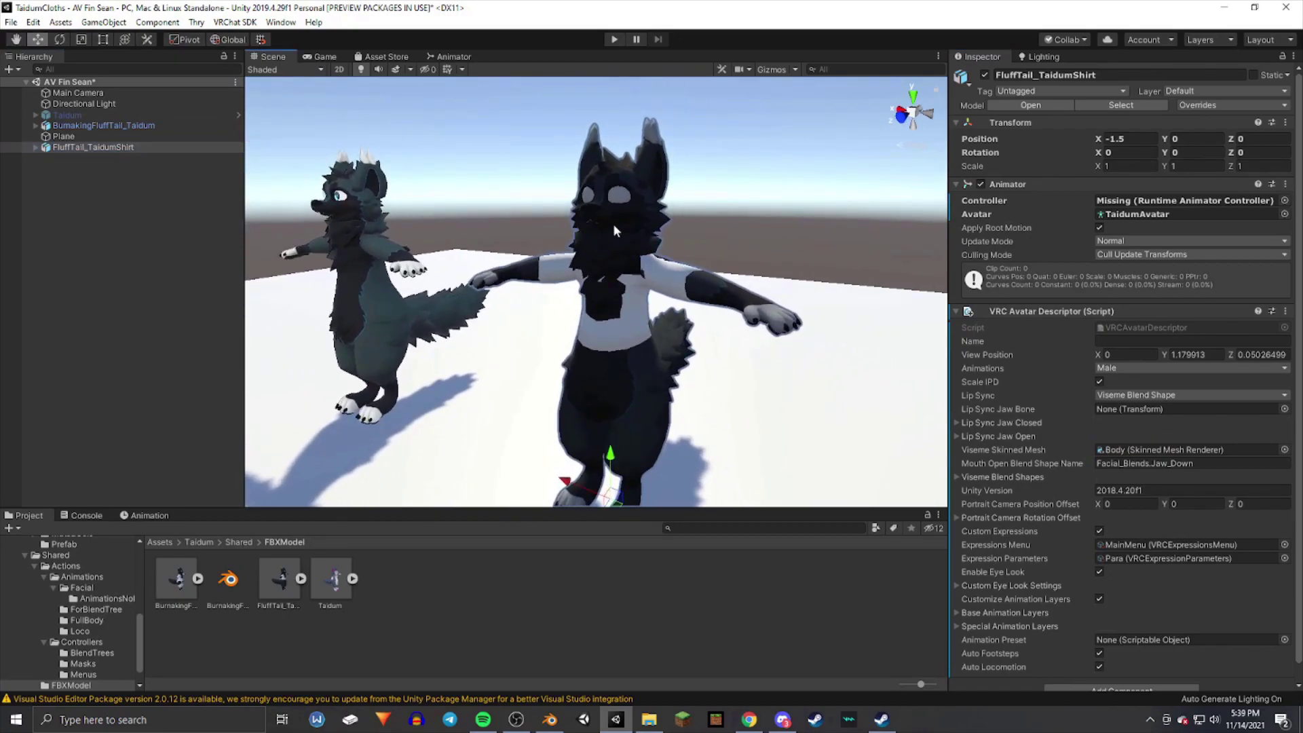
{"action": "key", "text": "s"}
{"action": "right_click_drag", "start_coordinate": [613, 224], "coordinate": [615, 237]}
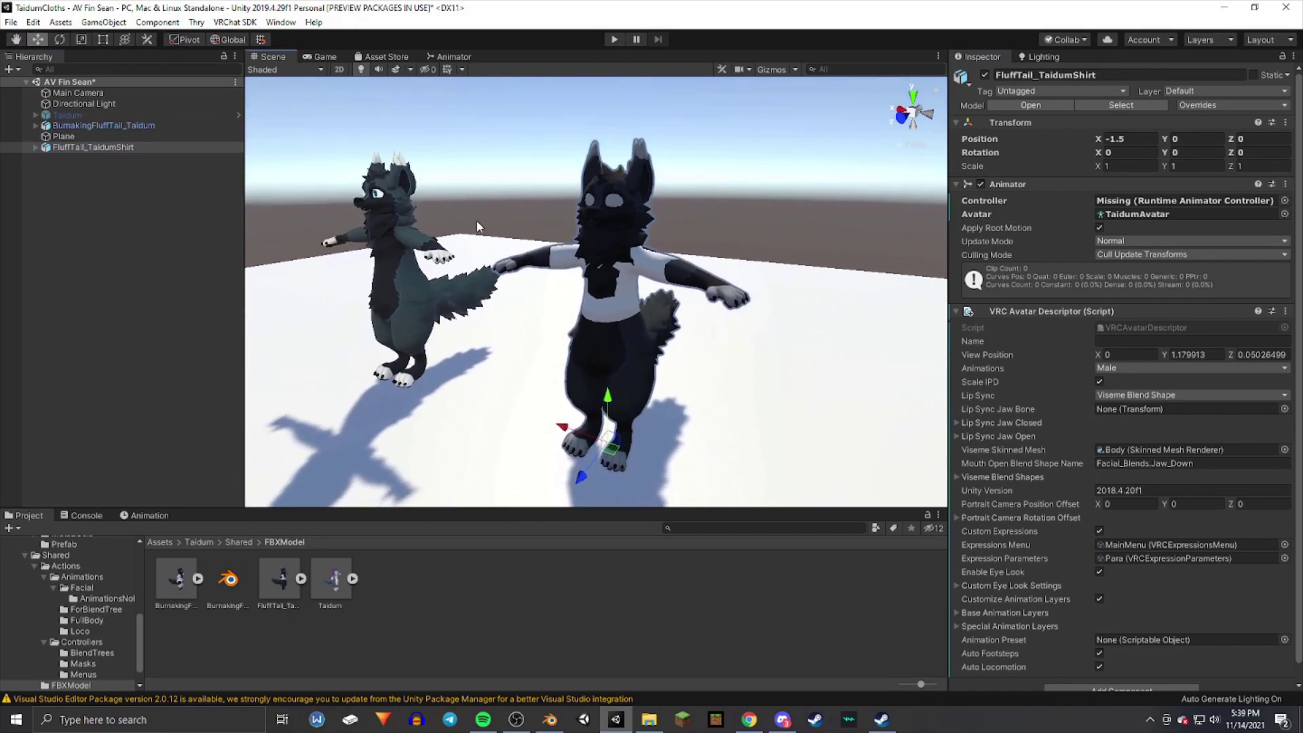
- Duplicate Taidum's AvatarLogic with Ctrl+D and move the copy under FluffTail_TaidumShirt
{"action": "left_click", "coordinate": [35, 115]}
{"action": "left_click", "coordinate": [79, 149]}
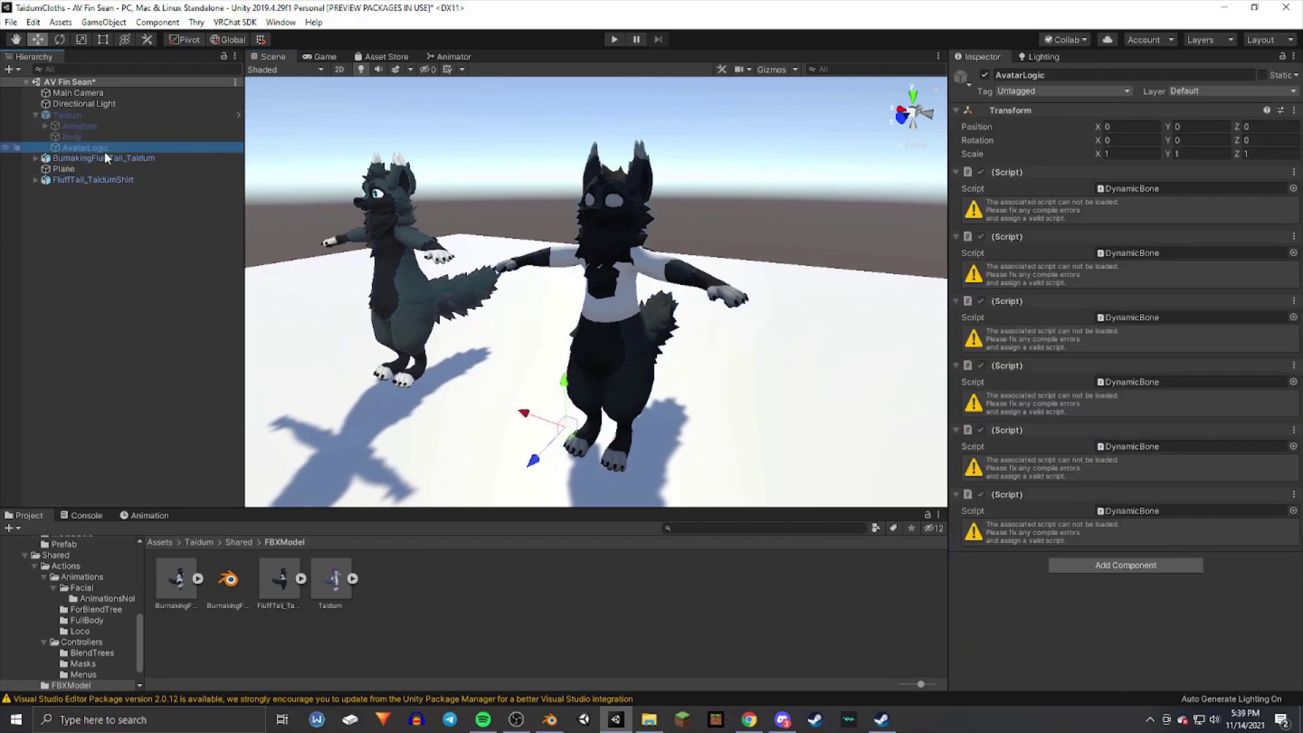
{"action": "right_click", "coordinate": [89, 148]}
{"action": "left_click", "coordinate": [46, 205]}
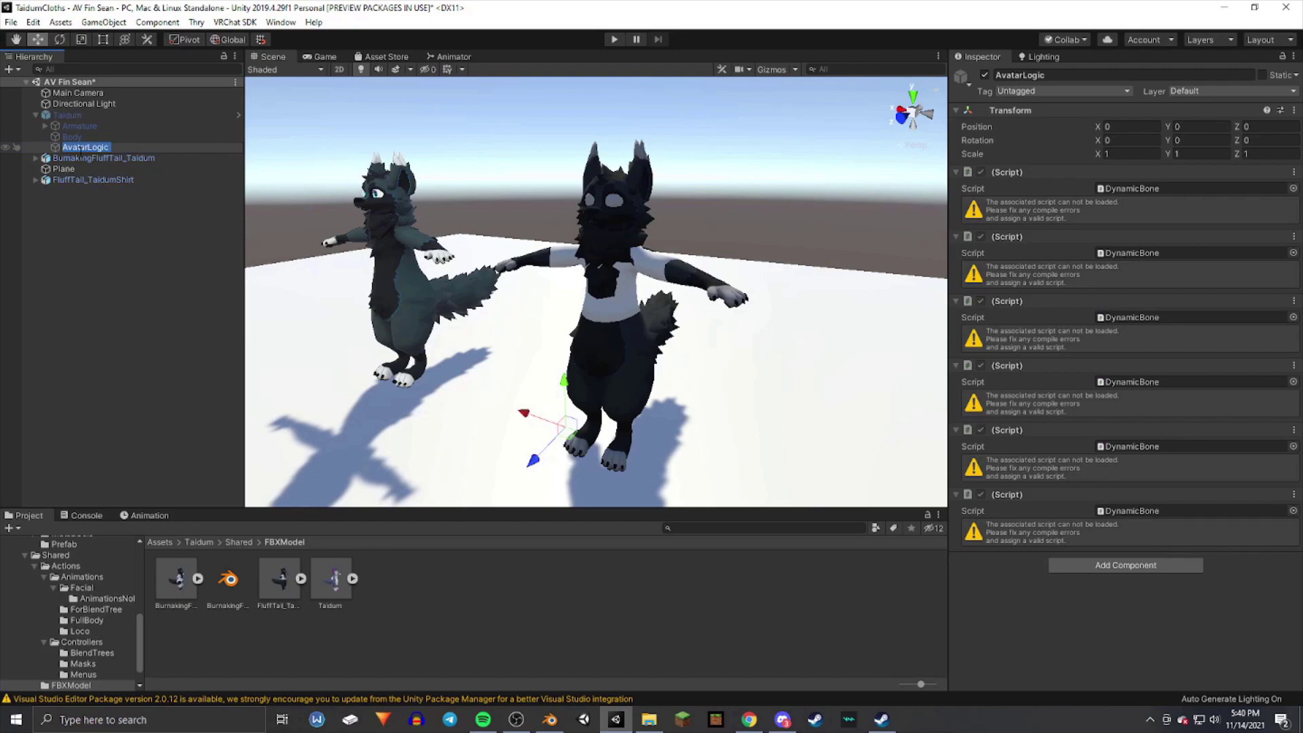
{"action": "left_click", "coordinate": [122, 180]}
{"action": "left_click", "coordinate": [110, 151]}
{"action": "key", "text": "ctrl+d"}
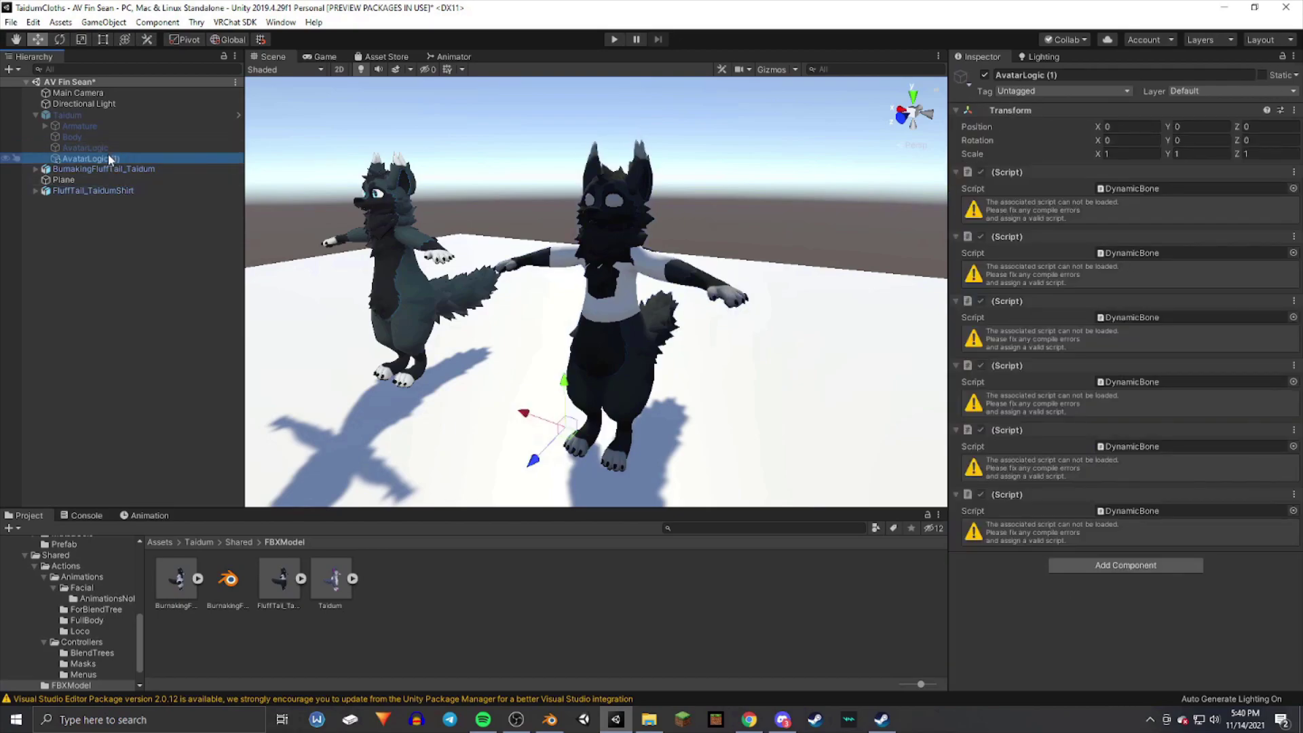
{"action": "left_click_drag", "start_coordinate": [108, 158], "coordinate": [112, 191]}
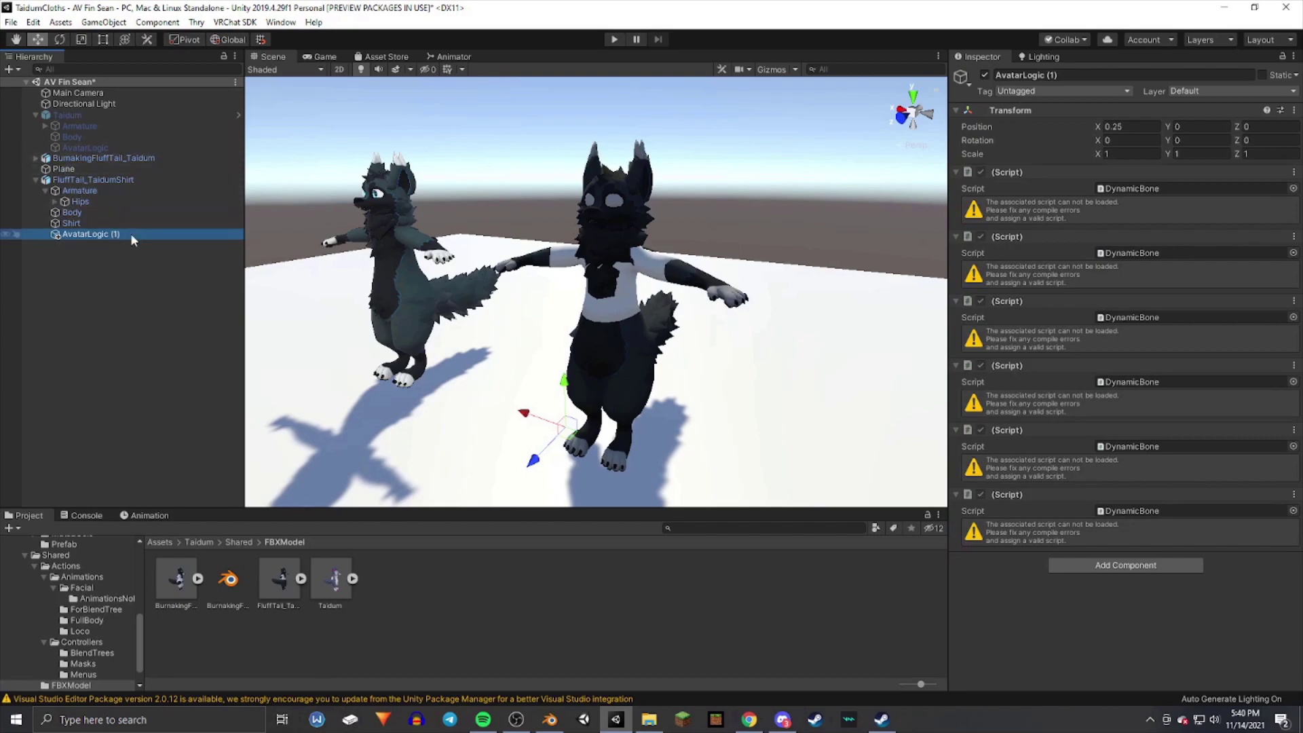
{"action": "left_click", "coordinate": [1056, 76]}
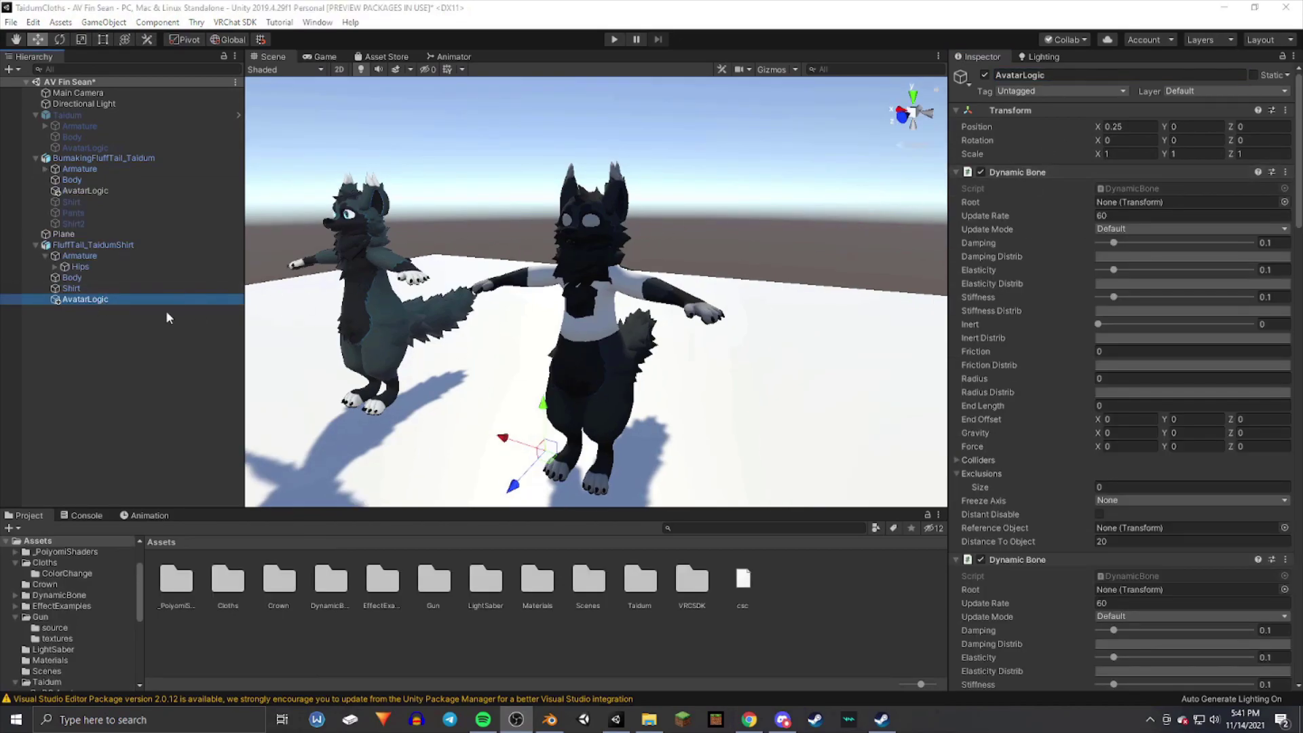
- Compare the shirt avatar's AvatarLogic Dynamic Bone settings against the original Taidum's
{"action": "left_click", "coordinate": [151, 296]}
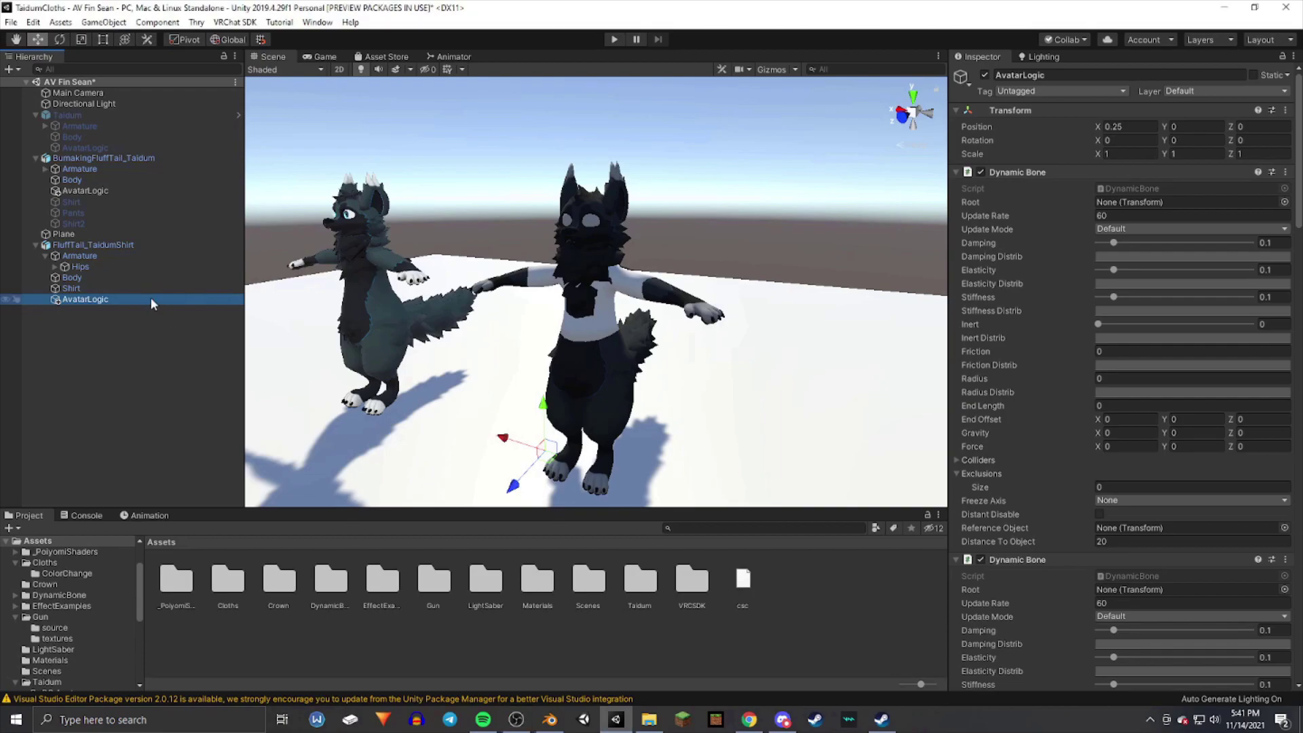
{"action": "left_click", "coordinate": [78, 246]}
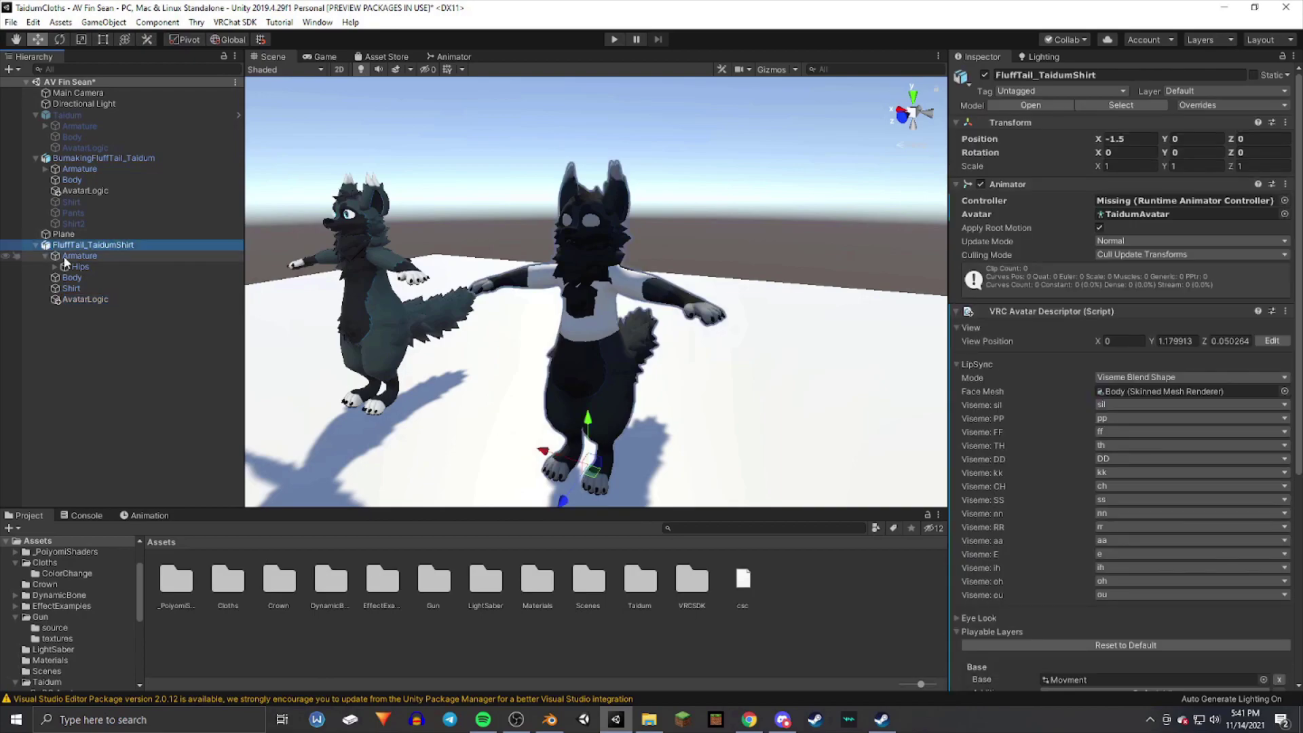
{"action": "left_click", "coordinate": [72, 299]}
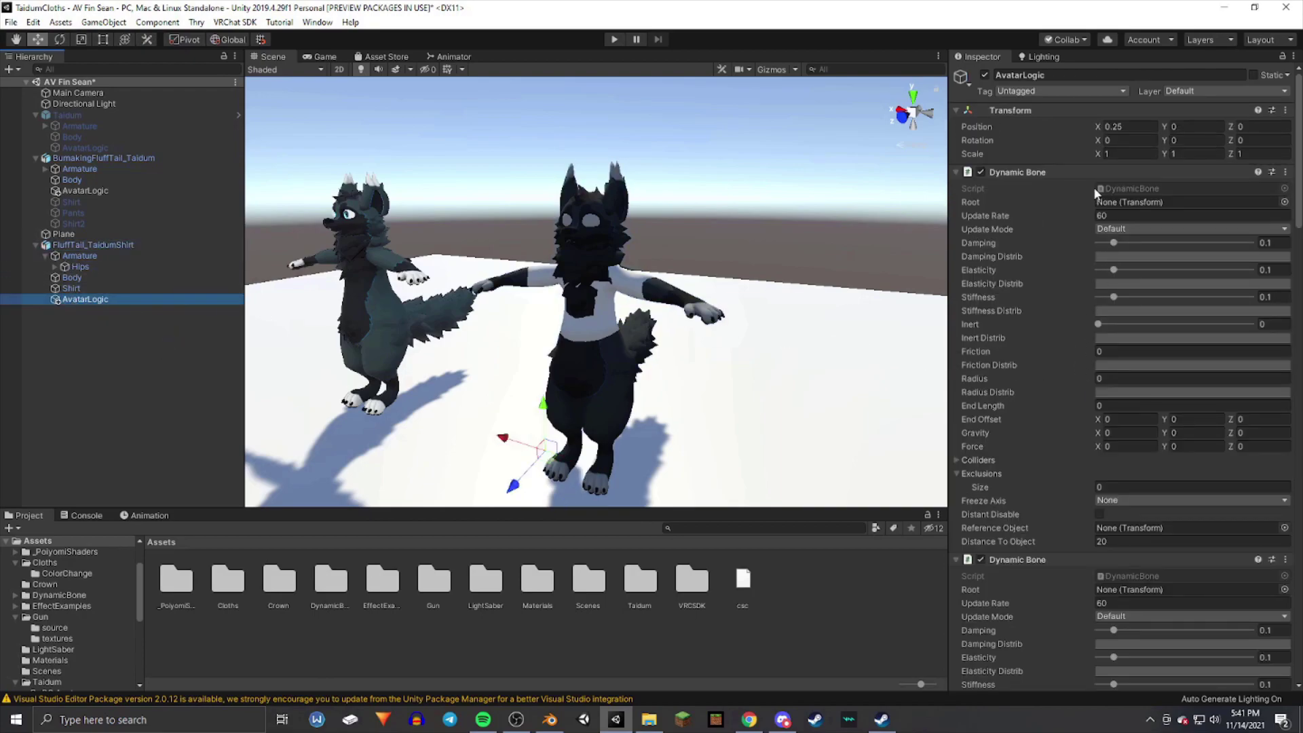
{"action": "scroll", "coordinate": [1096, 275], "scroll_direction": "down", "scroll_amount": 5}
{"action": "scroll", "coordinate": [1130, 304], "scroll_direction": "up", "scroll_amount": 5}
{"action": "left_click", "coordinate": [86, 191]}
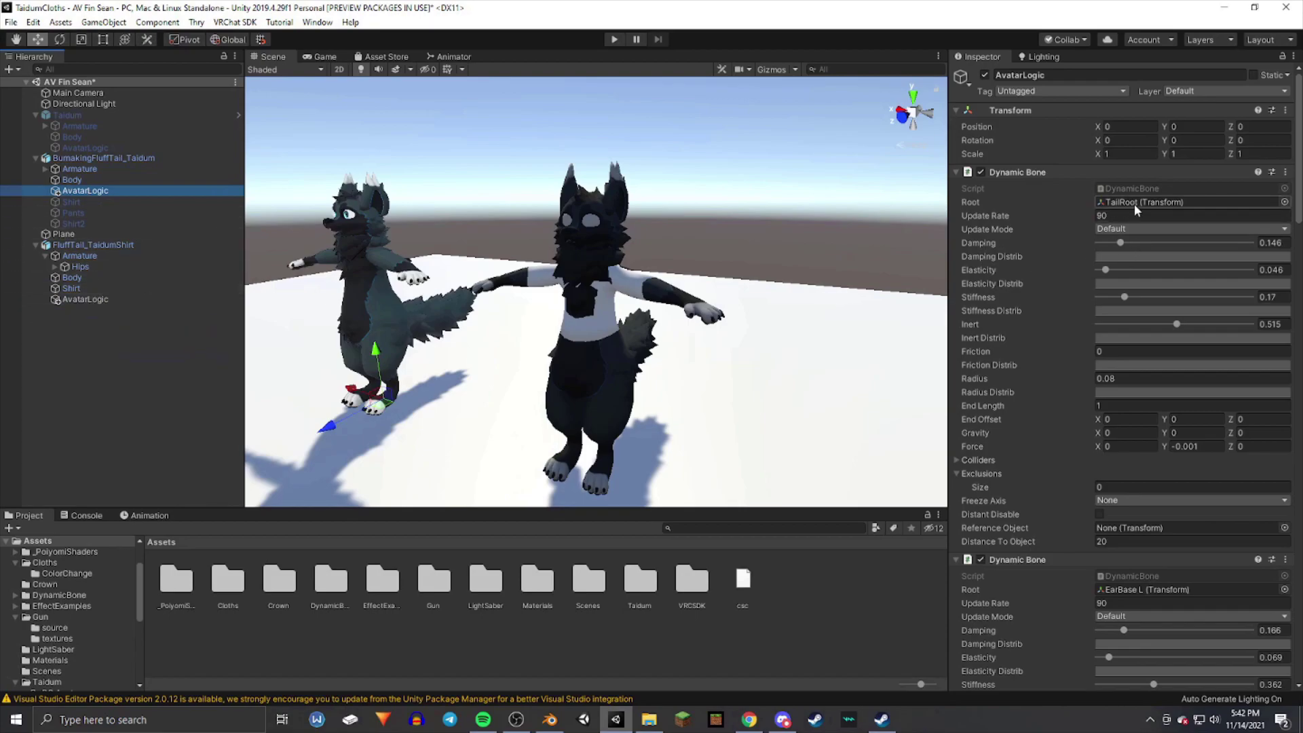
{"action": "left_click", "coordinate": [95, 300]}
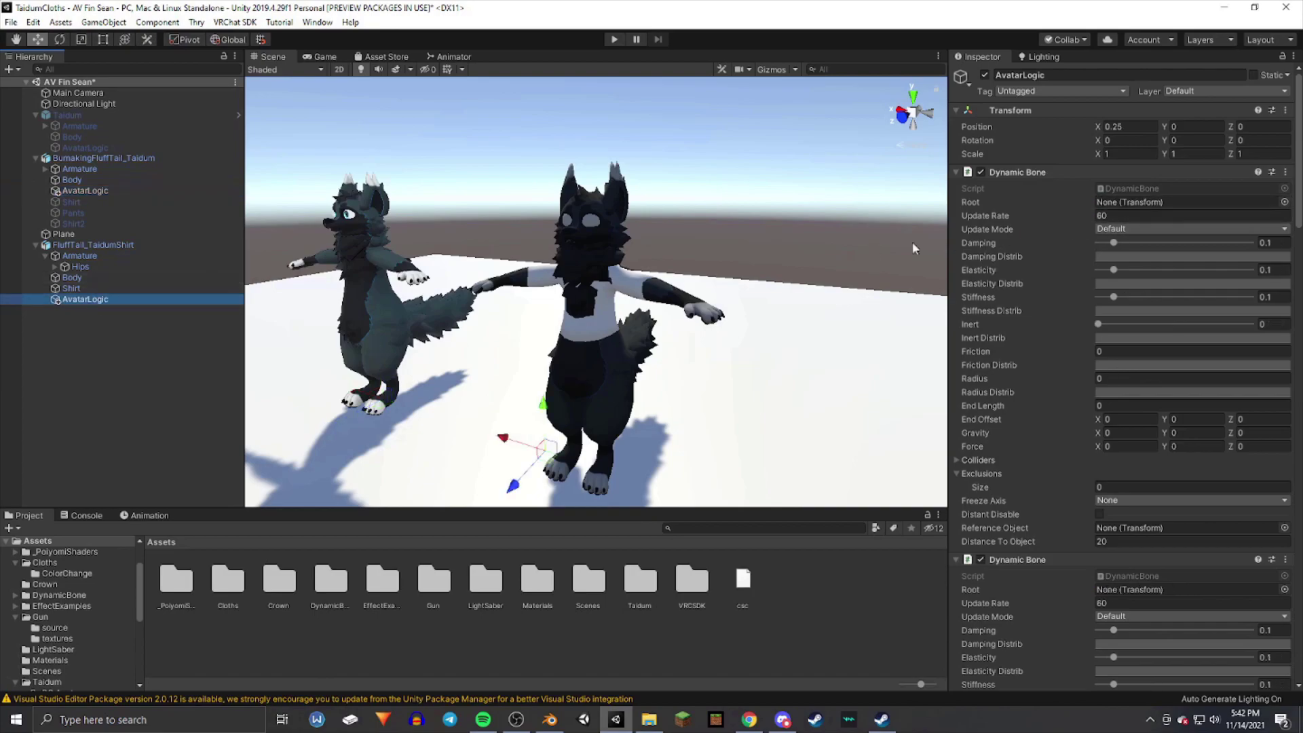
- Expand Hips > TailCaddy and set the first Dynamic Bone's Root to TailRoot
{"action": "left_click", "coordinate": [55, 267]}
{"action": "left_click", "coordinate": [65, 288]}
{"action": "left_click", "coordinate": [68, 289]}
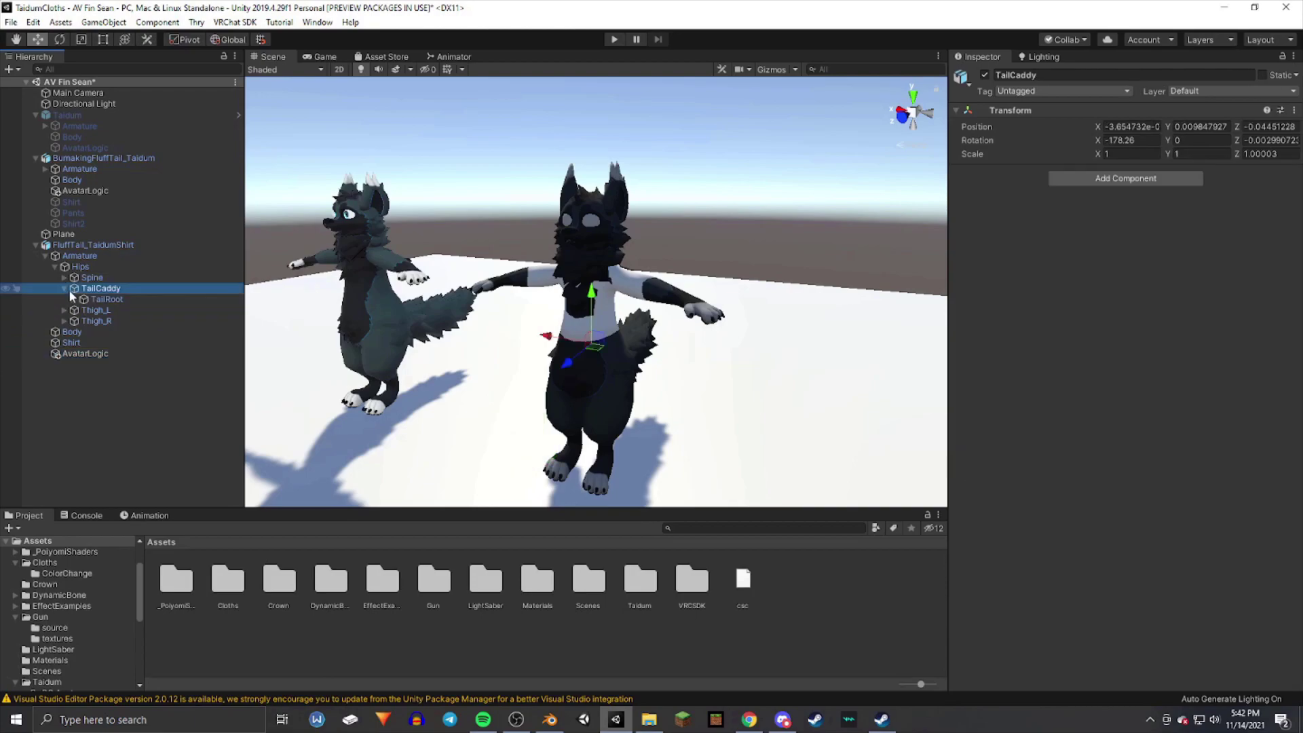
{"action": "left_click", "coordinate": [85, 352]}
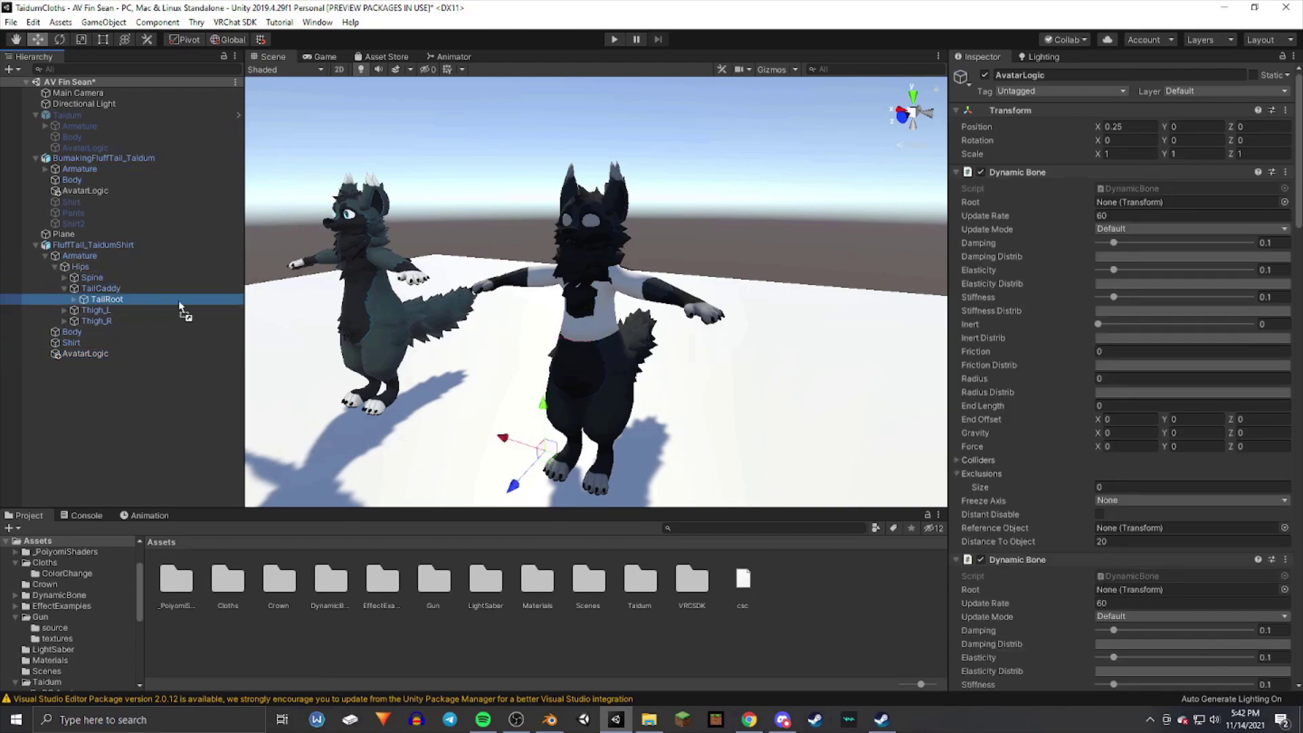
{"action": "left_click_drag", "start_coordinate": [1113, 241], "coordinate": [1138, 201]}
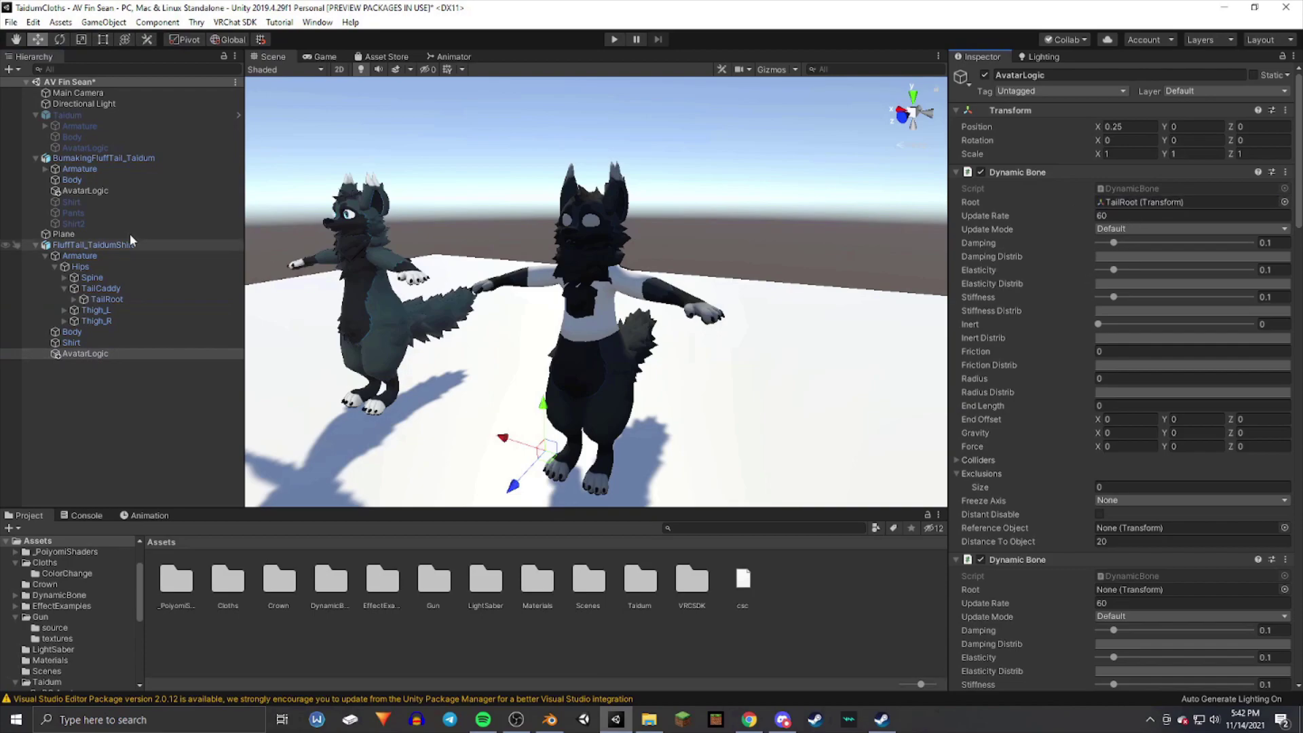
{"action": "left_click", "coordinate": [108, 190]}
{"action": "scroll", "coordinate": [1166, 336], "scroll_direction": "down", "scroll_amount": 15}
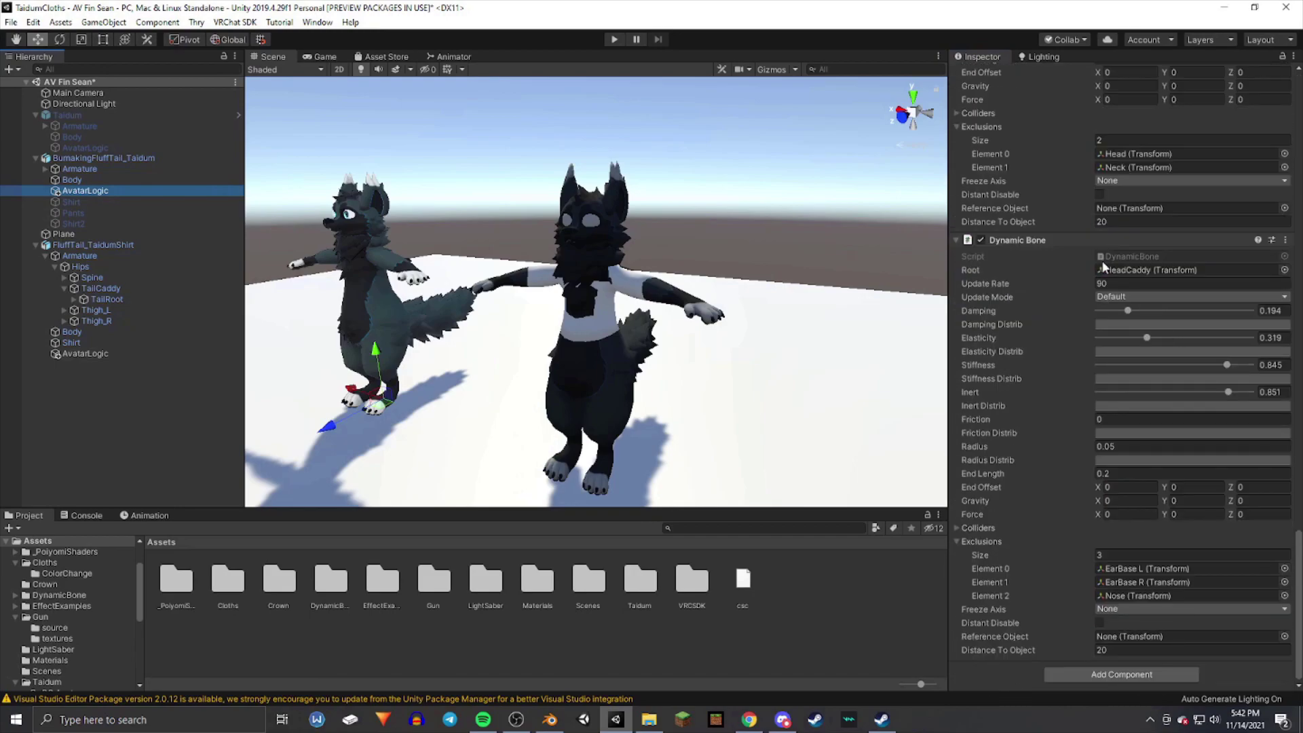
{"action": "right_click_drag", "start_coordinate": [565, 248], "coordinate": [521, 245]}
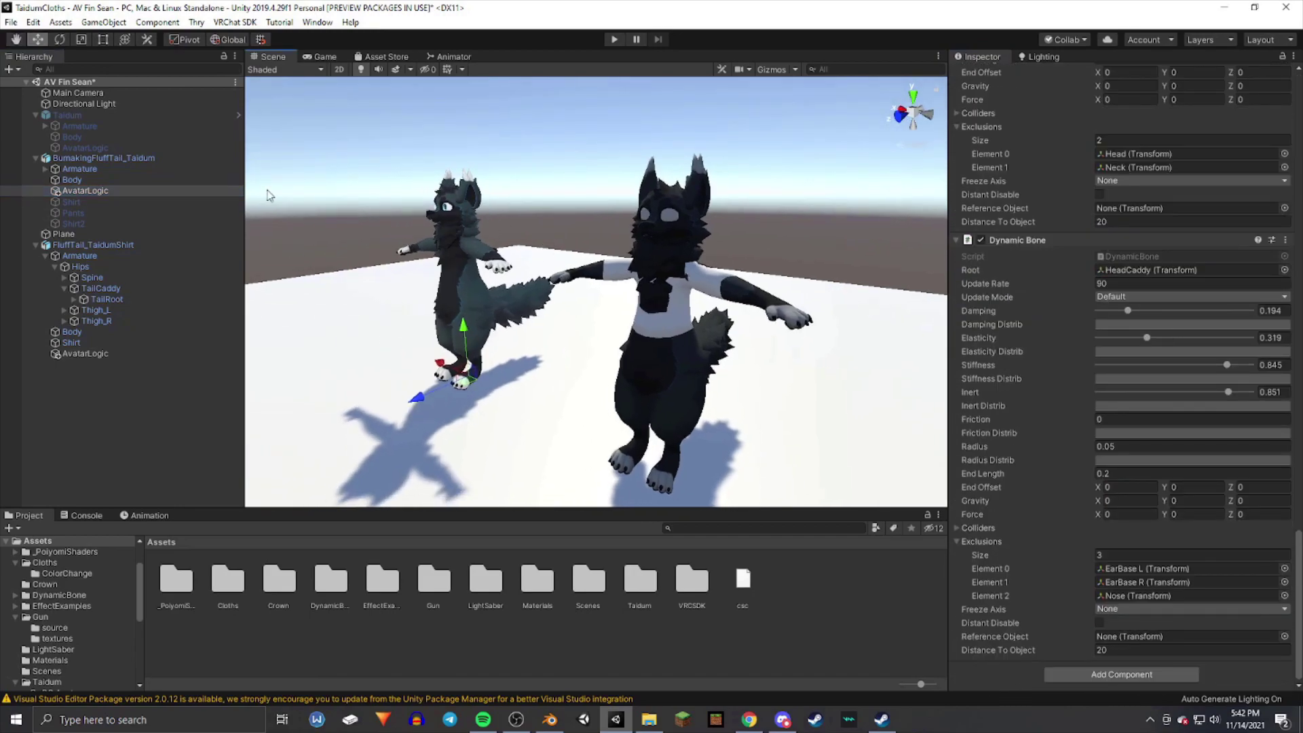
{"action": "left_click", "coordinate": [160, 353]}
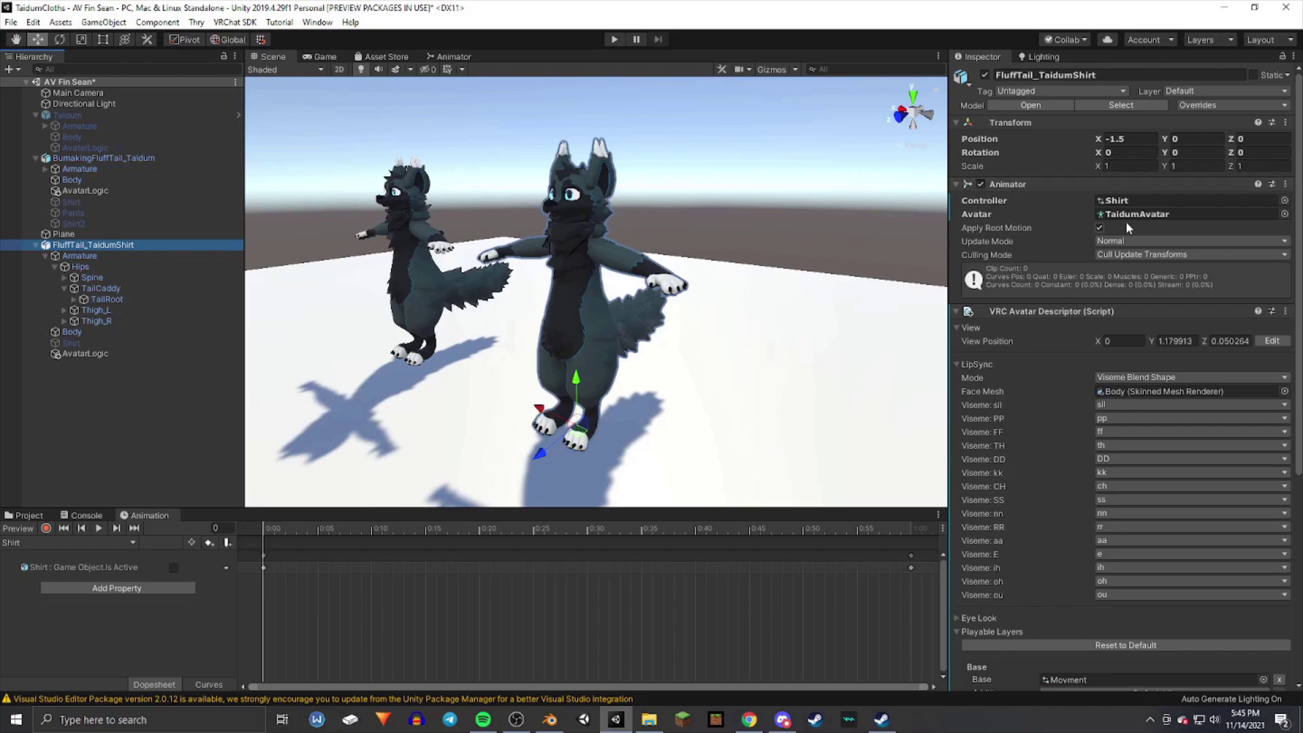
- Assign FluffTail_TaidumShirtAvatar from the FBXModel folder to the shirt avatar's Animator
{"action": "left_click", "coordinate": [28, 516]}
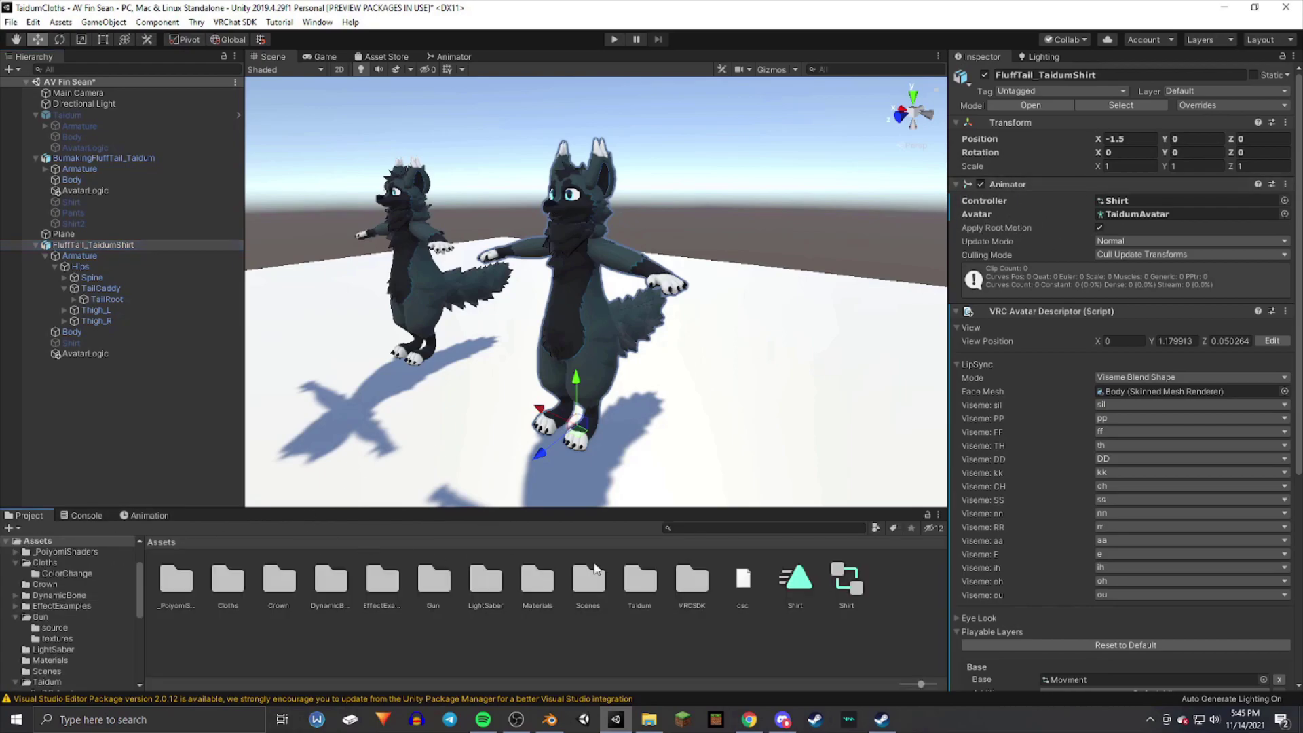
{"action": "scroll", "coordinate": [48, 631], "scroll_direction": "down", "scroll_amount": 3}
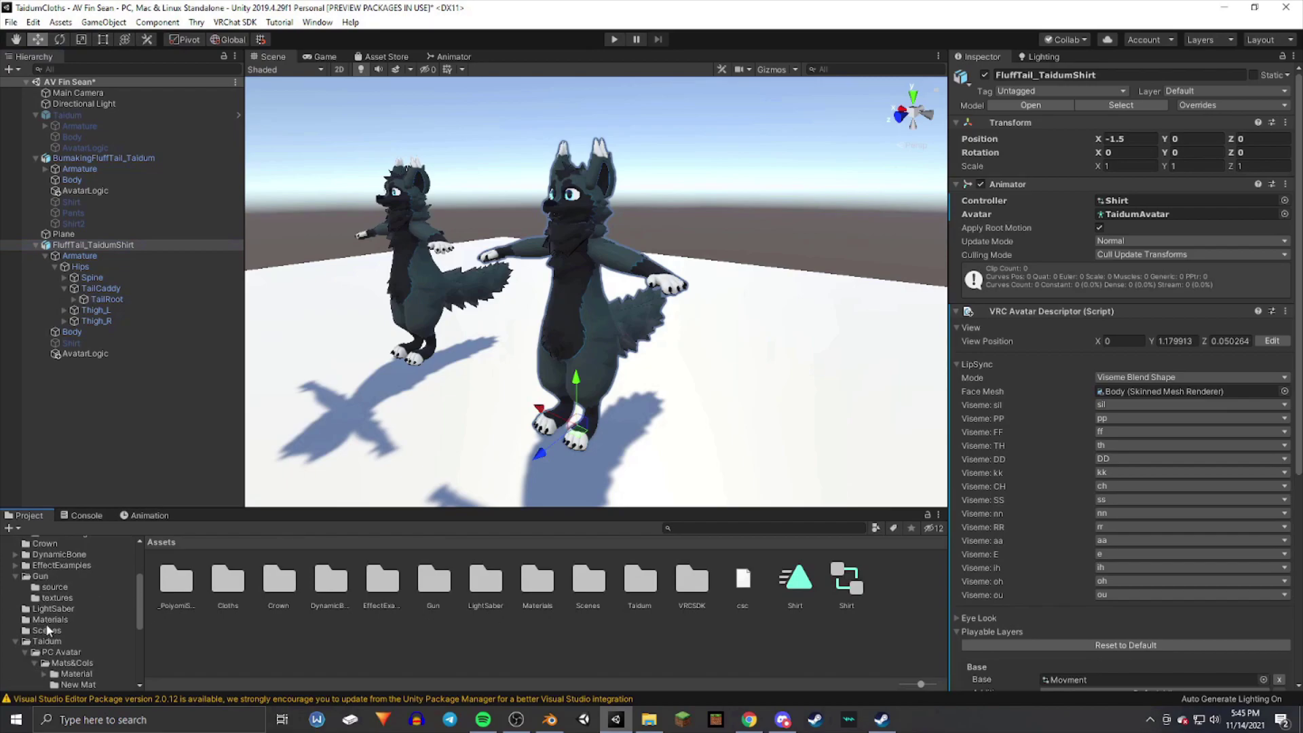
{"action": "left_click", "coordinate": [47, 632]}
{"action": "left_click", "coordinate": [48, 642]}
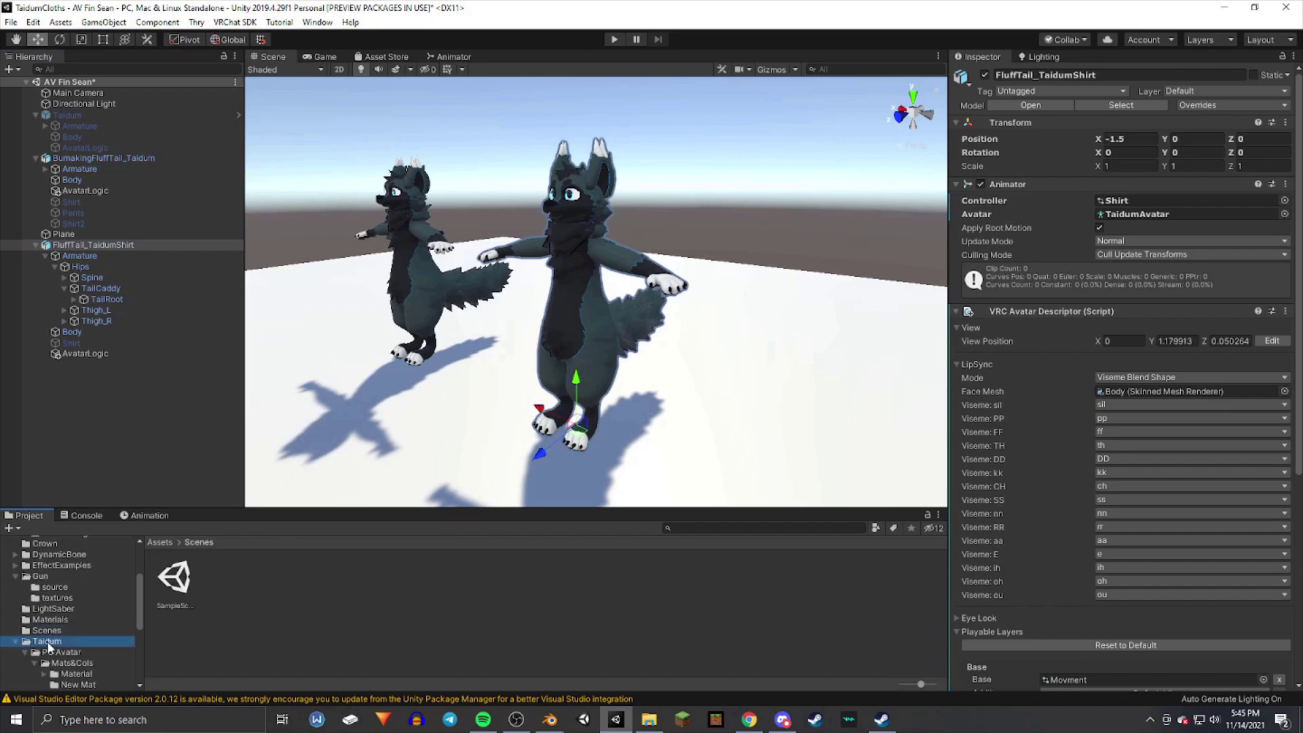
{"action": "scroll", "coordinate": [61, 670], "scroll_direction": "down", "scroll_amount": 4}
{"action": "left_click", "coordinate": [64, 674]}
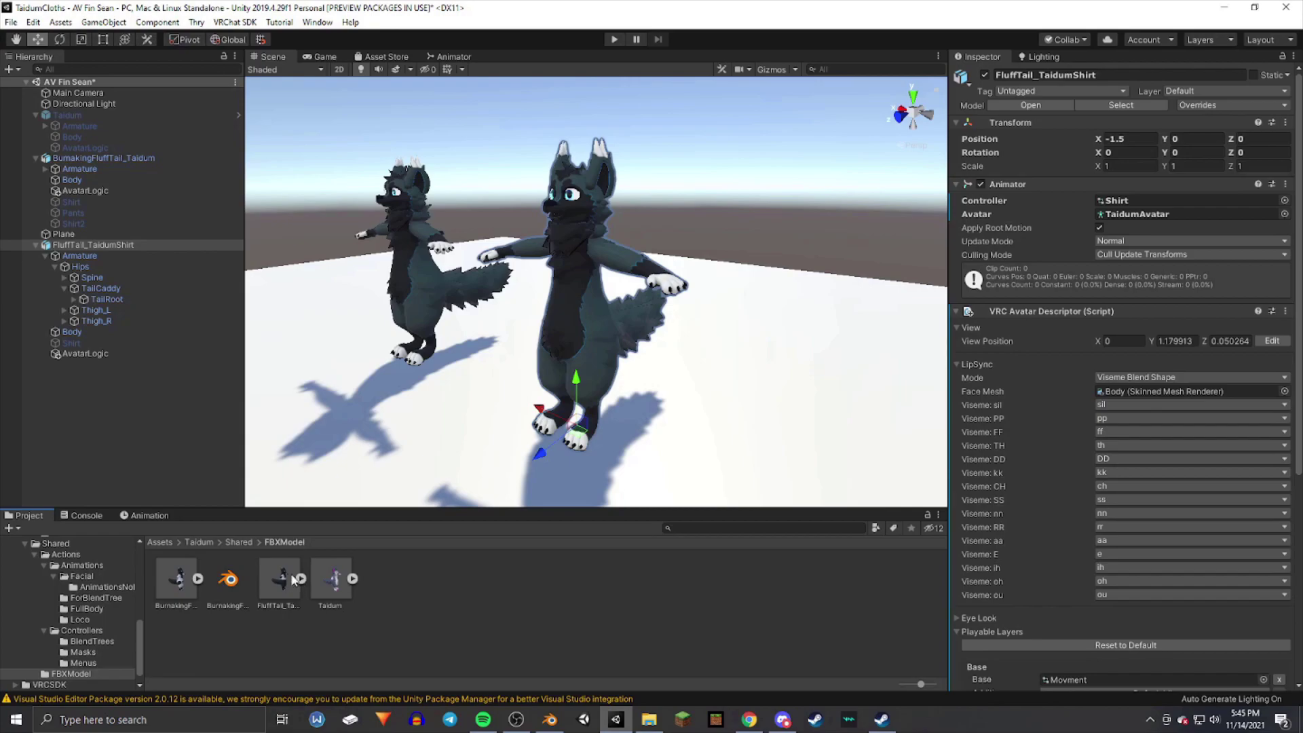
{"action": "left_click", "coordinate": [301, 580]}
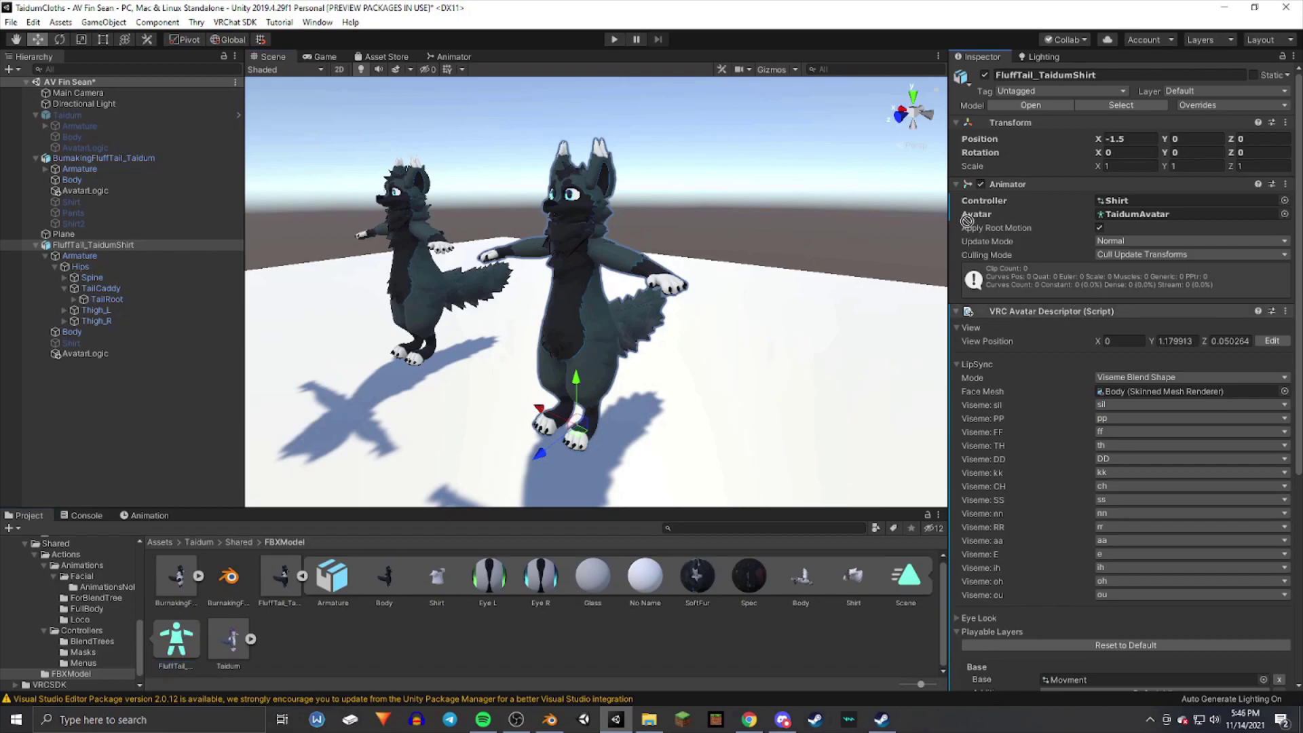
{"action": "left_click_drag", "start_coordinate": [966, 220], "coordinate": [1159, 218]}
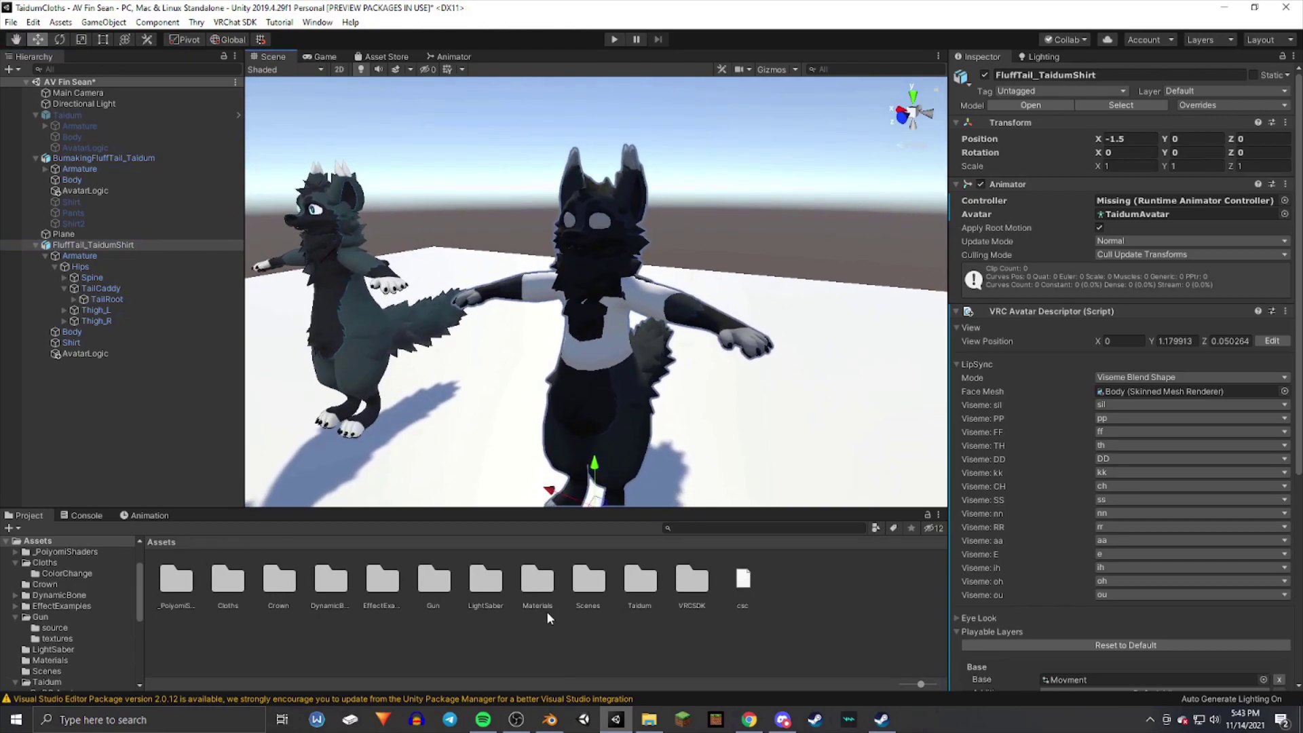
- Apply the SoftFur material from Taidum/PC Avatar/Mats&Cols/Material to the right model's body
{"action": "double_click", "coordinate": [640, 587]}
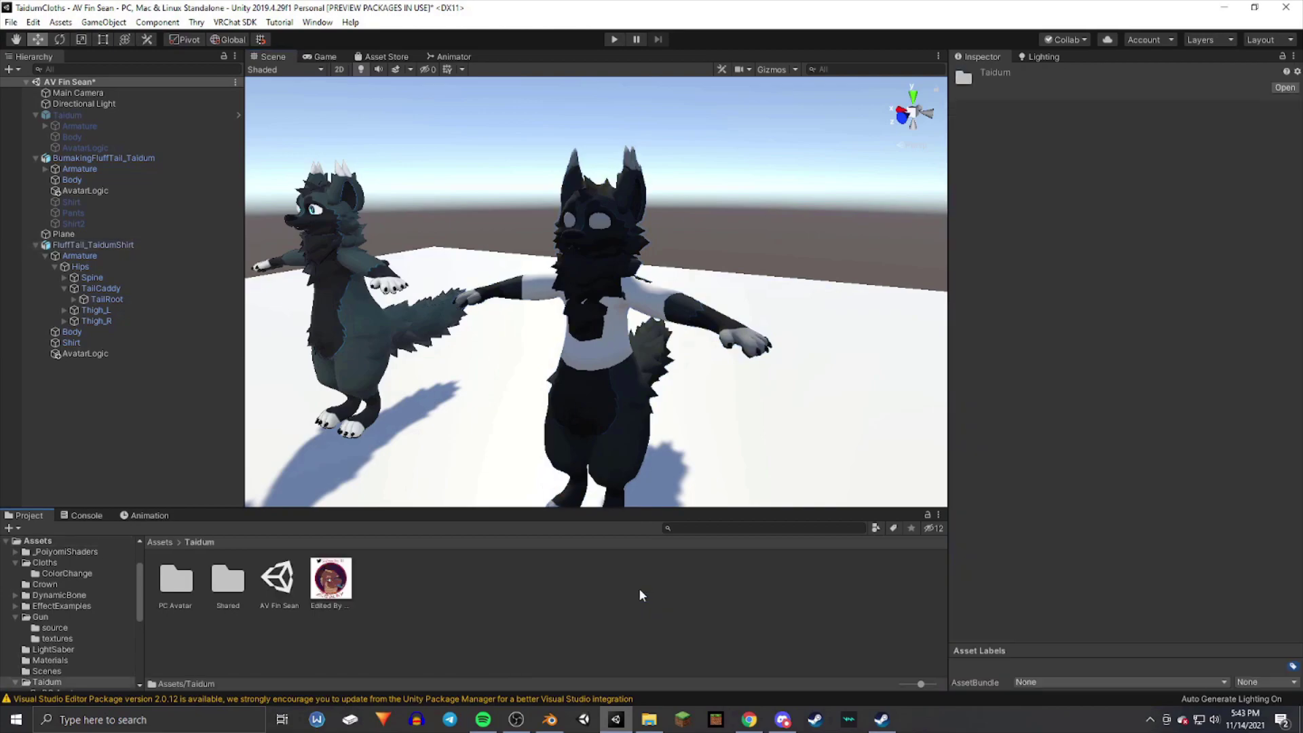
{"action": "double_click", "coordinate": [177, 584]}
{"action": "double_click", "coordinate": [179, 588]}
{"action": "double_click", "coordinate": [176, 582]}
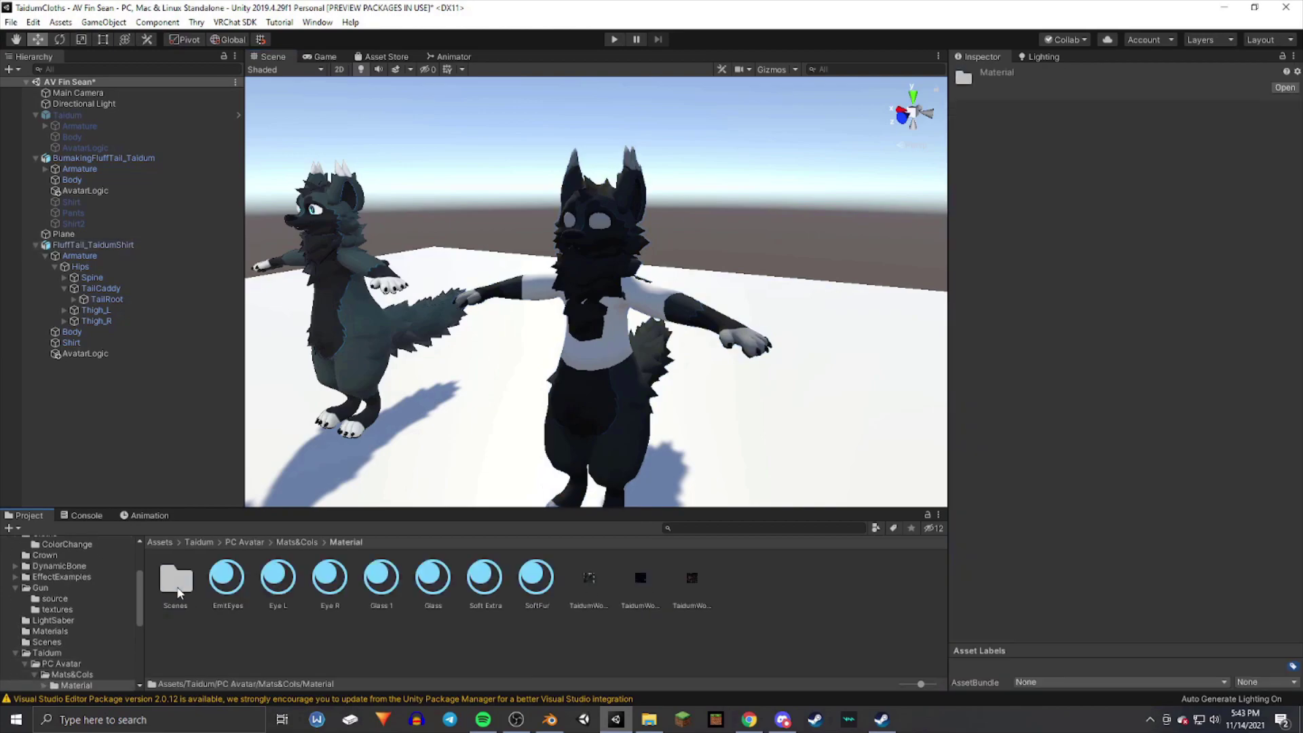
{"action": "left_click_drag", "start_coordinate": [541, 583], "coordinate": [582, 473]}
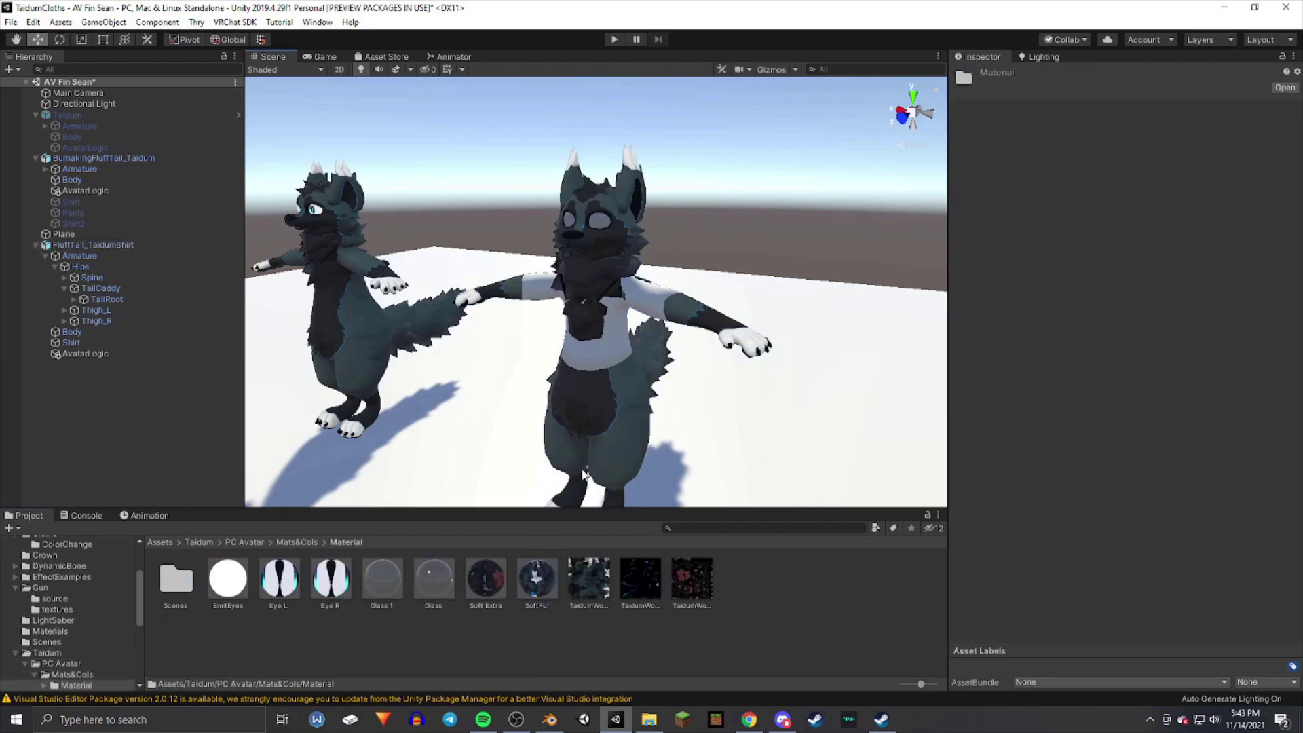
{"action": "left_click_drag", "start_coordinate": [498, 571], "coordinate": [639, 205]}
- Apply Glass 1 and Eye L materials to the right model's eyes
{"action": "left_click_drag", "start_coordinate": [368, 577], "coordinate": [600, 214]}
{"action": "right_click_drag", "start_coordinate": [642, 258], "coordinate": [631, 211]}
{"action": "key", "text": "w"}
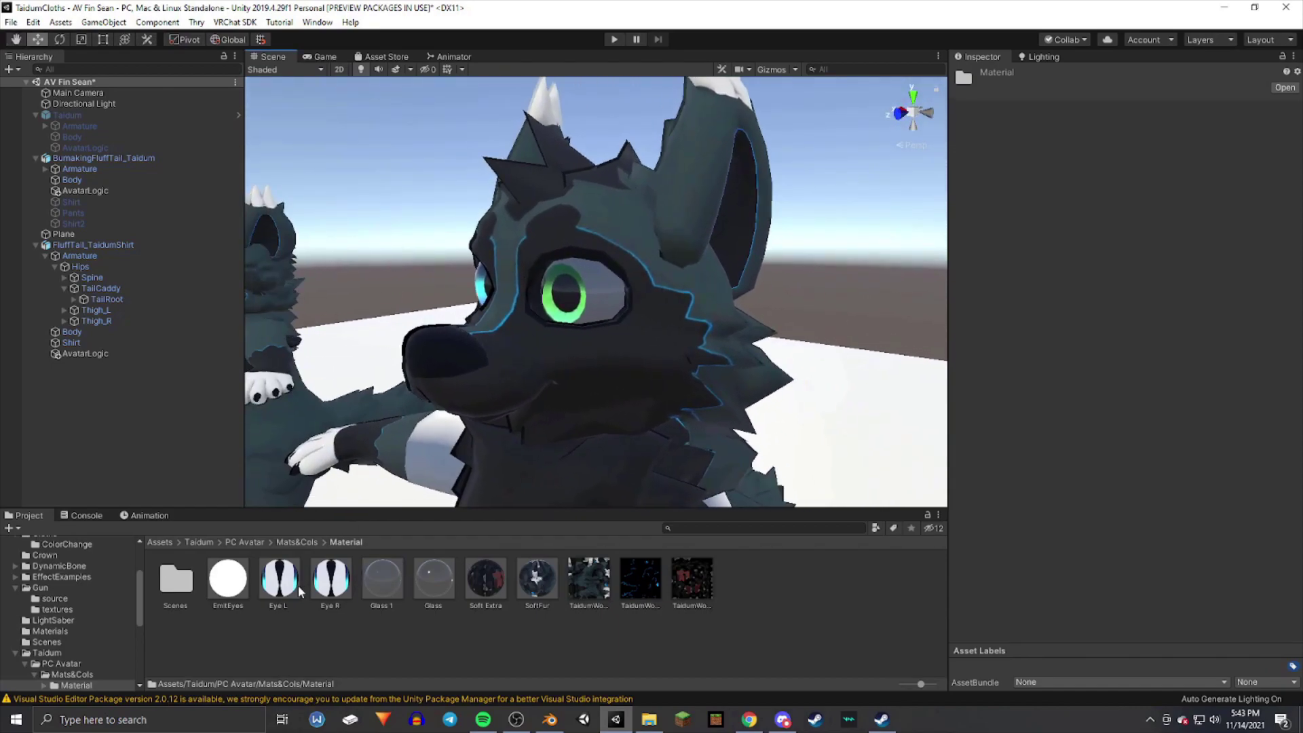
{"action": "left_click_drag", "start_coordinate": [294, 583], "coordinate": [566, 312]}
{"action": "key", "text": "a"}
{"action": "right_click_drag", "start_coordinate": [427, 361], "coordinate": [540, 347]}
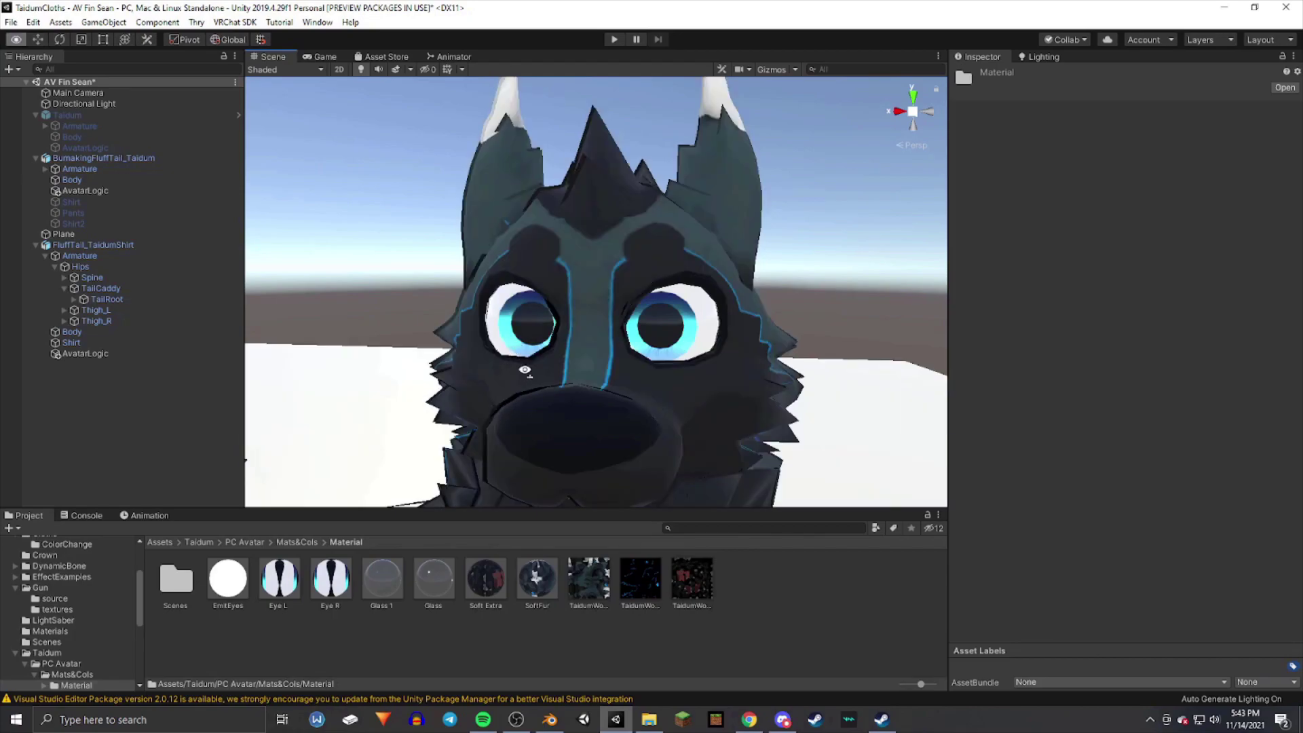
{"action": "scroll", "coordinate": [530, 372], "scroll_direction": "down", "scroll_amount": 5}
{"action": "left_click_drag", "start_coordinate": [530, 372], "coordinate": [634, 369], "text": "alt"}
{"action": "scroll", "coordinate": [634, 370], "scroll_direction": "up", "scroll_amount": 5}
{"action": "left_click_drag", "start_coordinate": [701, 287], "coordinate": [554, 245], "text": "alt"}
{"action": "scroll", "coordinate": [589, 286], "scroll_direction": "up", "scroll_amount": 4}
{"action": "scroll", "coordinate": [588, 286], "scroll_direction": "down", "scroll_amount": 4}
- On the FluffTail_TaidumShirt avatar's Body, raise the Shirt blendshape to 100
{"action": "left_click", "coordinate": [551, 252]}
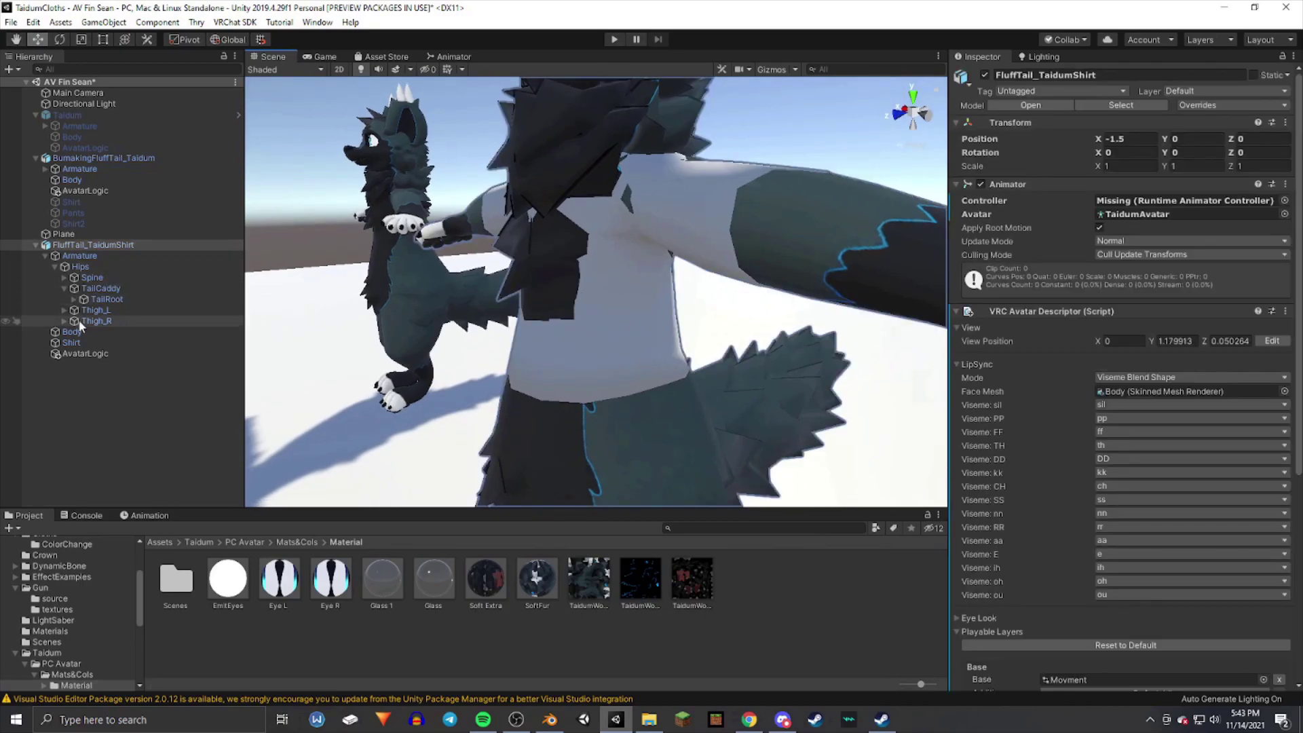
{"action": "left_click", "coordinate": [61, 331]}
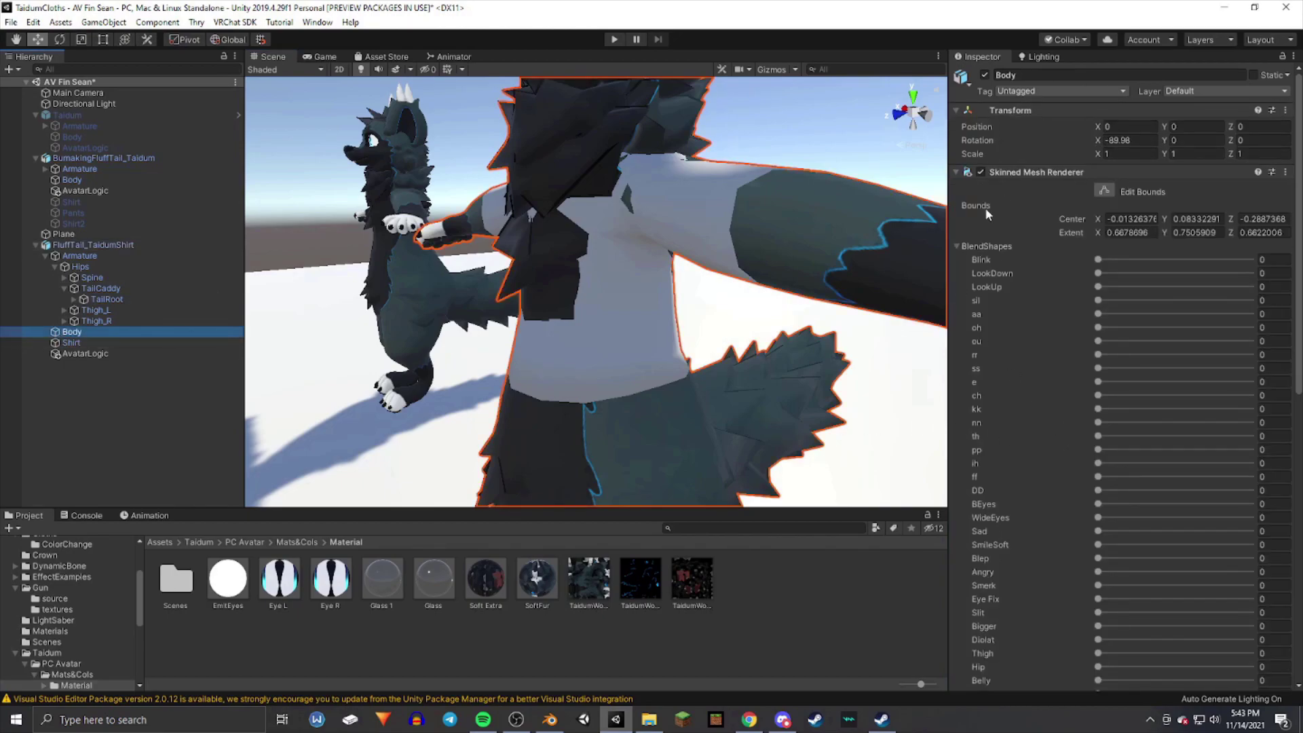
{"action": "left_click", "coordinate": [988, 246]}
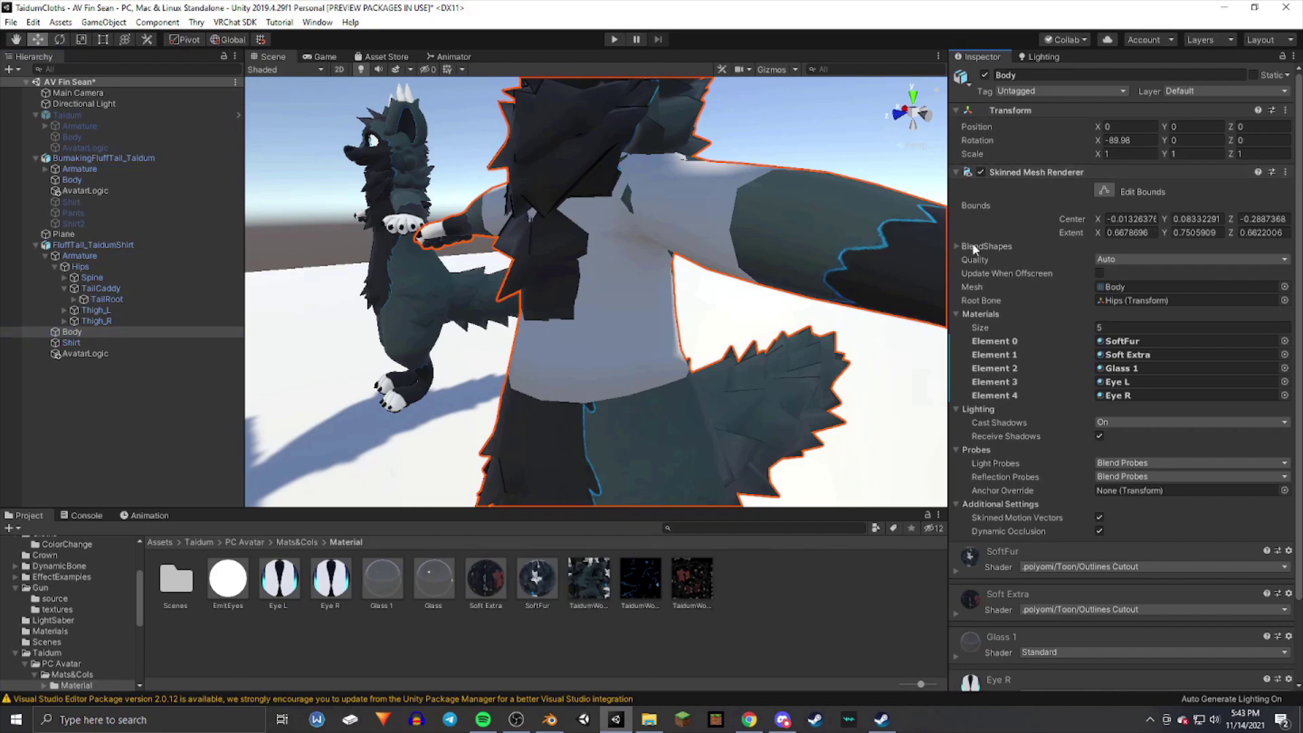
{"action": "left_click", "coordinate": [959, 249]}
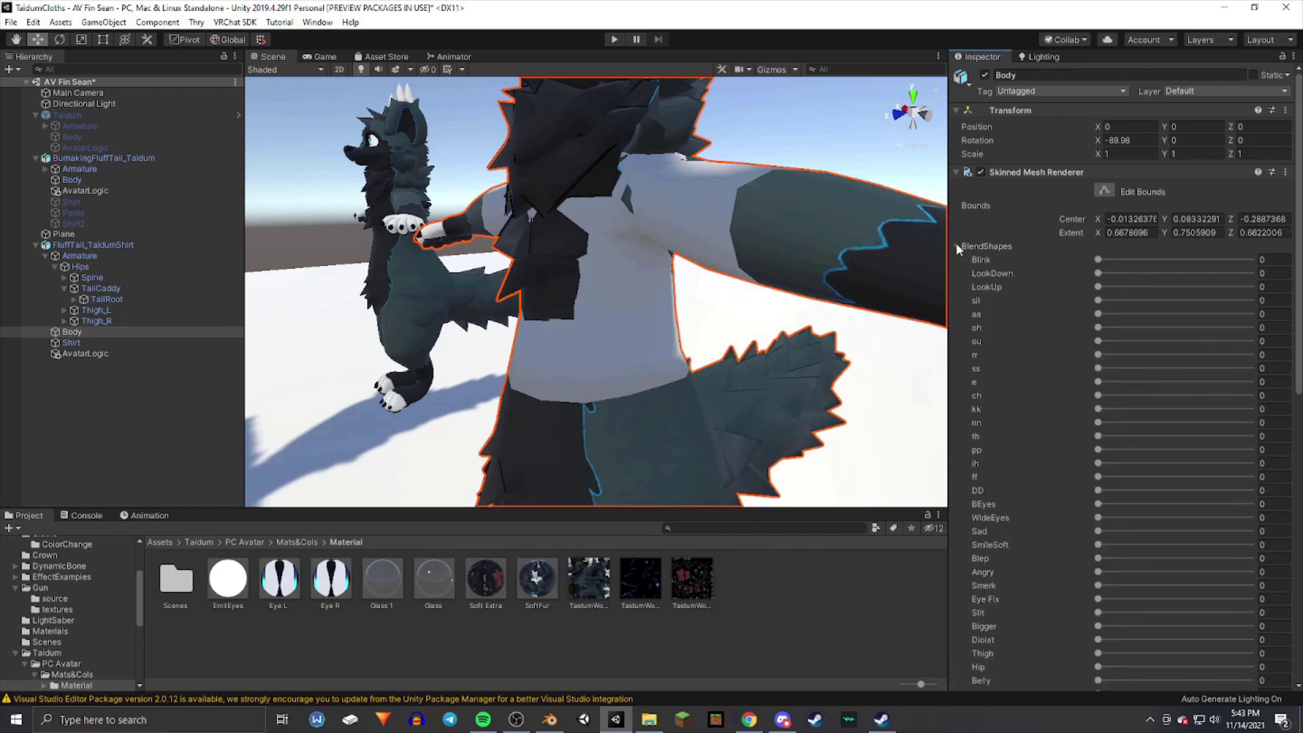
{"action": "scroll", "coordinate": [984, 285], "scroll_direction": "down", "scroll_amount": 10}
{"action": "scroll", "coordinate": [1003, 326], "scroll_direction": "up", "scroll_amount": 3}
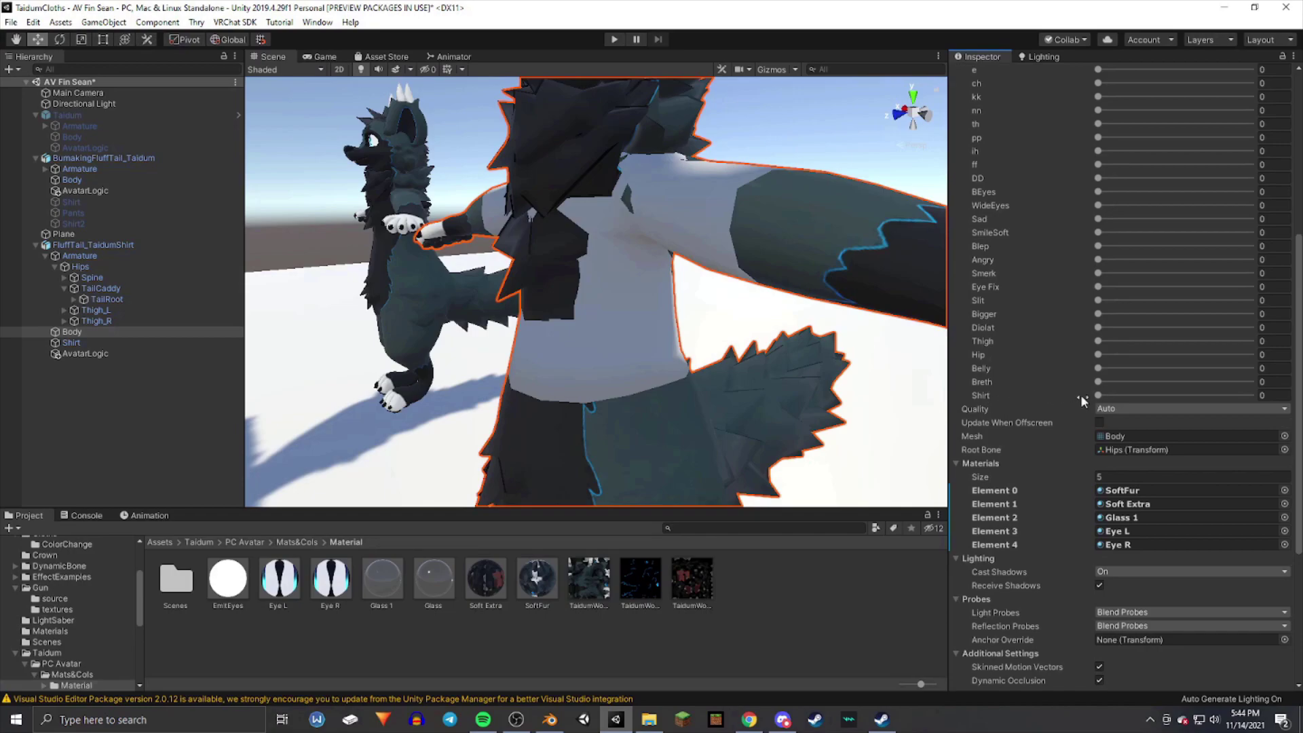
{"action": "left_click_drag", "start_coordinate": [1100, 396], "coordinate": [1268, 397]}
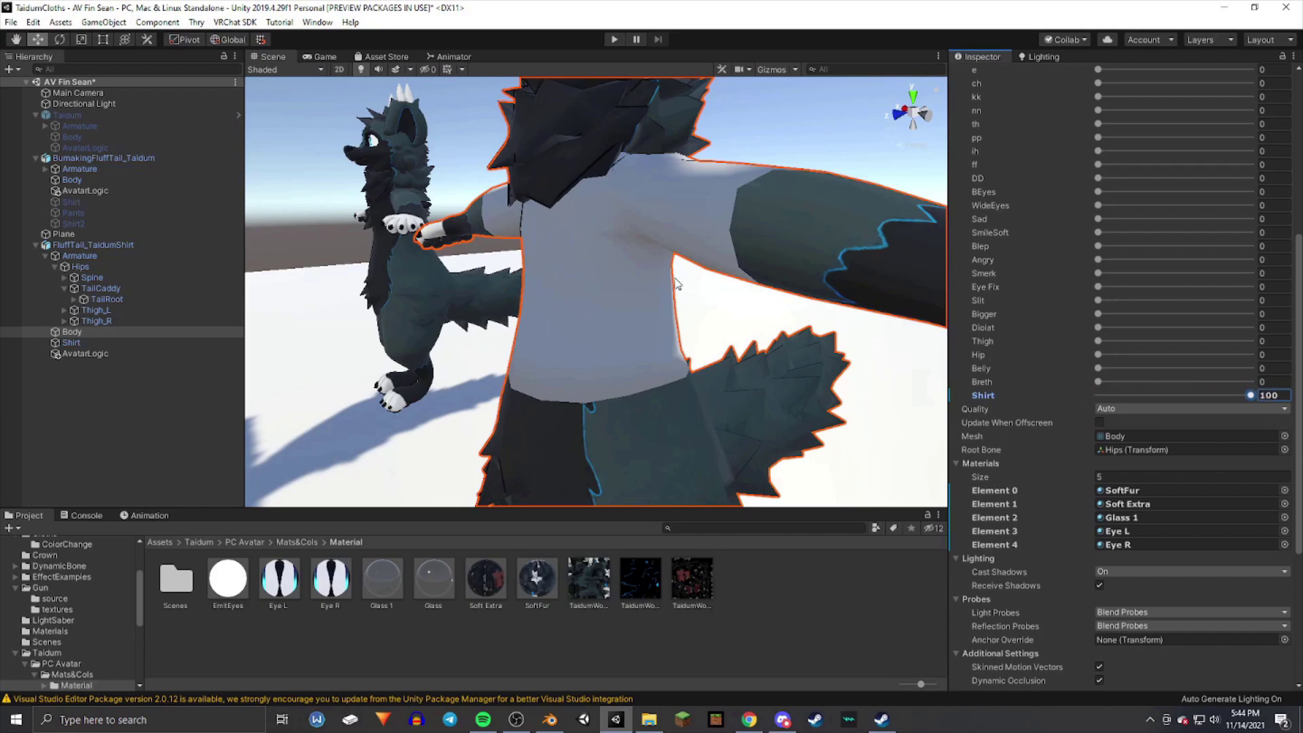
- Deactivate the Shirt object on the avatar's torso to hide it
{"action": "left_click_drag", "start_coordinate": [611, 250], "coordinate": [743, 234], "text": "alt"}
{"action": "scroll", "coordinate": [790, 251], "scroll_direction": "down", "scroll_amount": 10, "text": "alt"}
{"action": "scroll", "coordinate": [791, 250], "scroll_direction": "up", "scroll_amount": 4}
{"action": "left_click", "coordinate": [792, 241]}
{"action": "scroll", "coordinate": [791, 222], "scroll_direction": "up", "scroll_amount": 4}
{"action": "key", "text": "s"}
{"action": "right_click_drag", "start_coordinate": [743, 235], "coordinate": [684, 234]}
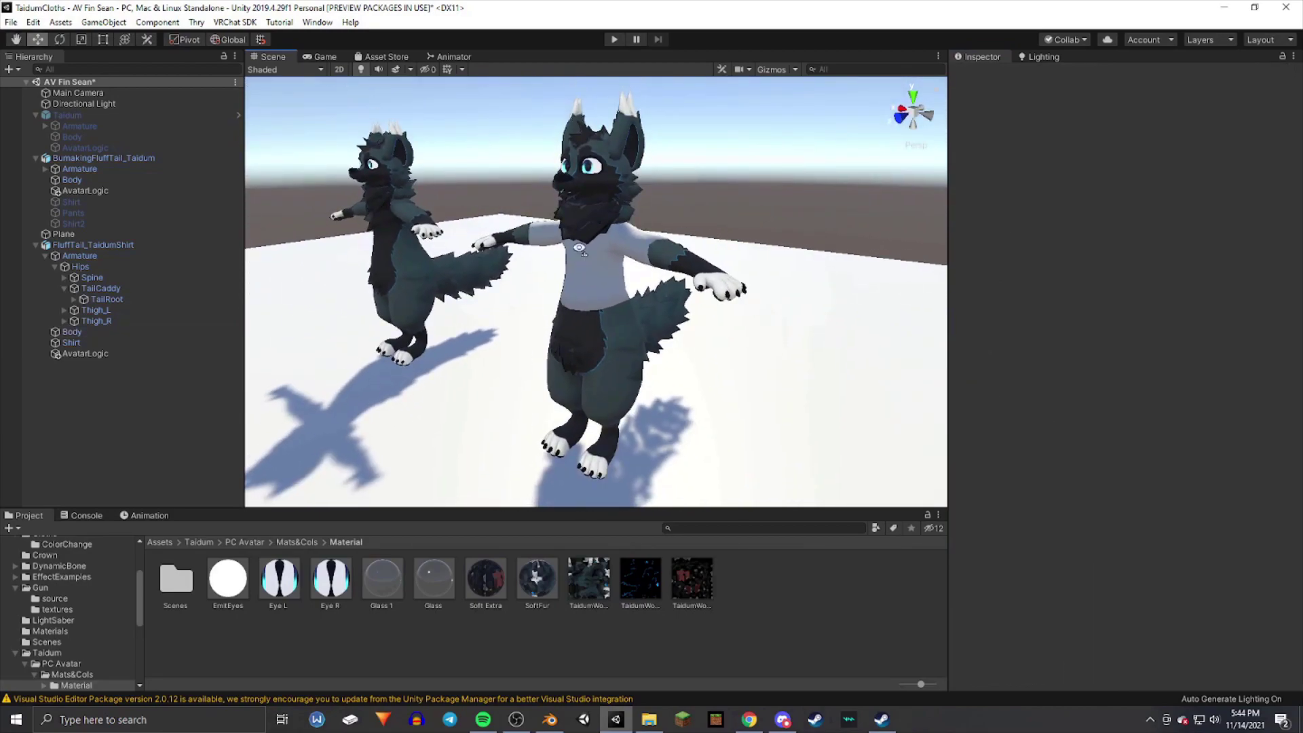
{"action": "scroll", "coordinate": [597, 240], "scroll_direction": "up", "scroll_amount": 5}
{"action": "left_click", "coordinate": [603, 241]}
{"action": "left_click", "coordinate": [603, 239]}
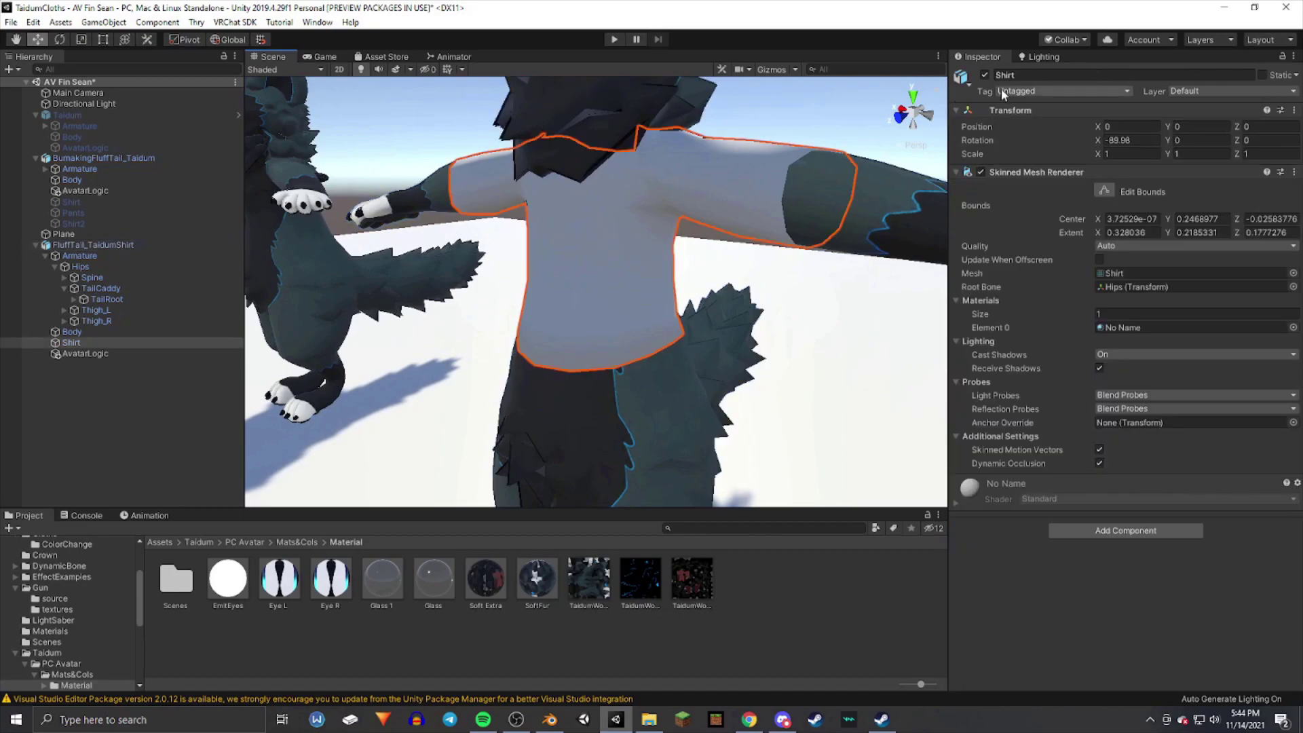
{"action": "left_click", "coordinate": [985, 74]}
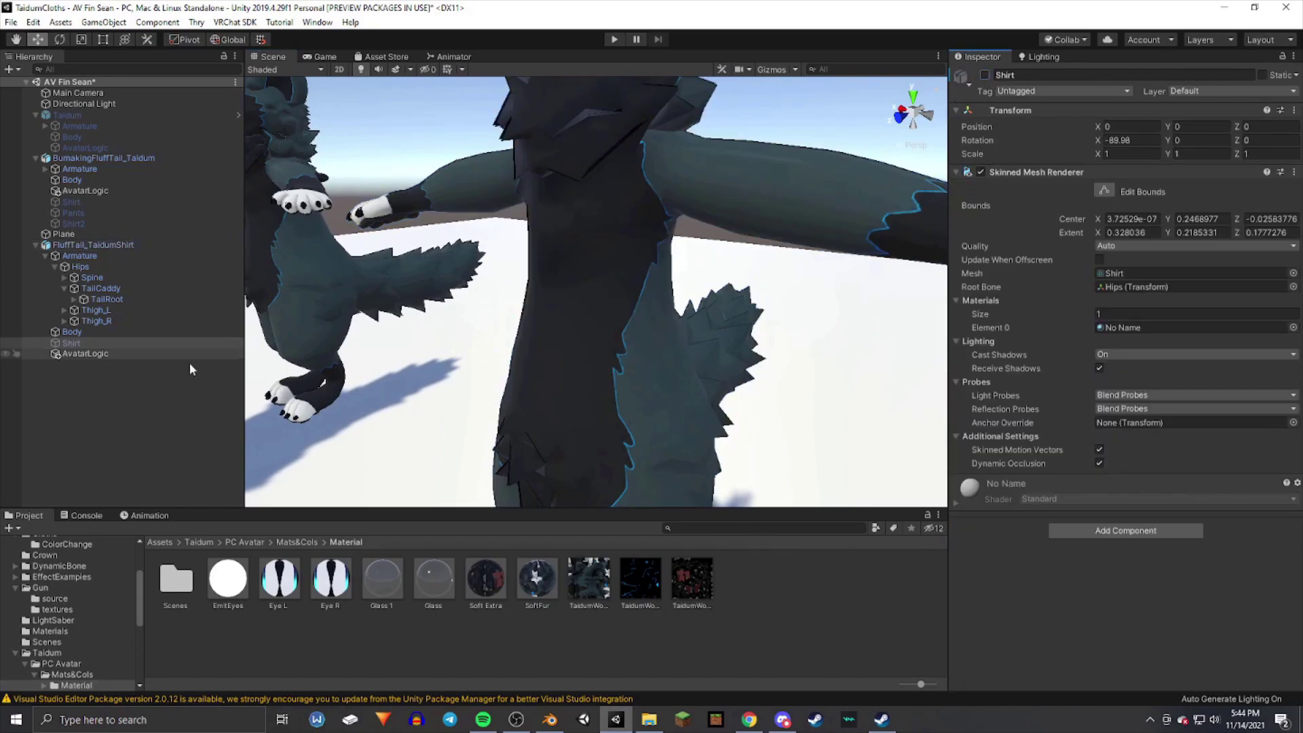
- Set the Body's Shirt blendshape back to 0
{"action": "left_click", "coordinate": [74, 331]}
{"action": "scroll", "coordinate": [1145, 487], "scroll_direction": "down", "scroll_amount": 10}
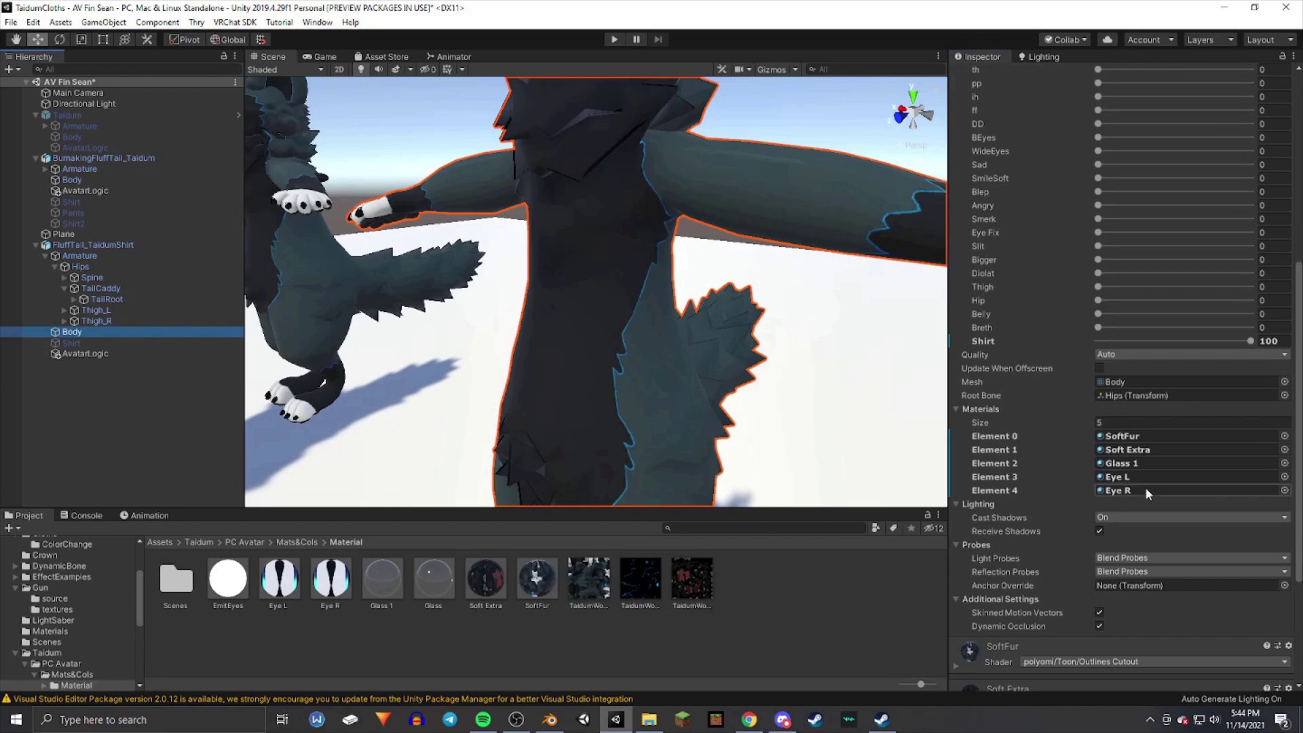
{"action": "left_click_drag", "start_coordinate": [1252, 341], "coordinate": [1091, 343]}
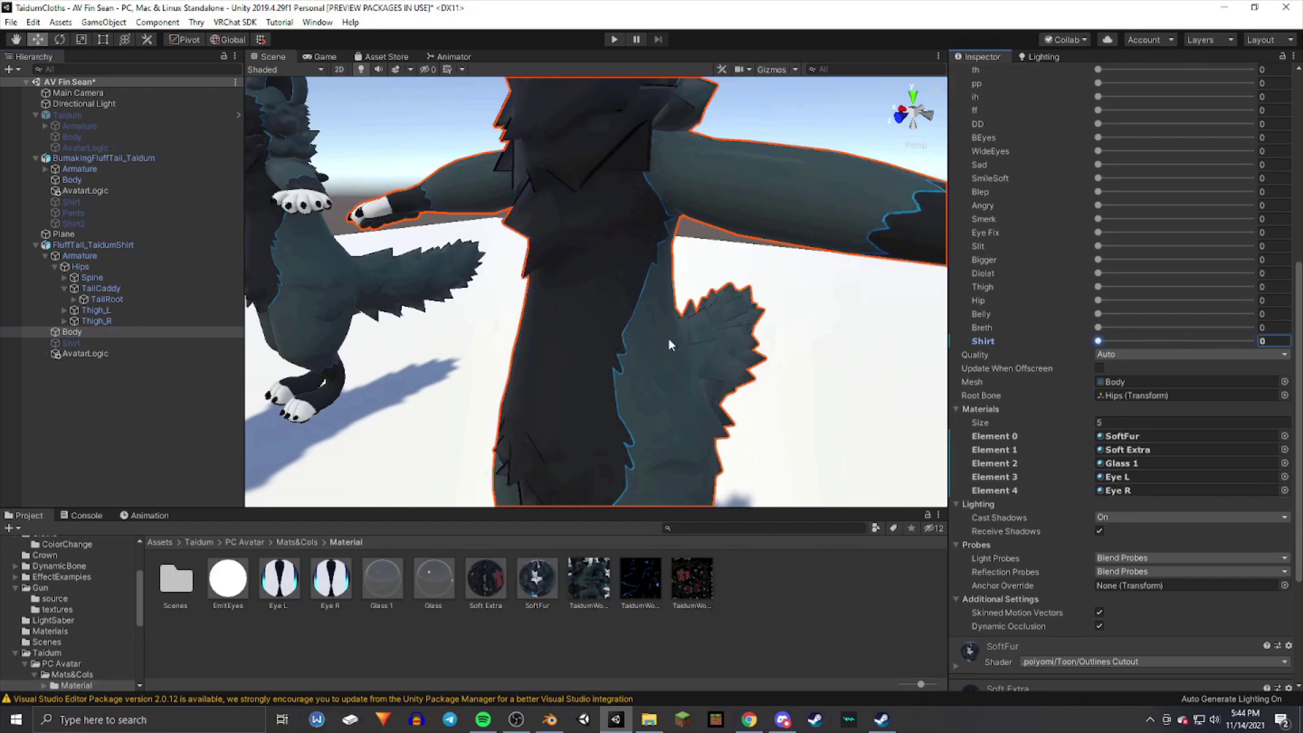
{"action": "scroll", "coordinate": [666, 339], "scroll_direction": "down", "scroll_amount": 8}
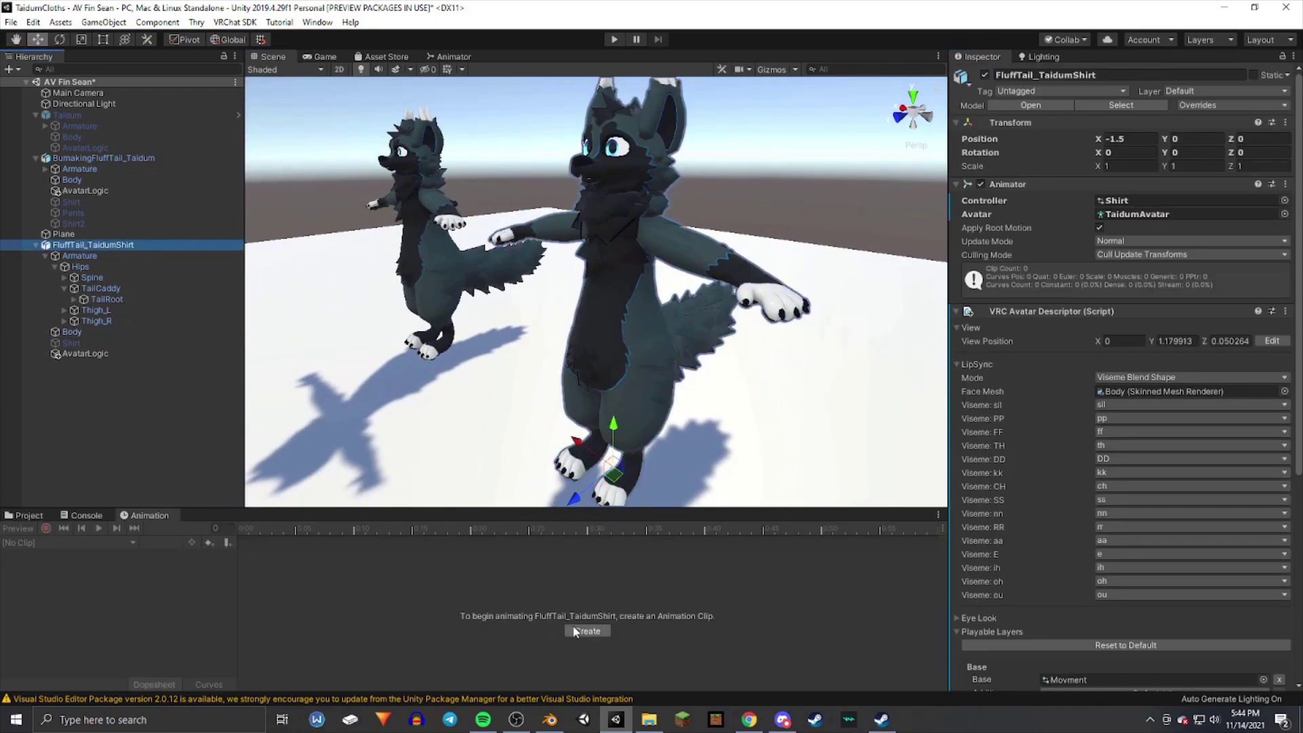
- Create a new animation clip for the shirt avatar named Shirt.anim
{"action": "left_click", "coordinate": [583, 631]}
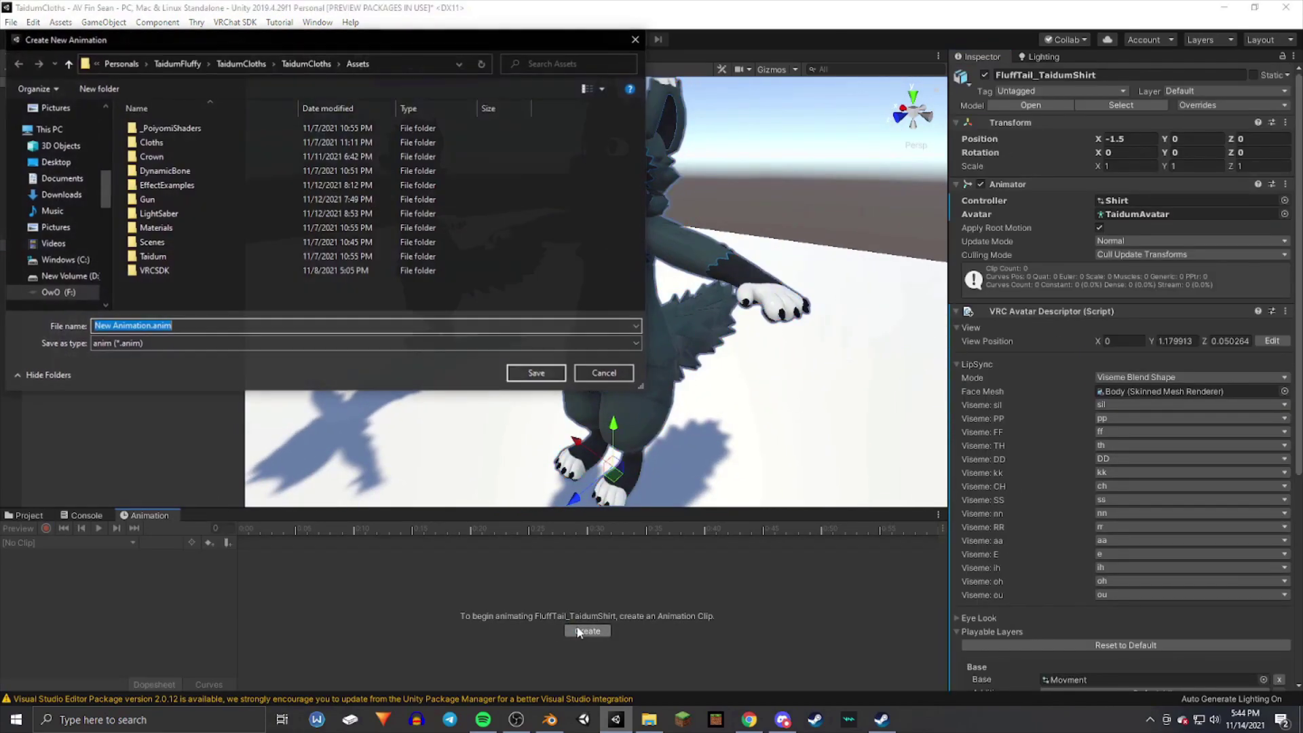
{"action": "key", "text": "BackSpace"}
{"action": "type", "text": "Shirt"}
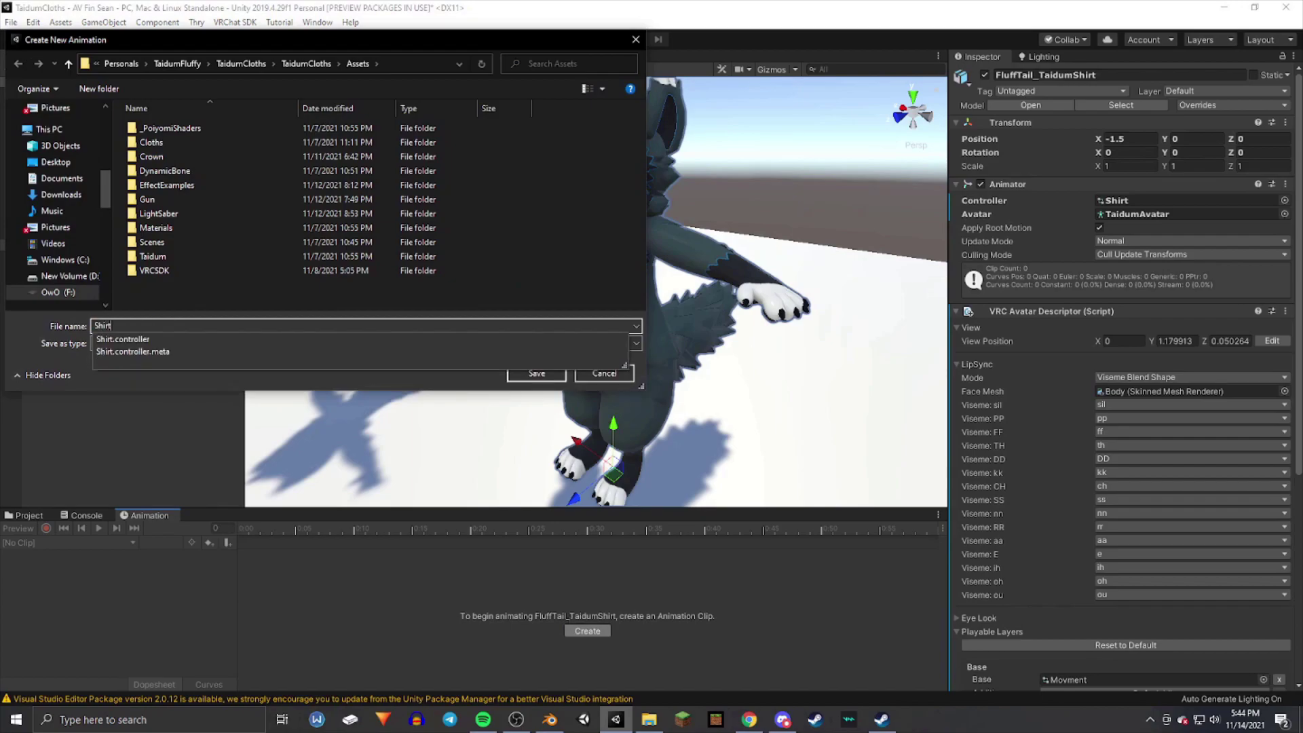
{"action": "key", "text": "Return"}
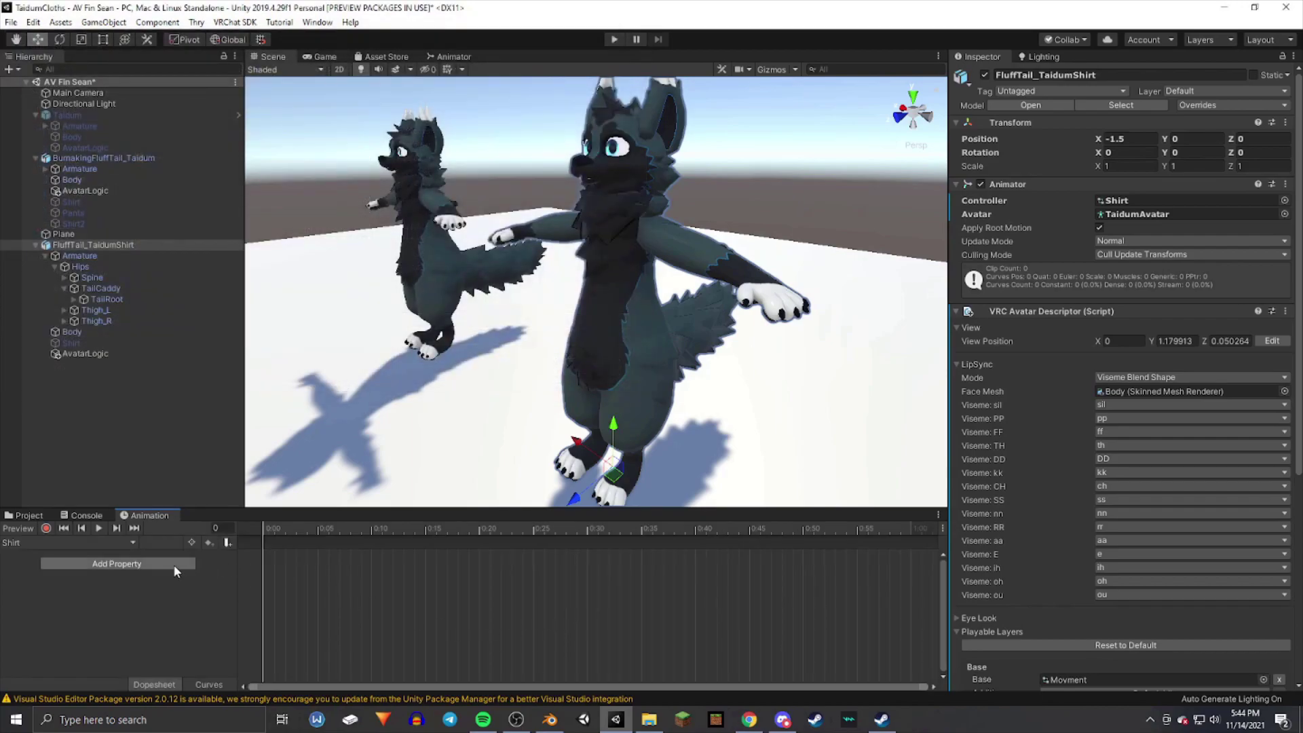
- Key the Shirt object's Is Active property in the clip and preview it
{"action": "left_click", "coordinate": [173, 564]}
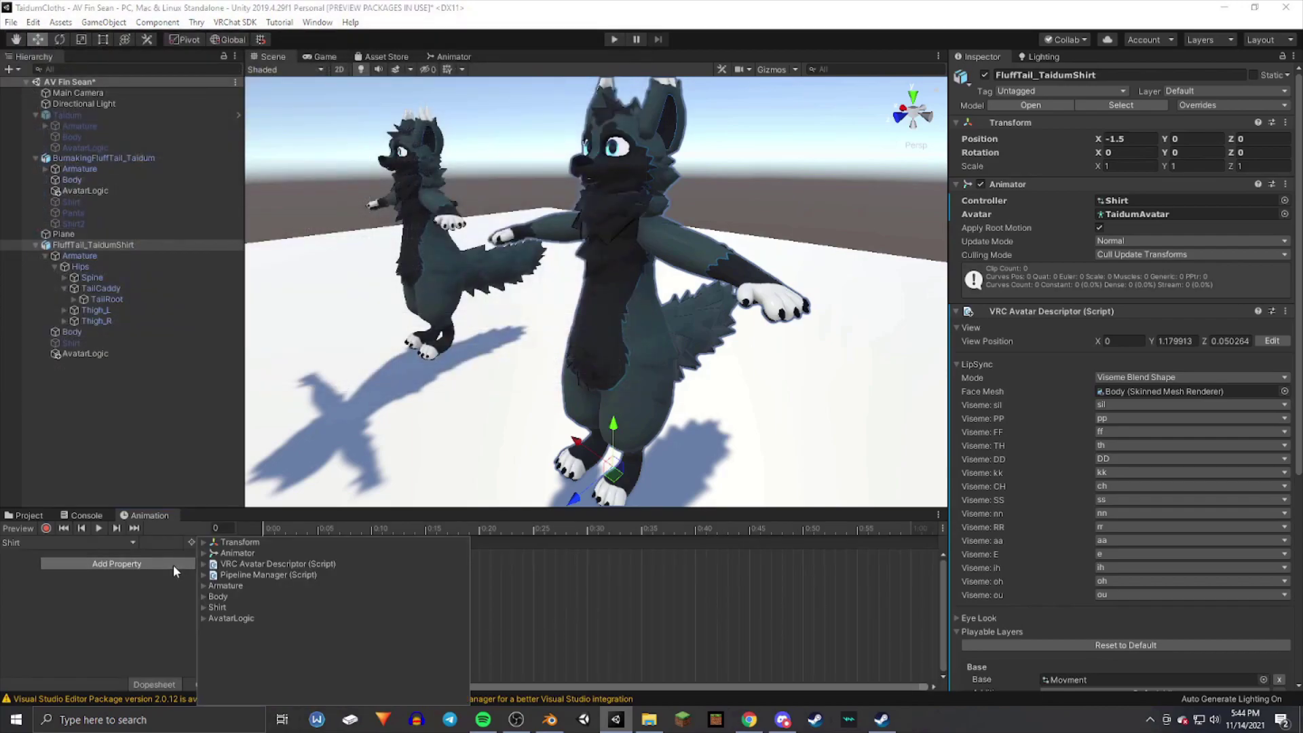
{"action": "left_click", "coordinate": [204, 606]}
{"action": "left_click", "coordinate": [462, 619]}
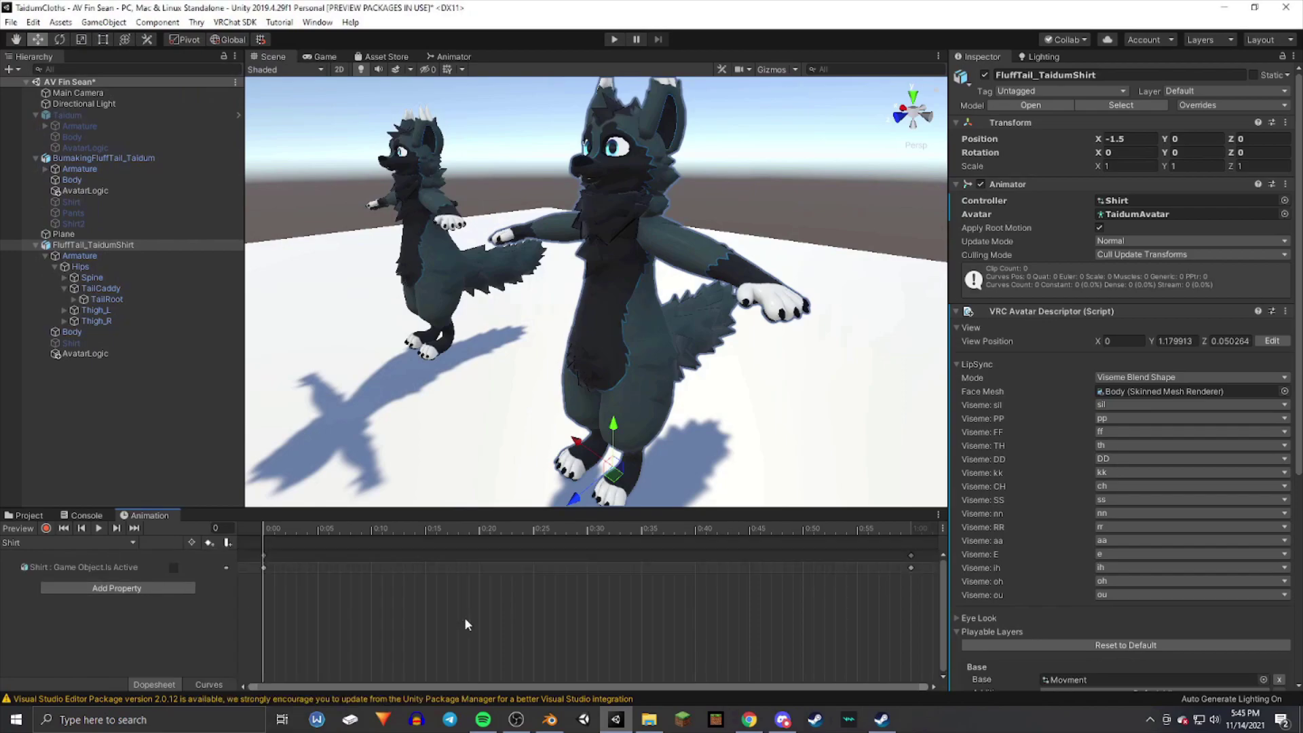
{"action": "left_click", "coordinate": [174, 568]}
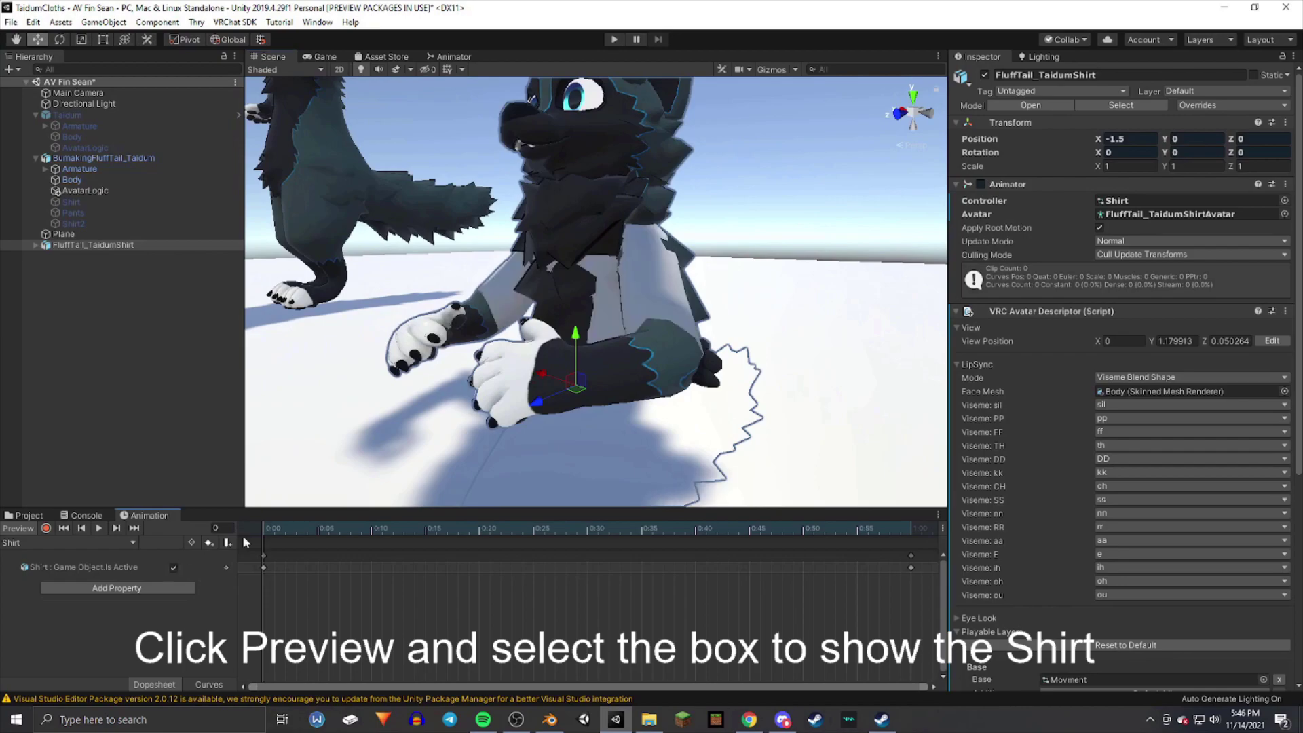
{"action": "right_click_drag", "start_coordinate": [682, 424], "coordinate": [641, 415]}
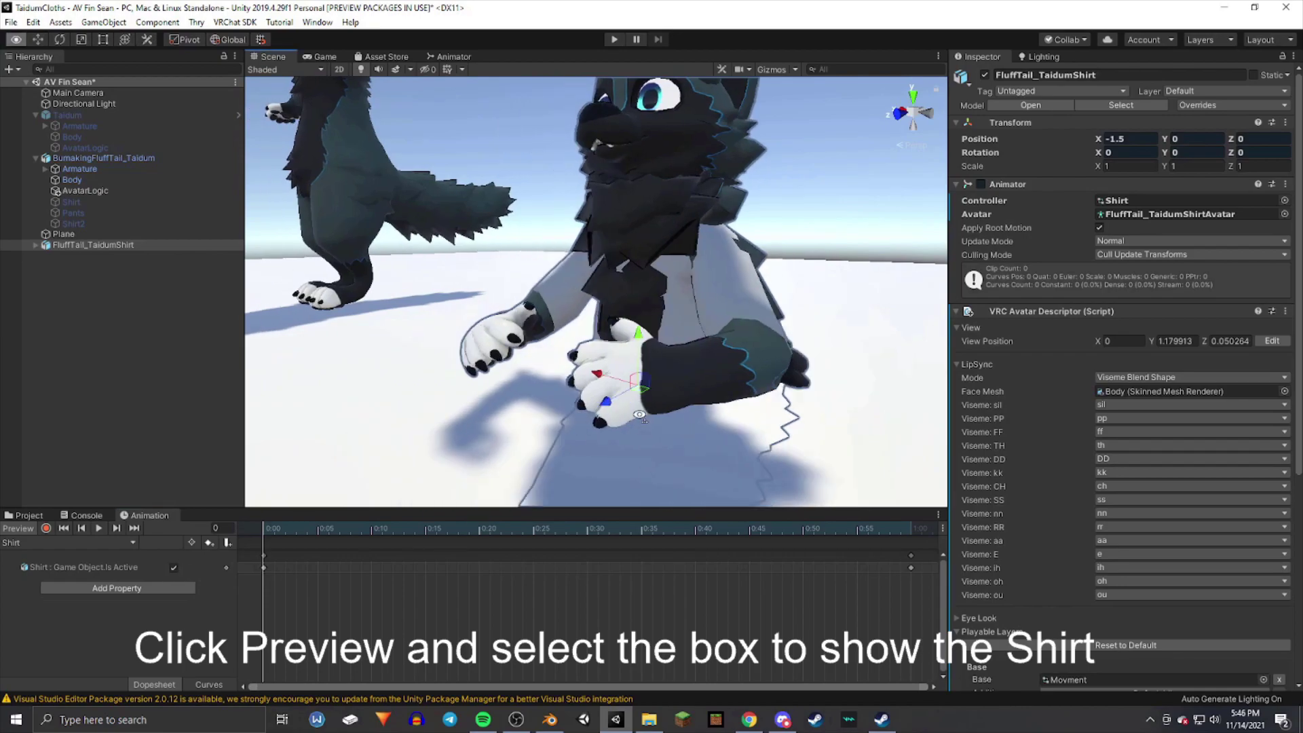
{"action": "left_click_drag", "start_coordinate": [640, 415], "coordinate": [742, 443], "text": "alt"}
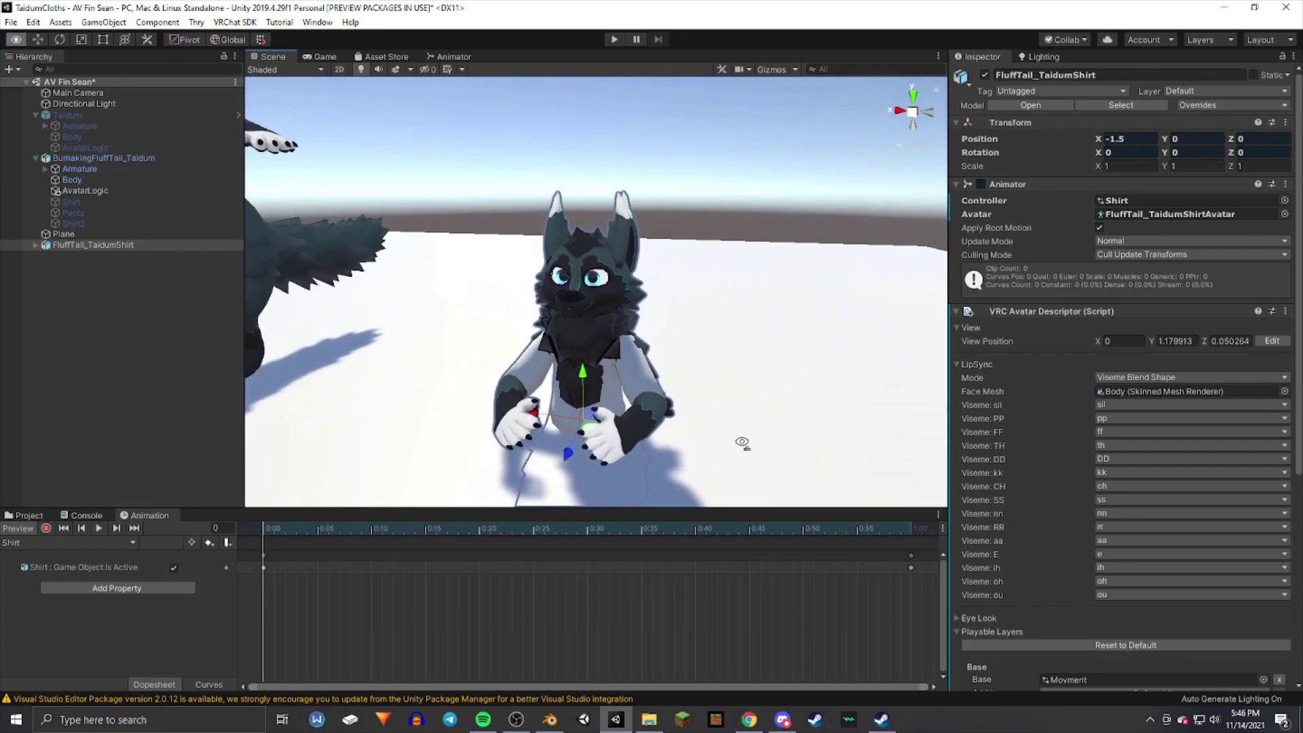
{"action": "right_click_drag", "start_coordinate": [741, 442], "coordinate": [740, 463]}
- Add the Body's Blend Shape.Shirt property to the clip, keyed at 100 on frame 0
{"action": "key", "text": "w"}
{"action": "key", "text": "s"}
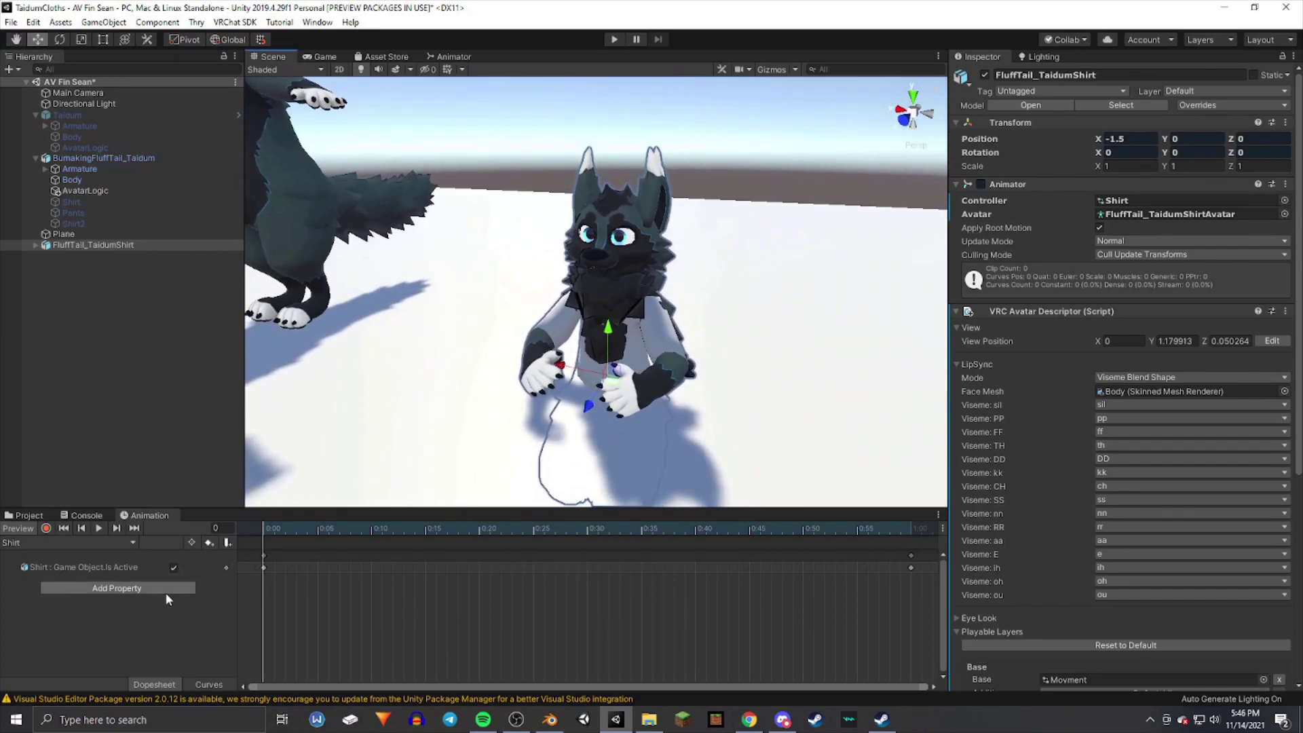
{"action": "left_click", "coordinate": [152, 590]}
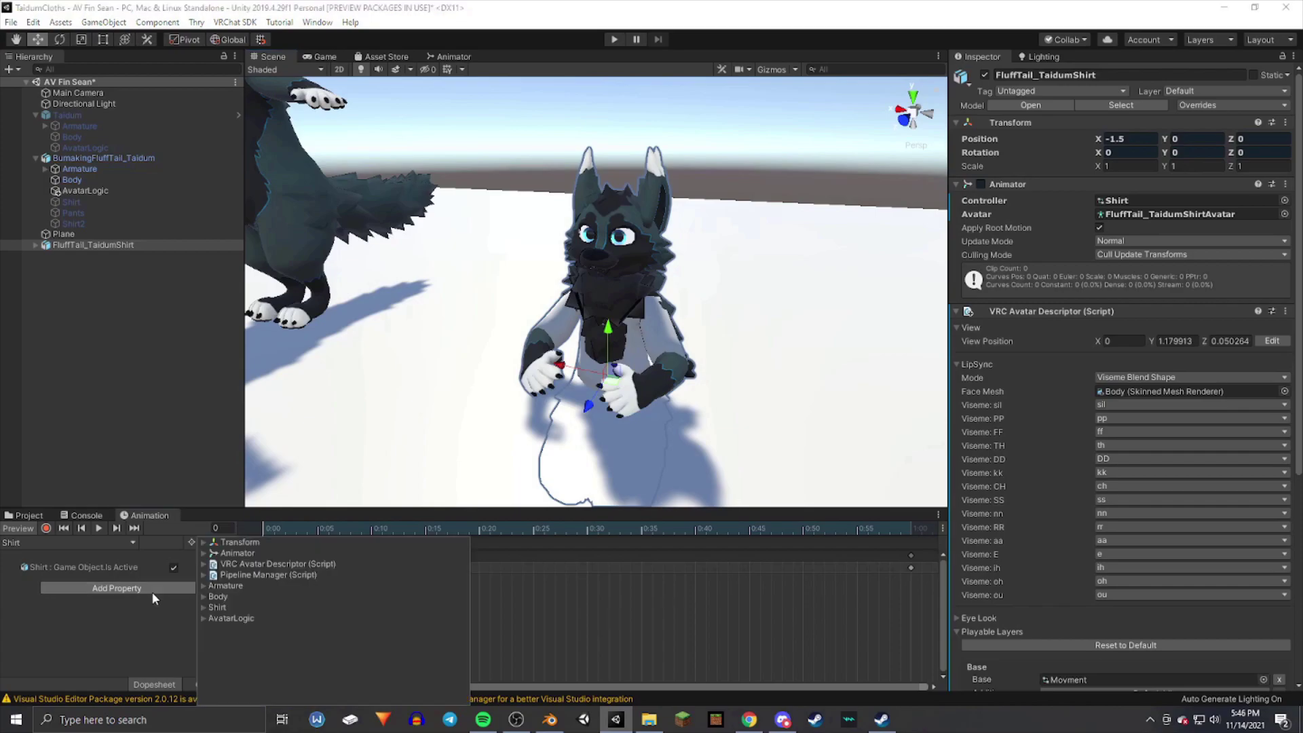
{"action": "left_click", "coordinate": [207, 596]}
{"action": "left_click", "coordinate": [203, 596]}
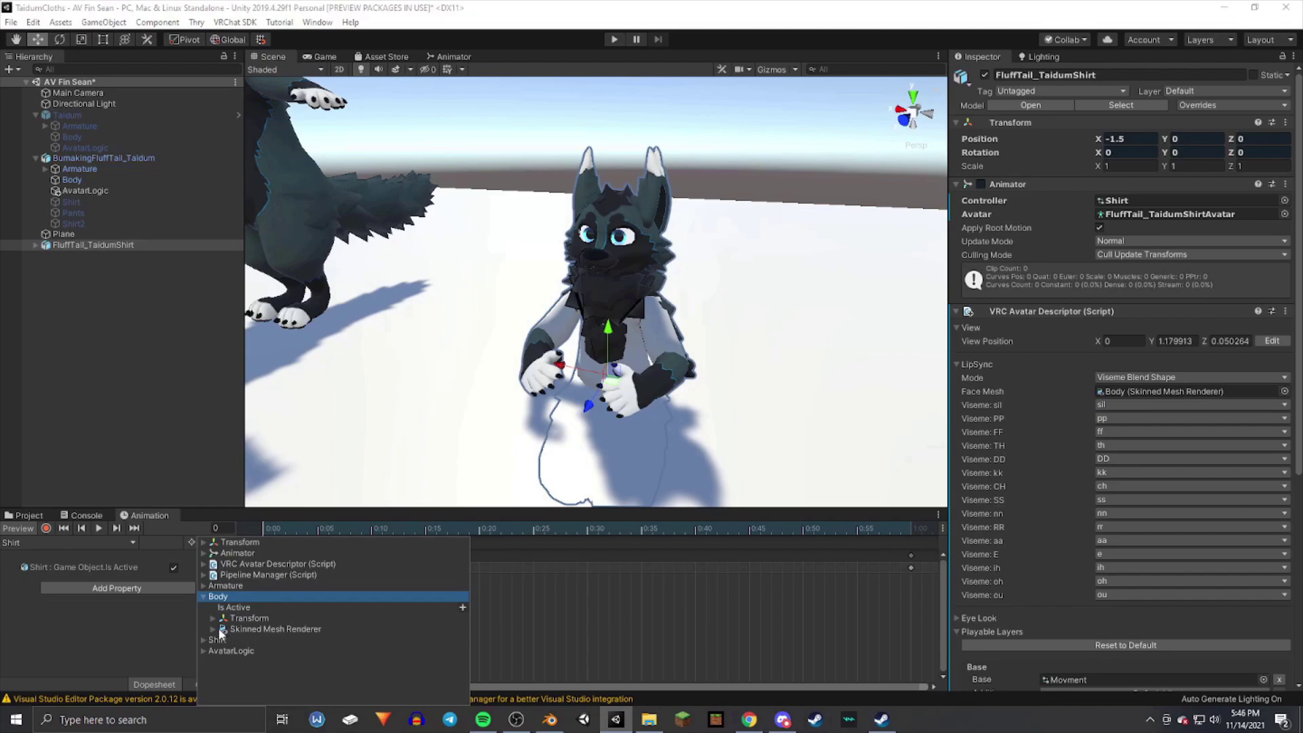
{"action": "left_click", "coordinate": [216, 630]}
{"action": "scroll", "coordinate": [279, 620], "scroll_direction": "down", "scroll_amount": 5}
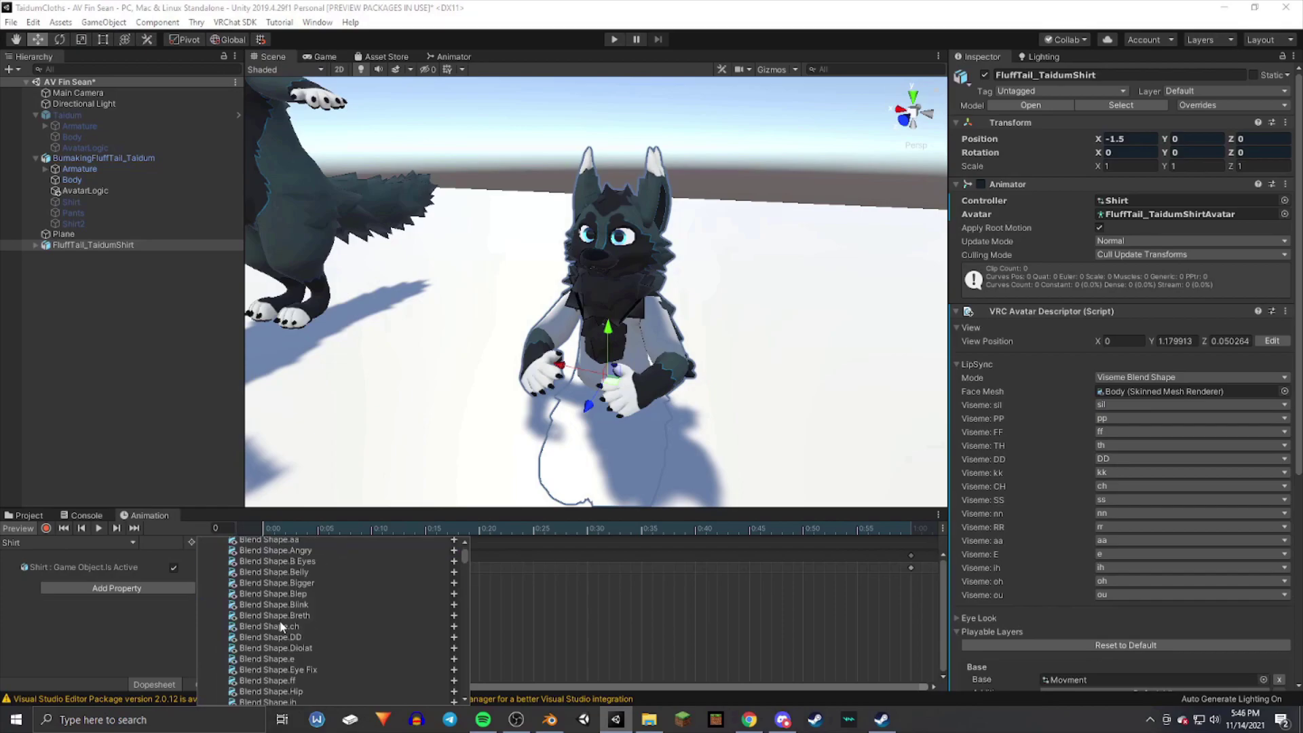
{"action": "scroll", "coordinate": [295, 633], "scroll_direction": "down", "scroll_amount": 4}
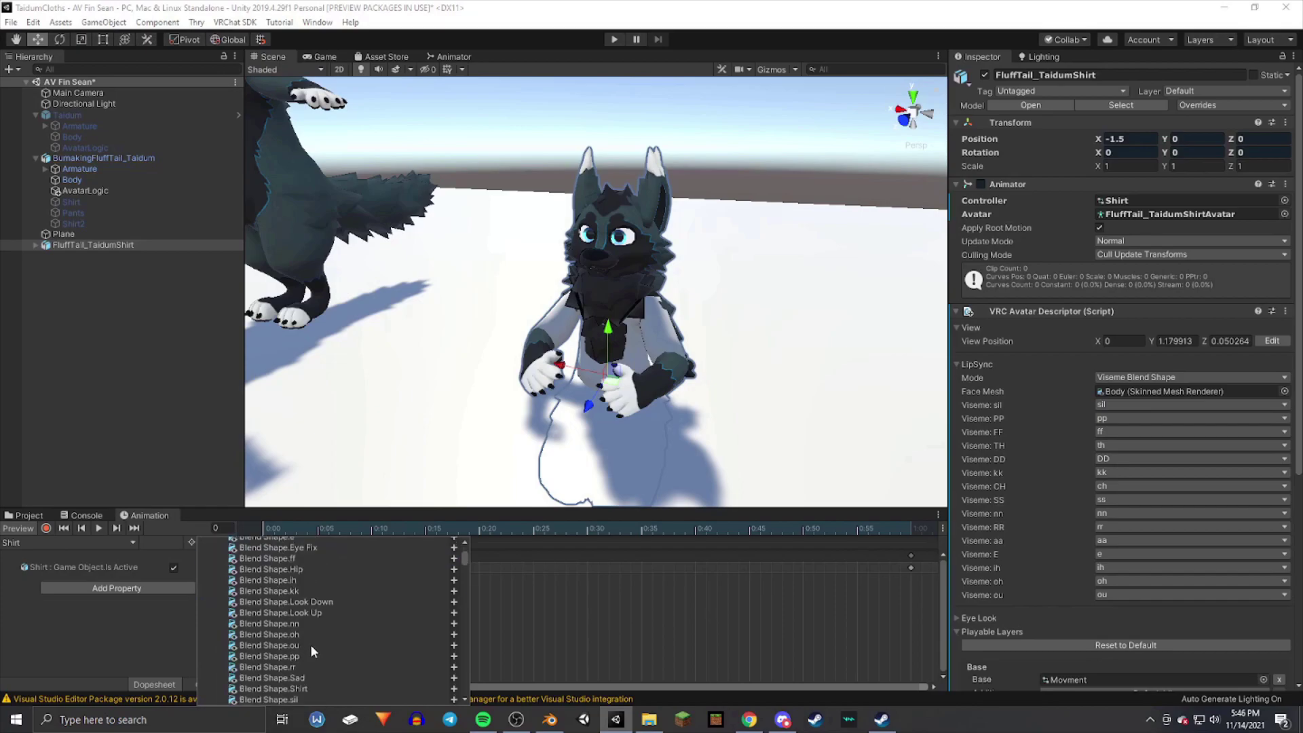
{"action": "left_click", "coordinate": [454, 688]}
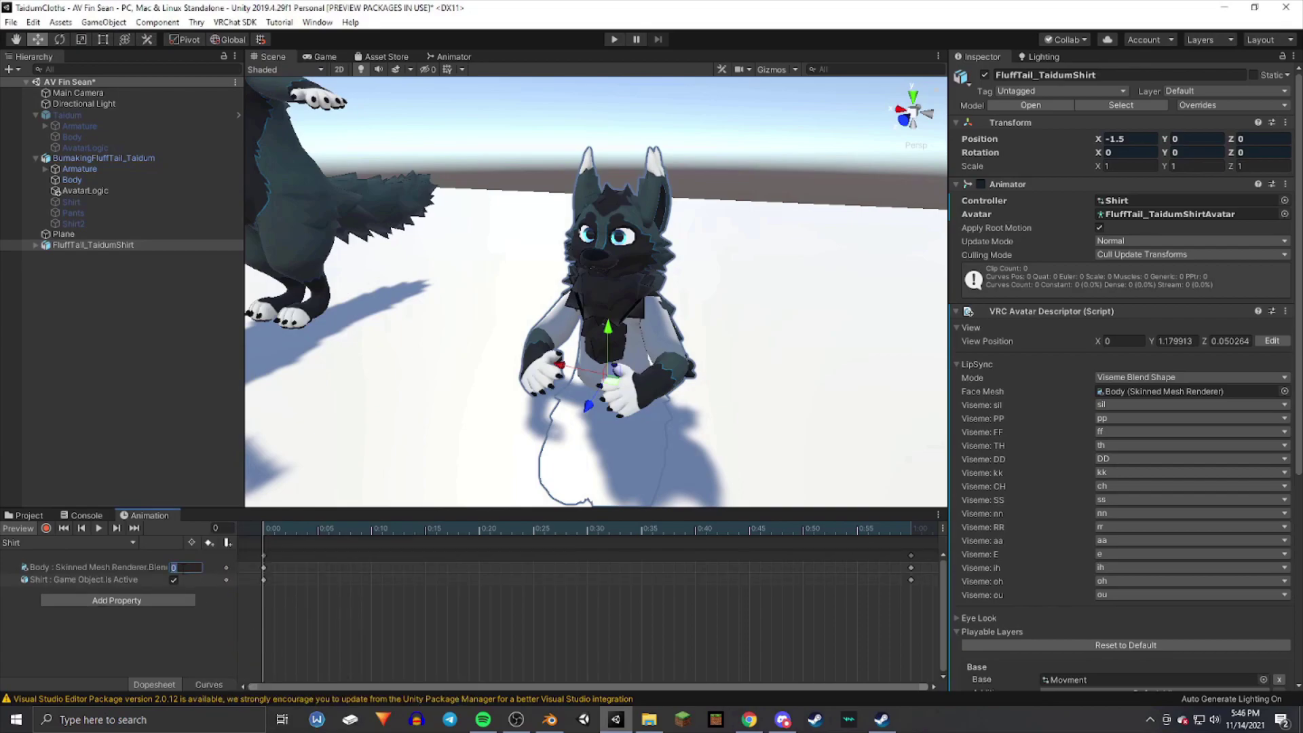
{"action": "type", "text": "100"}
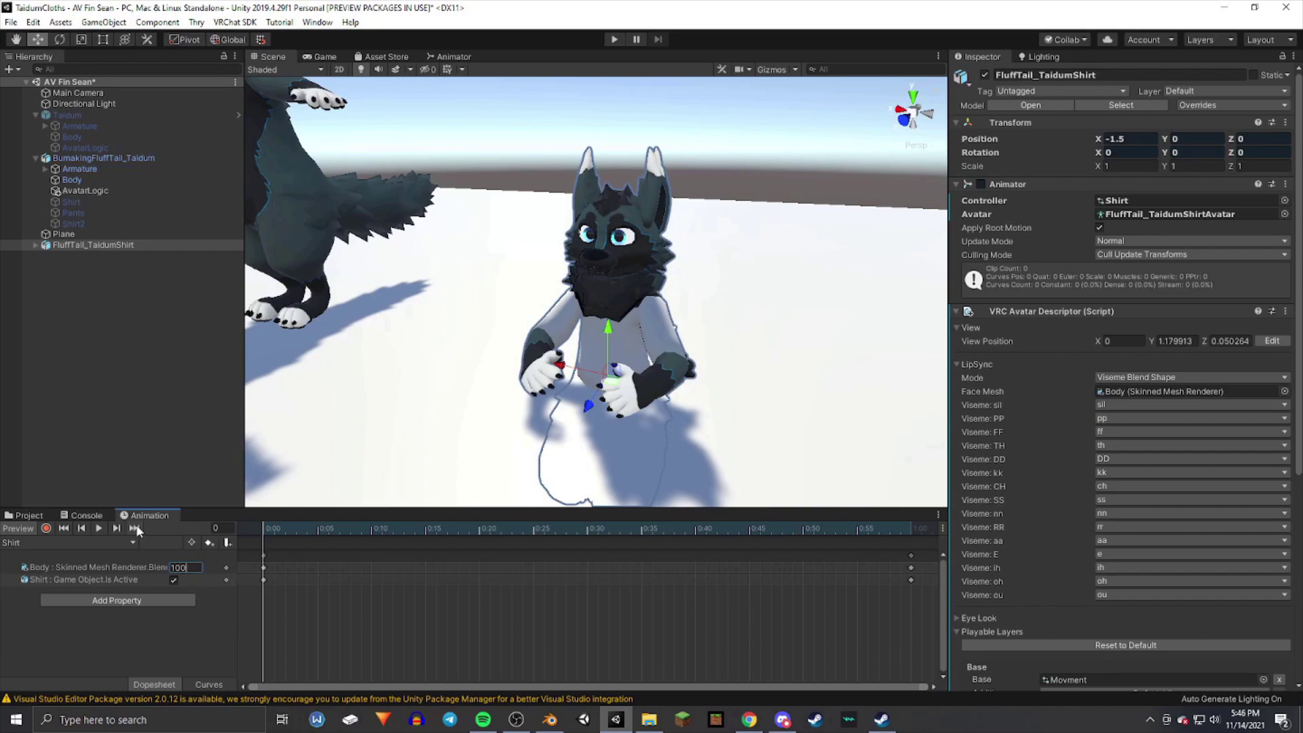
- At frame 60, set Blend Shape.Shirt to 100 and tick the Shirt's Is Active
{"action": "left_click", "coordinate": [135, 529]}
{"action": "left_click", "coordinate": [173, 567]}
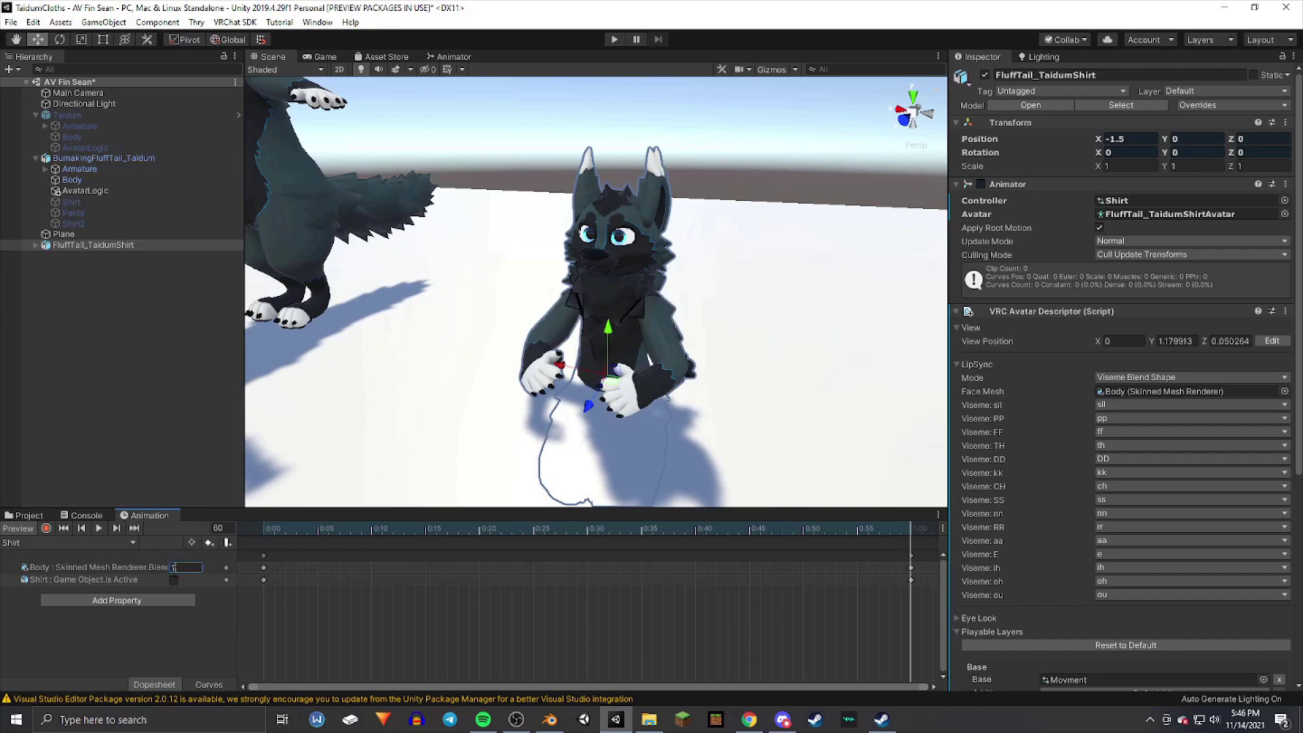
{"action": "type", "text": "100"}
{"action": "left_click", "coordinate": [173, 580]}
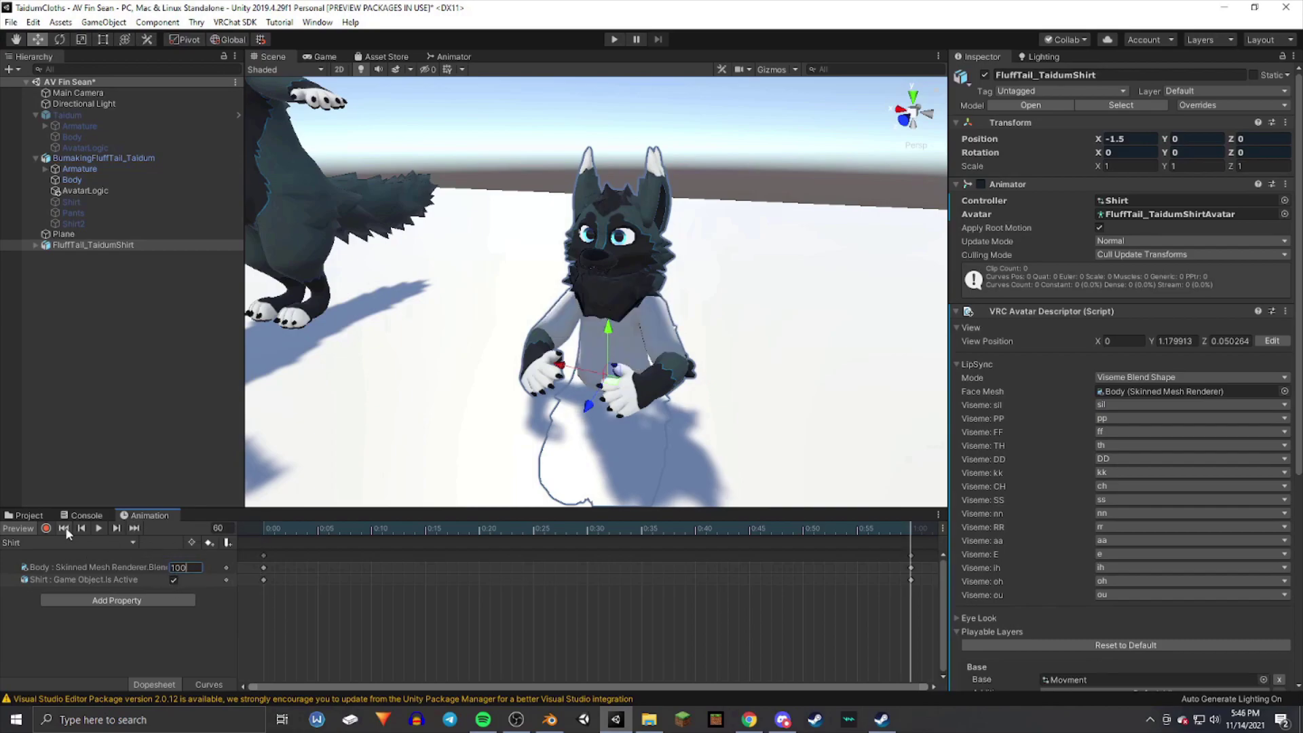
- Play the Shirt clip preview and inspect the avatar from several angles
{"action": "key", "text": "space"}
{"action": "left_click_drag", "start_coordinate": [378, 478], "coordinate": [704, 329], "text": "alt"}
{"action": "key", "text": "w"}
{"action": "right_click_drag", "start_coordinate": [704, 329], "coordinate": [704, 342]}
{"action": "key", "text": "s"}
{"action": "key", "text": "w"}
{"action": "scroll", "coordinate": [704, 341], "scroll_direction": "down", "scroll_amount": 5}
{"action": "scroll", "coordinate": [704, 340], "scroll_direction": "up", "scroll_amount": 6}
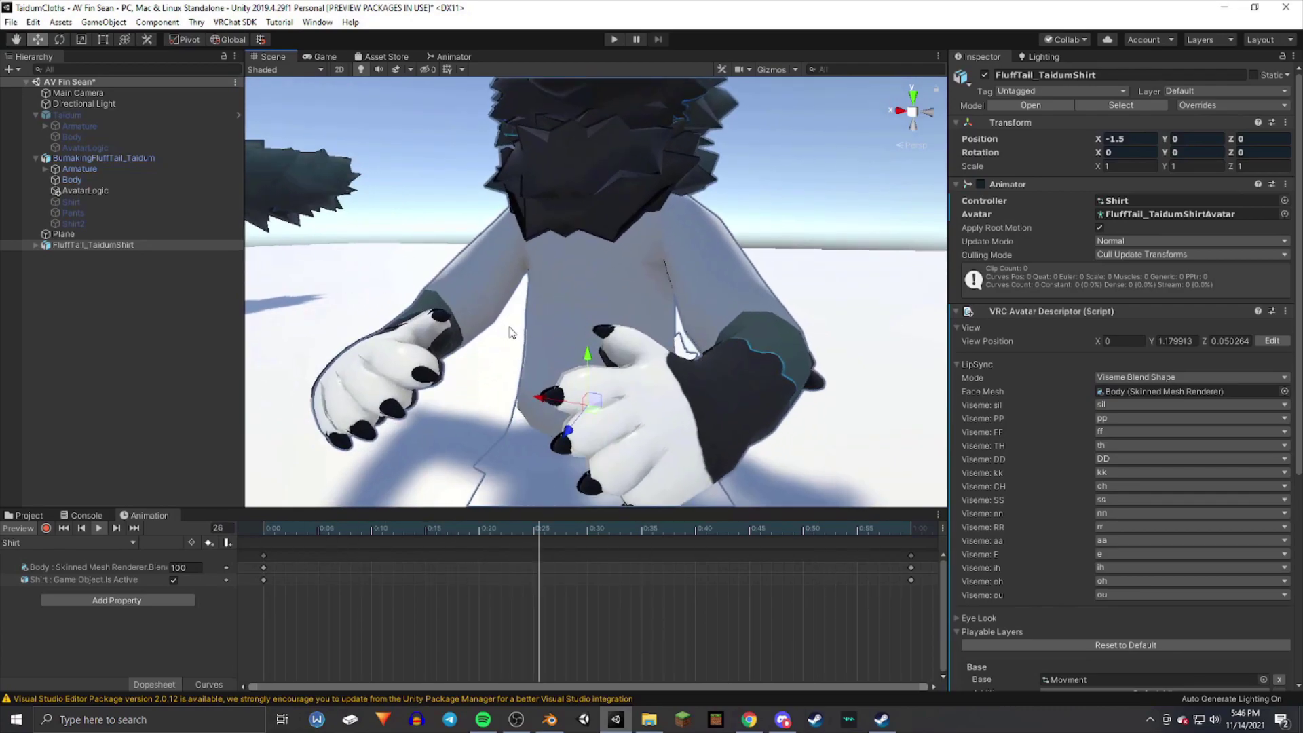
{"action": "left_click_drag", "start_coordinate": [511, 333], "coordinate": [367, 332], "text": "alt"}
{"action": "scroll", "coordinate": [623, 326], "scroll_direction": "down", "scroll_amount": 6}
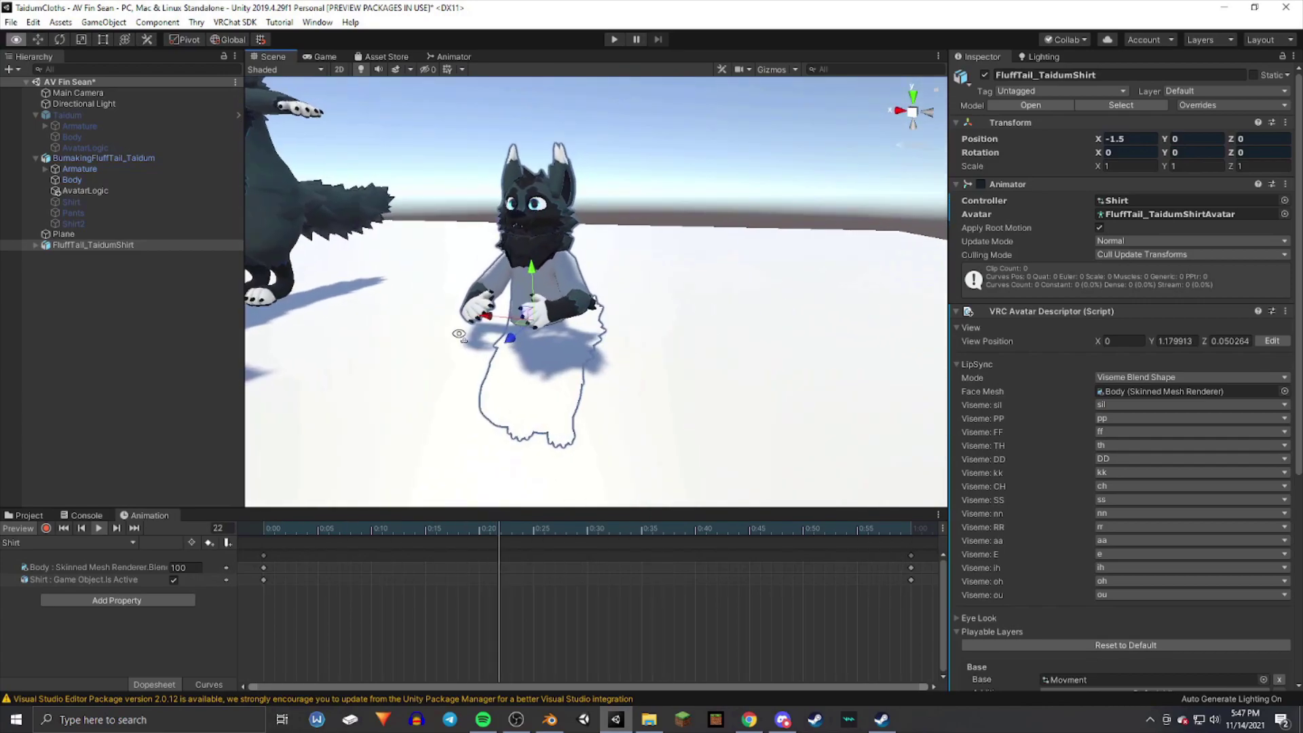